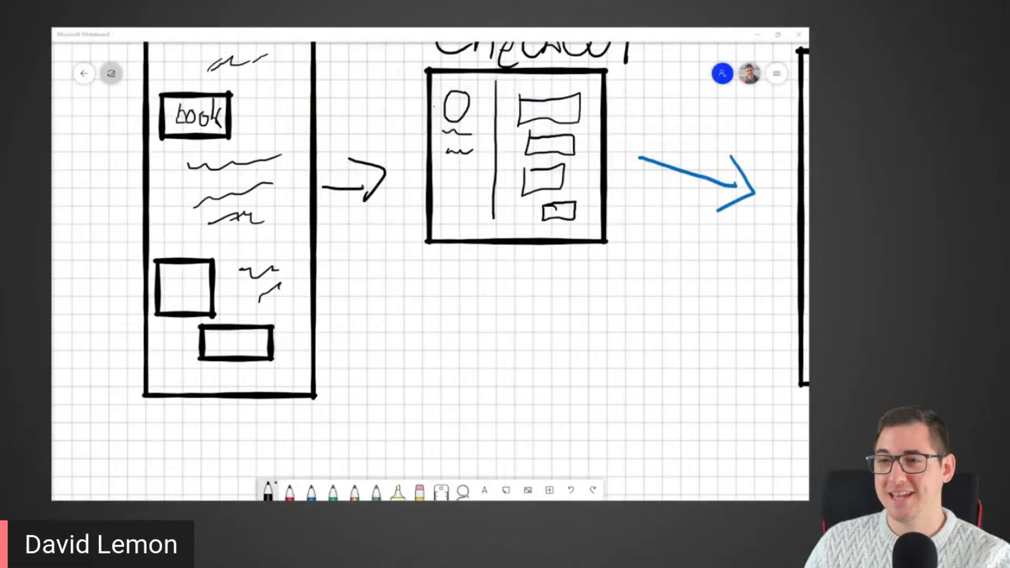
Step: Draw a blue dashed line down from the Checkout arrow
scroll(257, 264, down, 5)
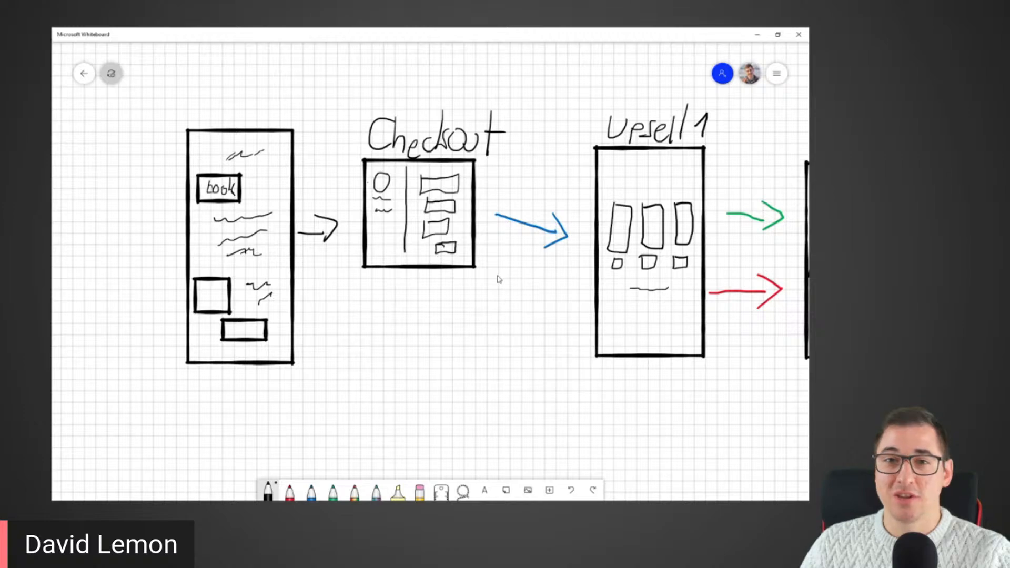
drag(497, 288, 438, 301)
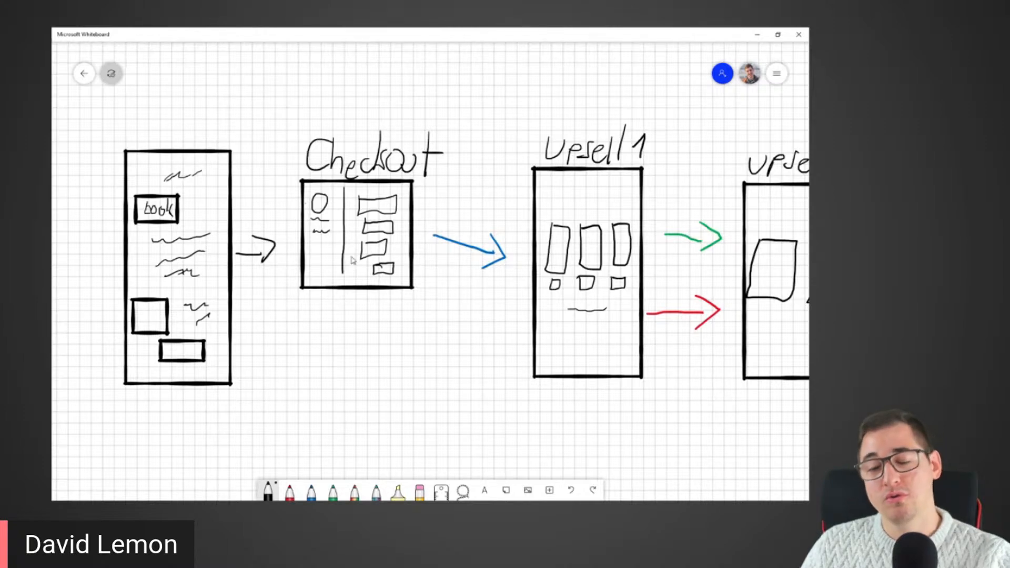
mouse_move(443, 329)
mouse_down()
mouse_move(377, 317)
mouse_move(264, 334)
mouse_up()
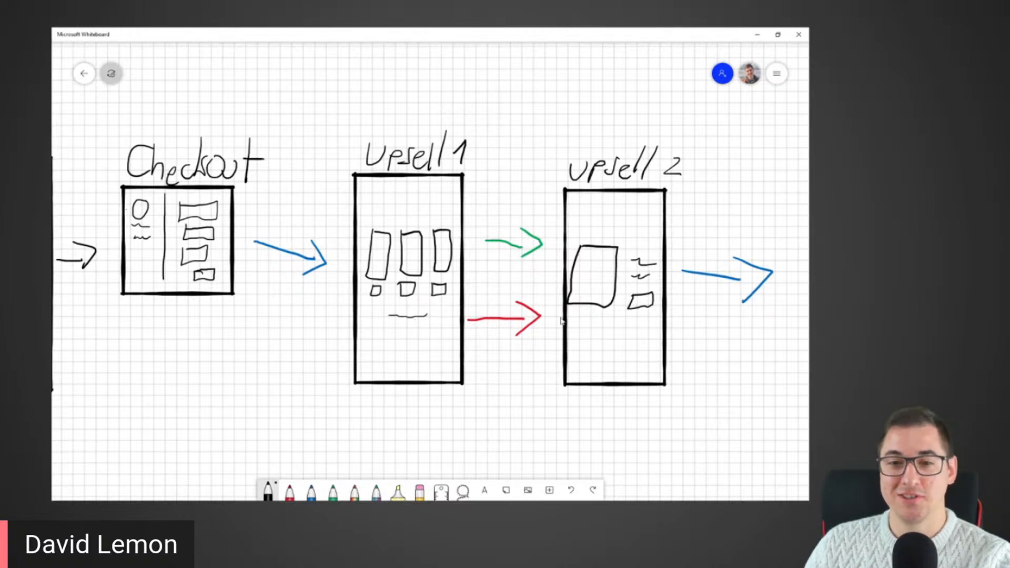
drag(578, 318, 368, 312)
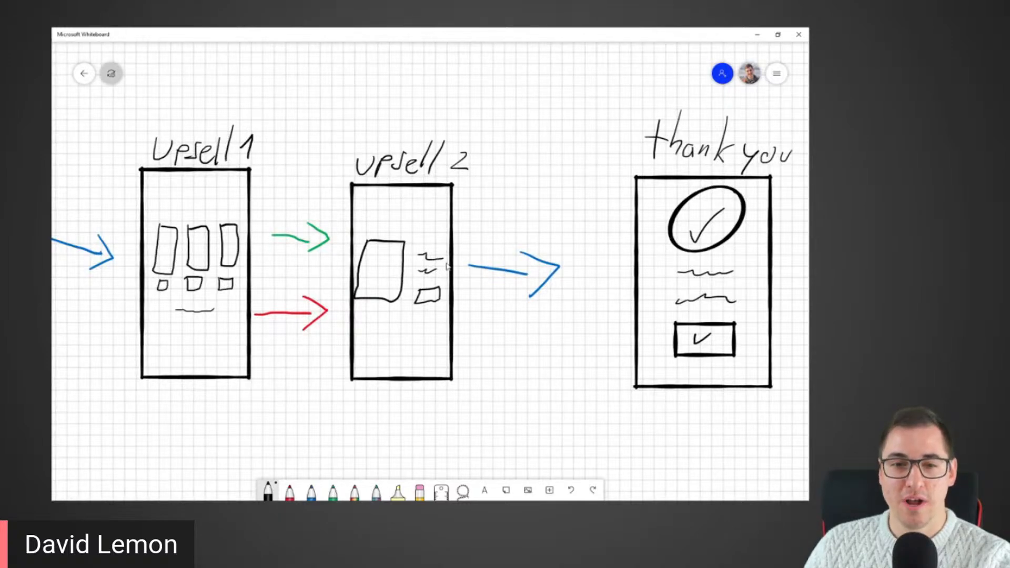
drag(541, 334, 310, 342)
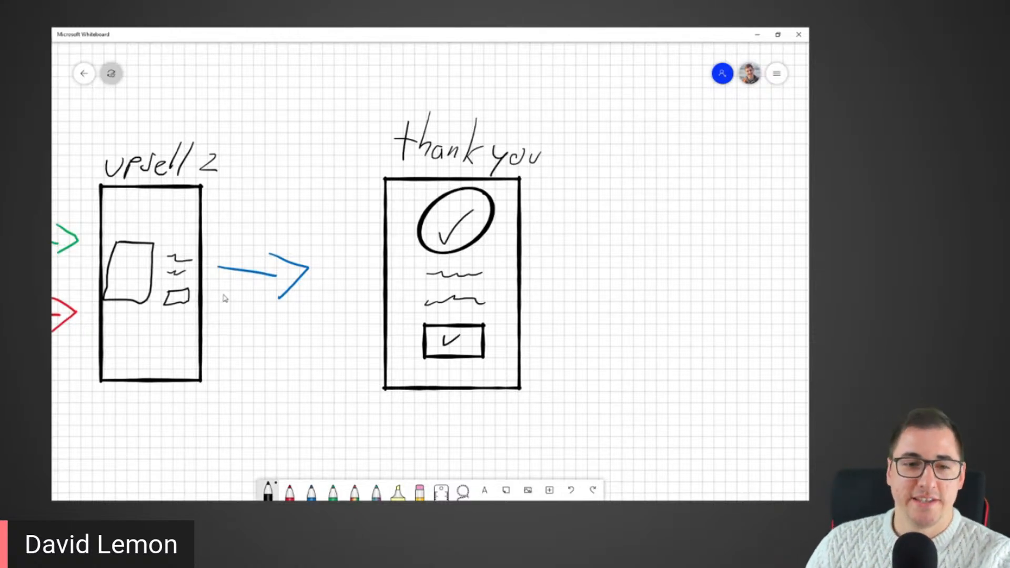
drag(213, 304, 748, 273)
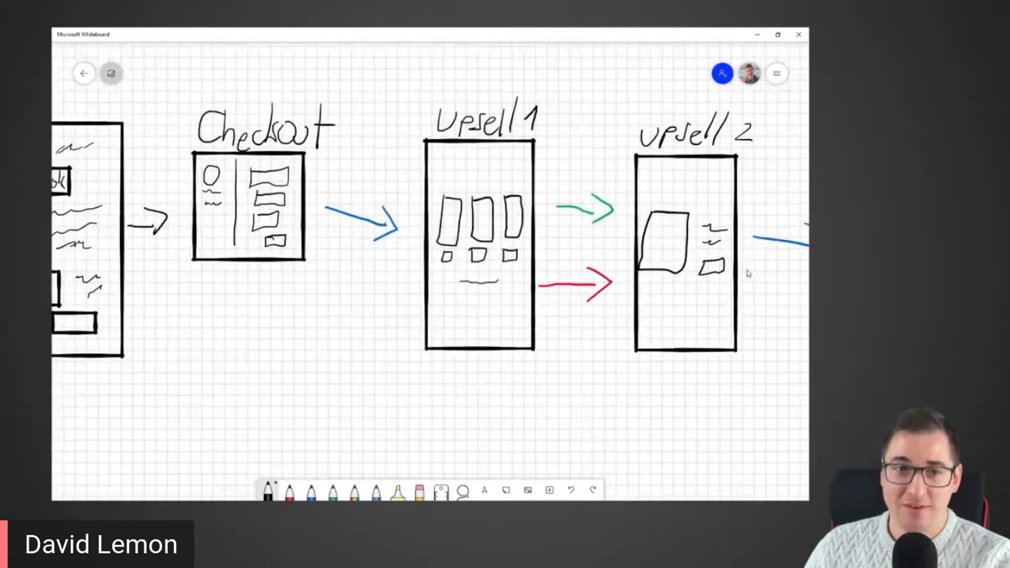
drag(212, 303, 376, 322)
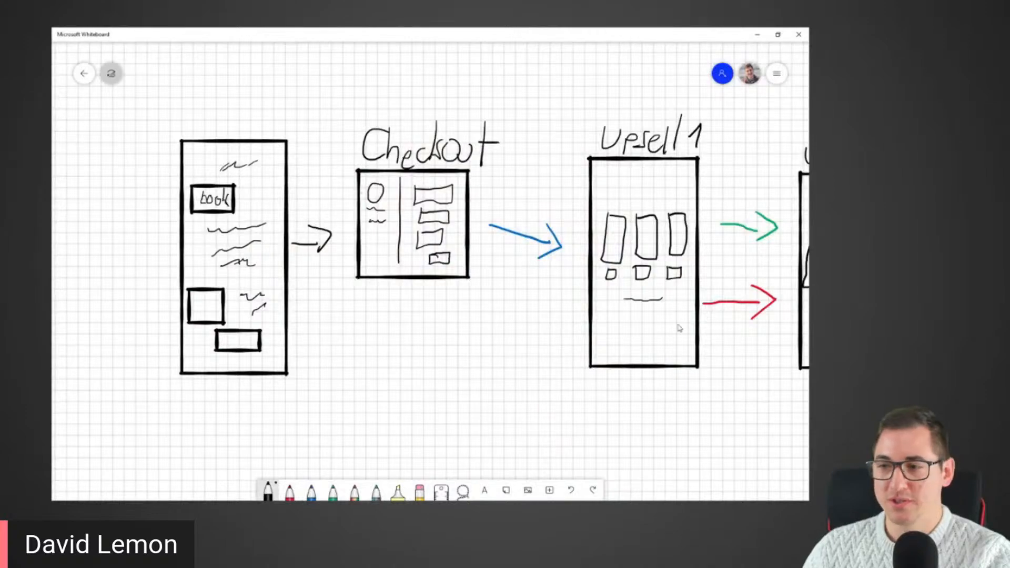
drag(401, 323, 241, 322)
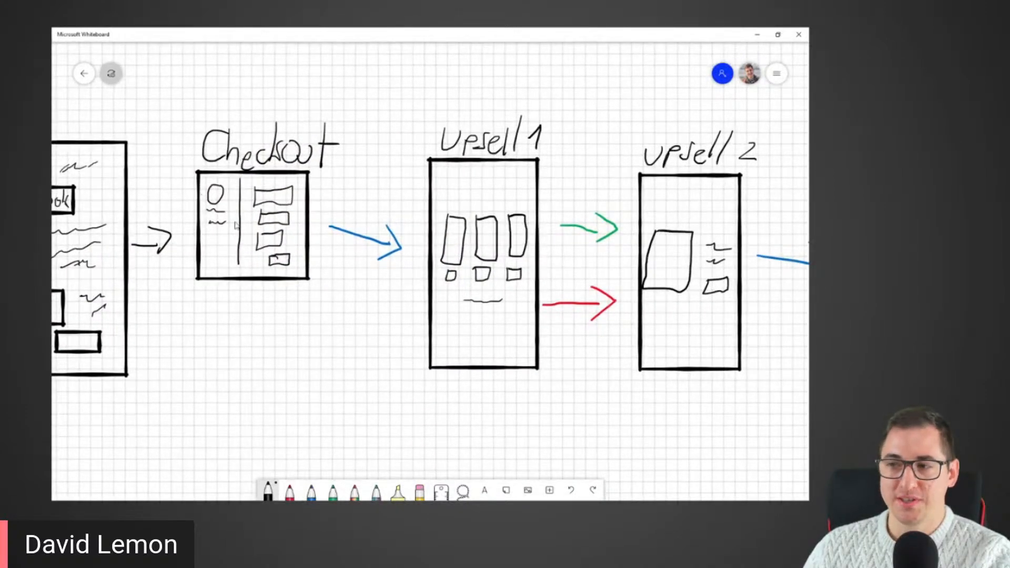
drag(147, 372, 208, 359)
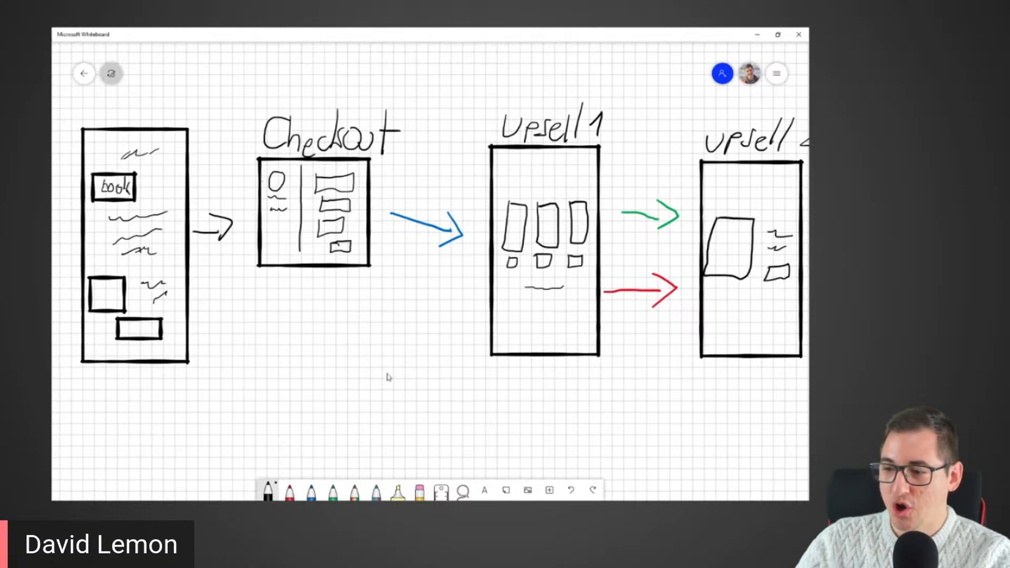
click(311, 492)
drag(410, 237, 406, 332)
Step: Sketch two blue email envelopes numbered 1 and 2 along the dashed line below Checkout
mouse_move(333, 360)
mouse_down()
mouse_move(329, 390)
mouse_move(361, 373)
mouse_move(339, 363)
mouse_move(350, 371)
mouse_move(357, 359)
mouse_up()
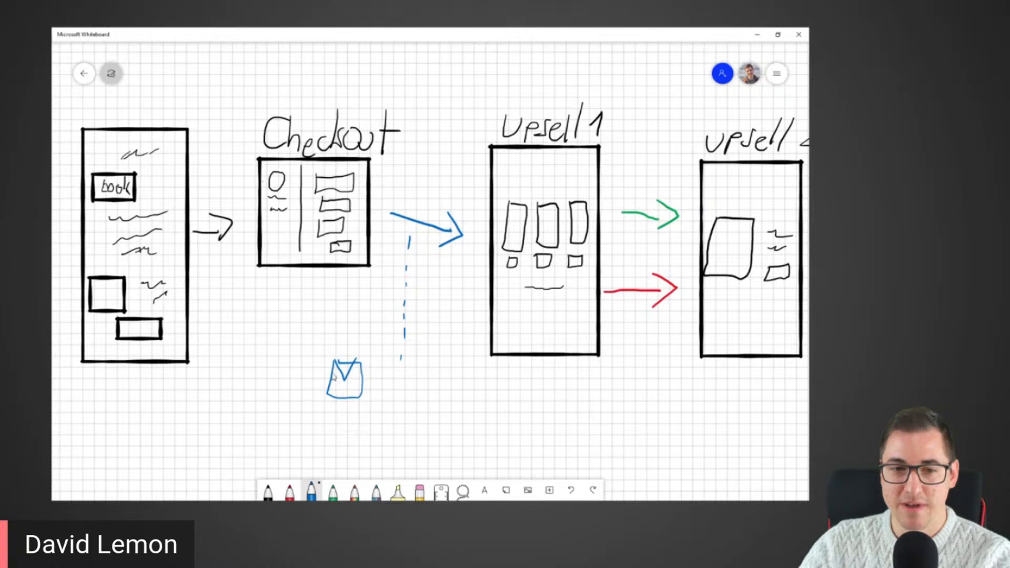
drag(375, 384, 406, 417)
drag(406, 423, 409, 454)
drag(408, 458, 409, 464)
mouse_move(334, 435)
mouse_down()
mouse_move(329, 459)
mouse_move(376, 456)
mouse_move(354, 430)
mouse_move(332, 432)
mouse_move(352, 448)
mouse_move(376, 435)
mouse_move(406, 456)
mouse_up()
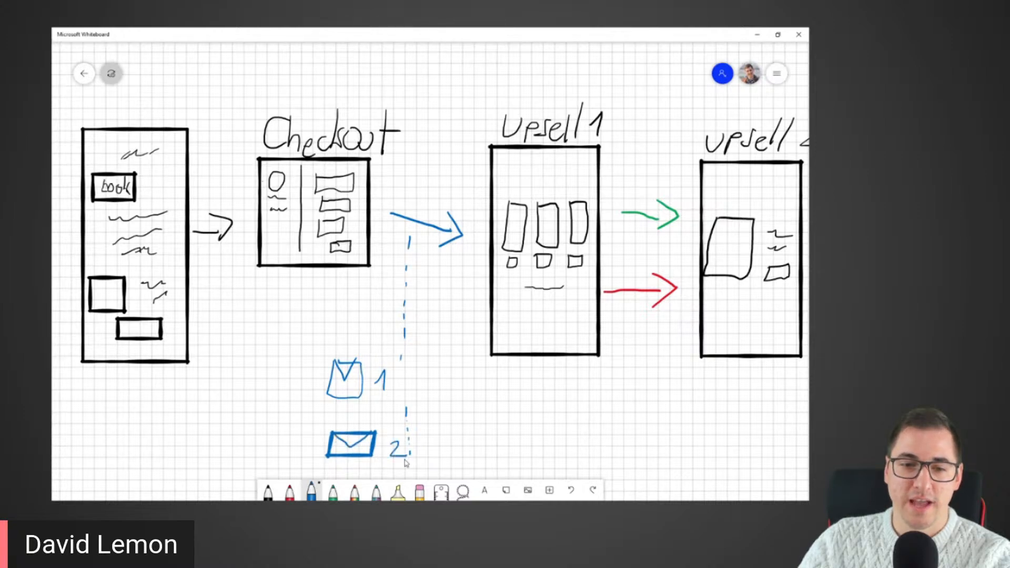
Step: Draw a blue arrow from the first sales page to email 2
drag(495, 464, 511, 434)
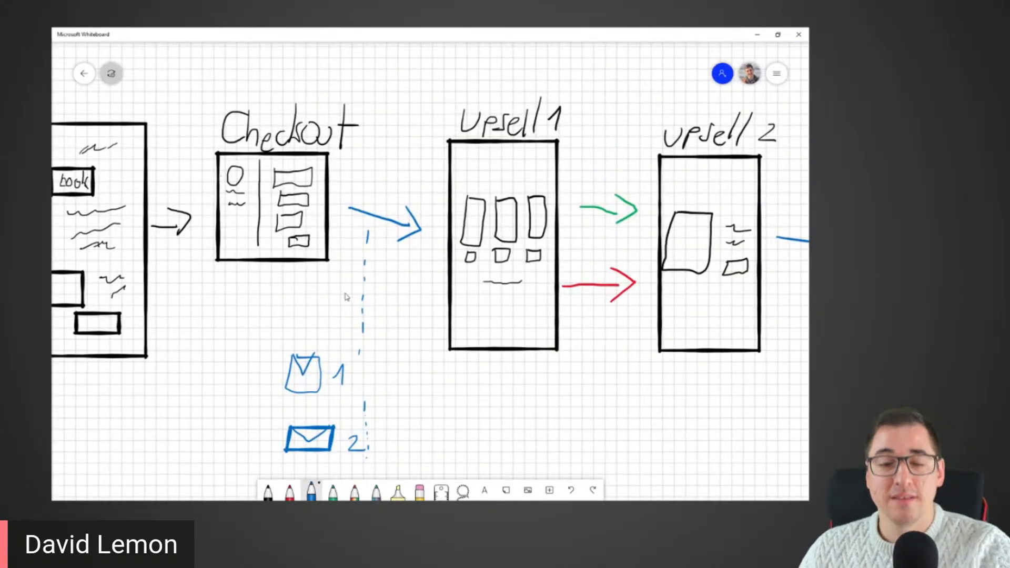
drag(486, 397, 441, 353)
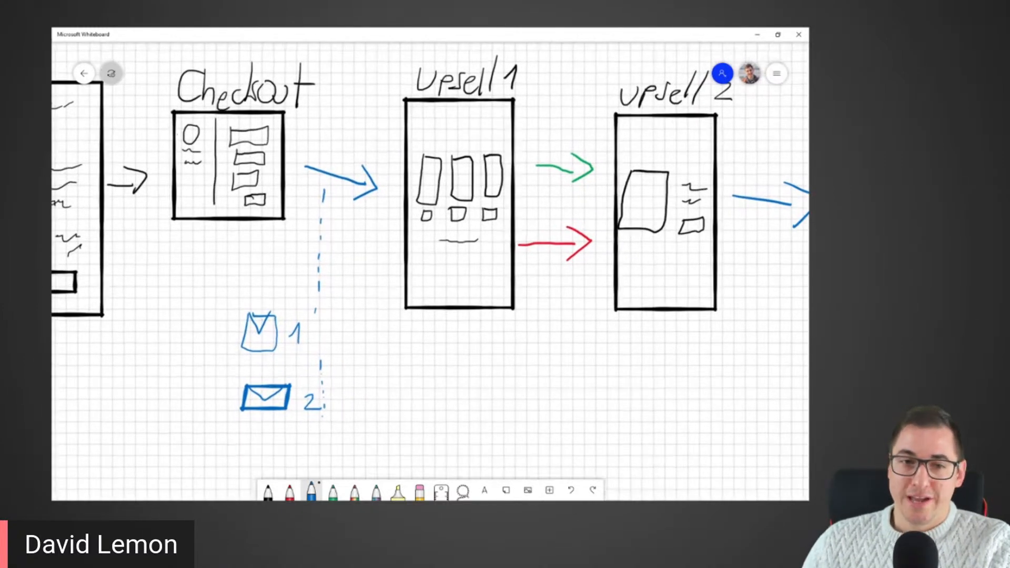
drag(140, 253, 244, 265)
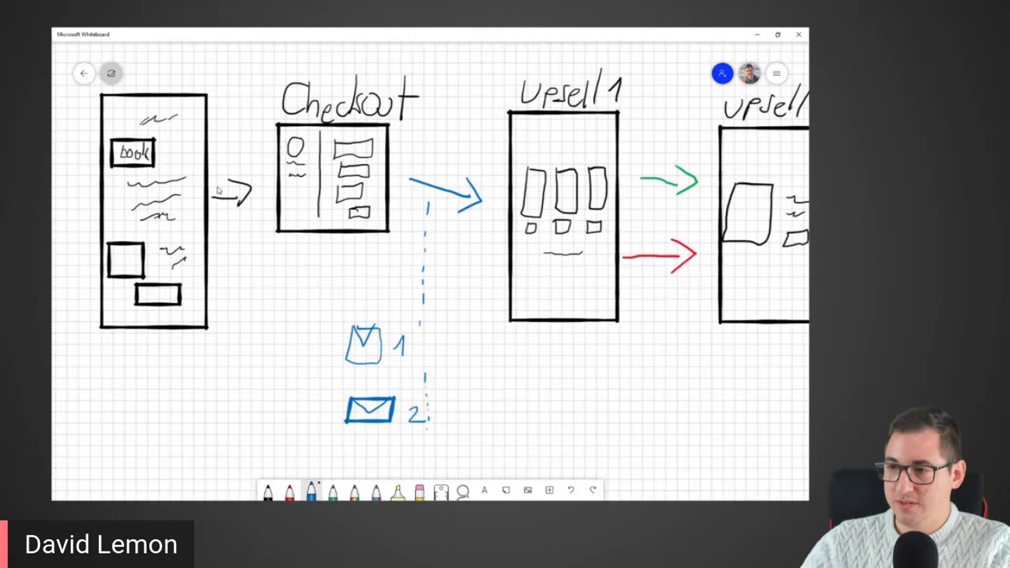
mouse_move(191, 345)
mouse_down()
mouse_move(231, 410)
mouse_move(289, 408)
mouse_move(287, 425)
mouse_up()
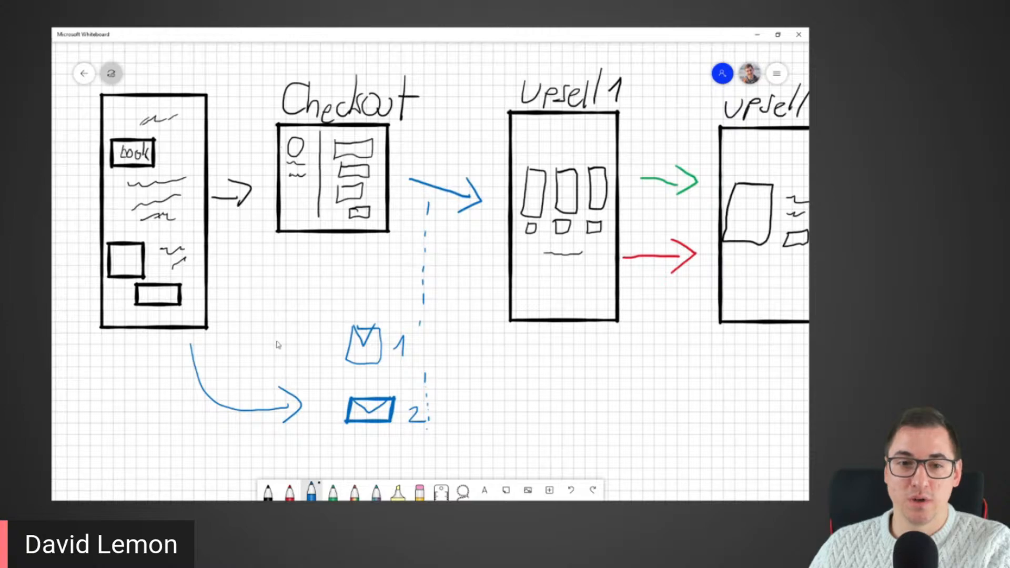
drag(561, 402, 288, 384)
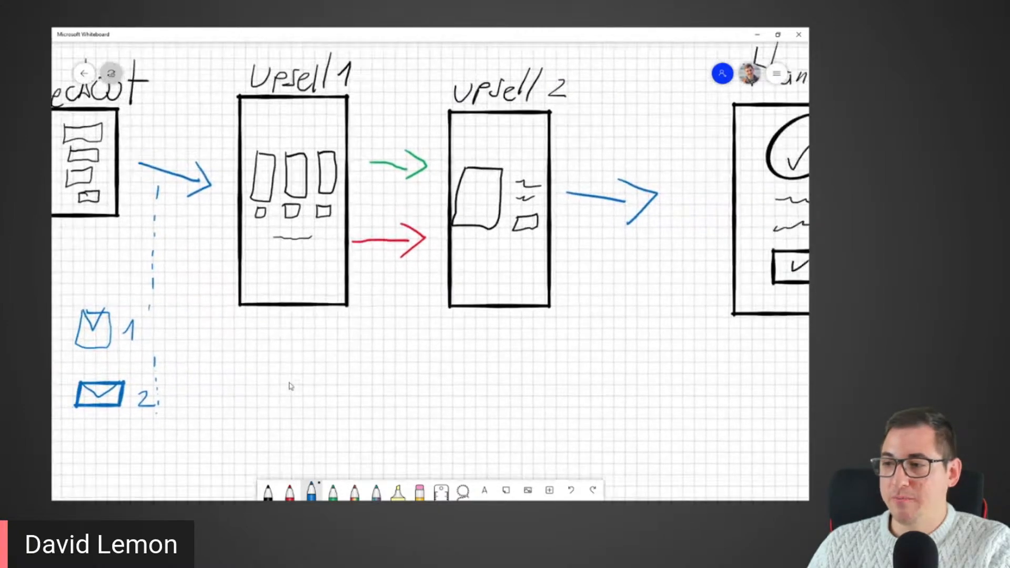
click(333, 492)
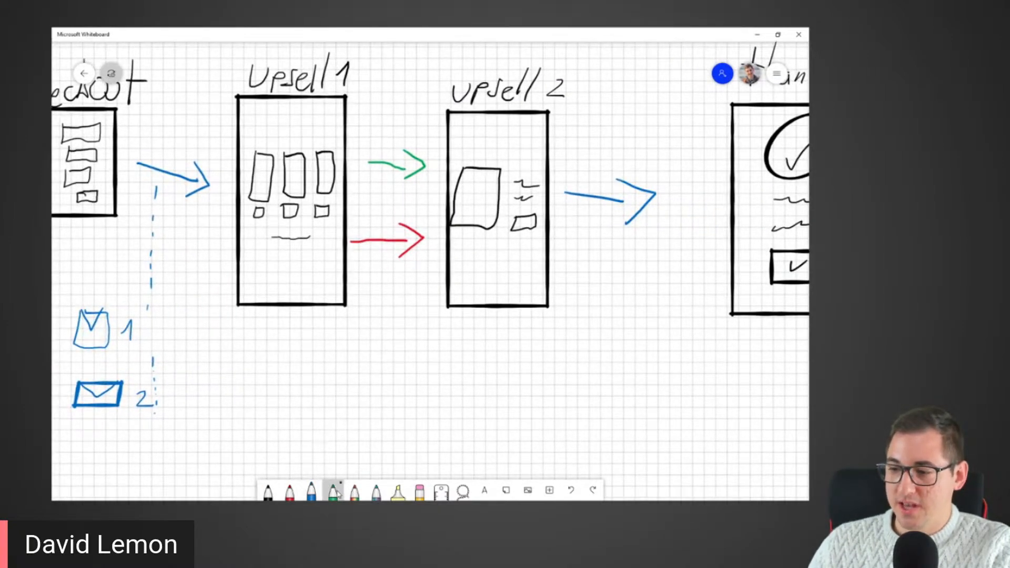
Step: Draw a green dashed line between the upsells and two green email envelopes below Upsell 1
drag(390, 182, 394, 378)
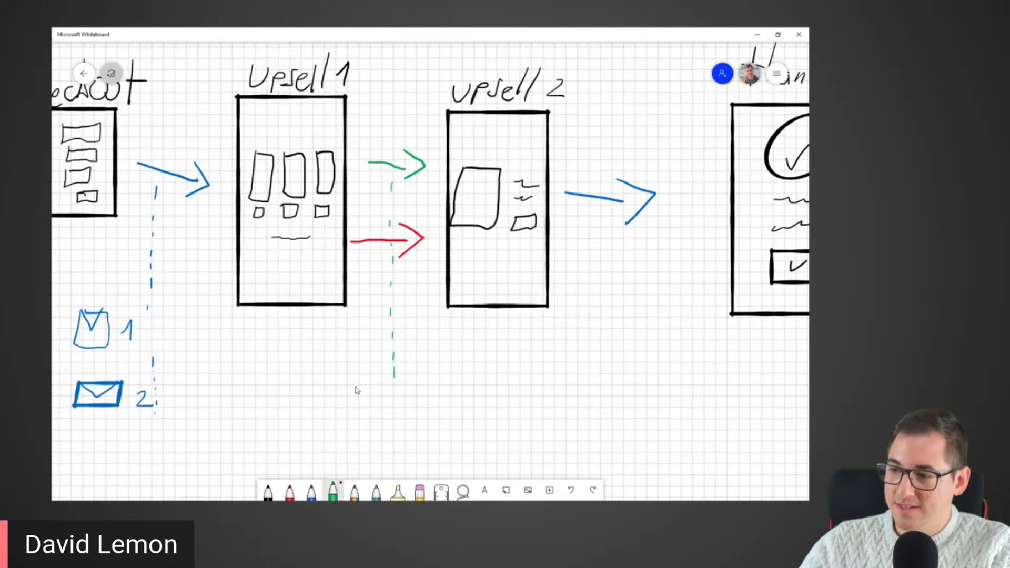
drag(310, 354, 314, 386)
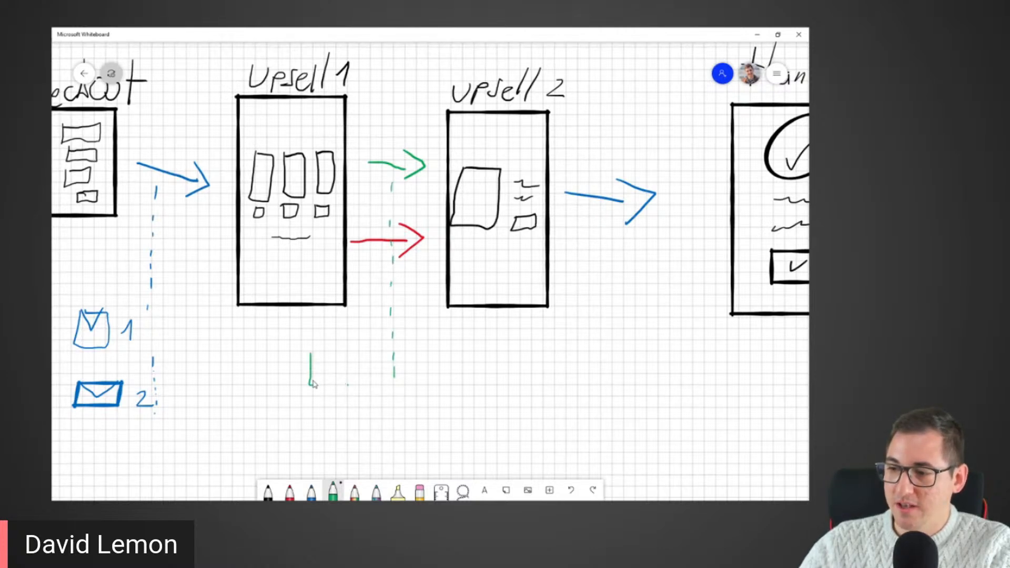
key(ctrl+z)
mouse_move(293, 346)
mouse_down()
mouse_move(290, 380)
mouse_move(329, 369)
mouse_move(303, 343)
mouse_move(293, 345)
mouse_move(310, 362)
mouse_move(328, 344)
mouse_move(350, 371)
mouse_up()
mouse_move(295, 405)
mouse_down()
mouse_move(308, 430)
mouse_move(328, 405)
mouse_move(296, 406)
mouse_move(332, 398)
mouse_move(338, 433)
mouse_move(355, 432)
mouse_up()
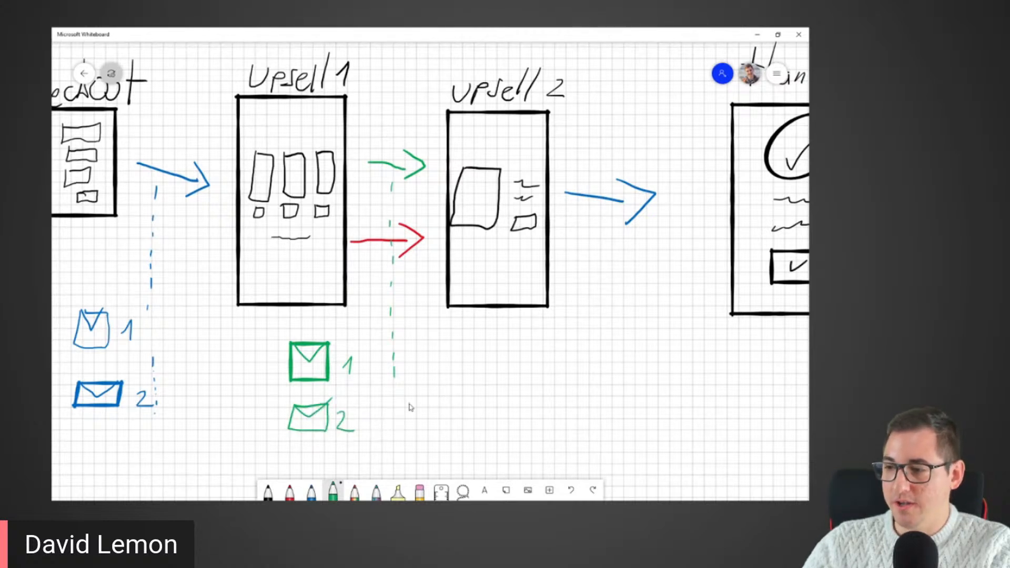
Step: Add a small green arrow from email 1 to email 2
drag(314, 386, 319, 396)
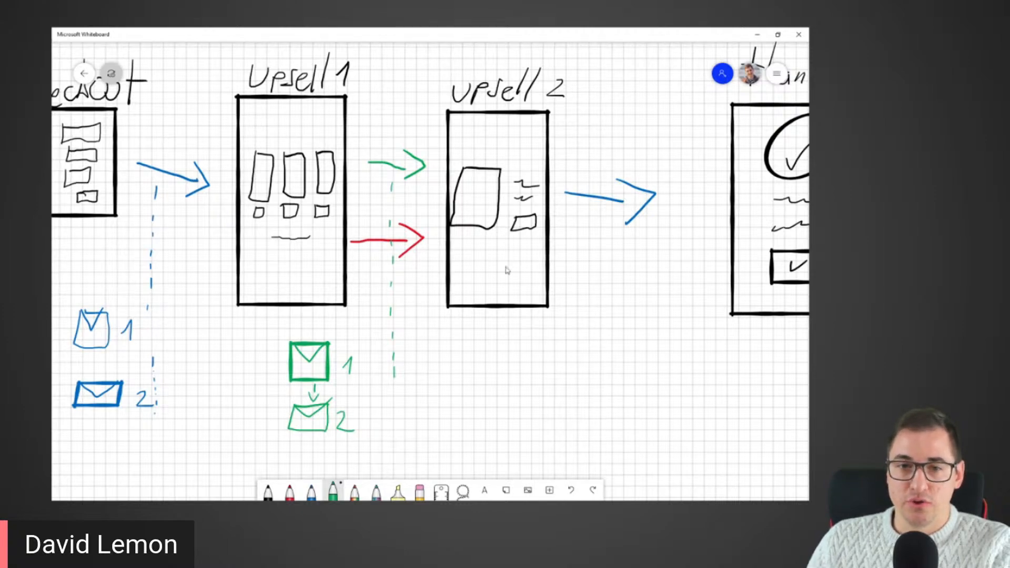
drag(500, 412, 693, 339)
drag(210, 392, 373, 449)
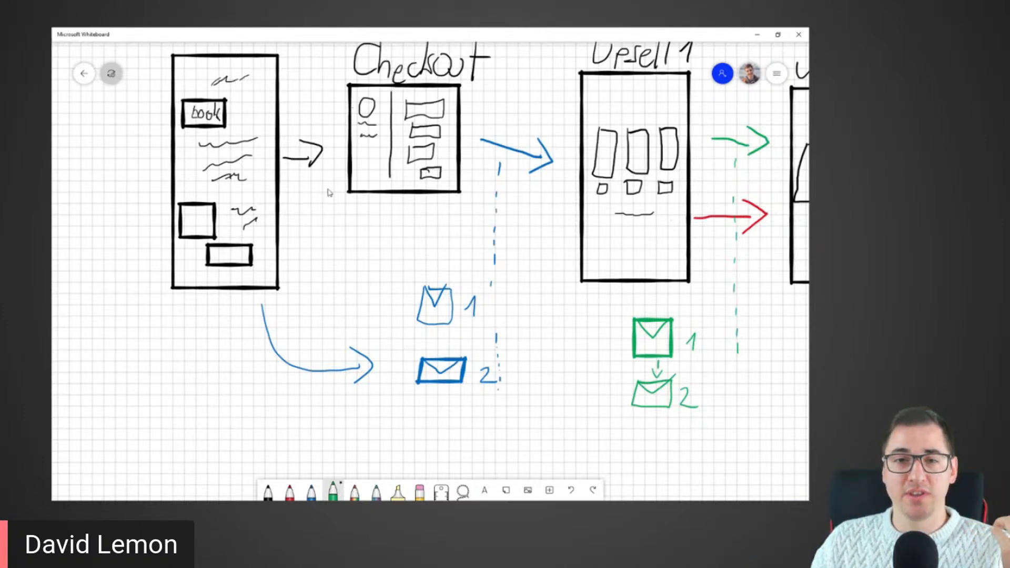
scroll(180, 232, up, 3)
scroll(179, 231, left, 3)
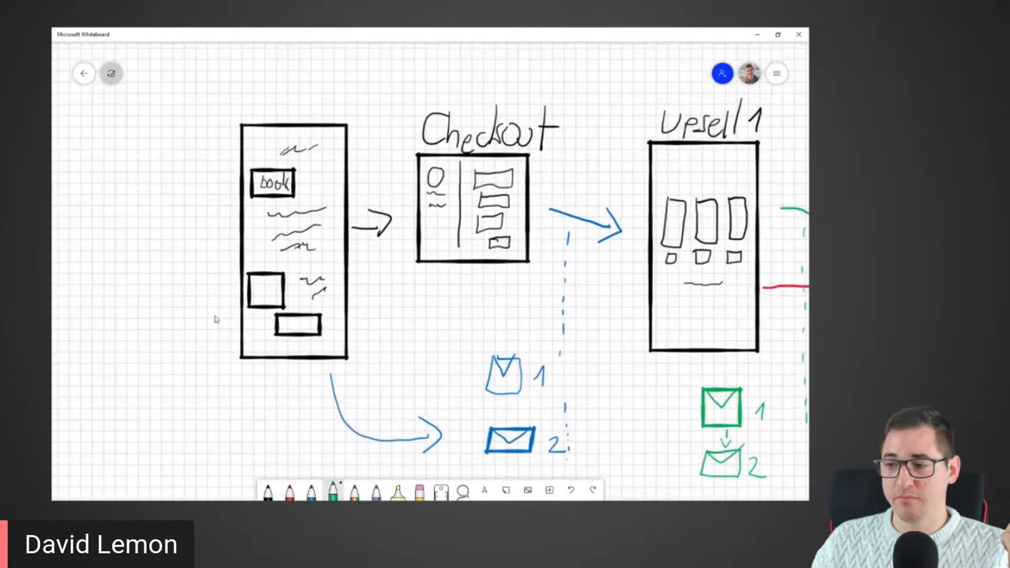
Step: Handwrite 'MAIN/FRONTEND' in green above the first sales page, redoing one miswritten letter
mouse_move(223, 101)
mouse_down()
mouse_move(237, 81)
mouse_move(241, 103)
mouse_move(267, 84)
mouse_move(258, 95)
mouse_up()
key(ctrl+z)
key(ctrl+z)
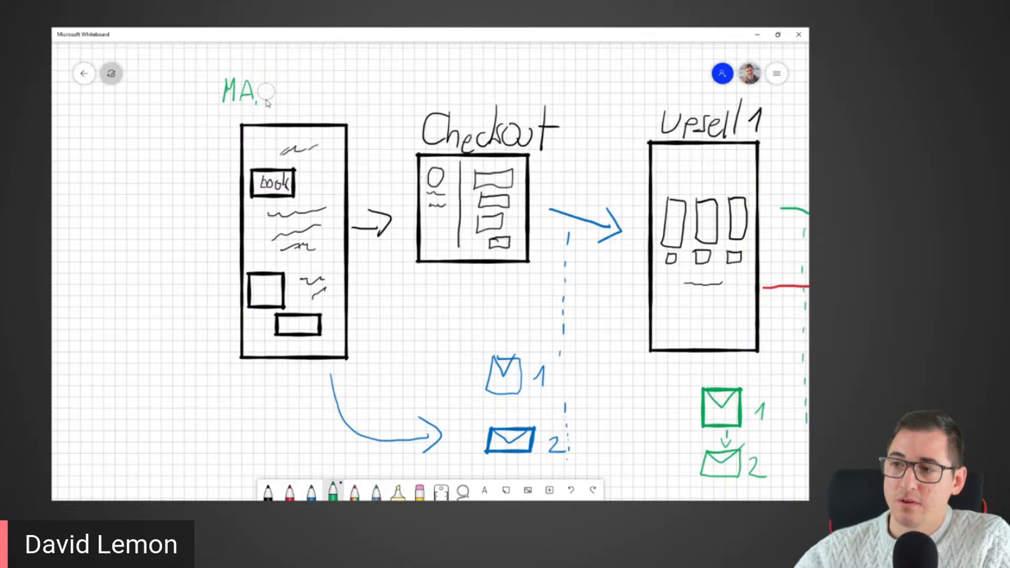
mouse_move(263, 79)
mouse_down()
mouse_move(262, 100)
mouse_move(276, 78)
mouse_move(279, 111)
mouse_move(297, 103)
mouse_up()
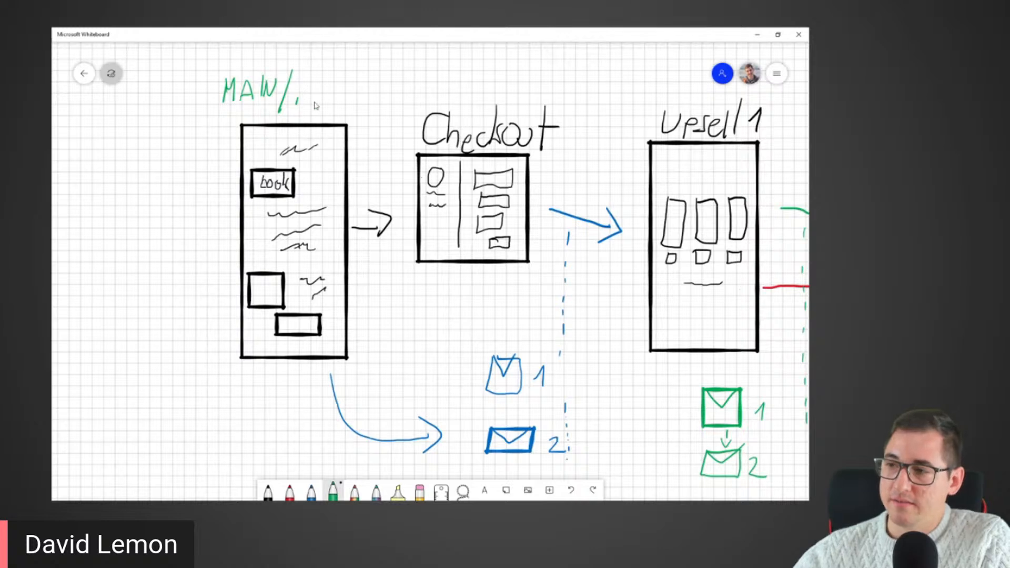
mouse_move(304, 81)
mouse_down()
mouse_move(298, 108)
mouse_move(317, 78)
mouse_up()
drag(302, 95, 347, 99)
drag(351, 103, 367, 90)
mouse_move(360, 91)
mouse_down()
mouse_move(369, 112)
mouse_move(383, 87)
mouse_up()
mouse_move(369, 100)
mouse_down()
mouse_move(371, 111)
mouse_move(383, 108)
mouse_up()
mouse_move(384, 108)
mouse_down()
mouse_move(397, 92)
mouse_move(401, 110)
mouse_up()
drag(401, 92, 402, 110)
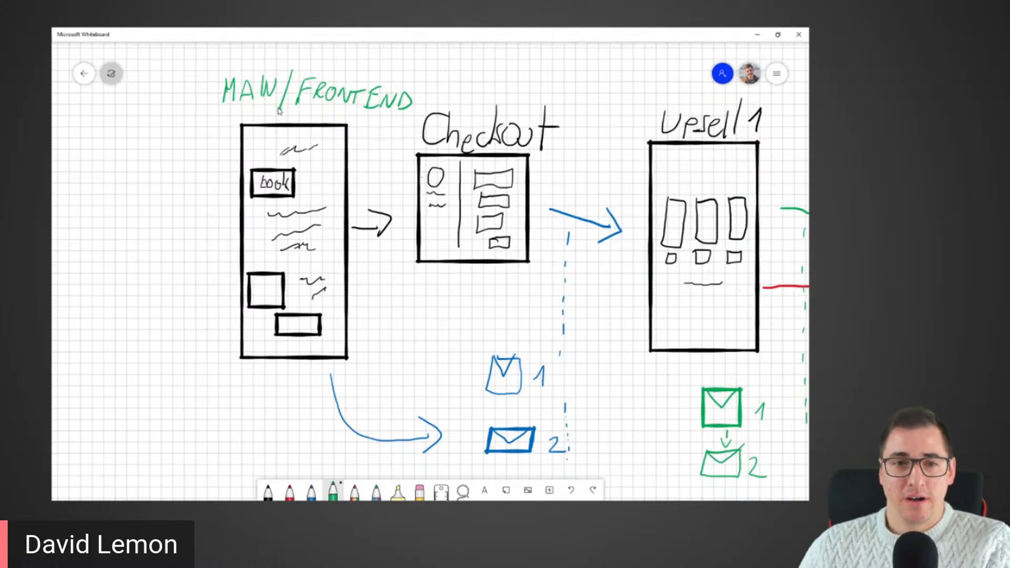
drag(387, 403, 287, 257)
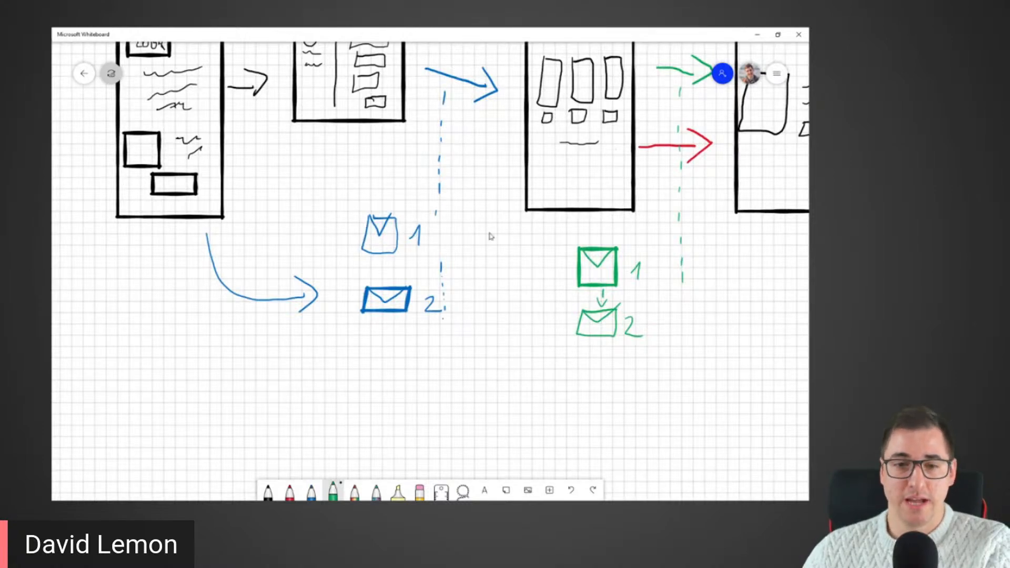
Step: Draw a third green email envelope beneath envelope 2 with a curved arrow sweeping up-right
drag(469, 175, 305, 292)
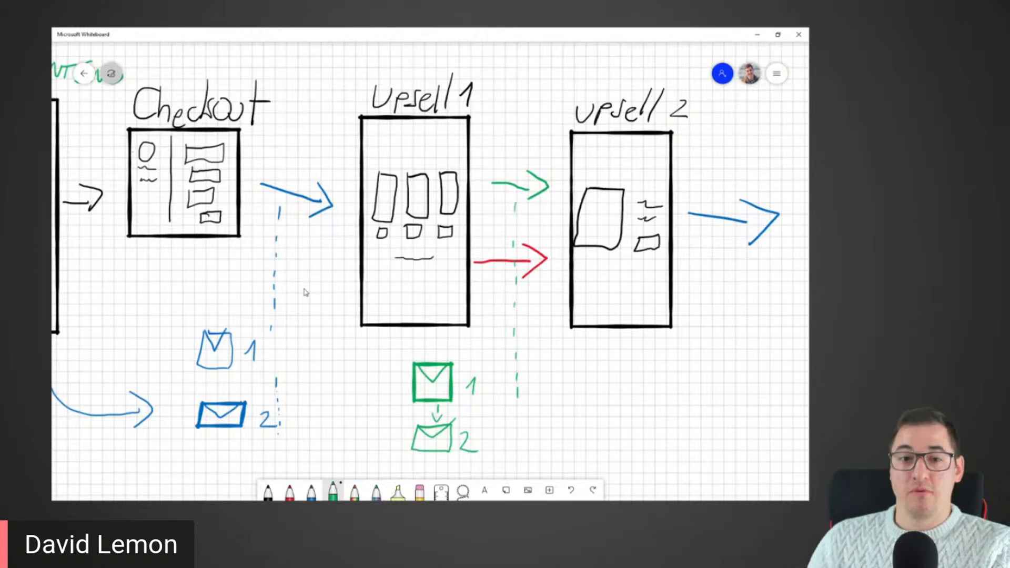
drag(347, 359, 326, 306)
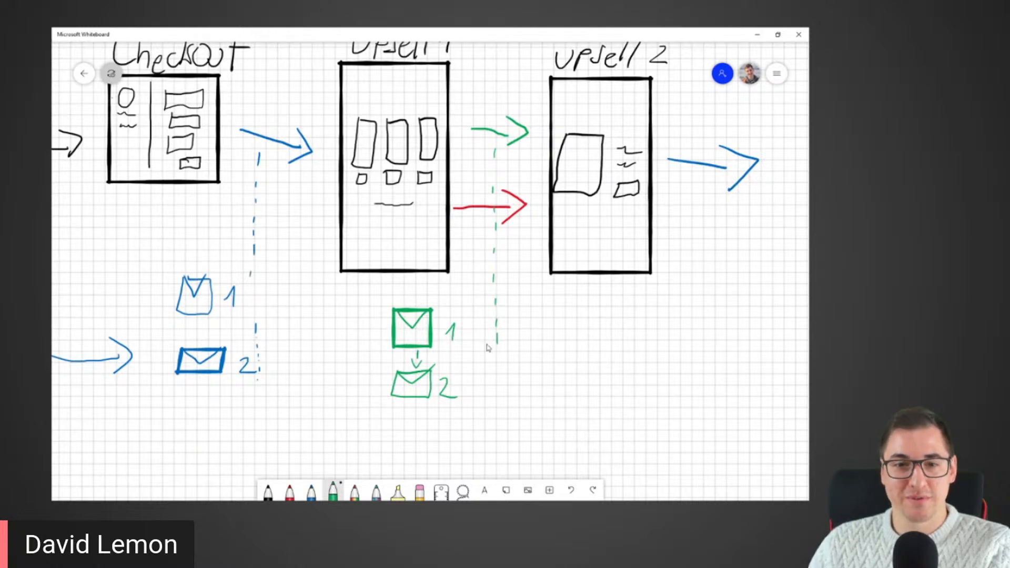
scroll(486, 347, down, 1)
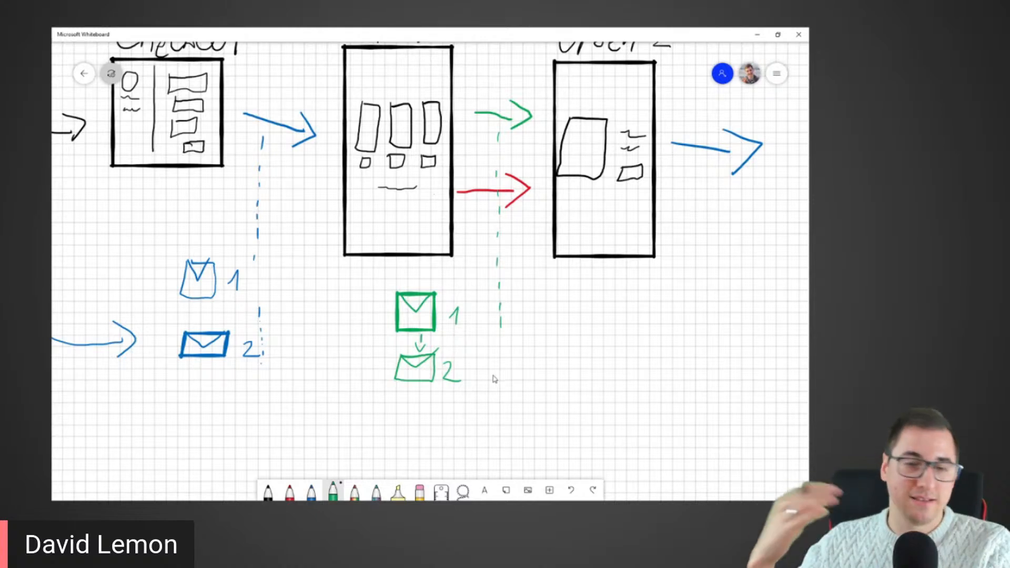
scroll(499, 384, down, 5)
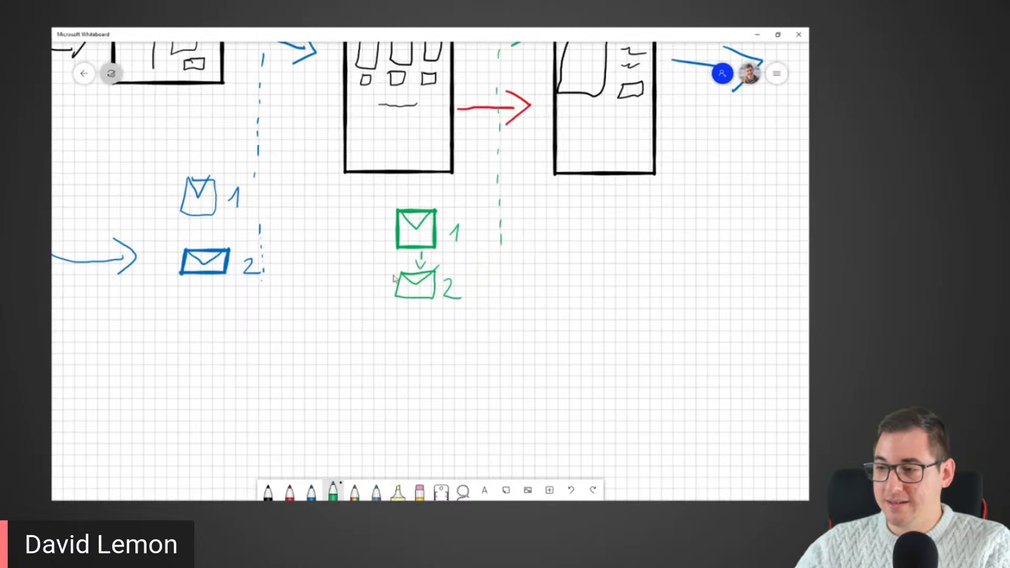
mouse_move(398, 311)
mouse_down()
mouse_move(437, 336)
mouse_move(402, 305)
mouse_move(437, 305)
mouse_move(454, 340)
mouse_move(543, 221)
mouse_move(542, 252)
mouse_up()
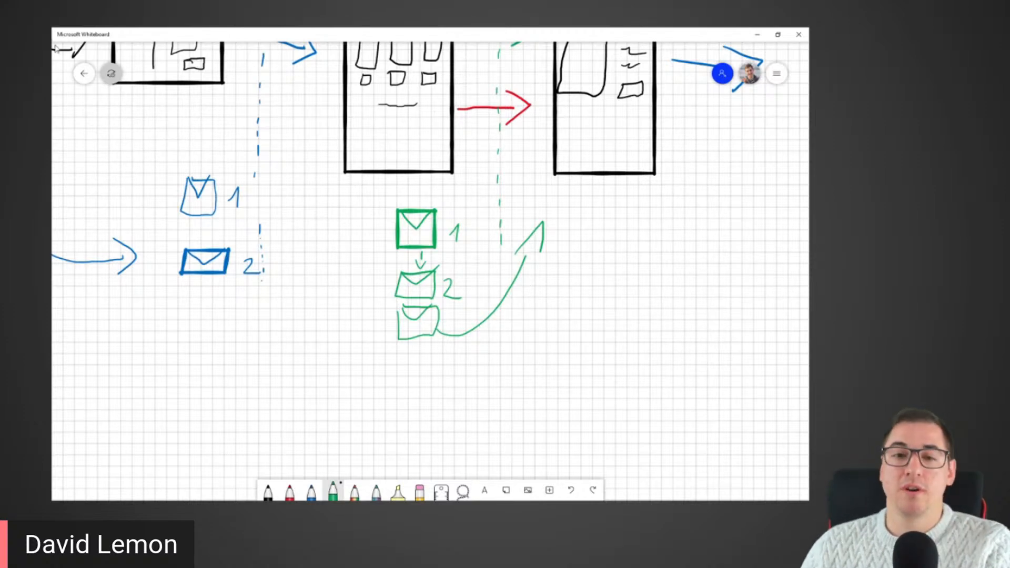
drag(320, 243, 307, 311)
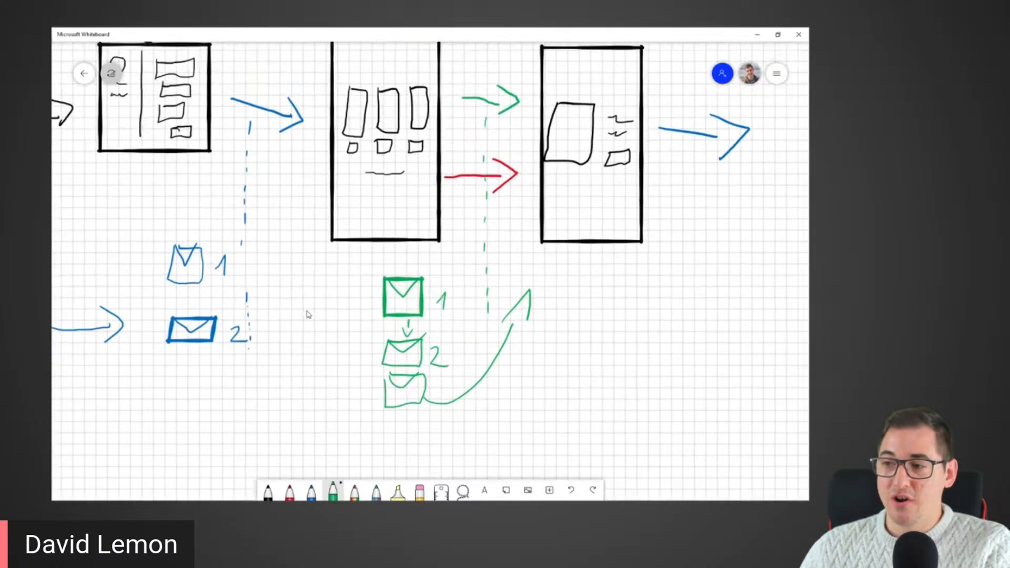
scroll(309, 314, up, 5)
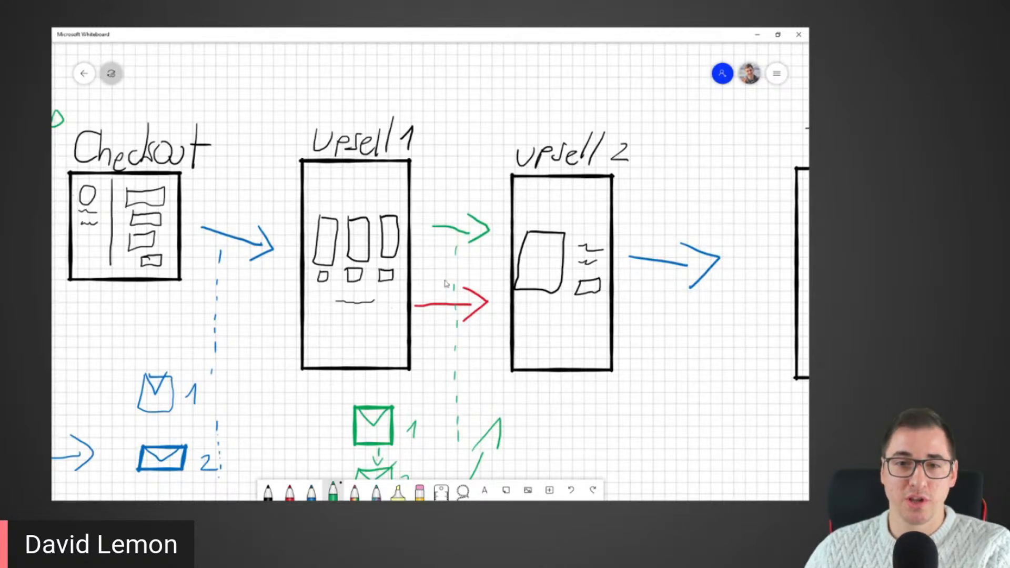
drag(278, 341, 482, 263)
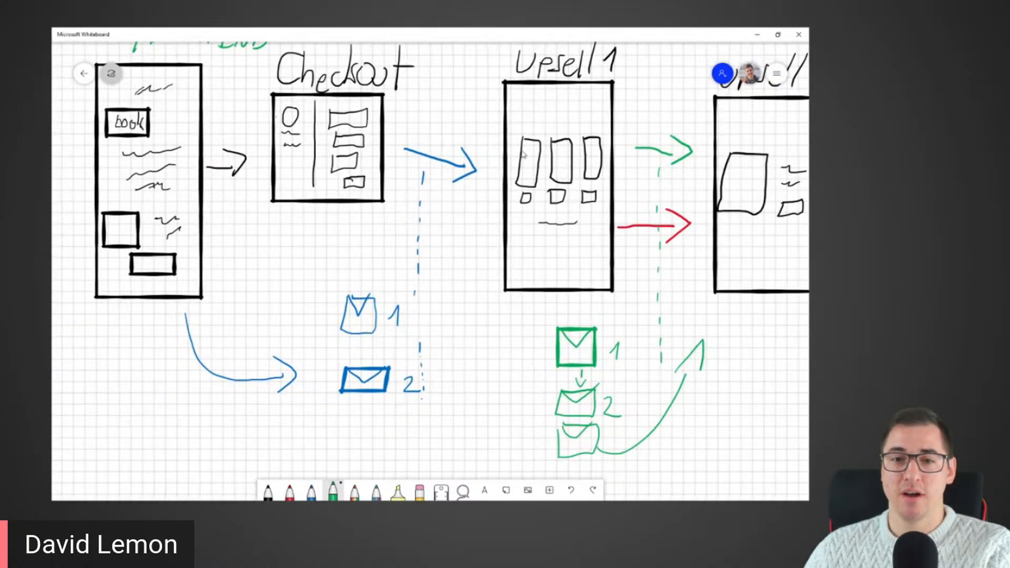
drag(471, 273, 226, 277)
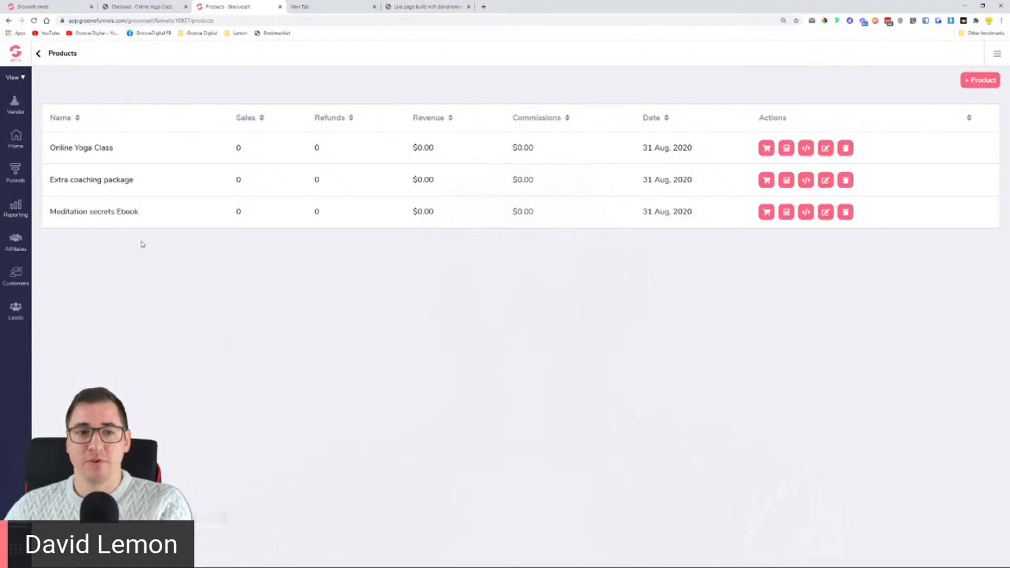
Step: Open the Online Yoga Class product in GrooveSell's product editor
drag(52, 147, 119, 157)
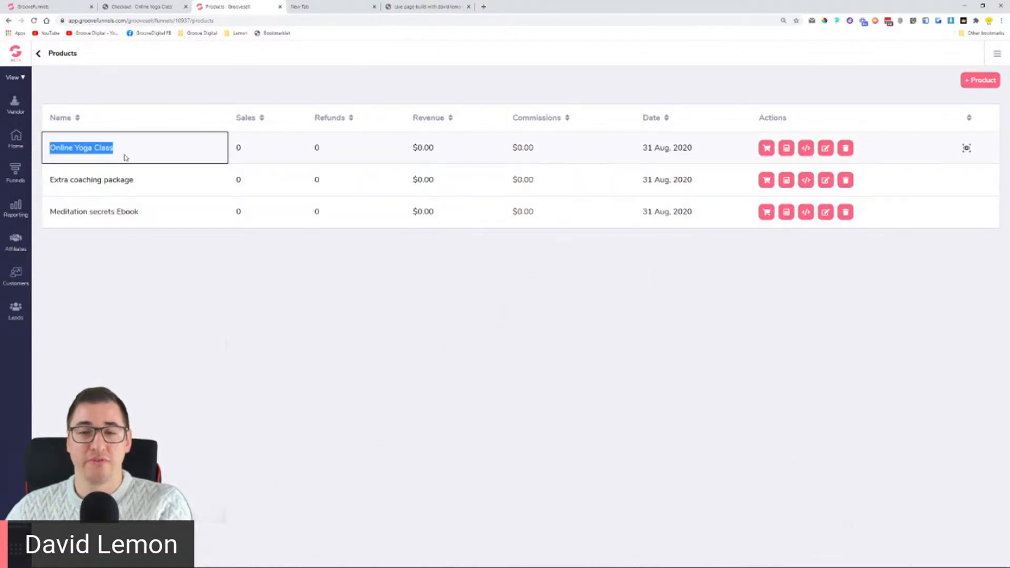
click(824, 148)
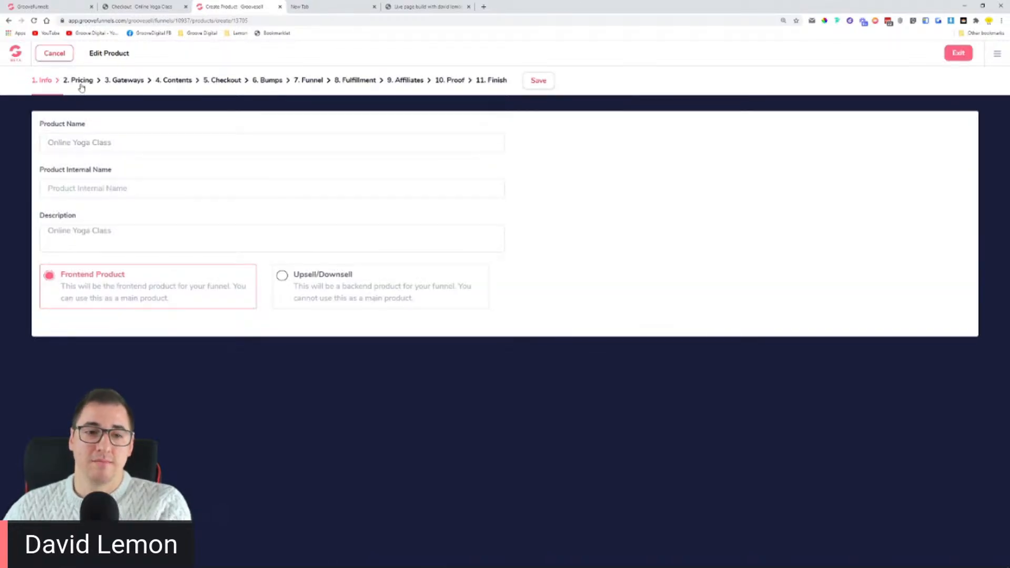
Step: Review the Online Yoga Class pricing and info steps, then cancel back to Products
click(81, 81)
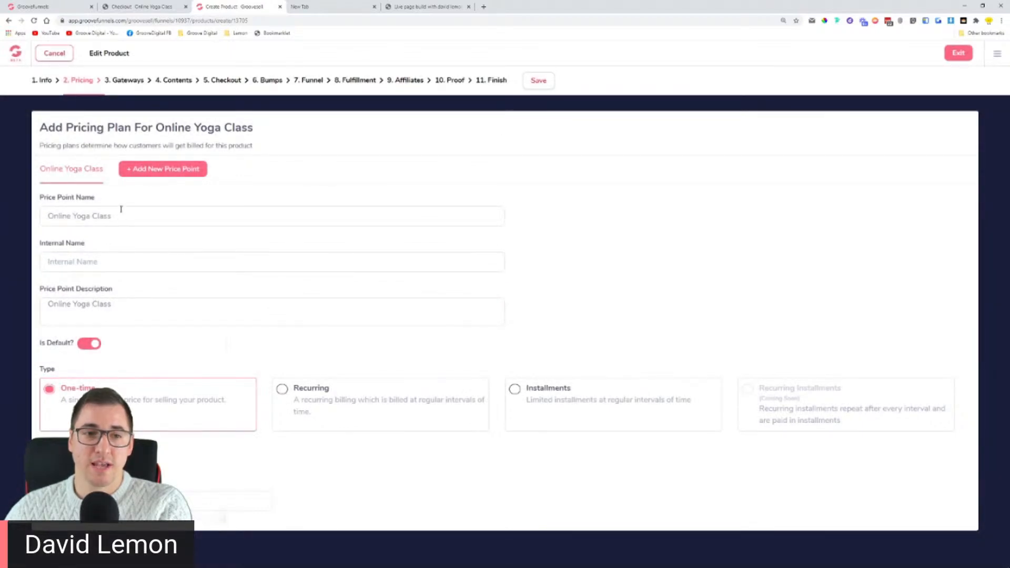
drag(50, 301, 121, 308)
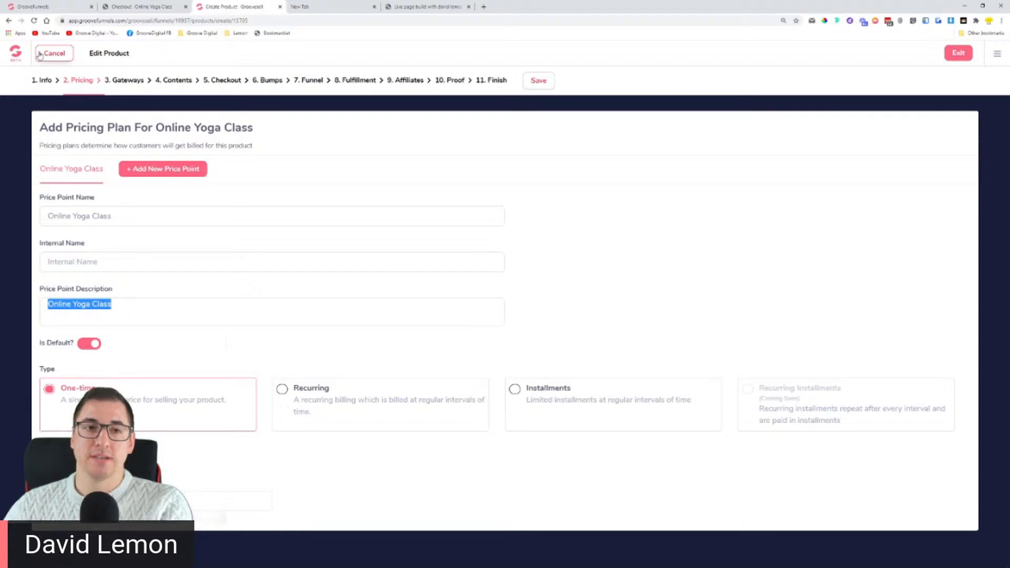
click(45, 82)
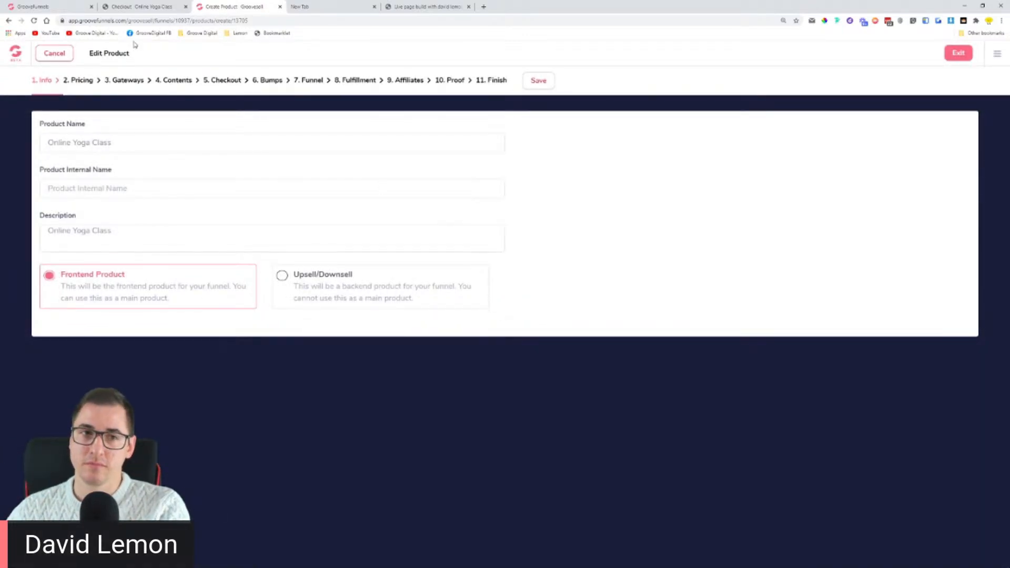
click(54, 53)
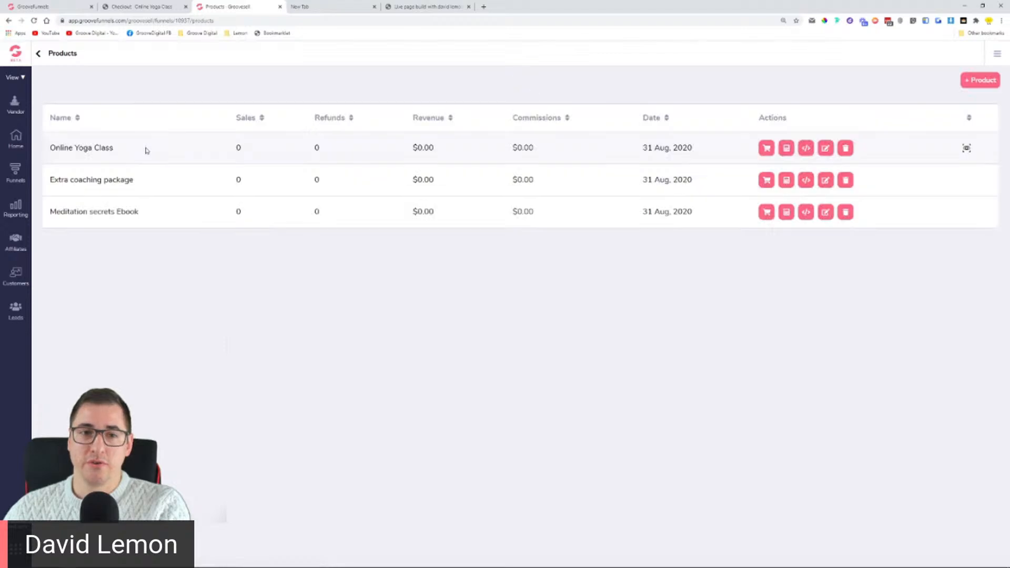
drag(51, 180, 150, 184)
drag(51, 211, 153, 216)
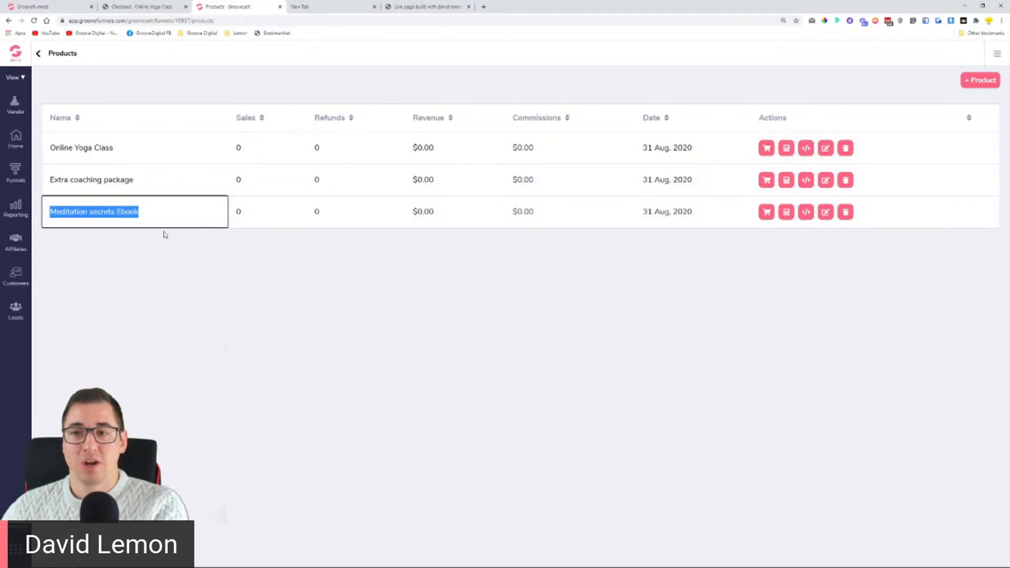
click(53, 149)
drag(54, 147, 114, 149)
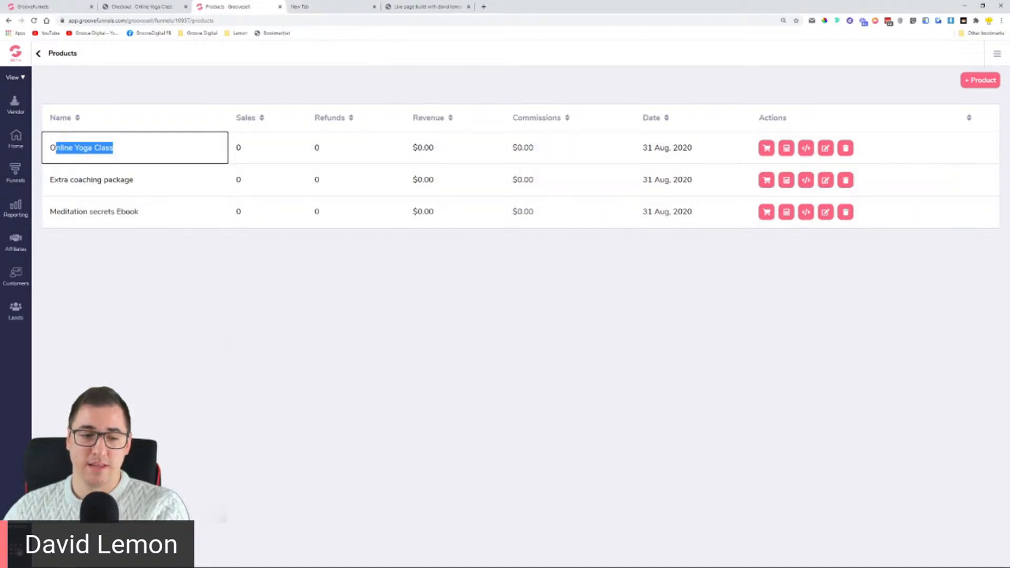
key(Escape)
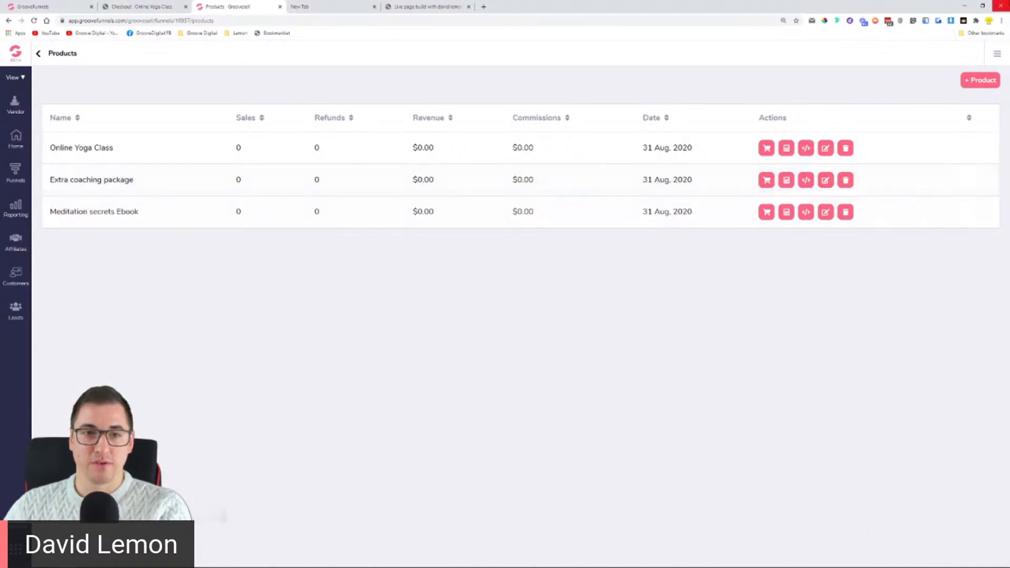
double_click(628, 9)
drag(509, 22, 420, 20)
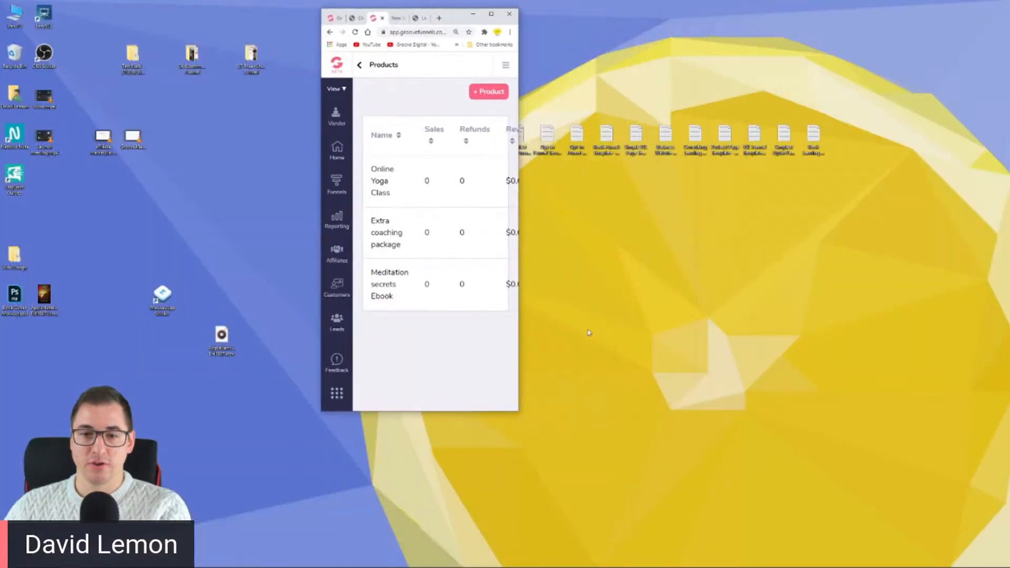
drag(518, 329, 901, 340)
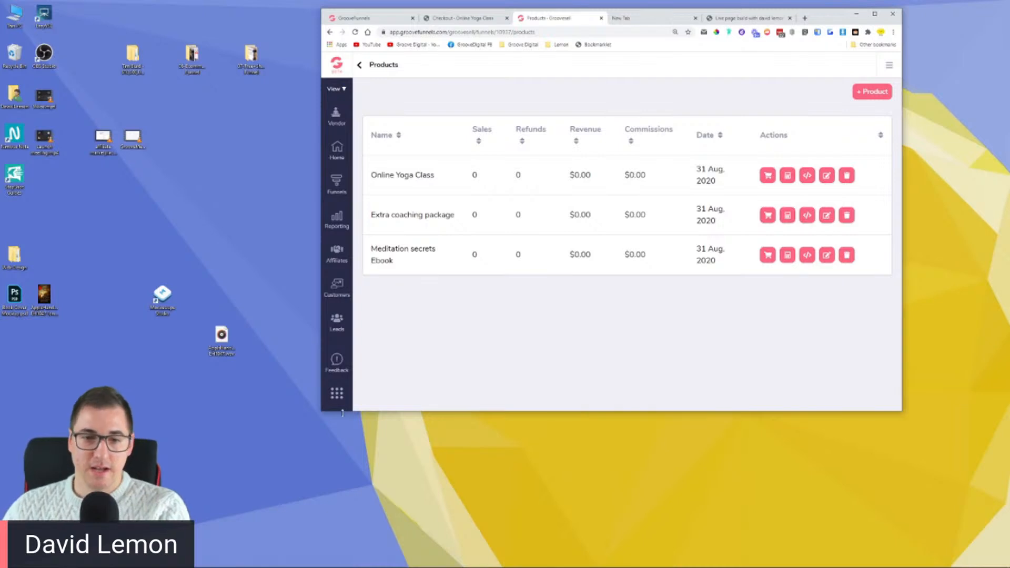
click(875, 13)
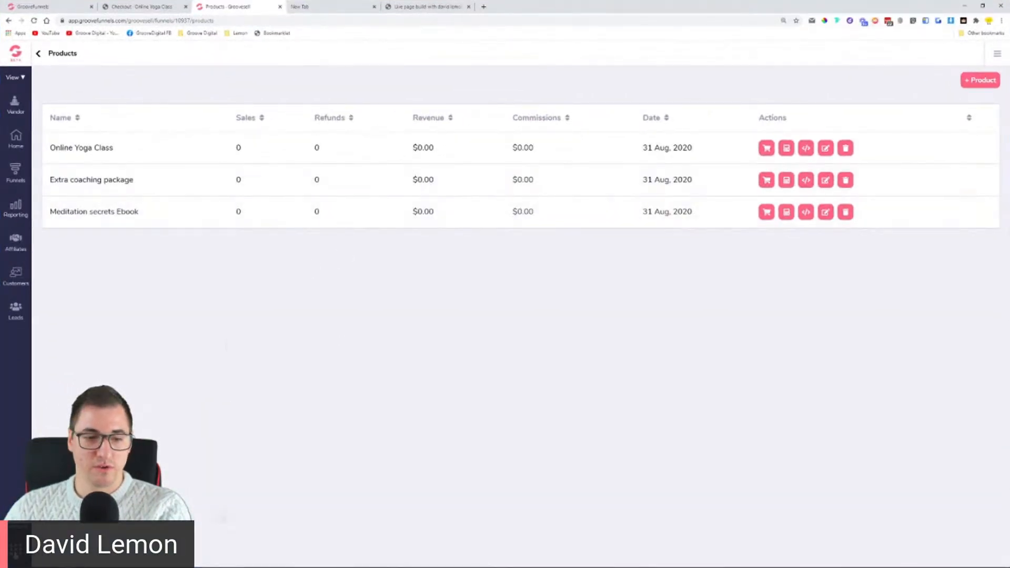
Step: Switch to GrooveMail in a new tab and zoom its dashboard to 150%
click(19, 553)
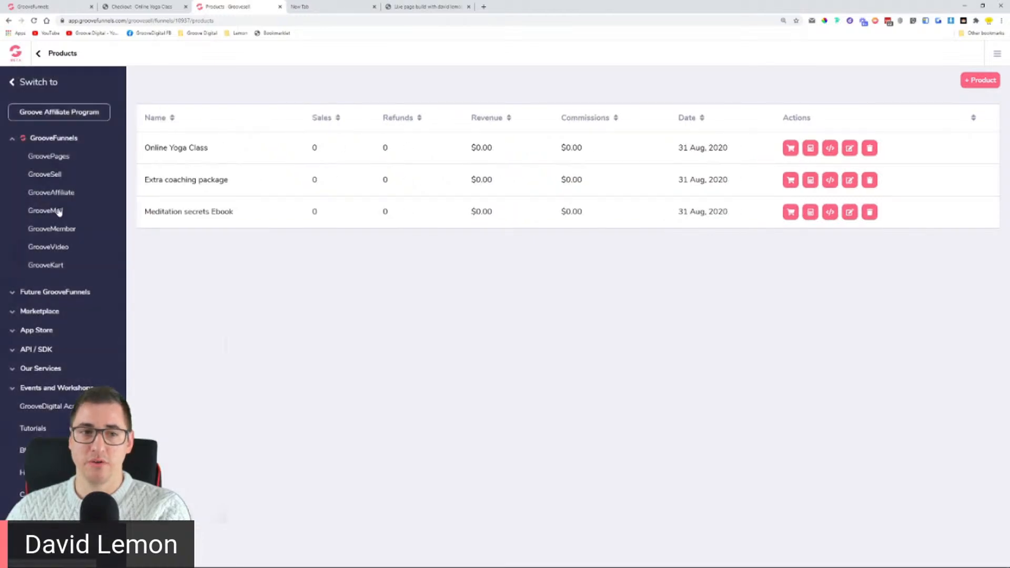
click(58, 210)
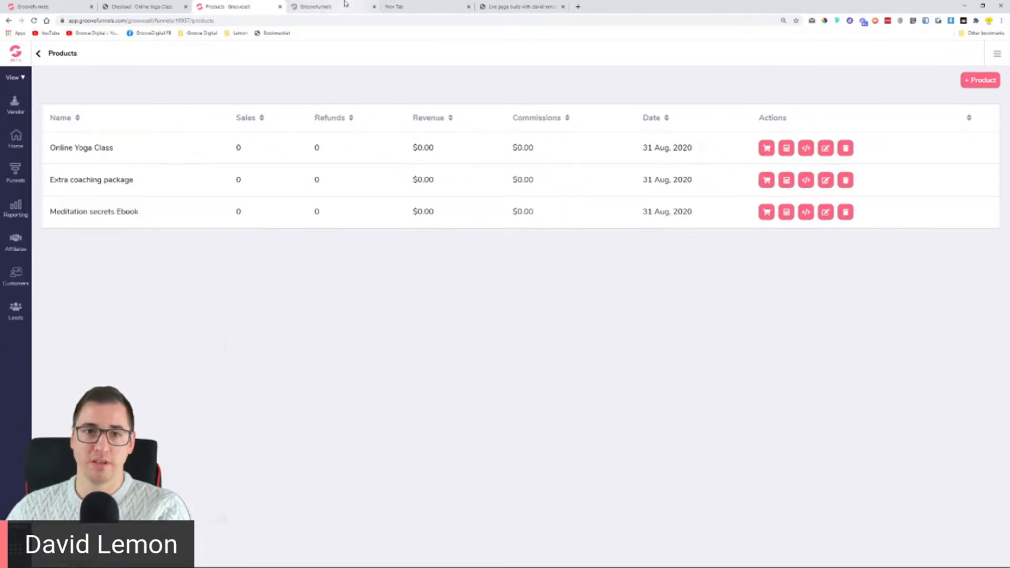
click(344, 5)
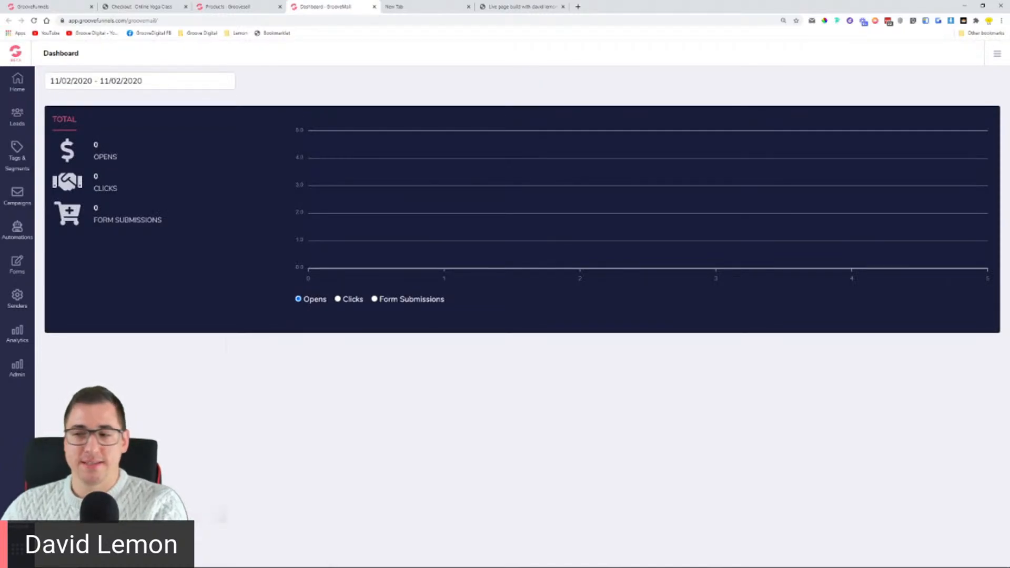
key(ctrl+plus)
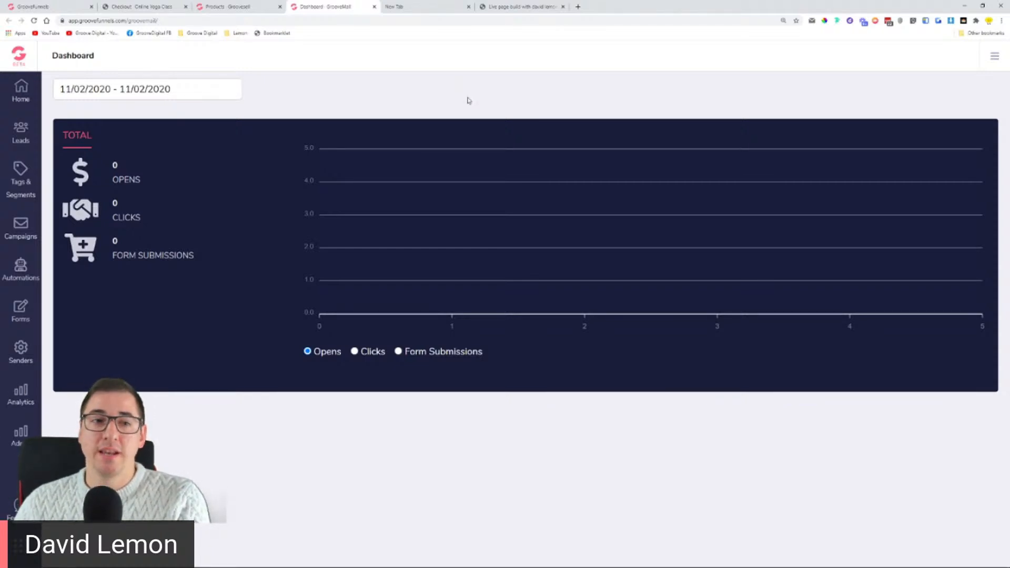
Step: On the Lists page, start a new list 'Online Yoga Buyers' with description 'People that are interested in Yoga Products from us'
click(20, 133)
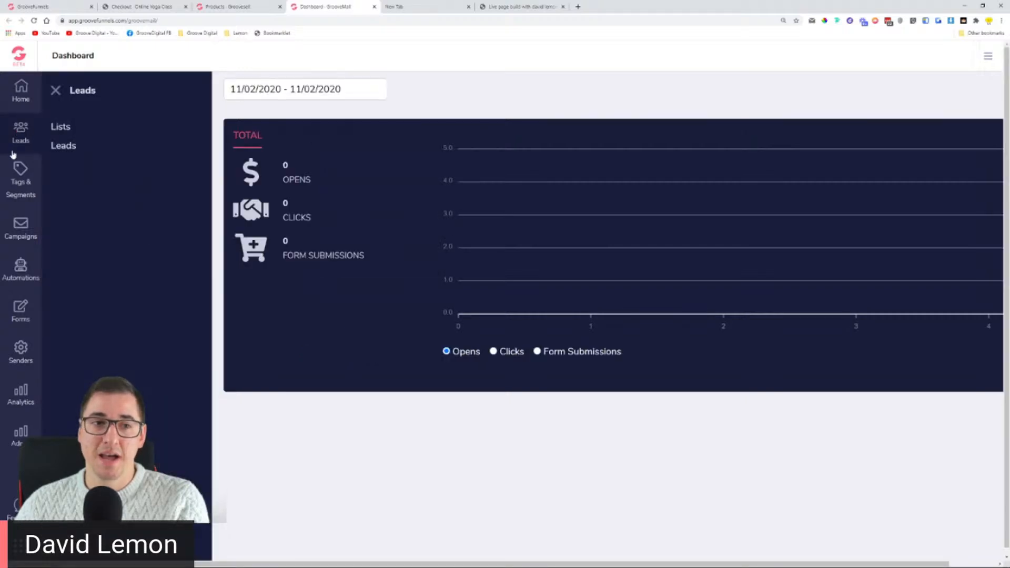
click(62, 132)
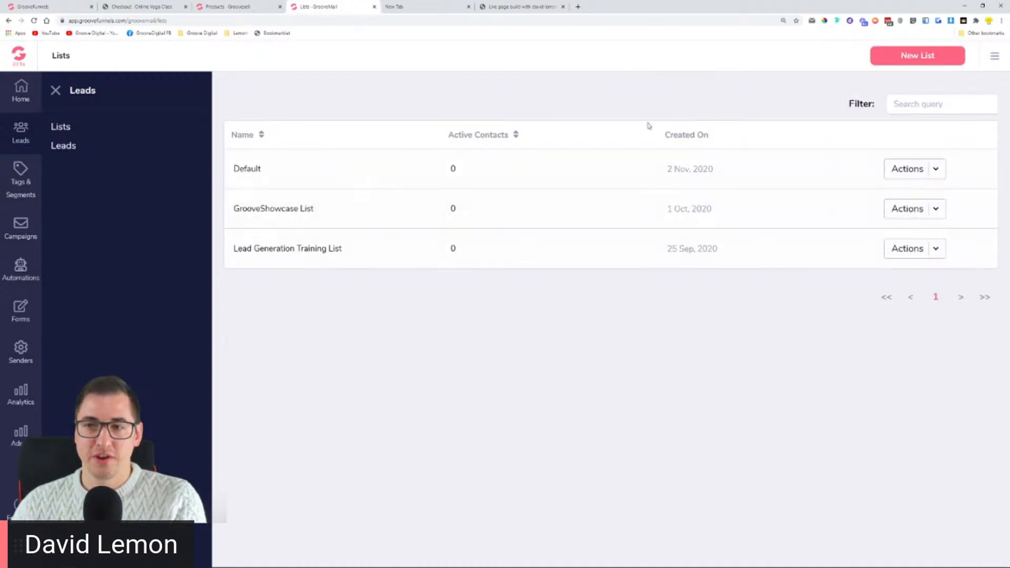
click(919, 59)
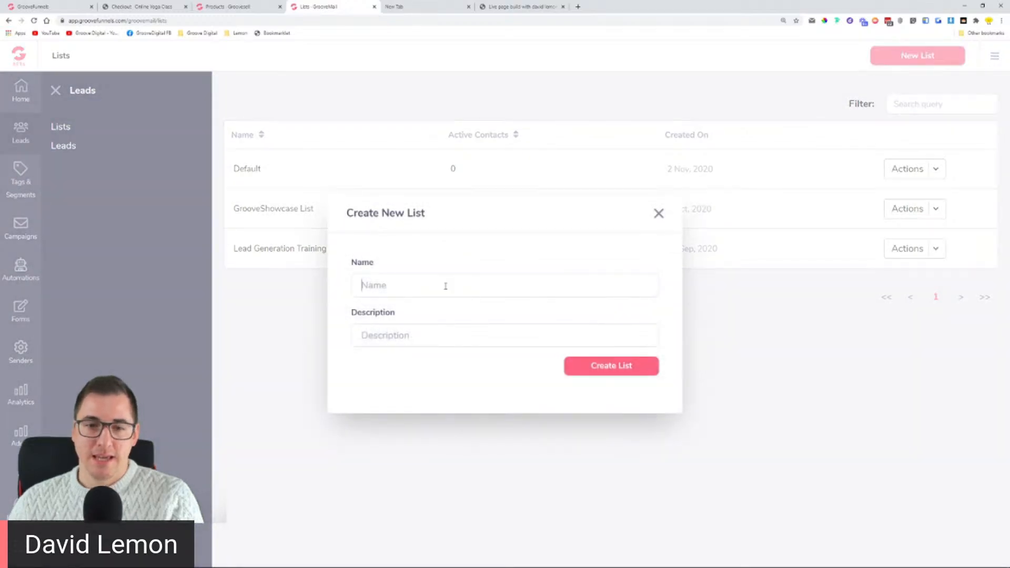
text(Y)
key(BackSpace)
text(Online Yoga Buyers)
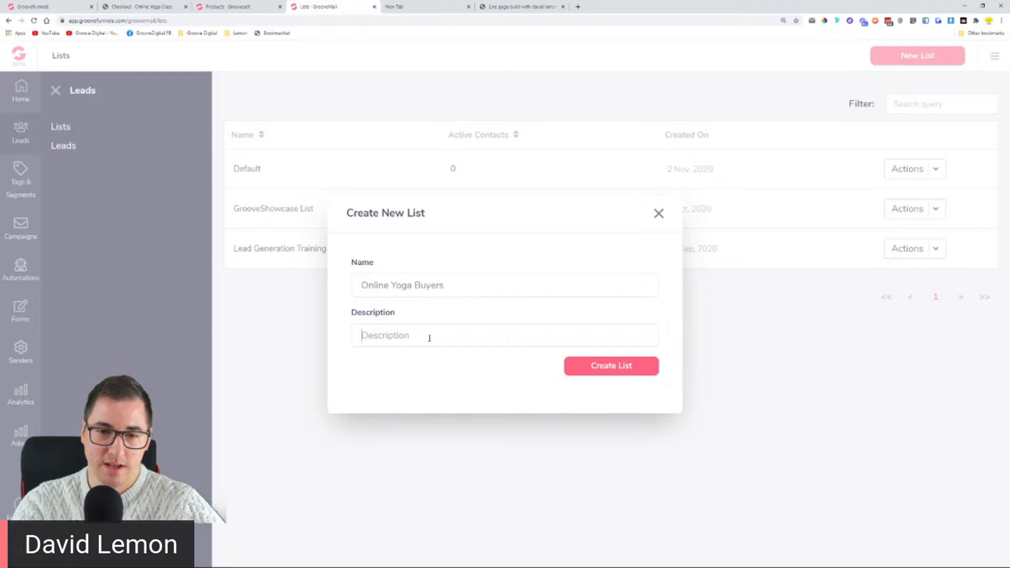
text(People)
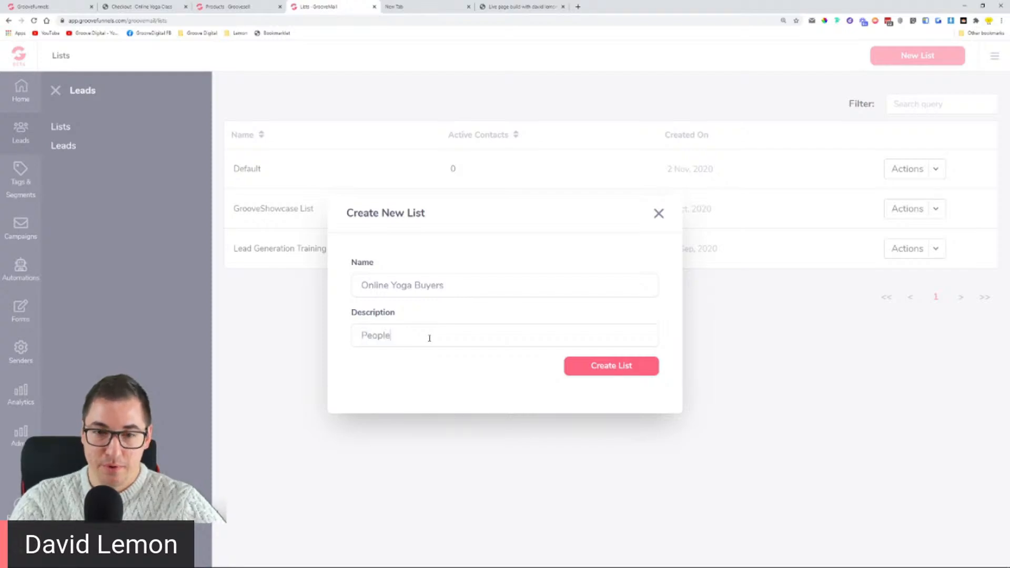
text( that are)
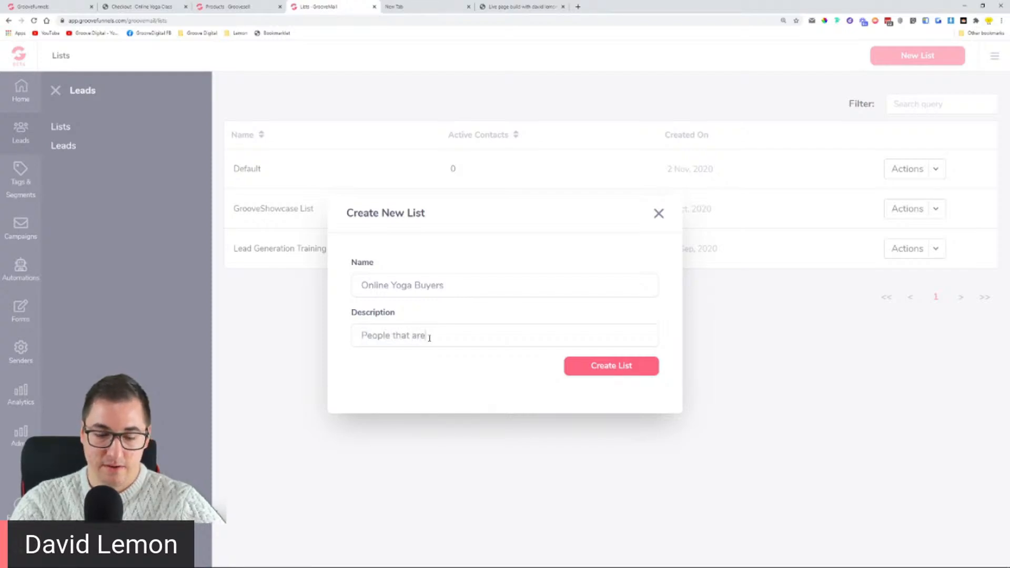
text( intereste)
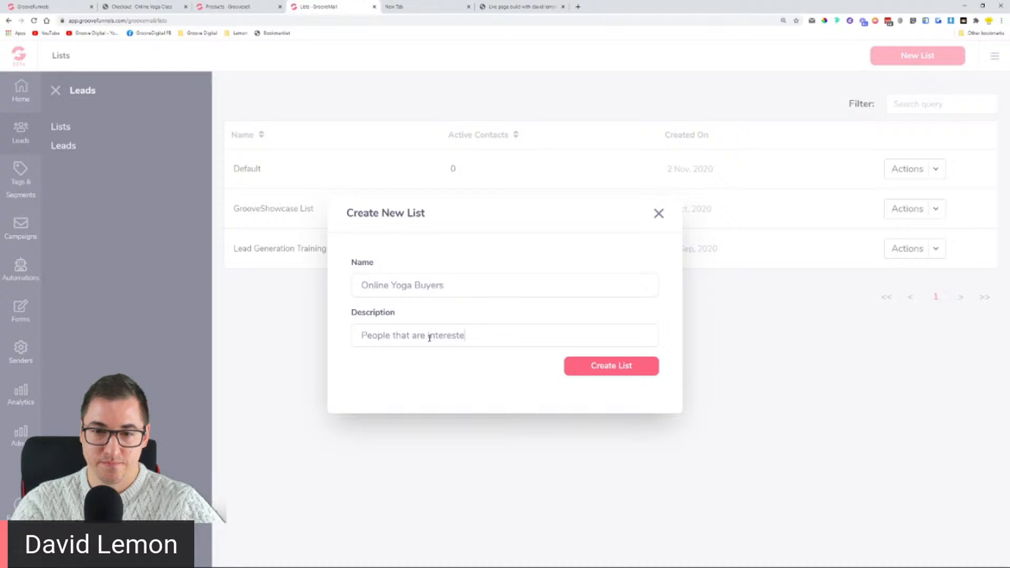
text(d in Yo)
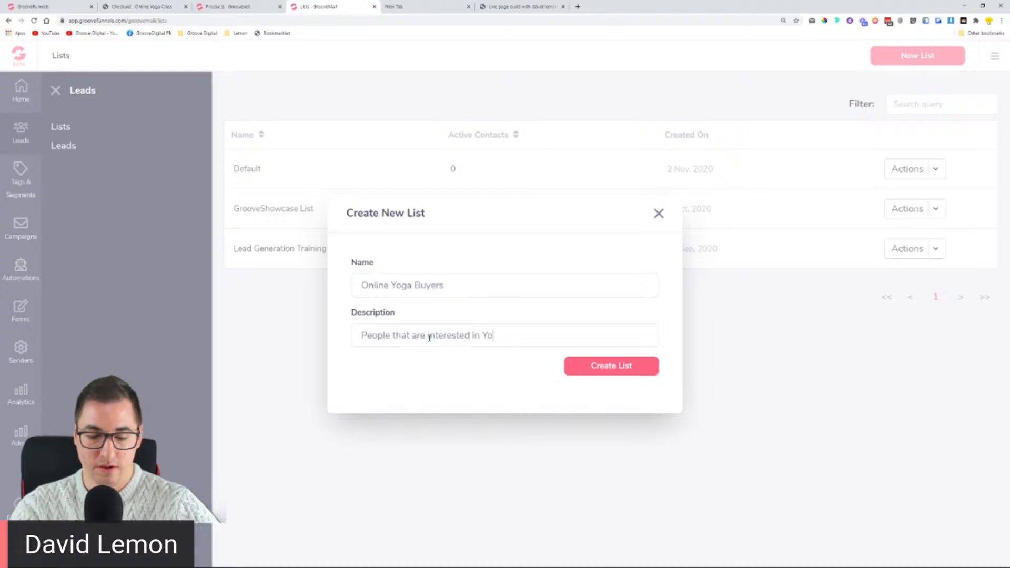
text(ga Prod)
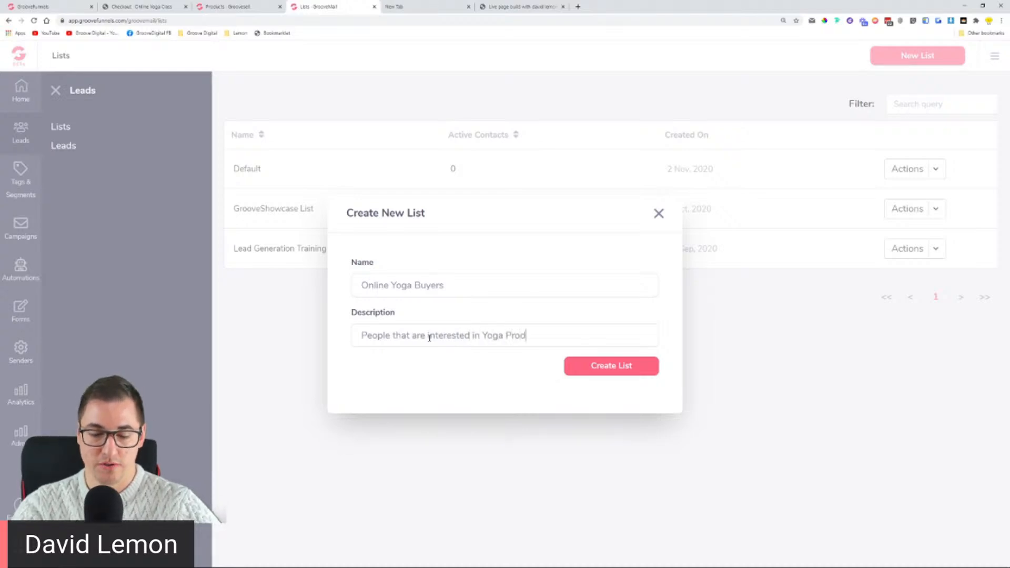
text(ucts from us)
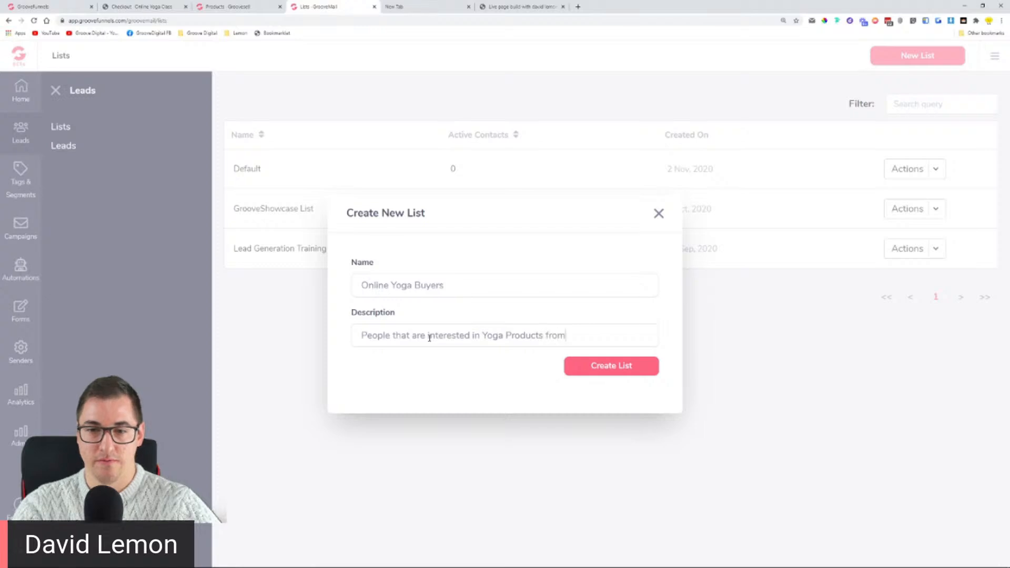
Step: Lowercase 'products' in the description and create the list
click(506, 342)
key(Delete)
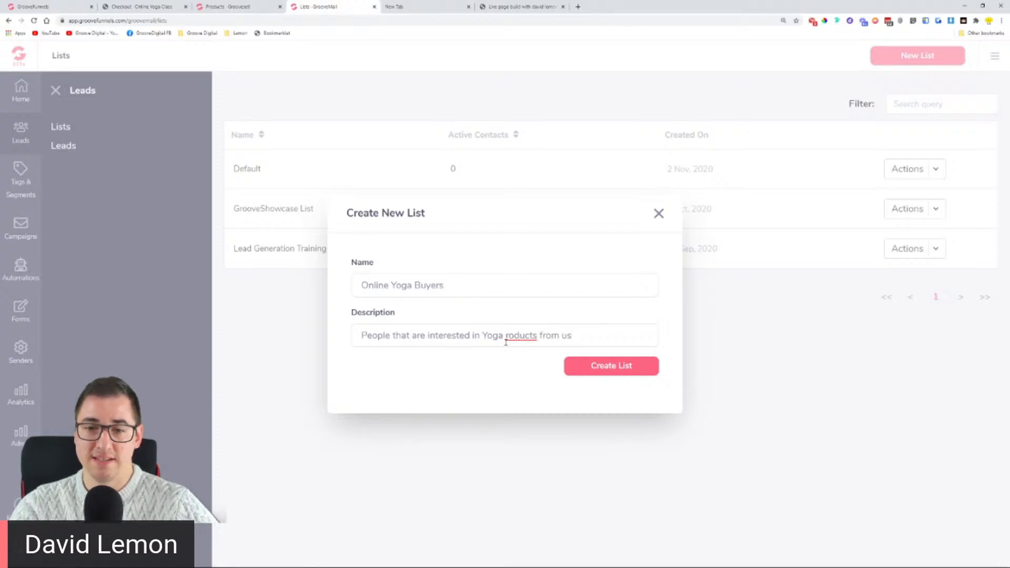
text(p)
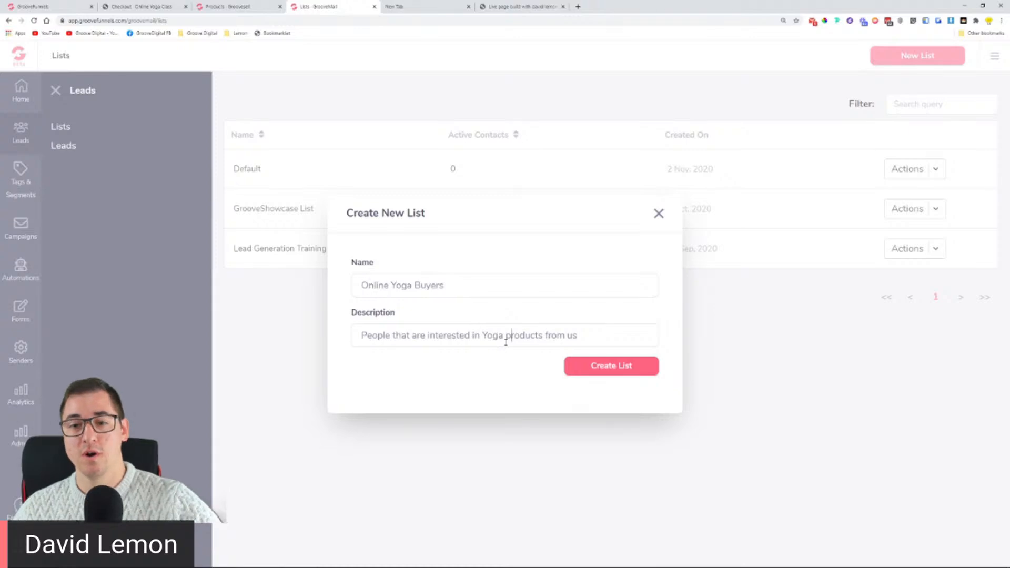
click(610, 369)
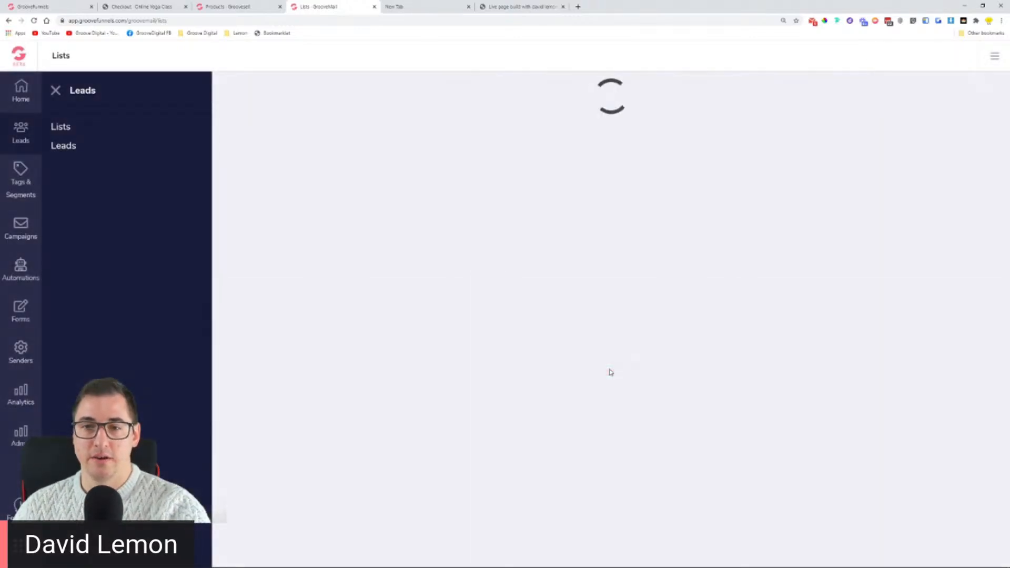
drag(235, 169, 306, 169)
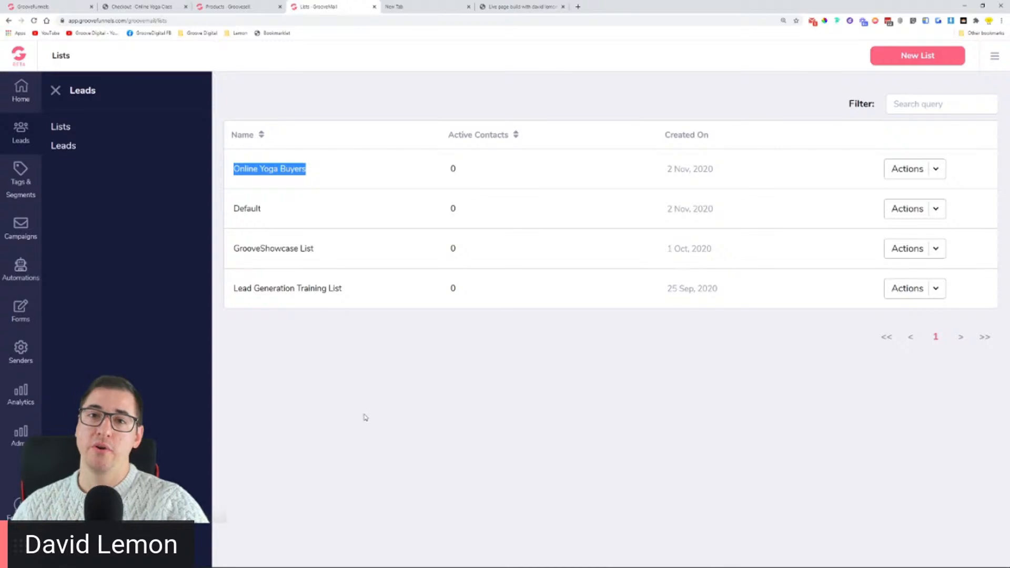
click(364, 415)
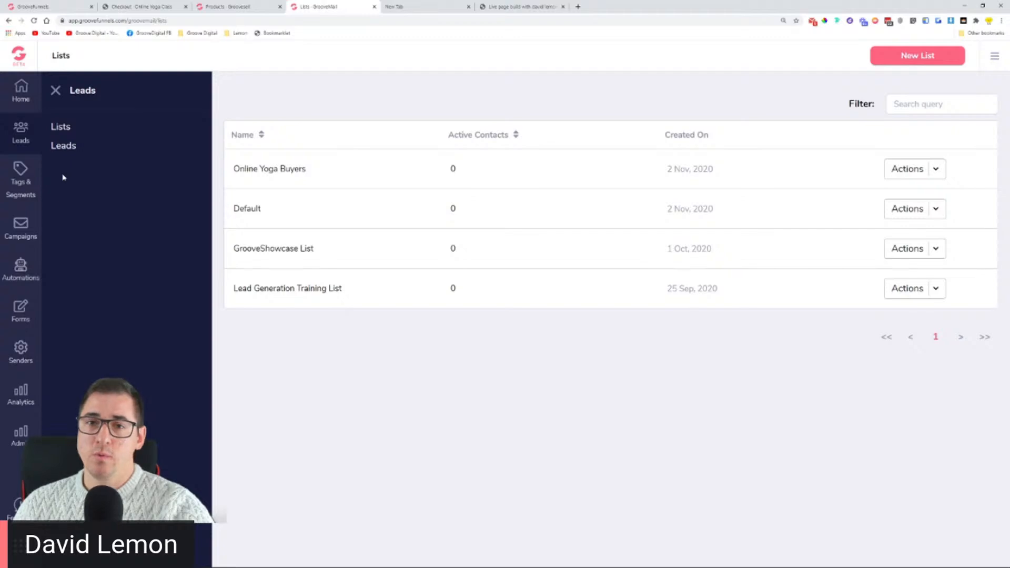
Step: Go to the Tags page under Tags & Segments
click(21, 178)
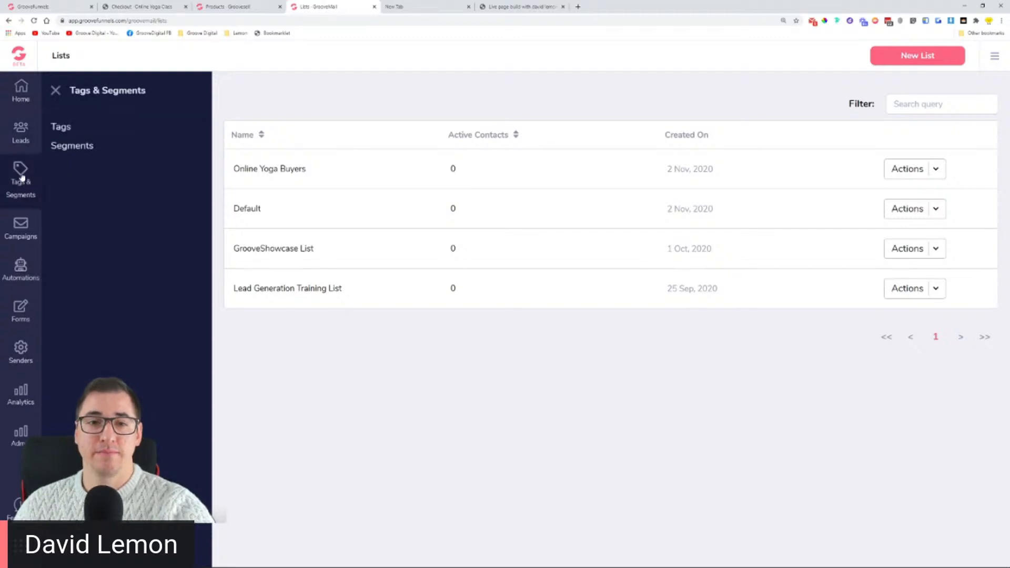
click(65, 130)
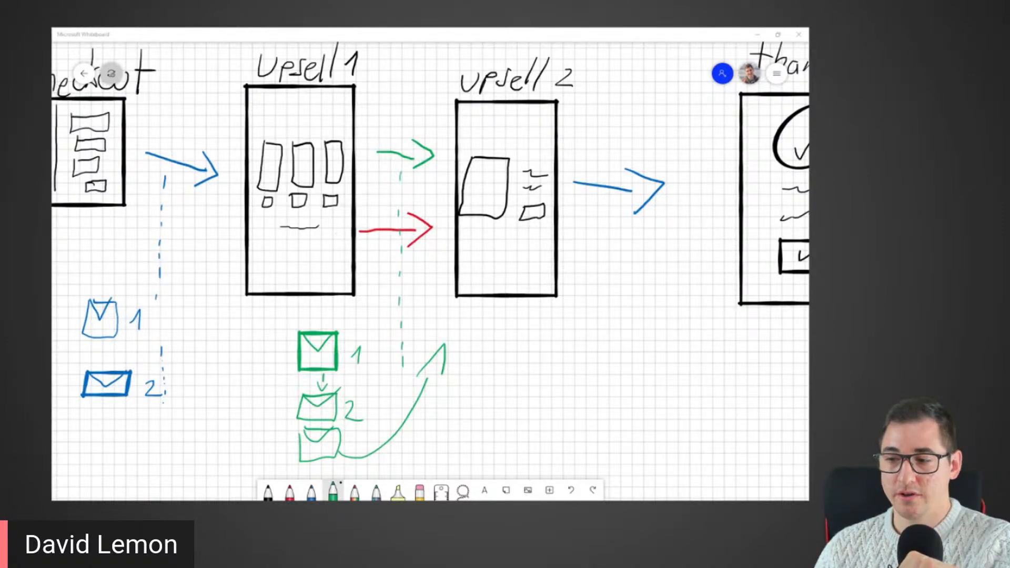
click(241, 498)
drag(219, 360, 625, 425)
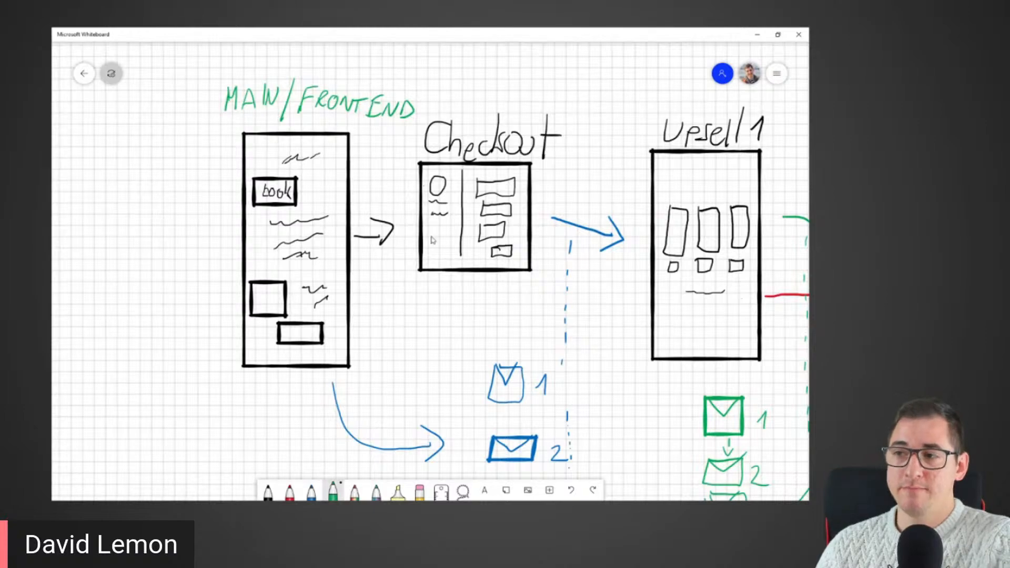
drag(428, 348, 153, 332)
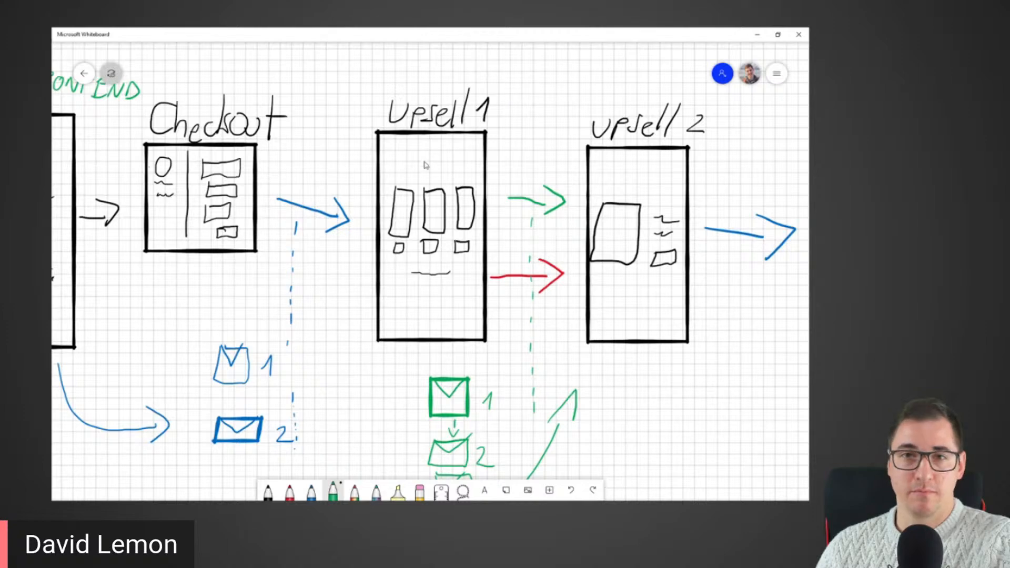
drag(559, 379, 375, 374)
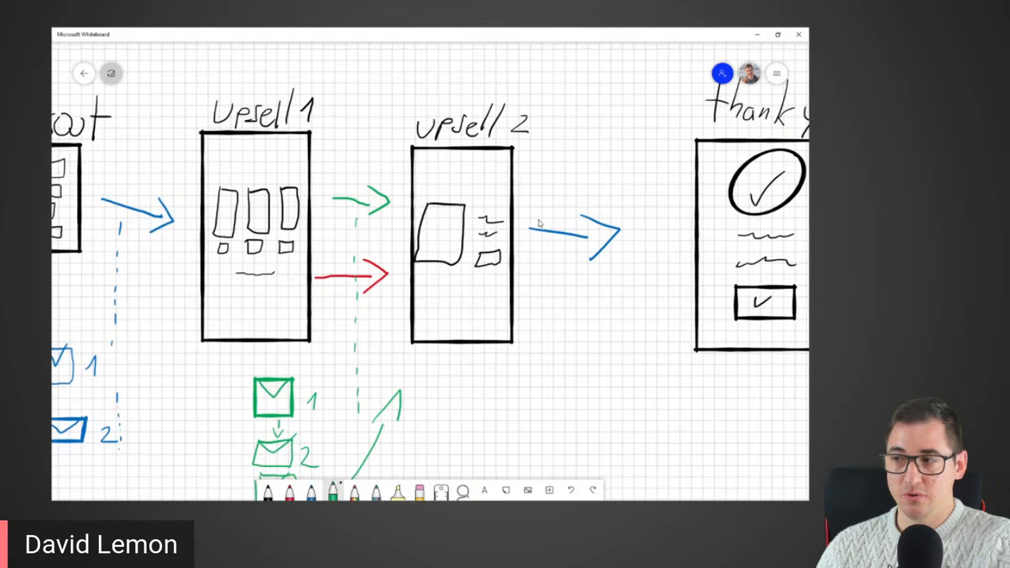
drag(176, 371, 421, 383)
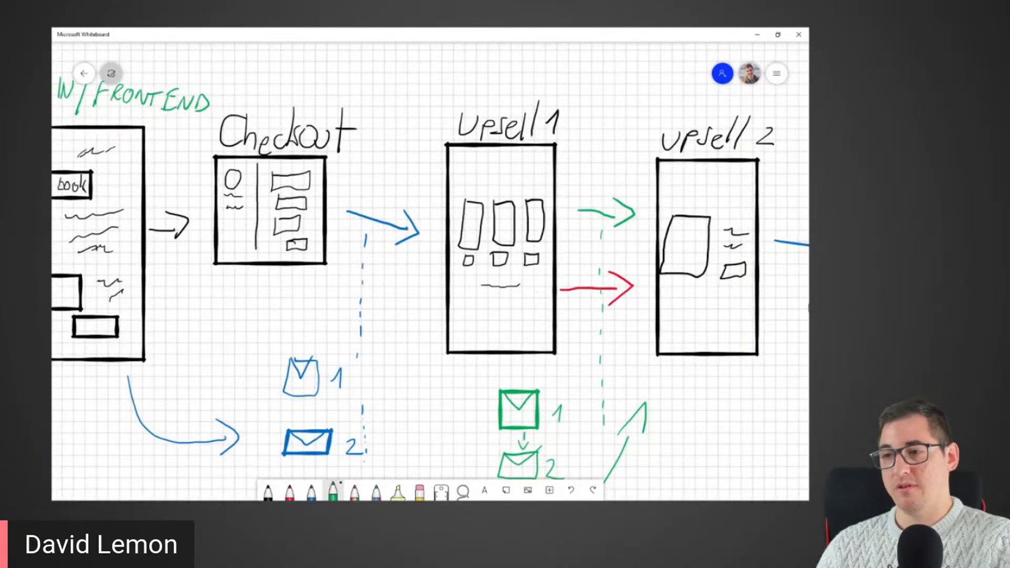
drag(457, 398, 274, 355)
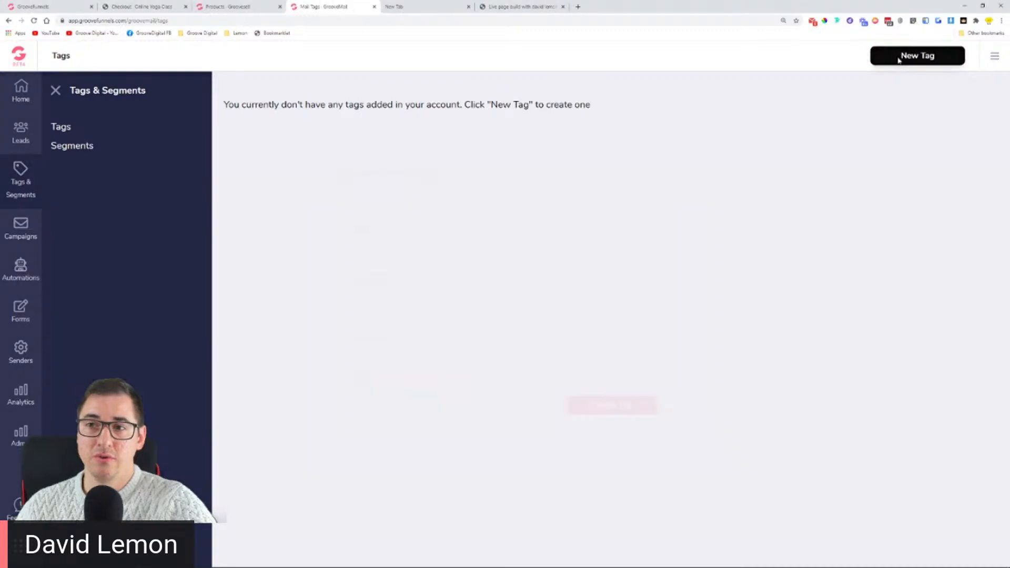
Step: Start a new tag named 'Yoga buyers - Main product' with description 'People that purchased the Online yoga class'
click(901, 57)
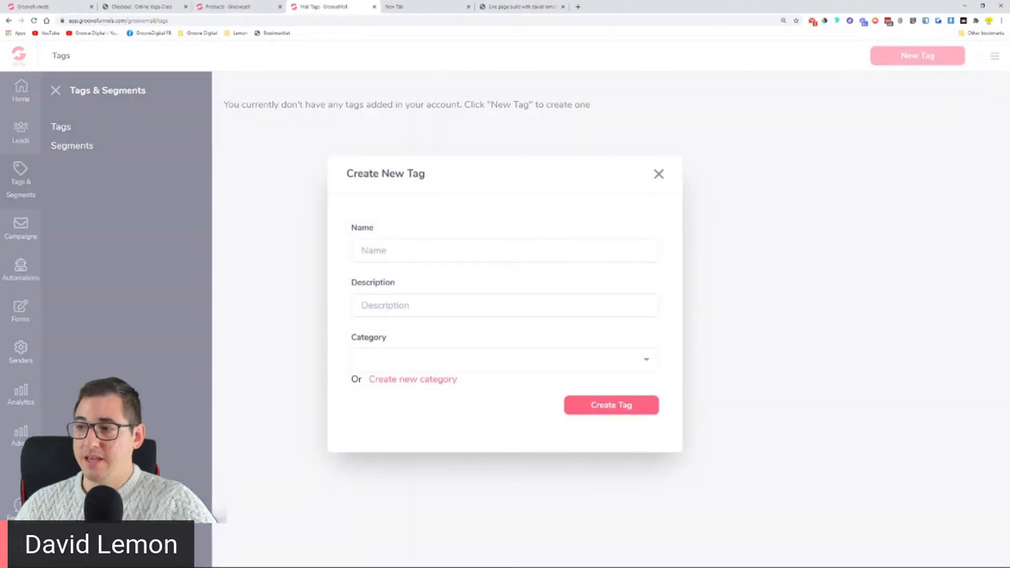
click(479, 246)
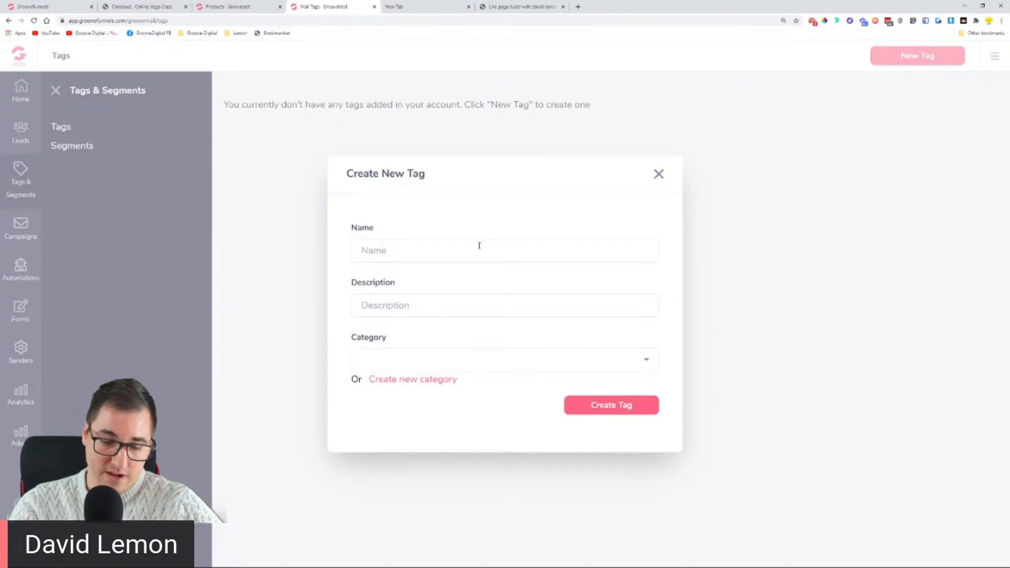
text(Yo)
key(BackSpace)
key(BackSpace)
text(Yo)
text(u)
text(ga buyers)
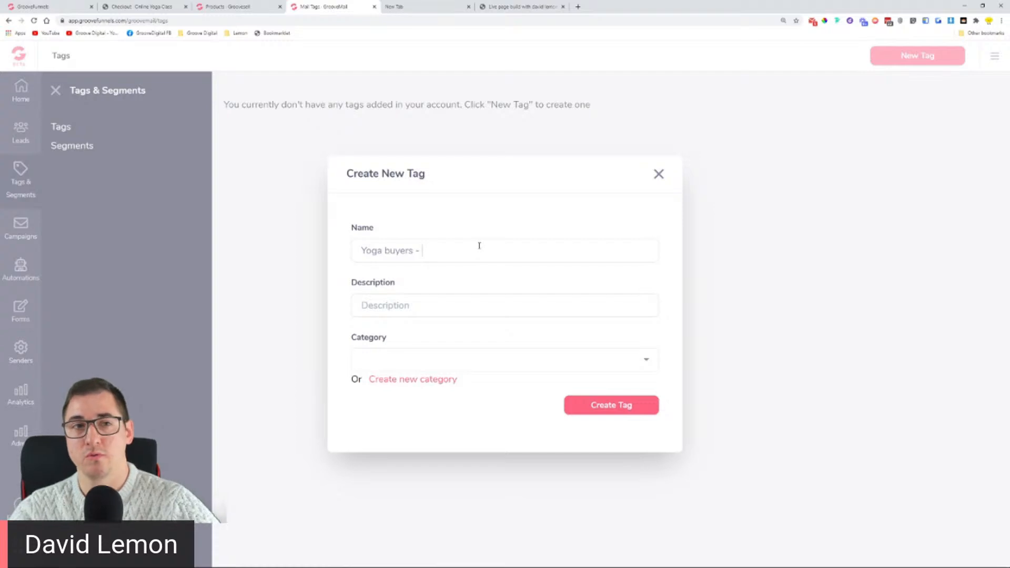
text(Ma)
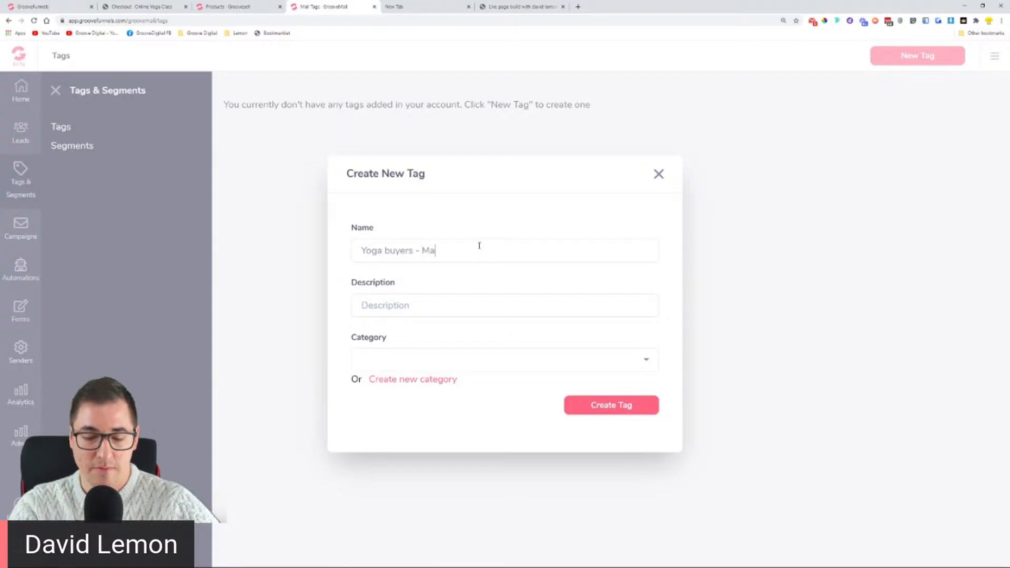
text(in proc)
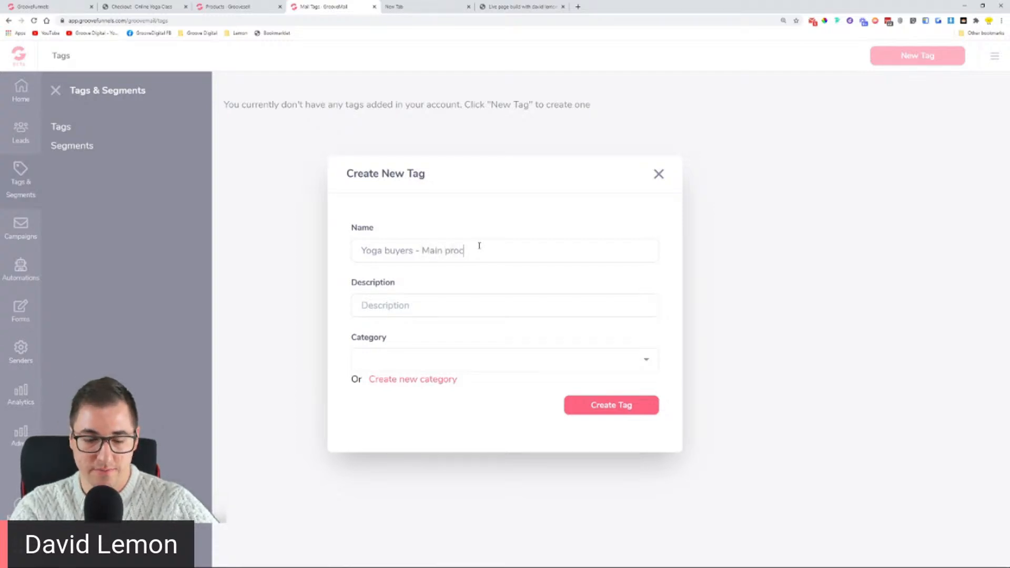
key(BackSpace)
text(duct)
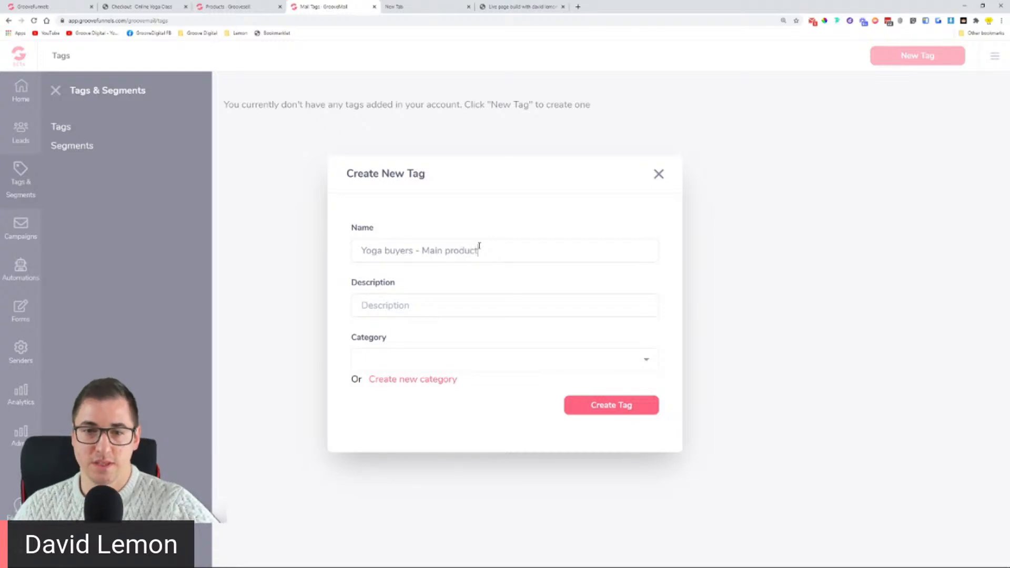
click(457, 304)
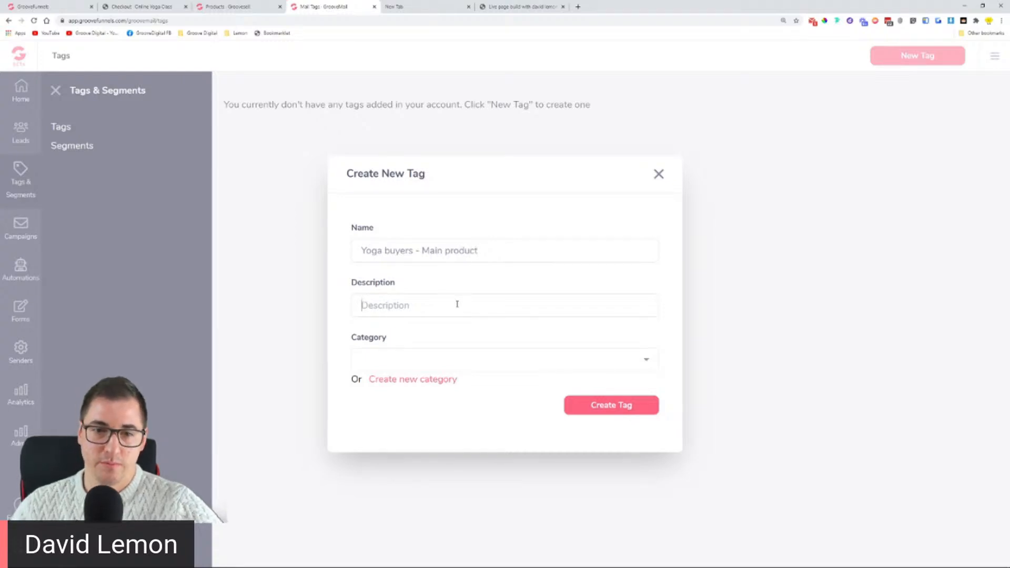
text(P)
key(BackSpace)
text(People )
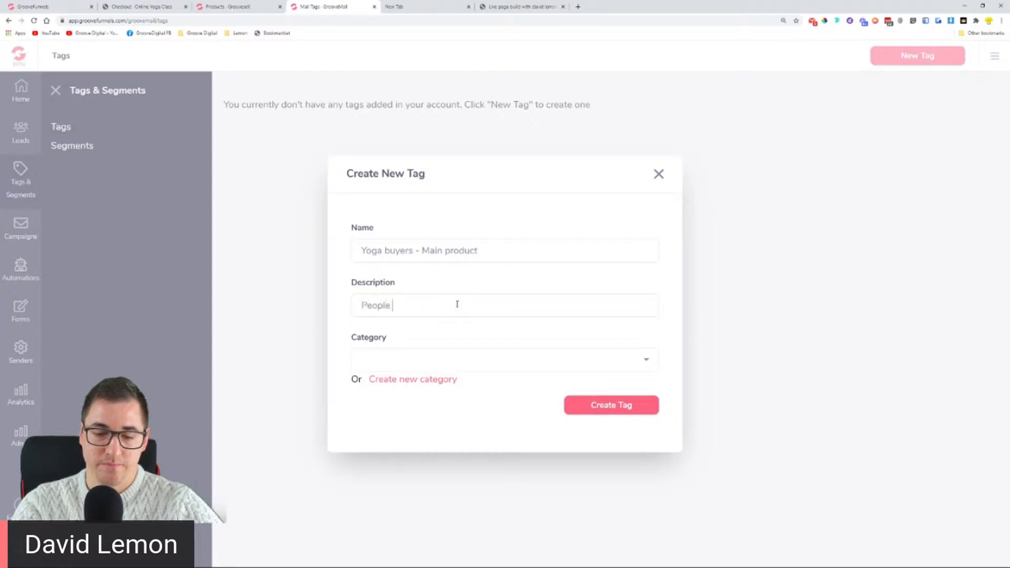
text(that purchas)
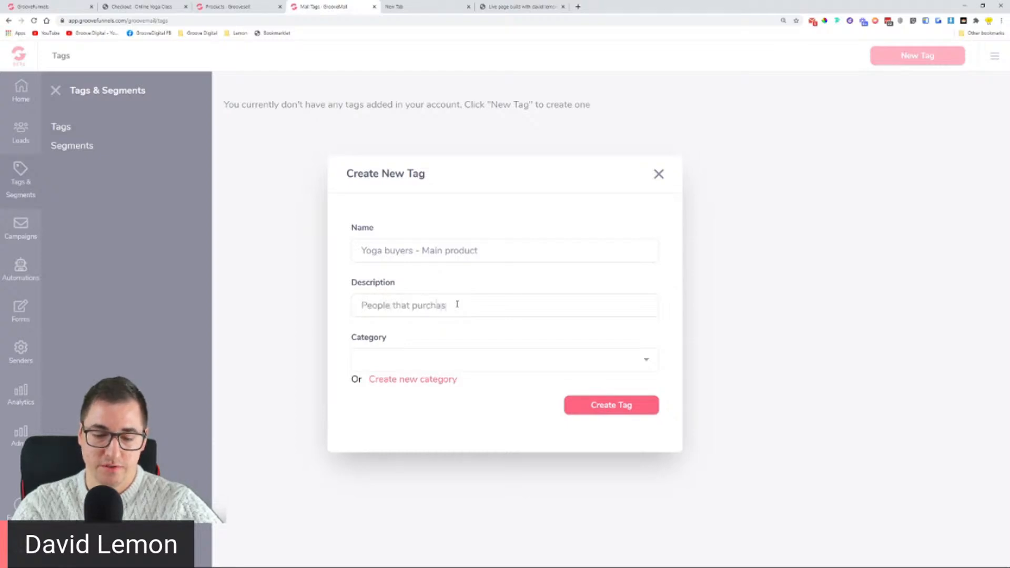
text(ed the Online yoga )
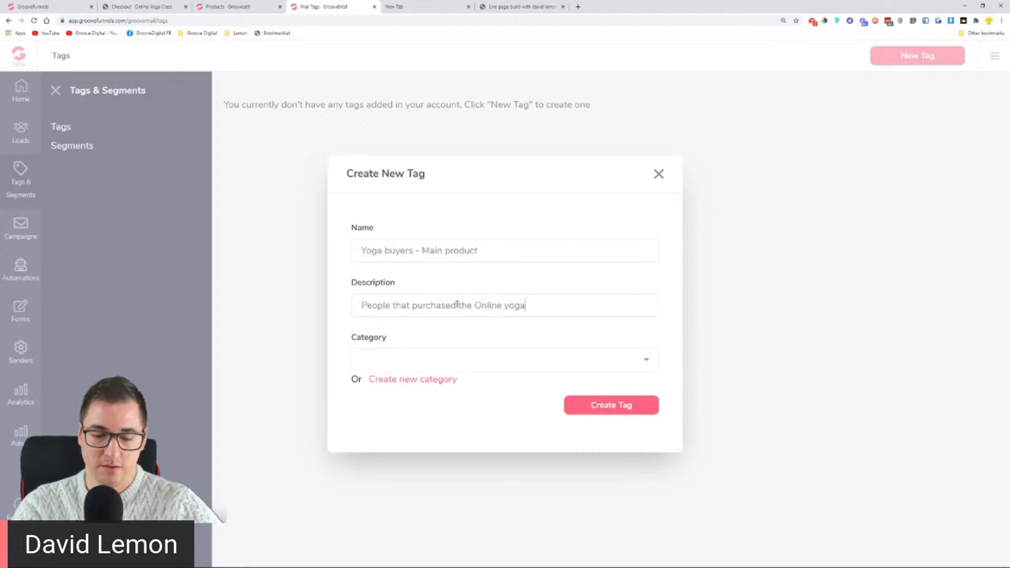
text(class)
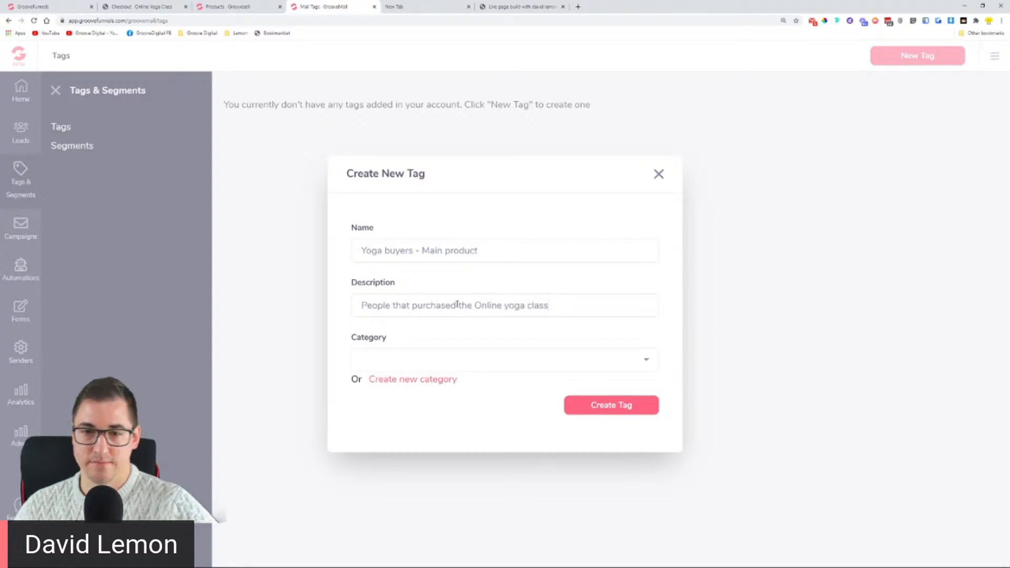
Step: Assign the existing Yoga Buyers category and create the tag
click(406, 380)
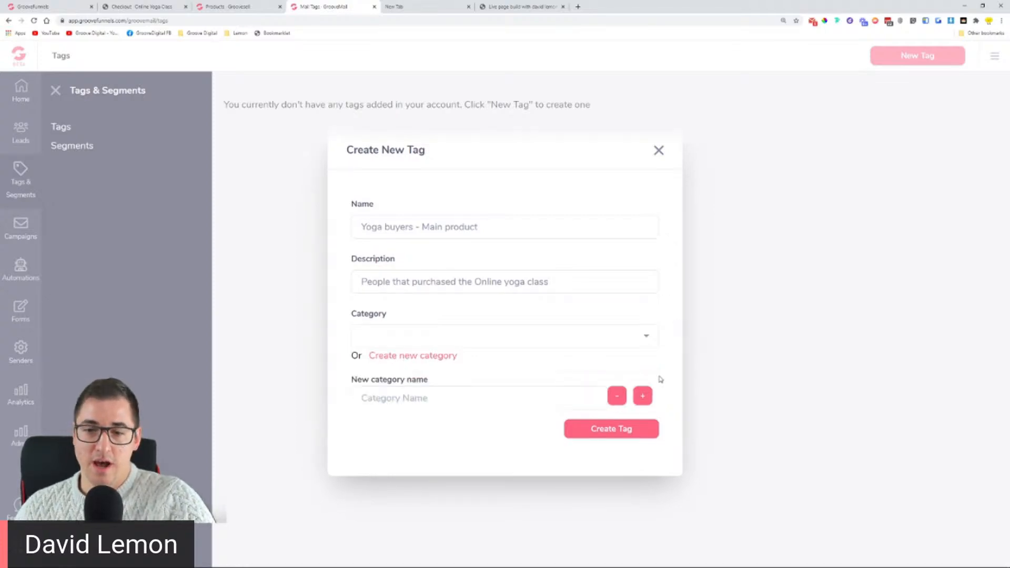
click(616, 395)
click(596, 363)
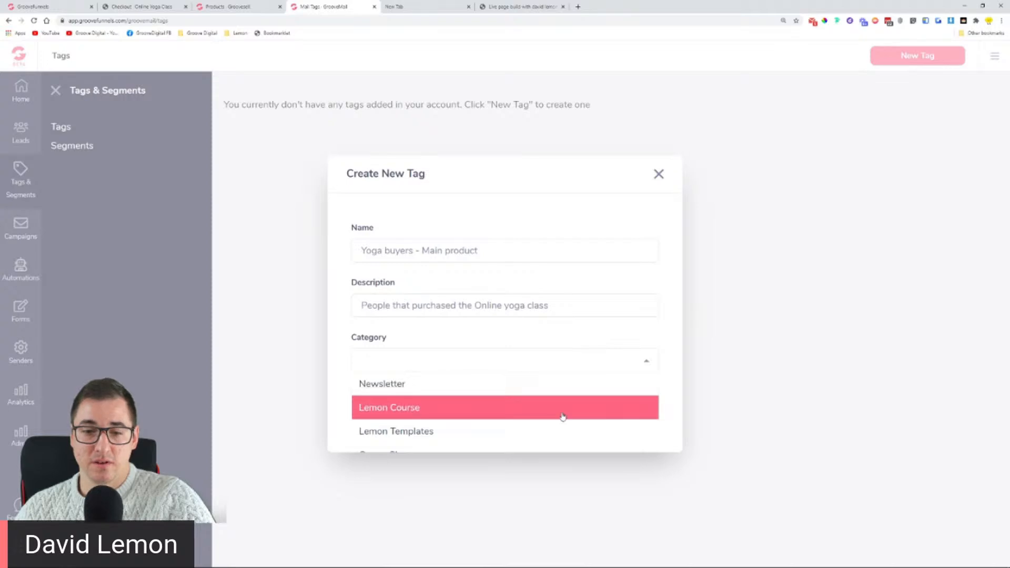
text(y)
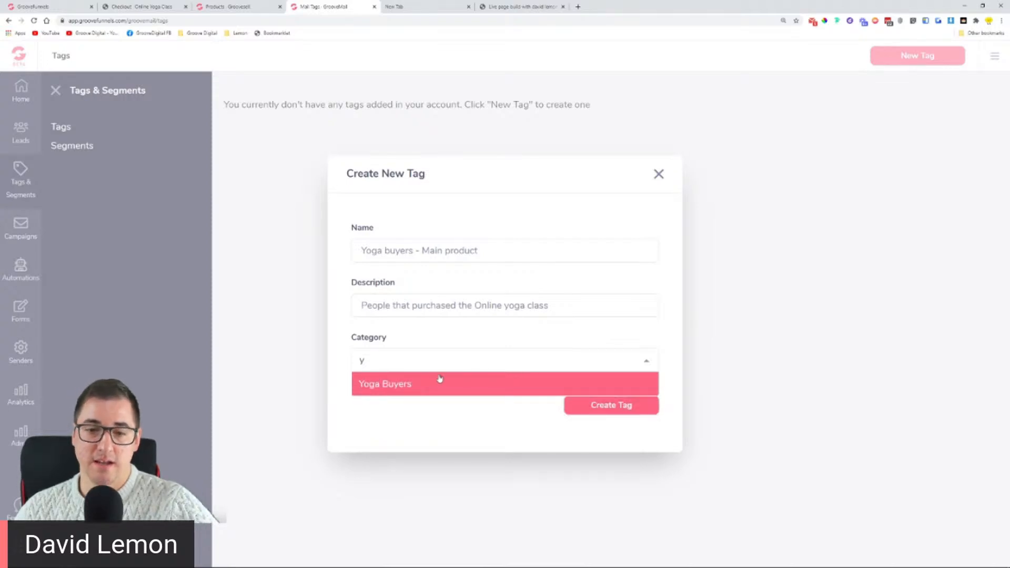
click(396, 383)
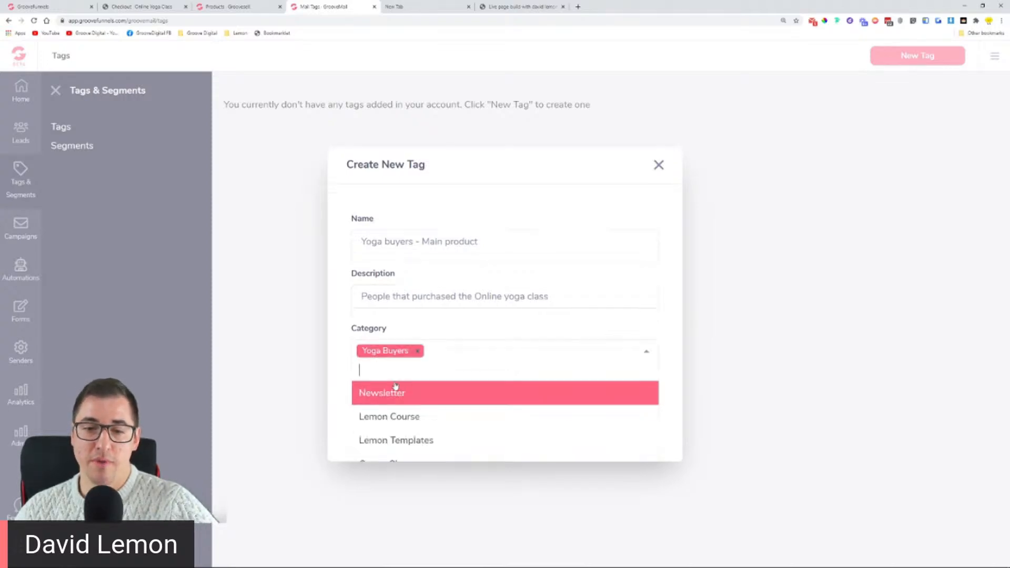
click(646, 351)
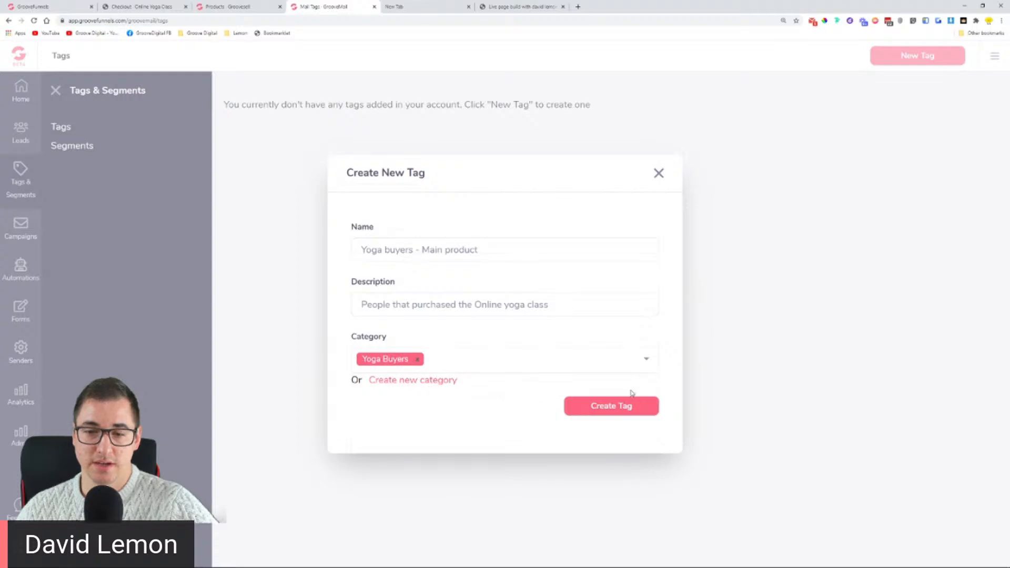
click(627, 410)
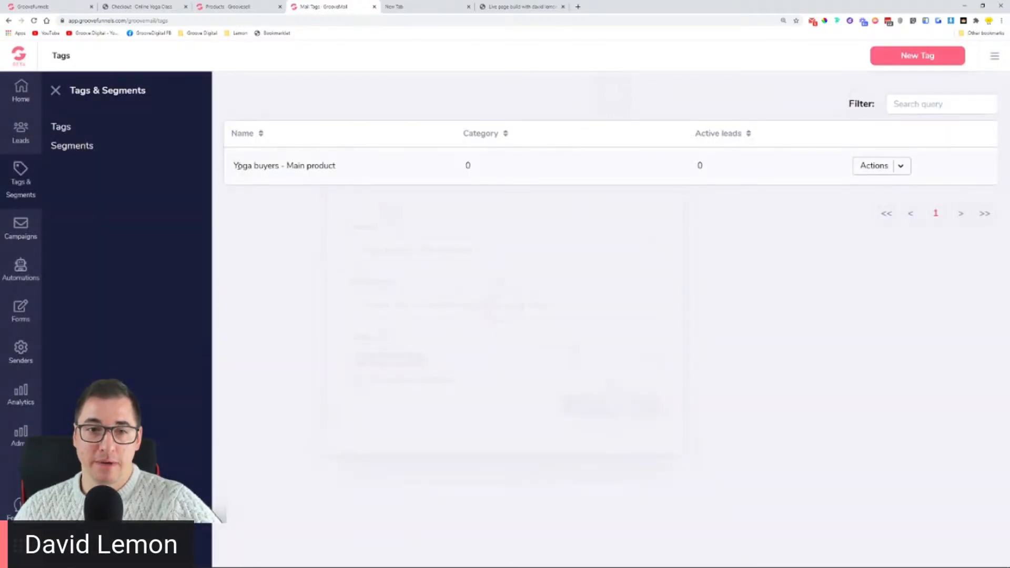
Step: Create tag 'Yoga buyers - Main + upsell 1' for yoga class and upsell 1 buyers, category Yoga Buyers
drag(234, 164, 396, 167)
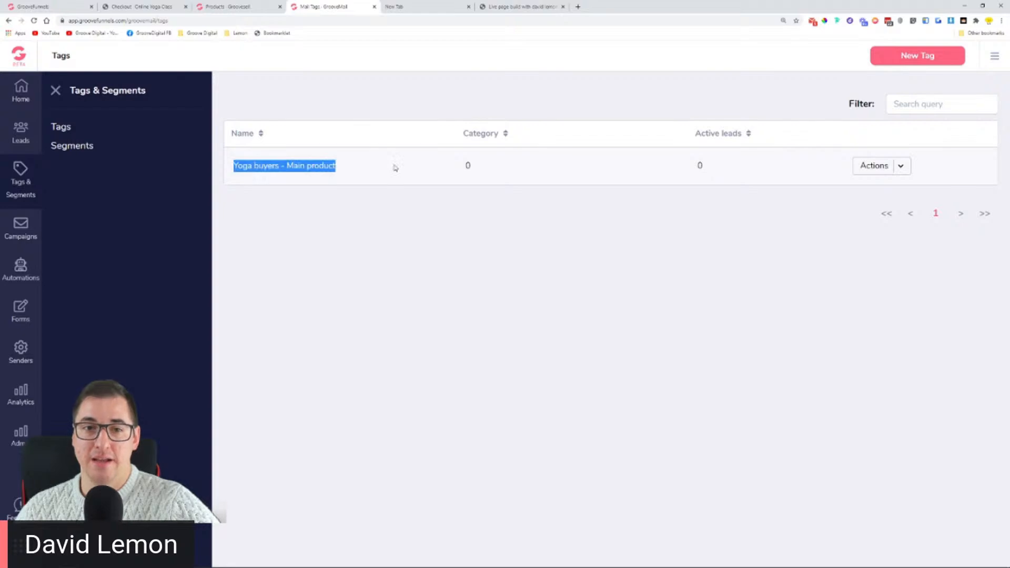
click(929, 62)
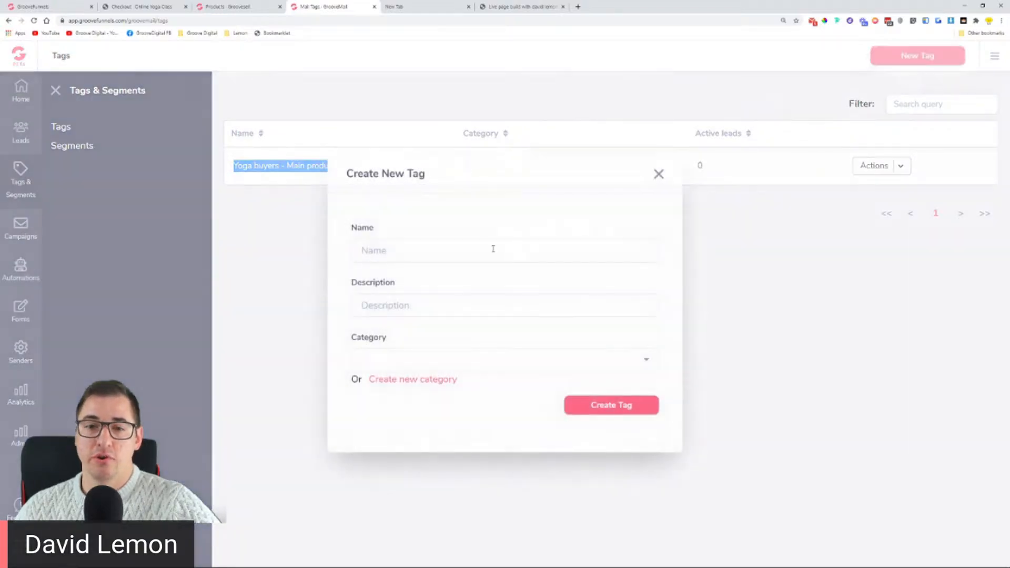
click(493, 249)
text(Yoga)
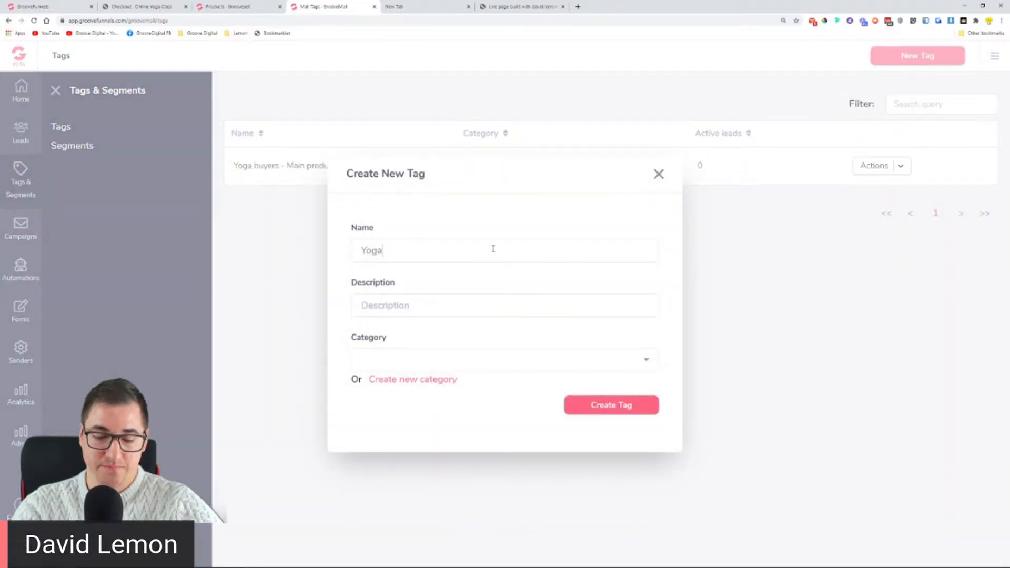
text( buyers -)
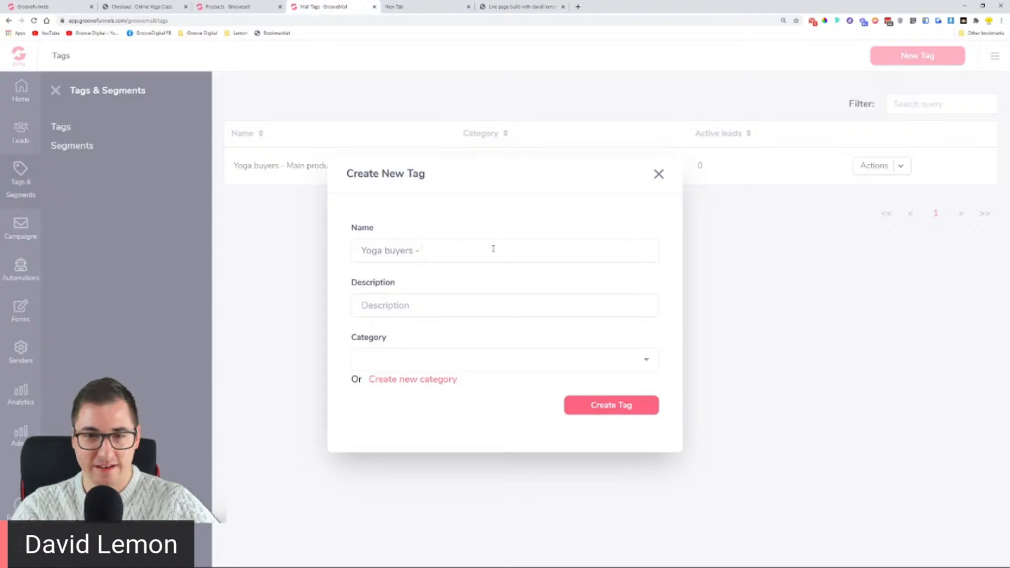
text(Main)
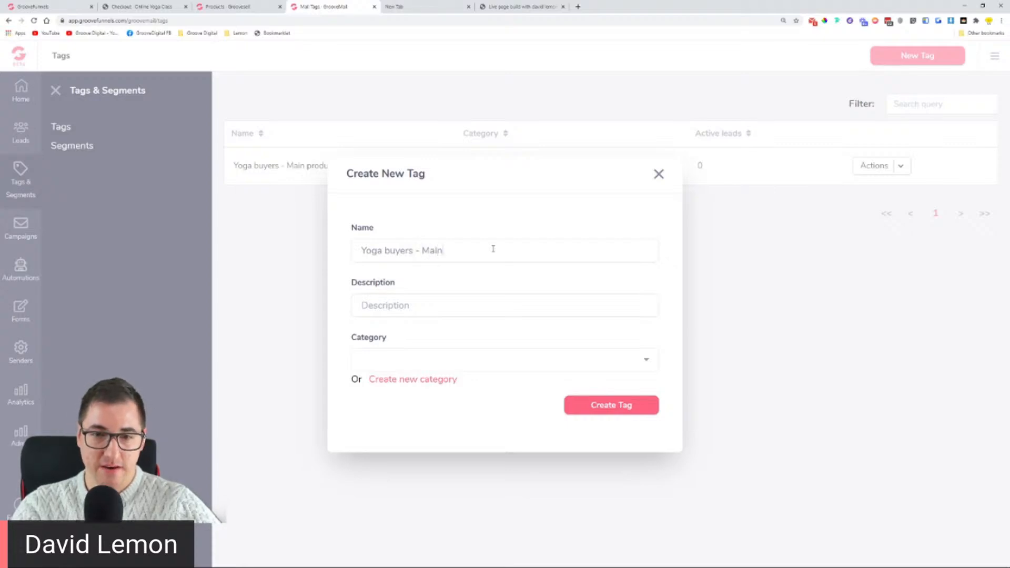
text( + ups)
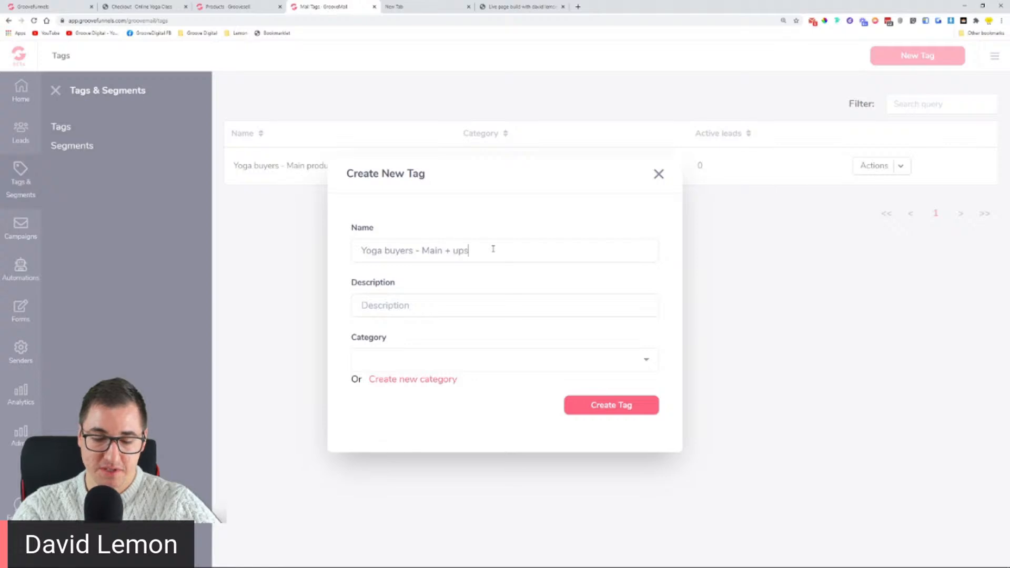
text(ell 1)
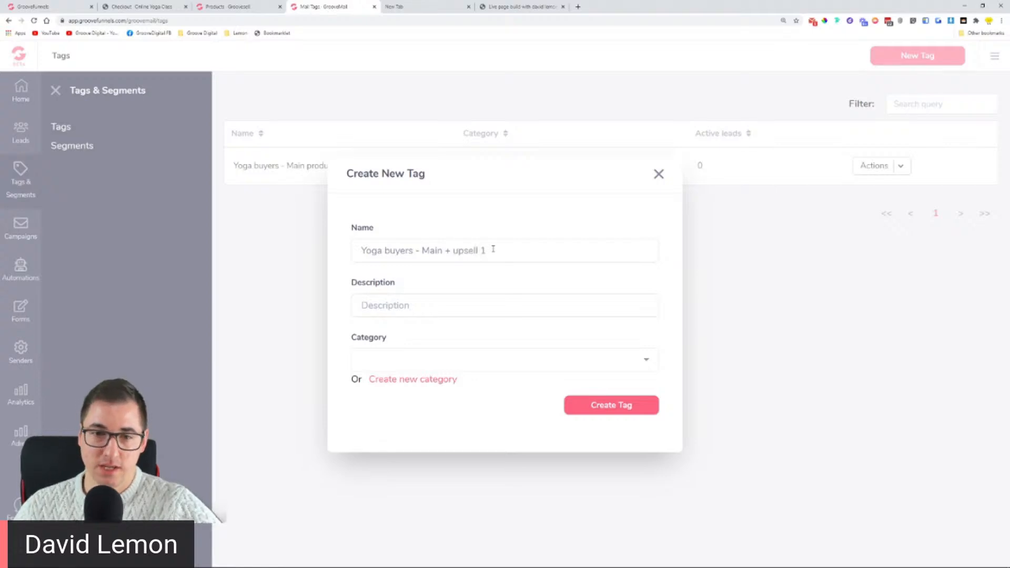
text(Pe)
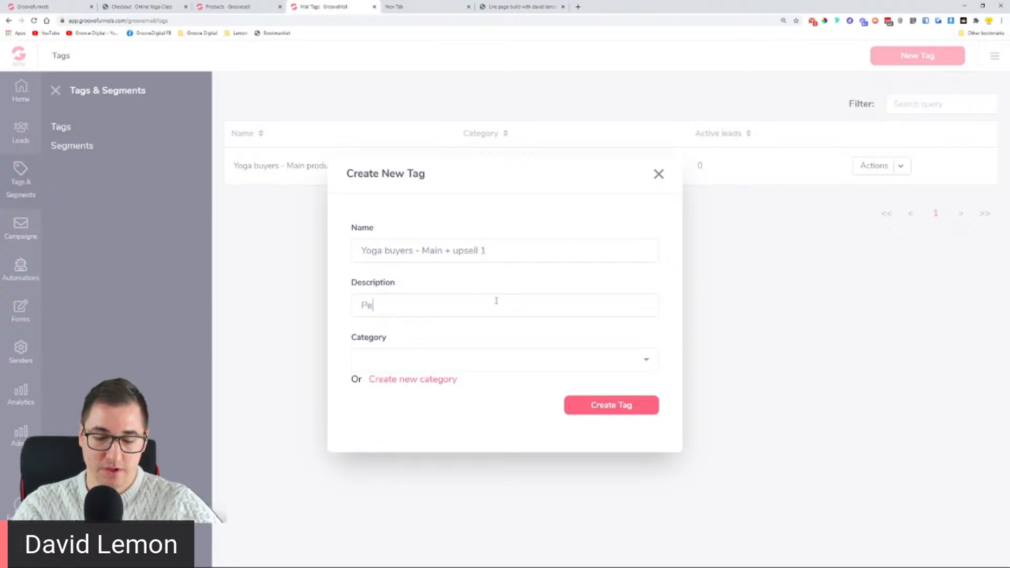
text(ople that pu)
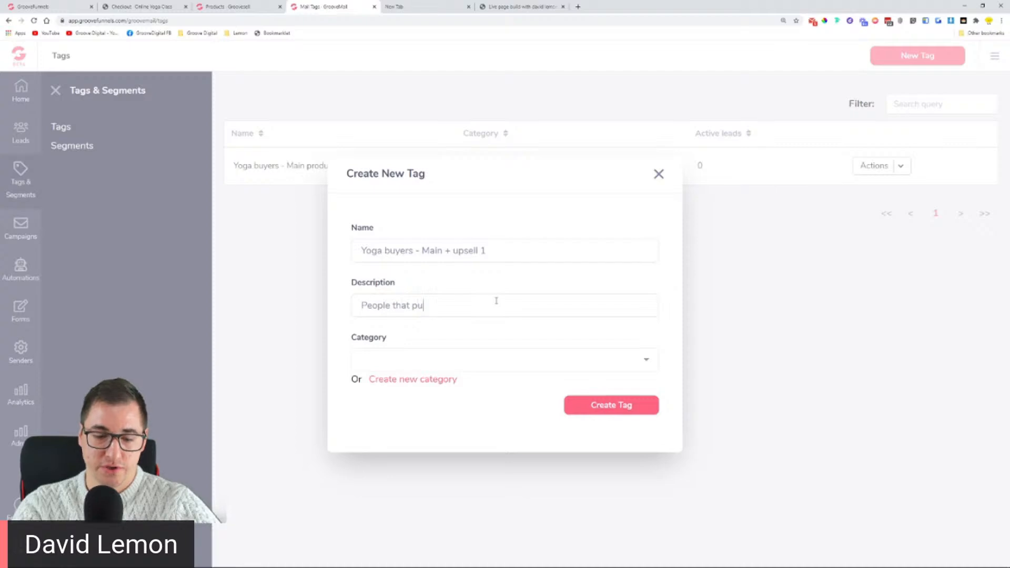
text(rchase our )
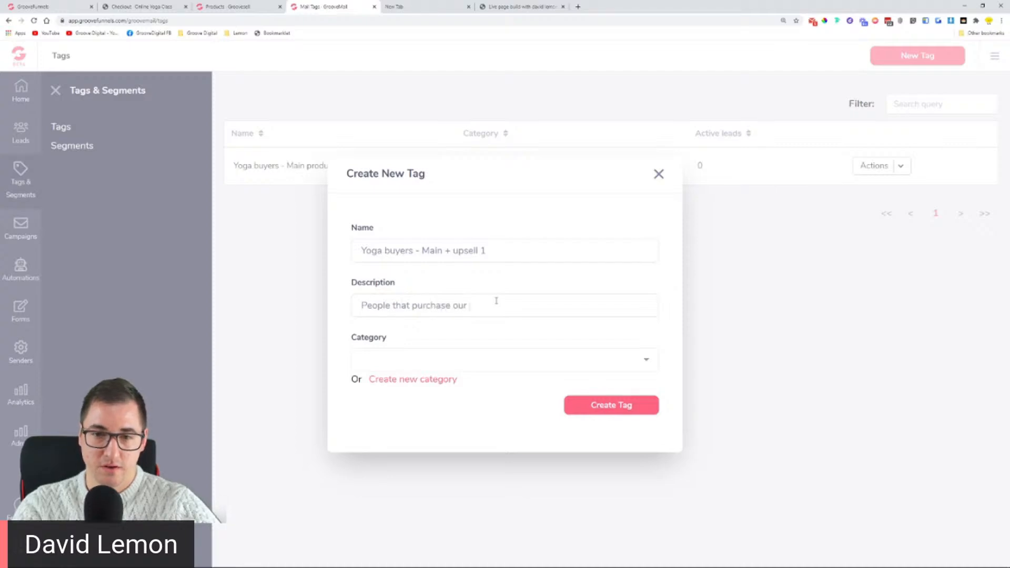
text(yoga class and upsell 1)
click(488, 354)
text(y)
click(449, 388)
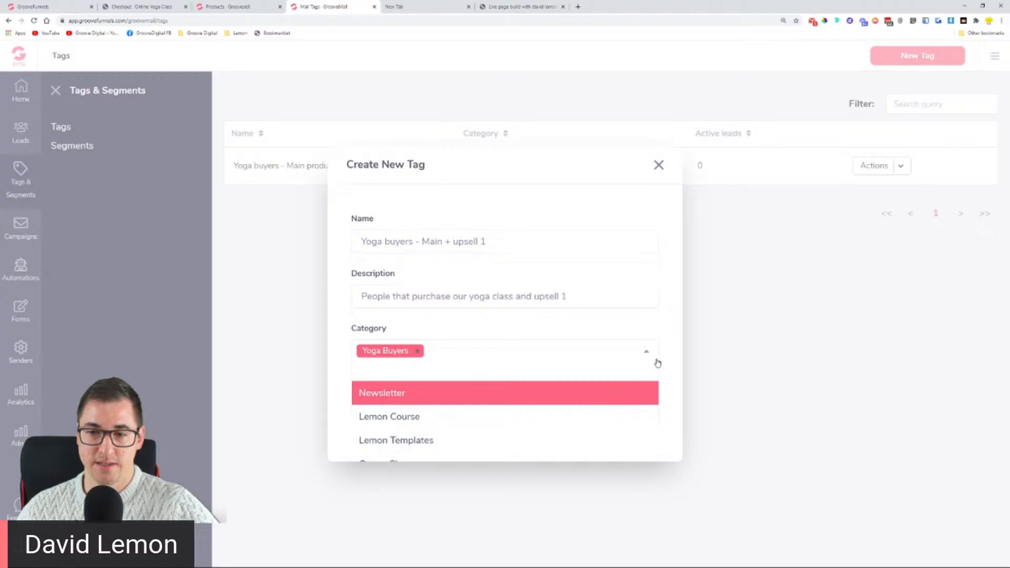
click(655, 362)
click(620, 406)
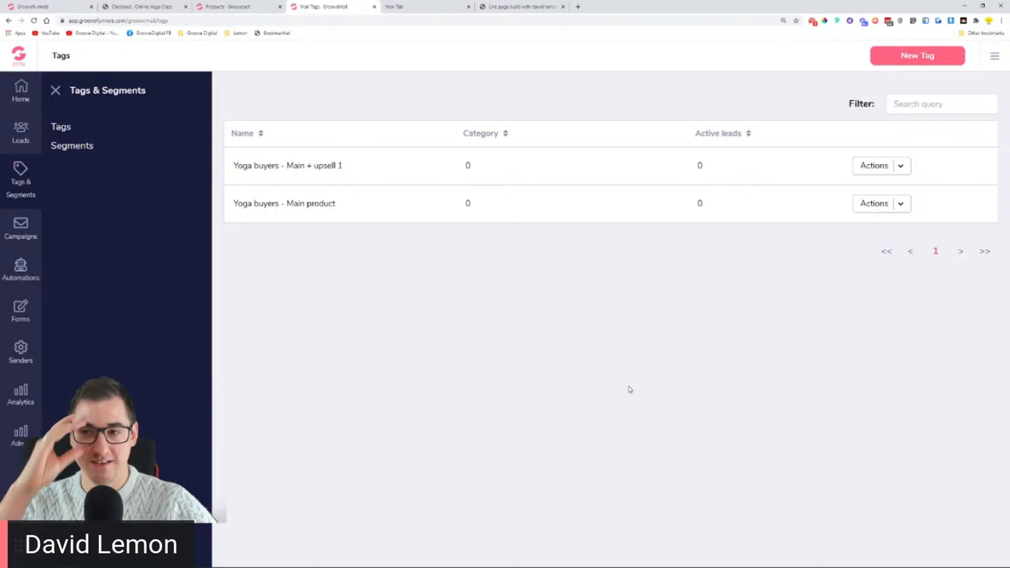
Step: Compare the Main and Main + upsell 1 tag names in the tag list
drag(293, 206, 335, 204)
drag(287, 166, 343, 166)
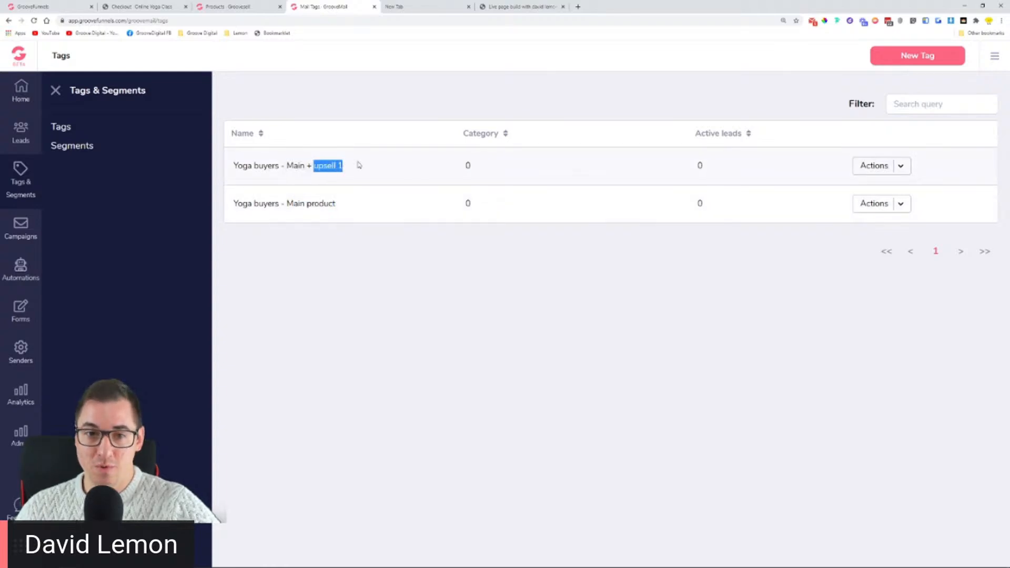
click(913, 59)
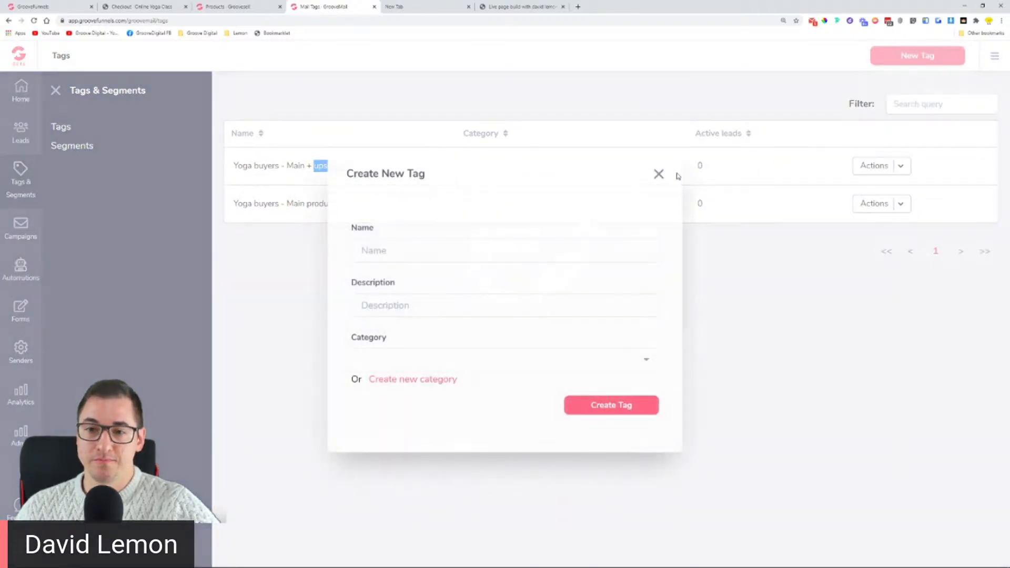
Step: Name a new tag 'Yoga buyers - Main + upsell 2' and enter a rough placeholder description
click(501, 250)
text(Yoga buys)
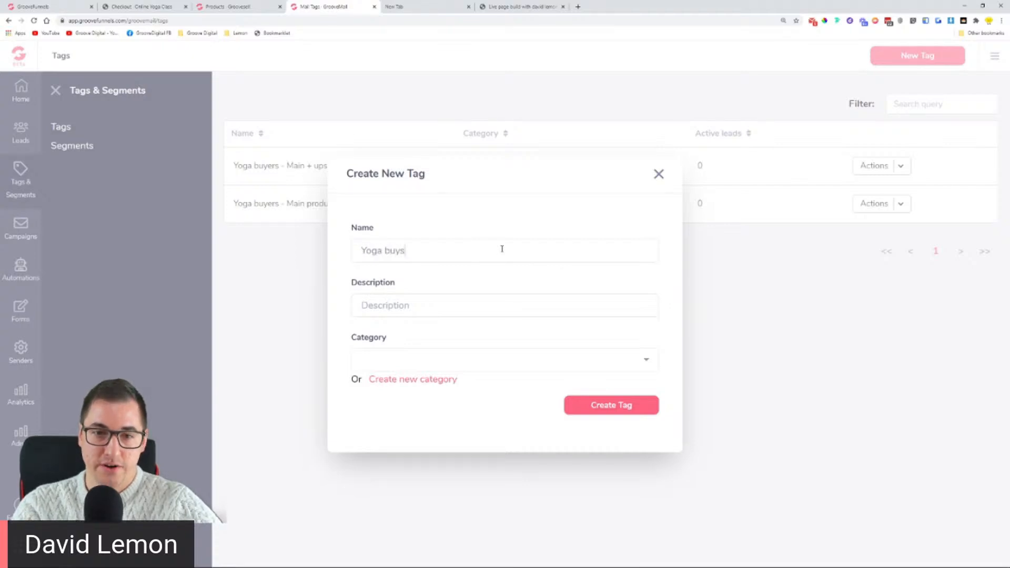
key(BackSpace)
text(er)
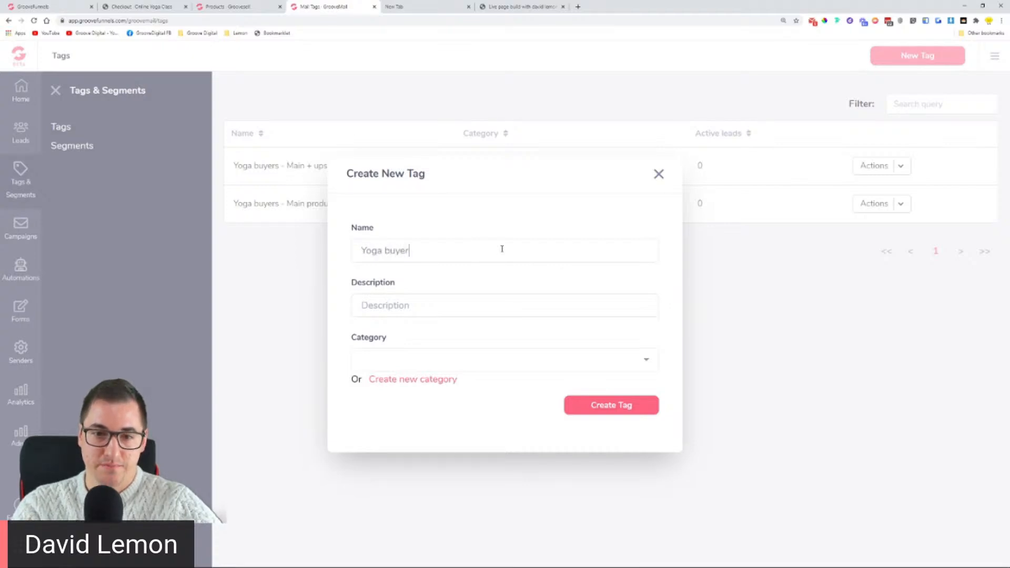
text(s - Main)
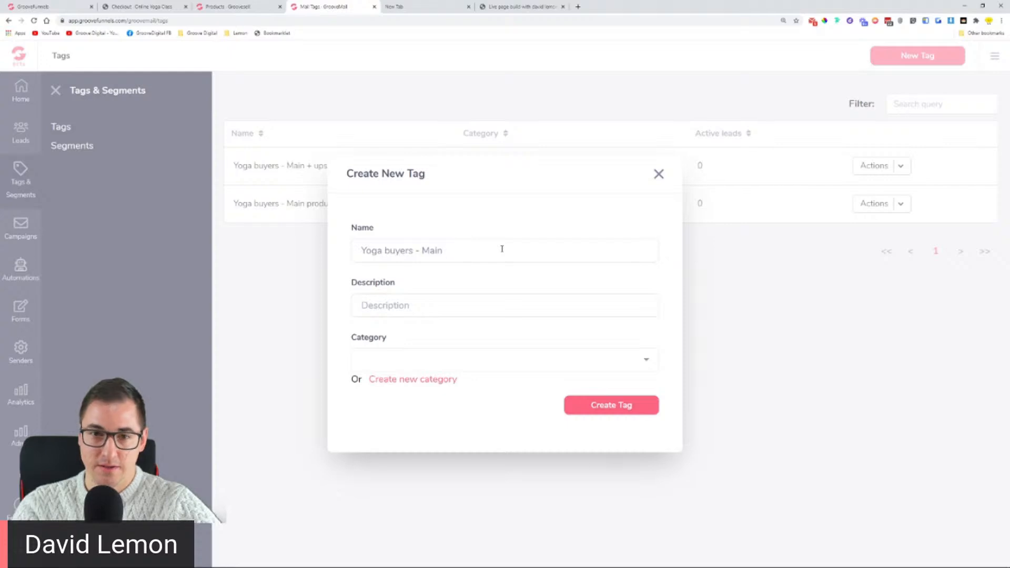
text( + upsell 2)
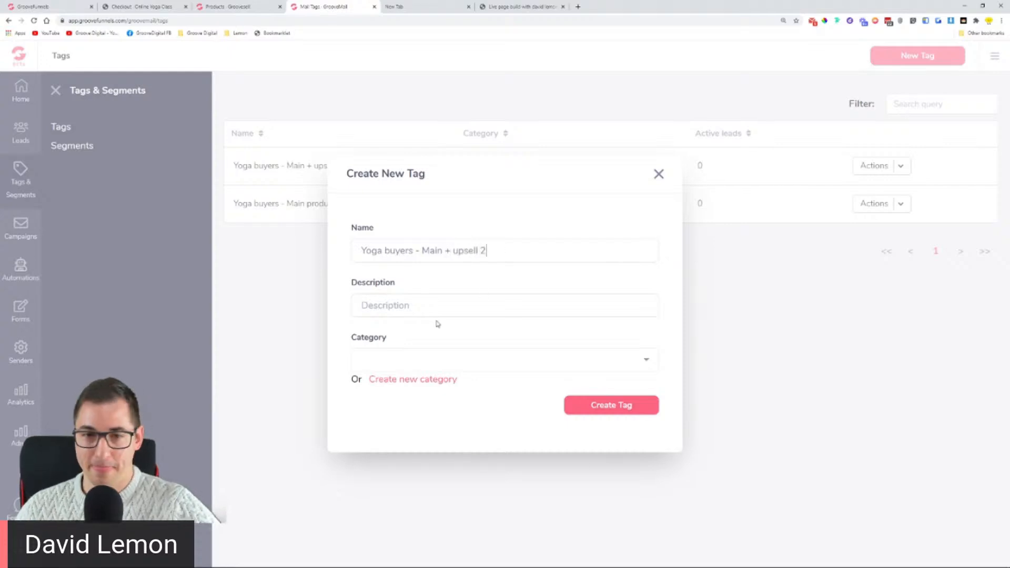
click(431, 295)
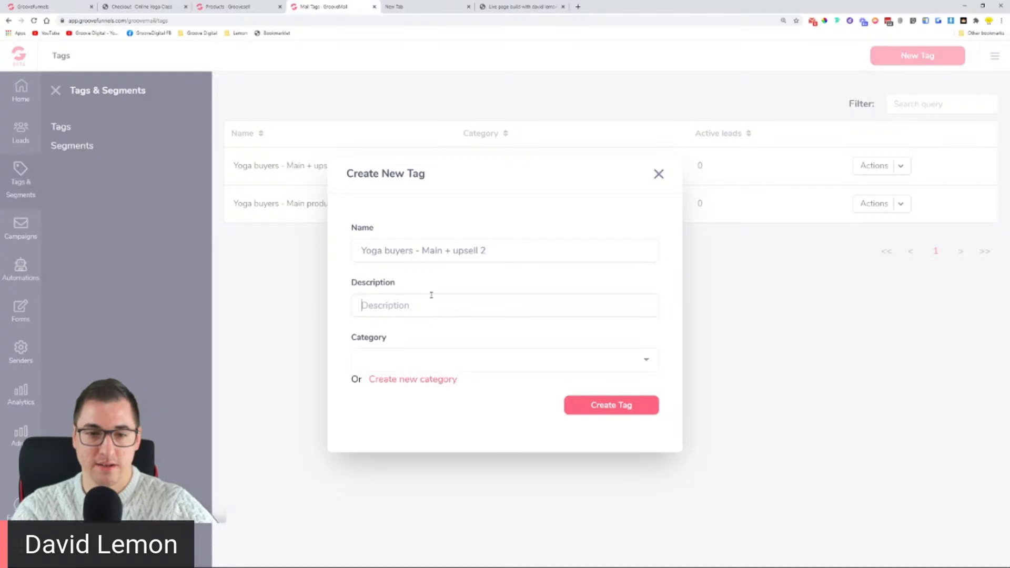
text(Peop)
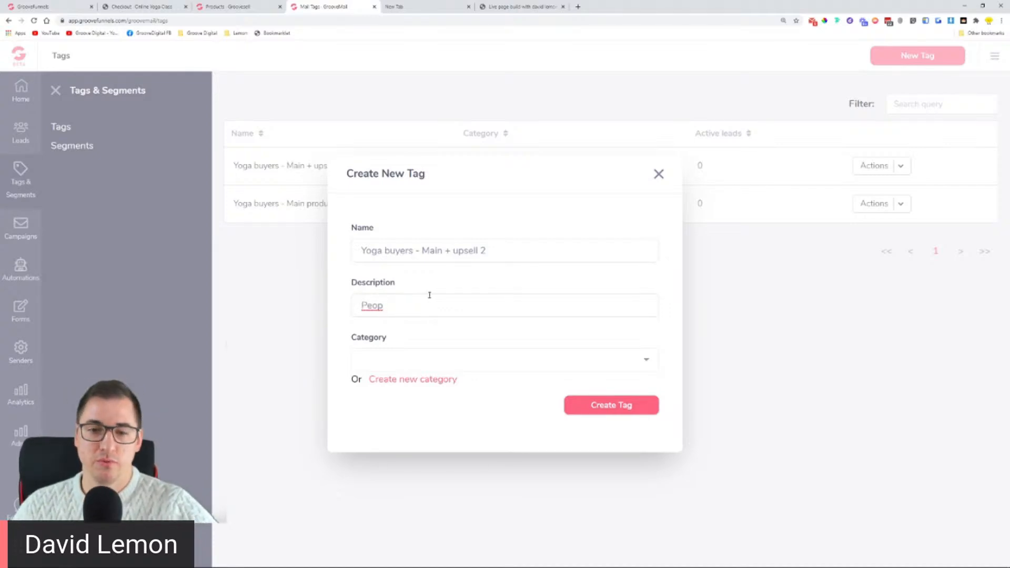
text(fahf)
Step: Put the Main + upsell 2 tag in the Yoga Buyers category and save it
click(435, 351)
text(y)
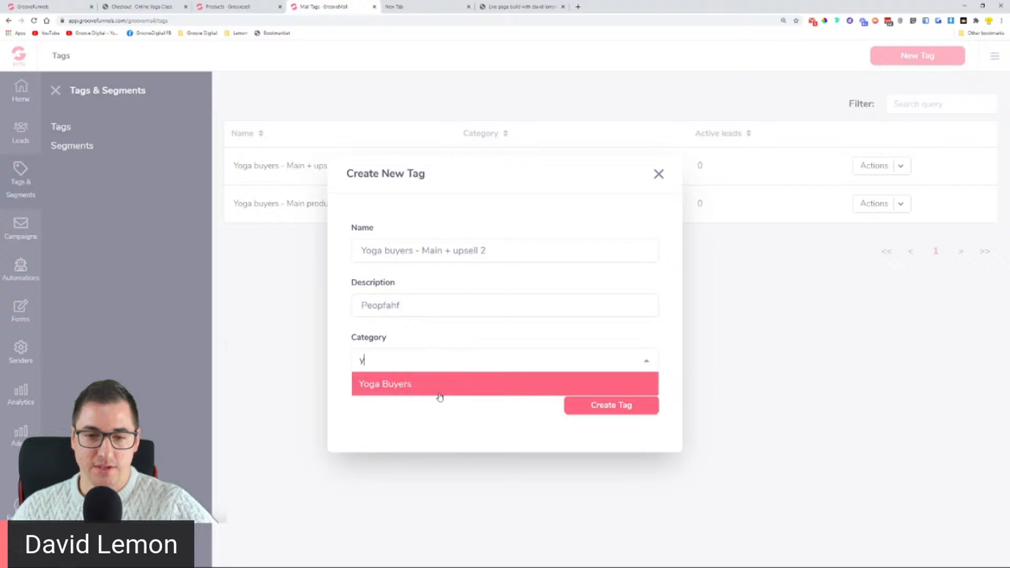
click(439, 391)
click(646, 351)
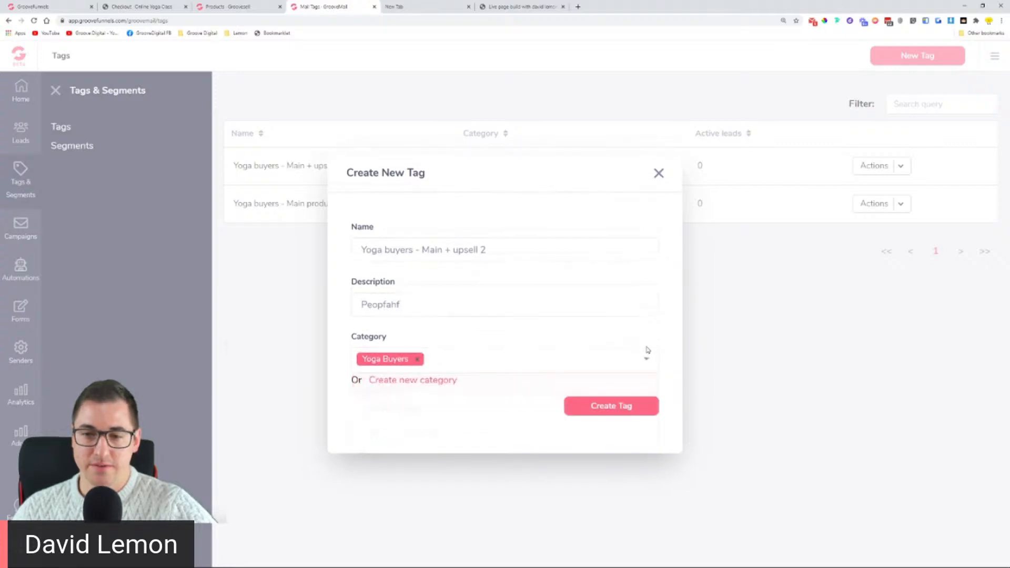
click(619, 403)
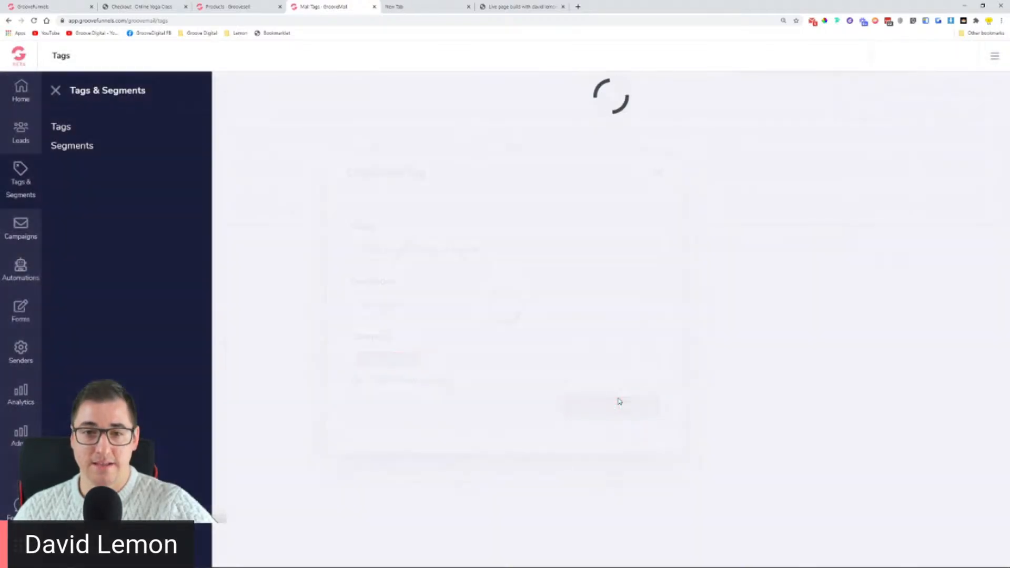
click(897, 59)
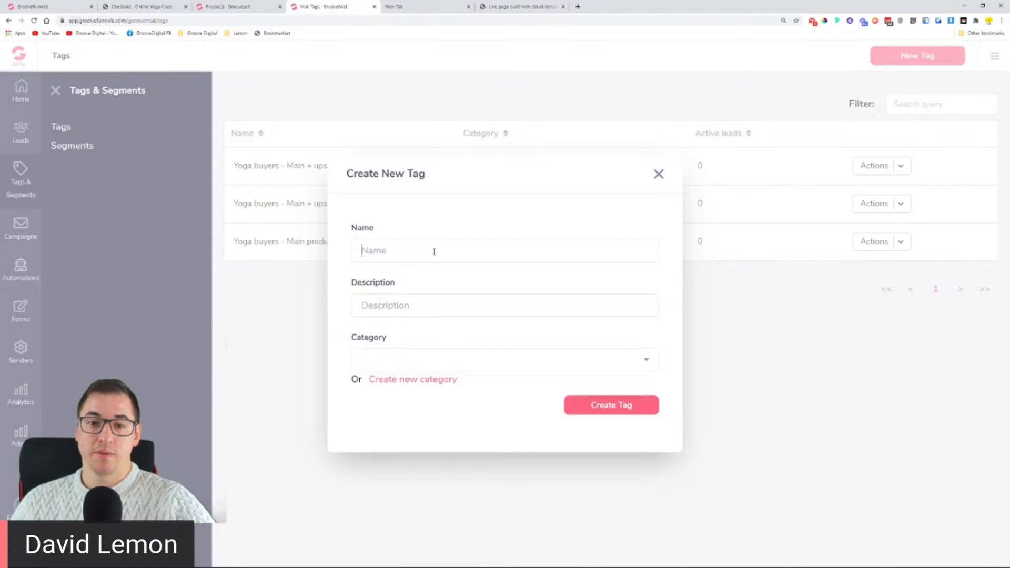
Step: Name the tag 'Yoga buyers - all products', described as 'people that purchase all the products'
text(Y)
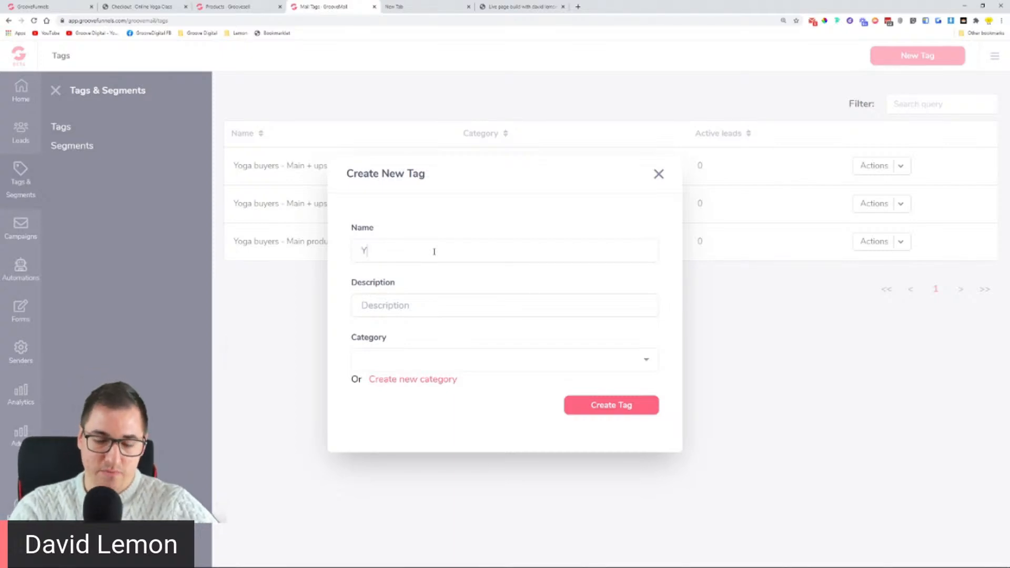
text(oga buyers)
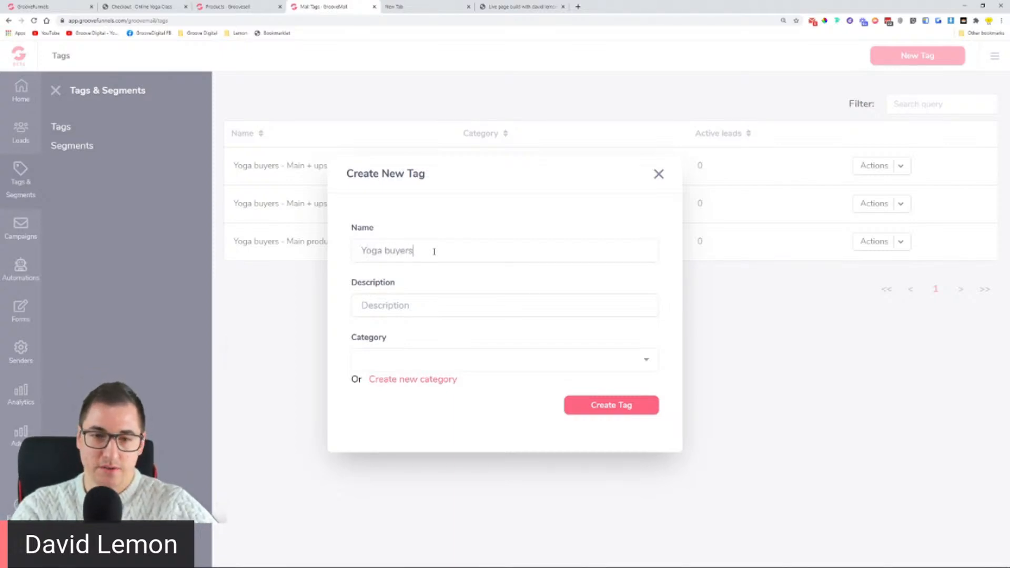
text( - all pr)
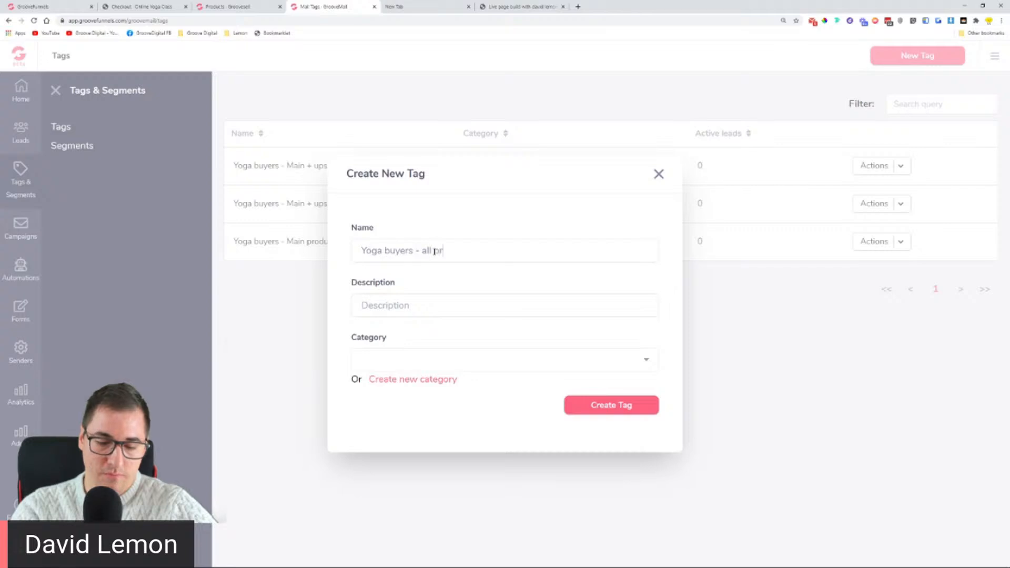
text(oducts)
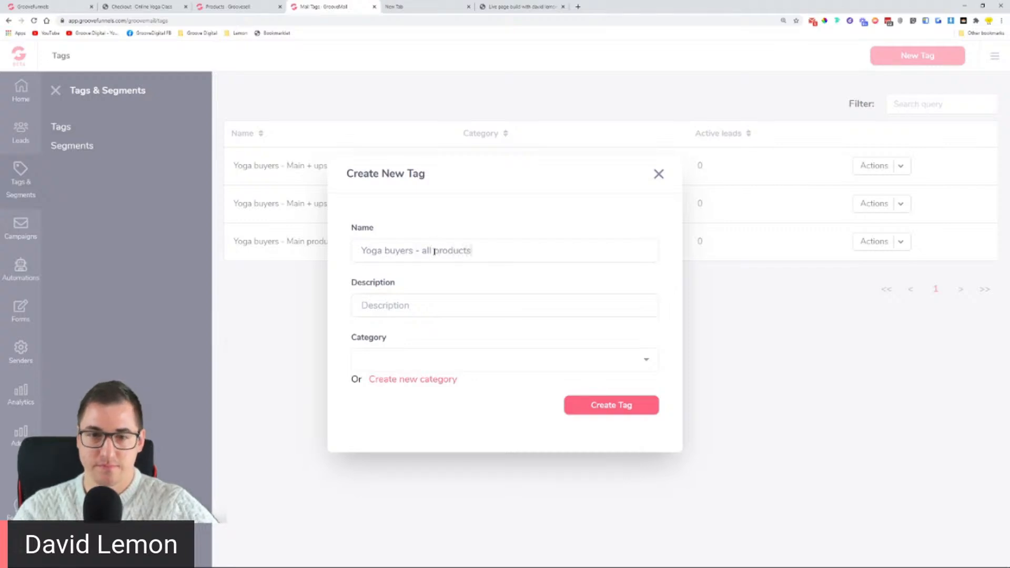
click(447, 306)
text(people that purchase a)
text(l the)
key(BackSpace)
key(BackSpace)
key(BackSpace)
key(BackSpace)
key(BackSpace)
text(l the pri)
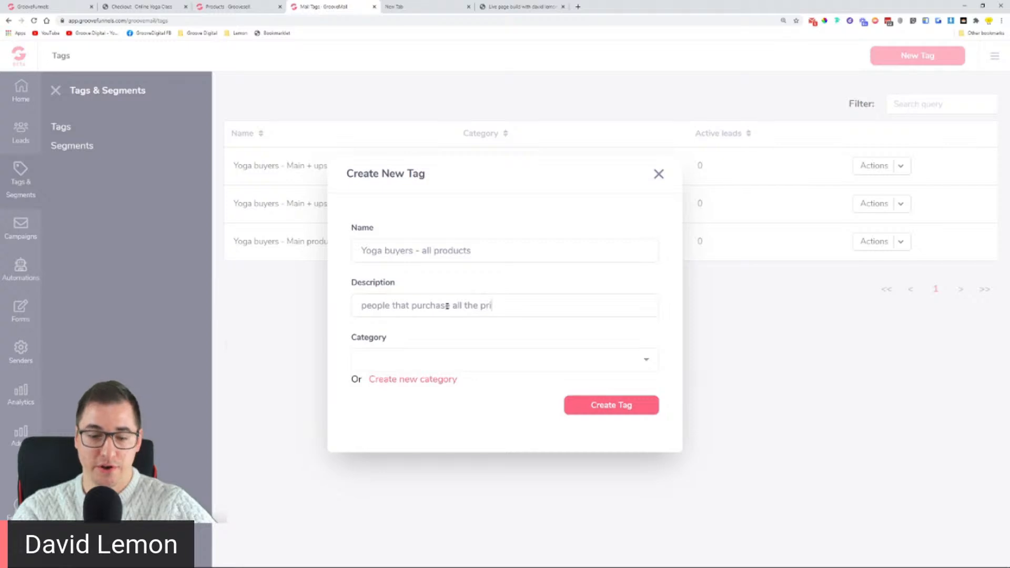
key(BackSpace)
text(oducts)
Step: Assign the all products tag to the Yoga Buyers category and save it
click(468, 360)
text(y)
click(463, 390)
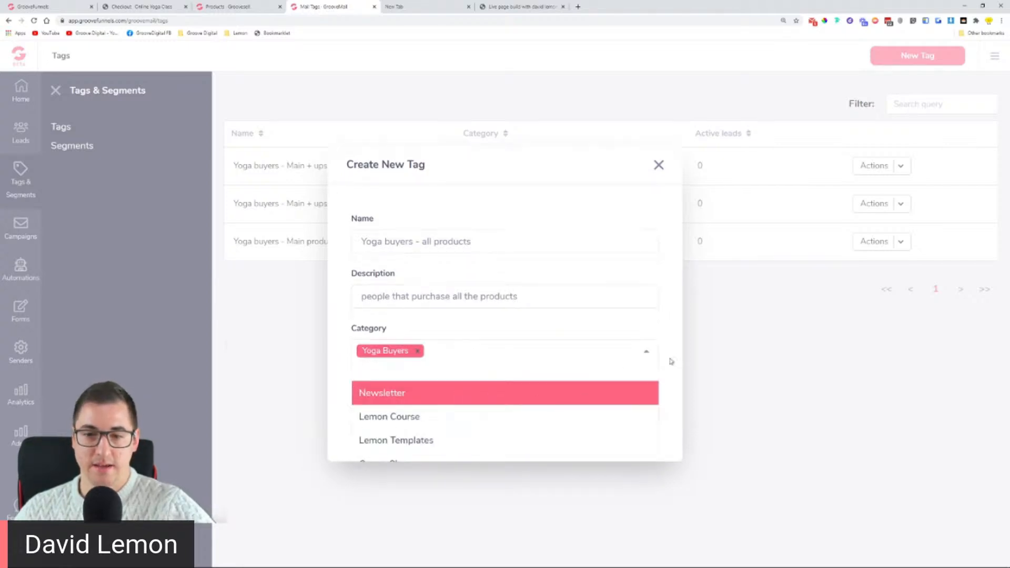
click(646, 352)
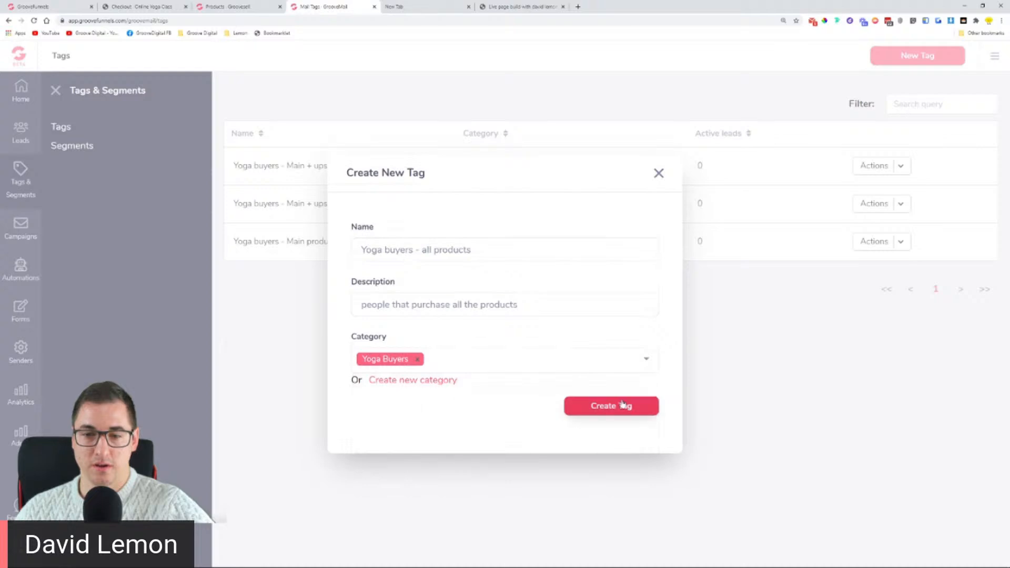
click(622, 404)
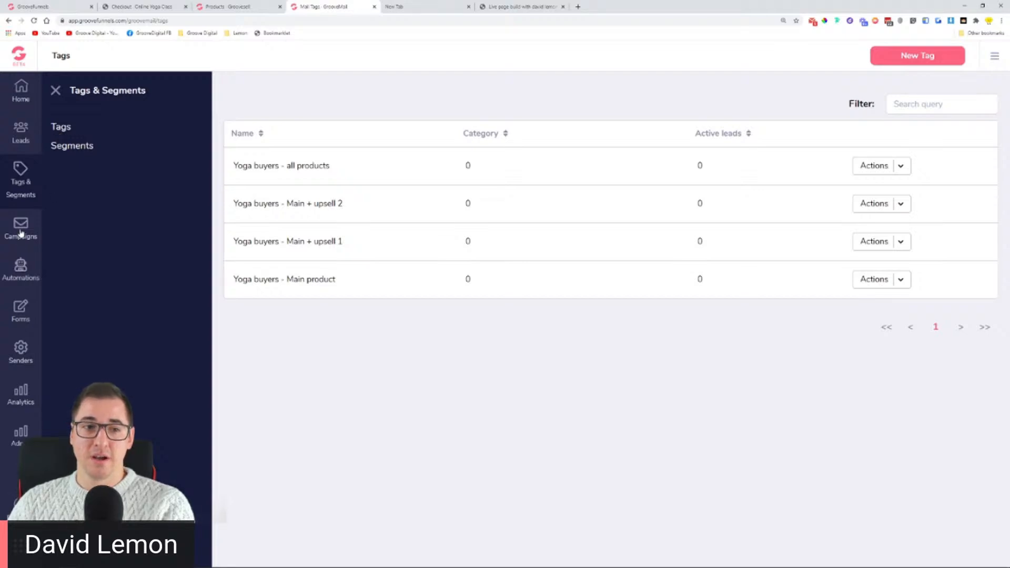
Step: Expand Leads, Tags & Segments, then Campaigns in the sidebar to reveal Broadcasts and Sequences
click(22, 137)
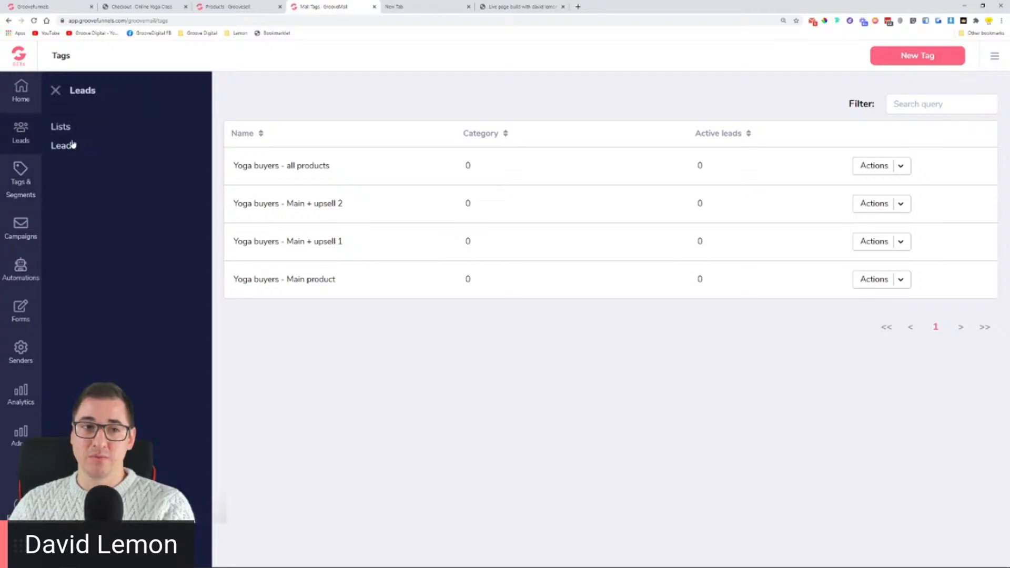
click(20, 179)
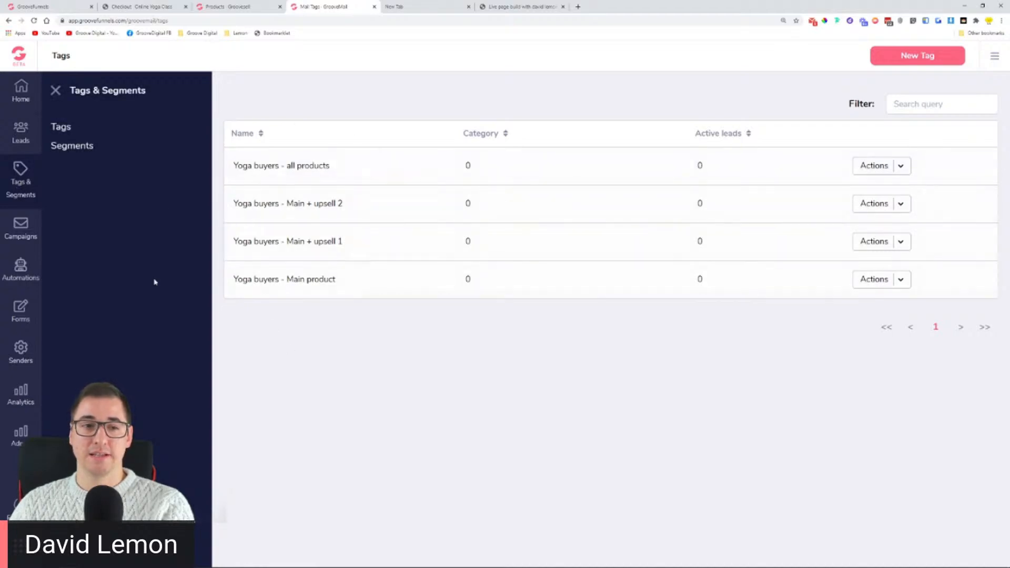
click(32, 236)
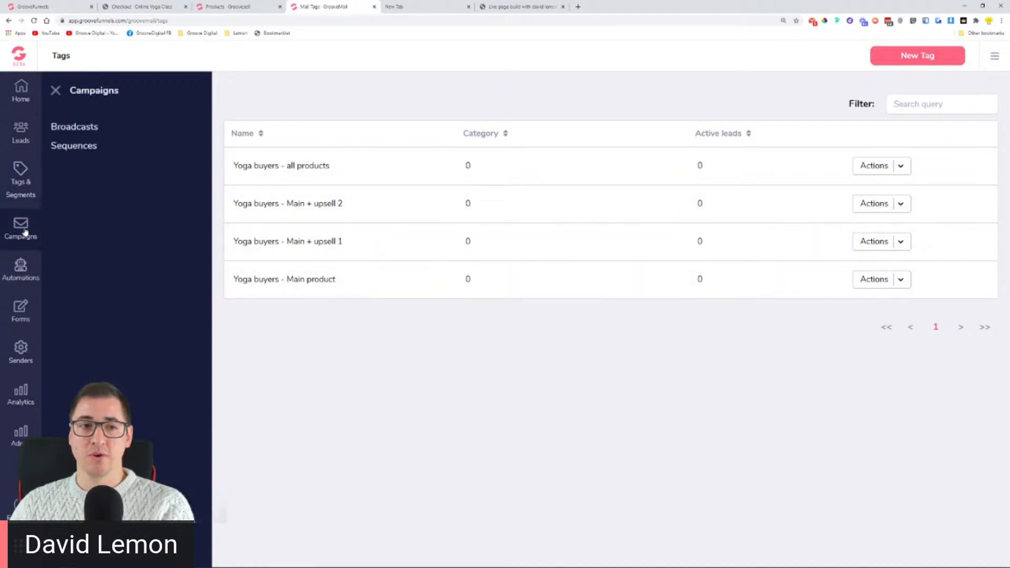
Step: Open the Sequences page, which shows no sequences and an unverified-sender notice
click(86, 152)
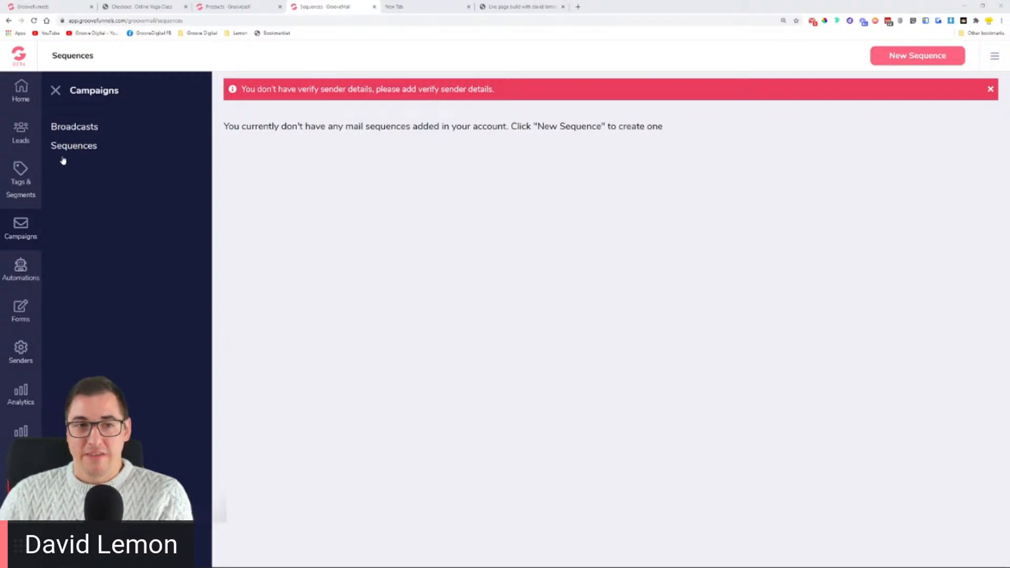
click(530, 96)
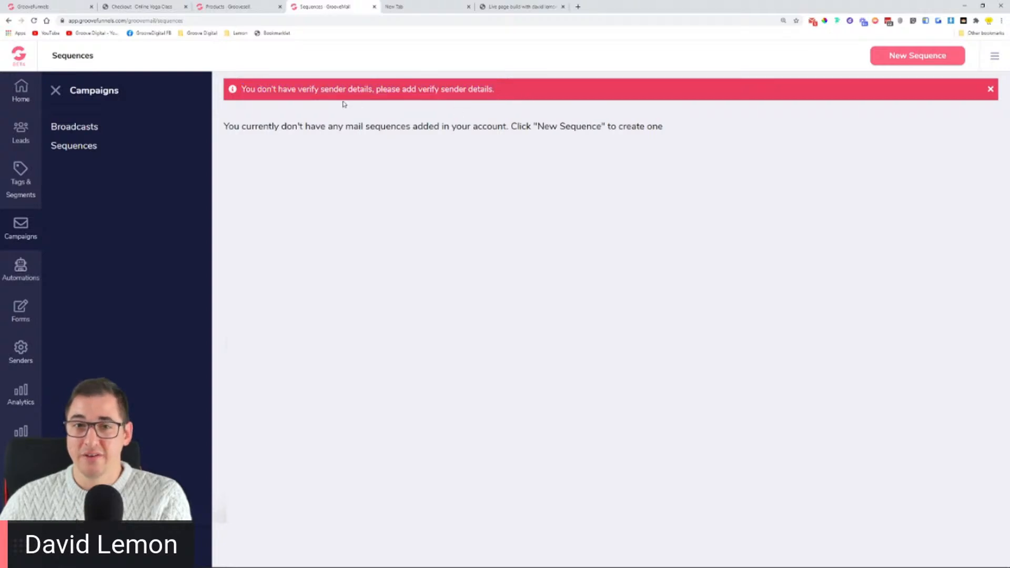
drag(450, 90, 541, 101)
click(541, 102)
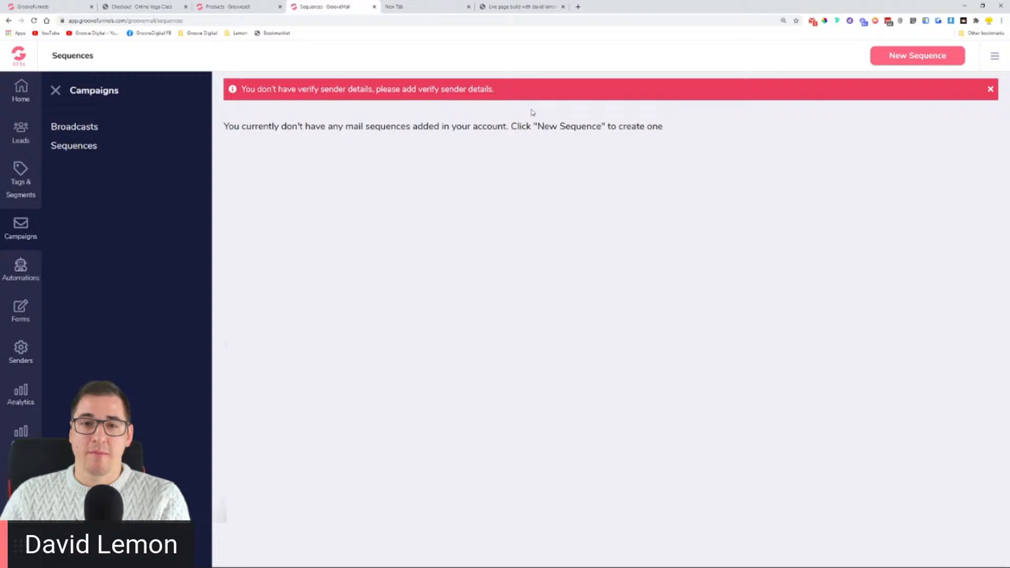
click(919, 56)
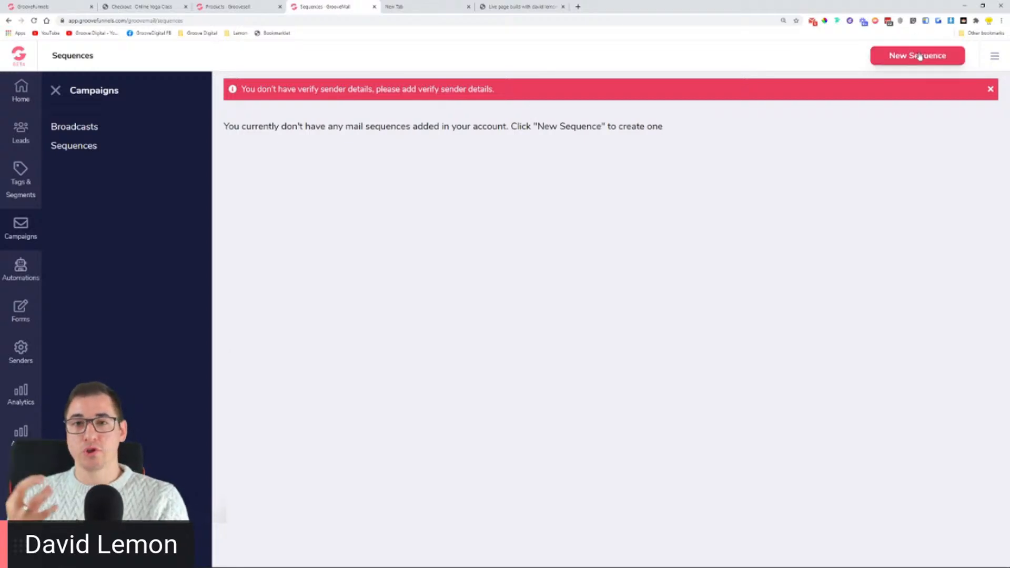
click(919, 57)
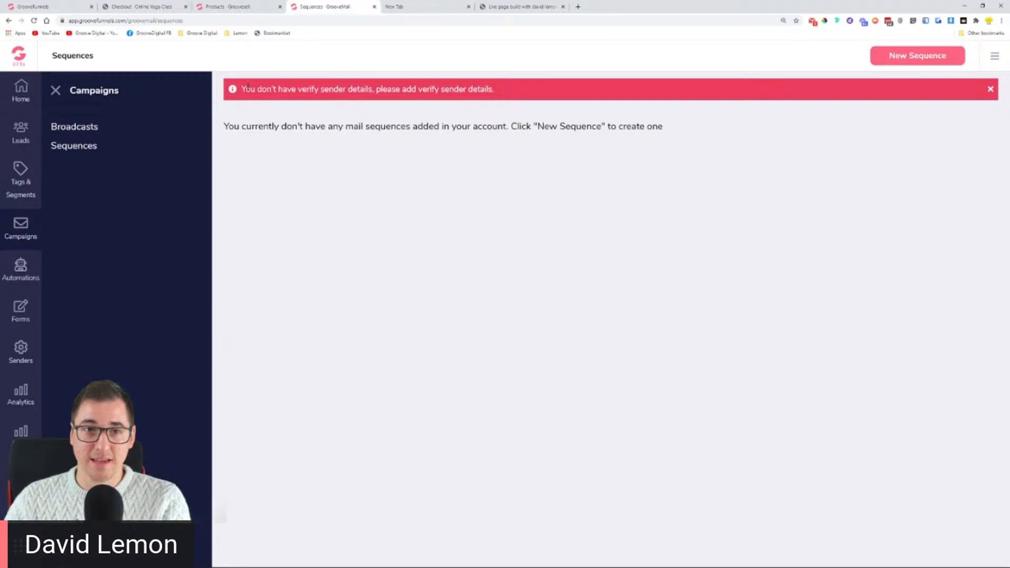
drag(242, 88, 558, 93)
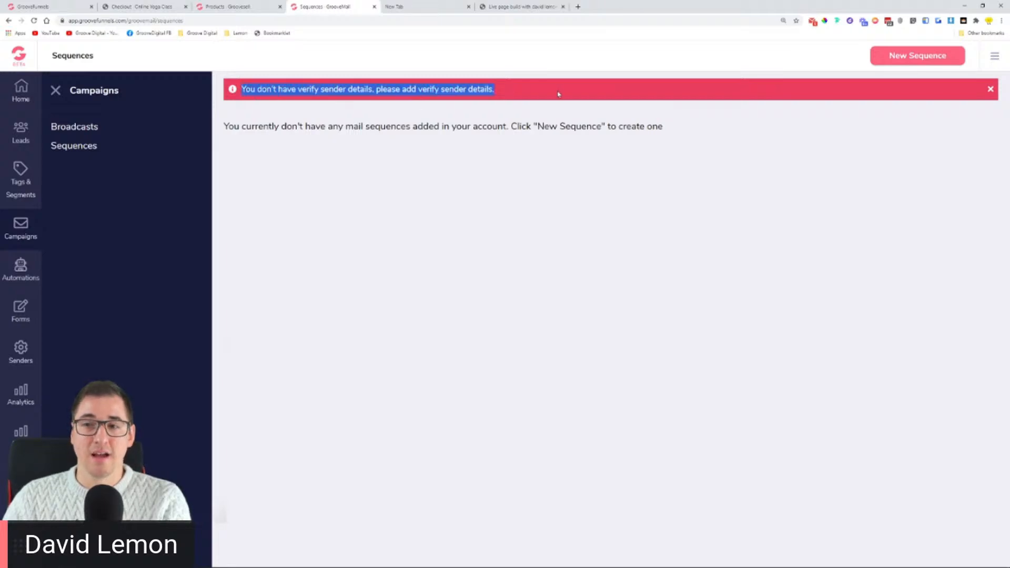
click(512, 225)
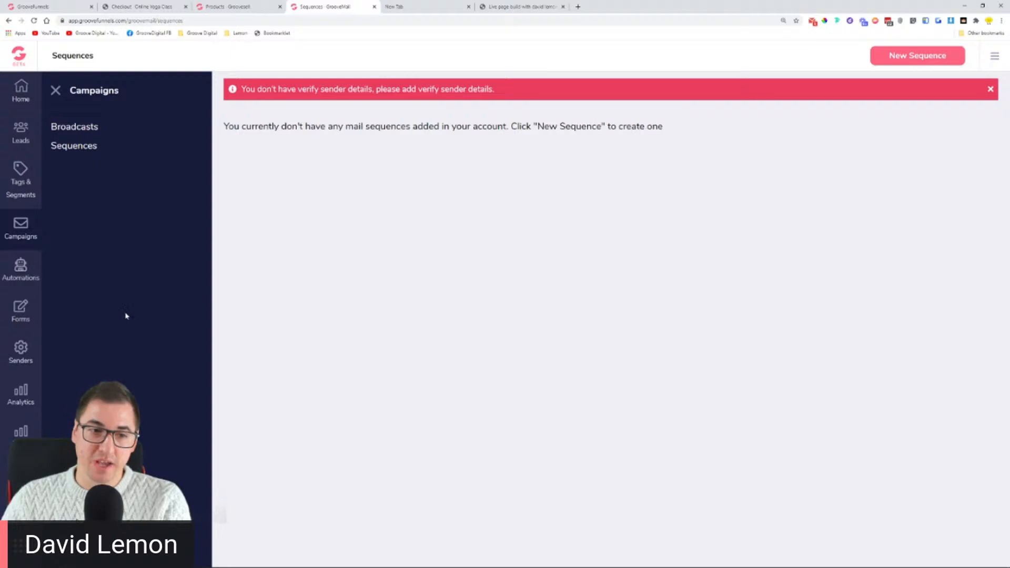
click(23, 351)
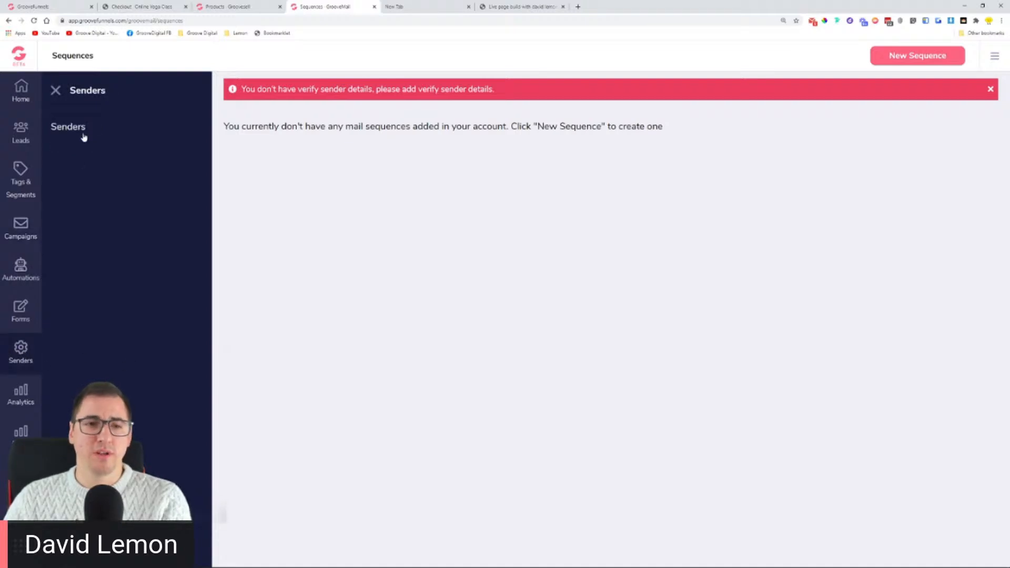
Step: Go to the Senders page and start a new sender setting
click(79, 131)
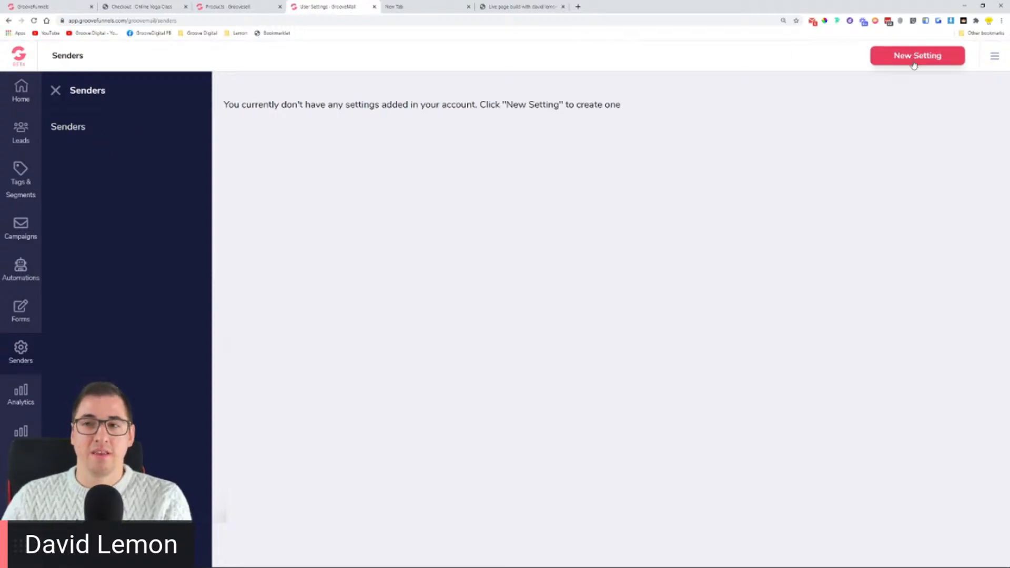
drag(335, 105, 607, 104)
click(682, 108)
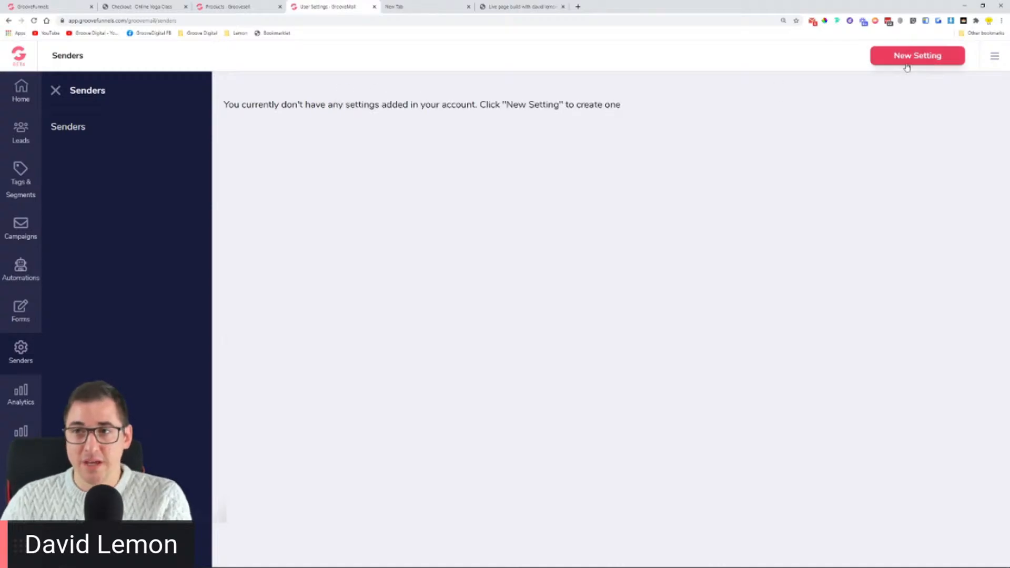
click(905, 62)
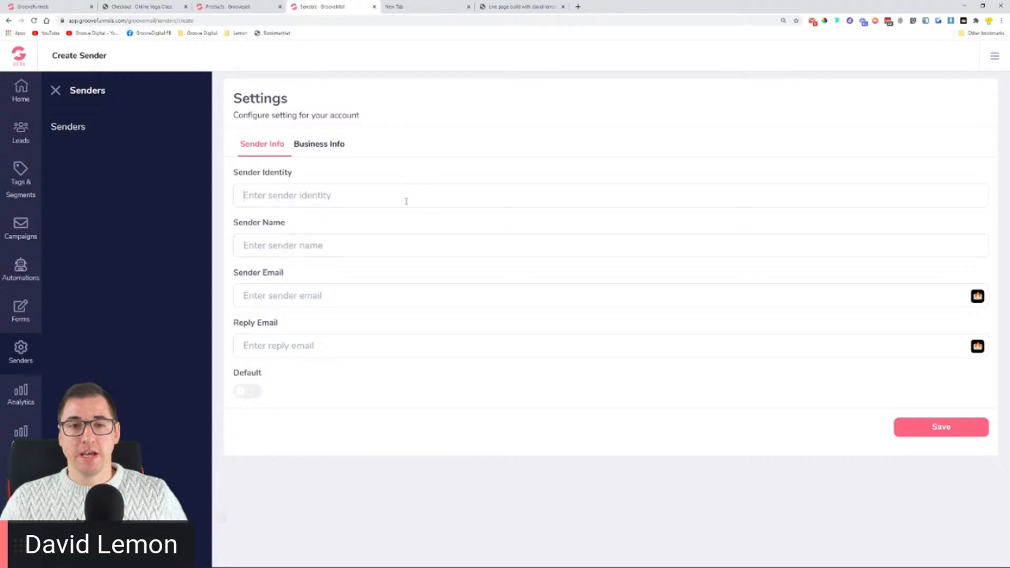
click(407, 197)
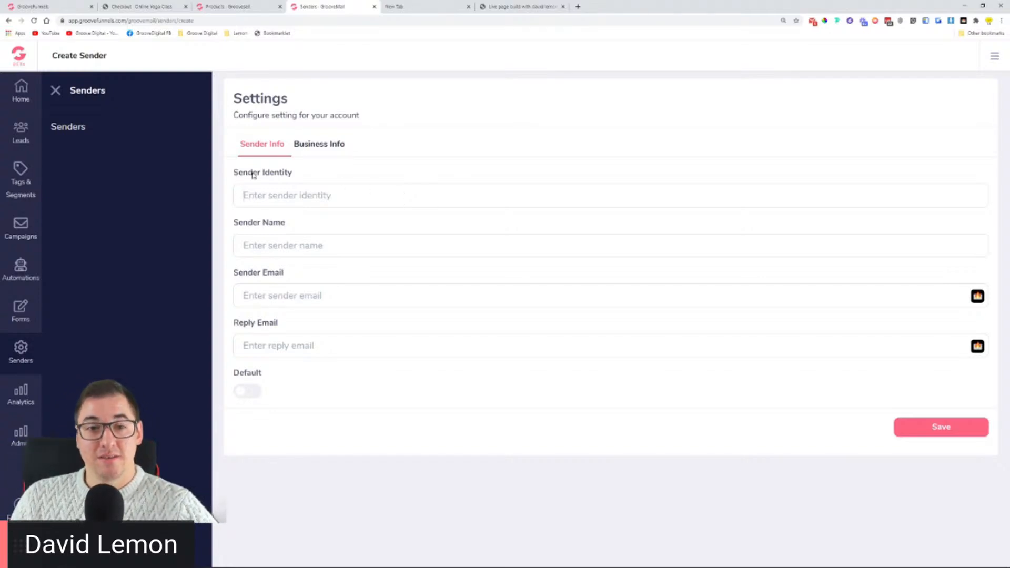
Step: Enter GrooveAdvisor as the new sender's Sender Identity
drag(234, 174, 302, 176)
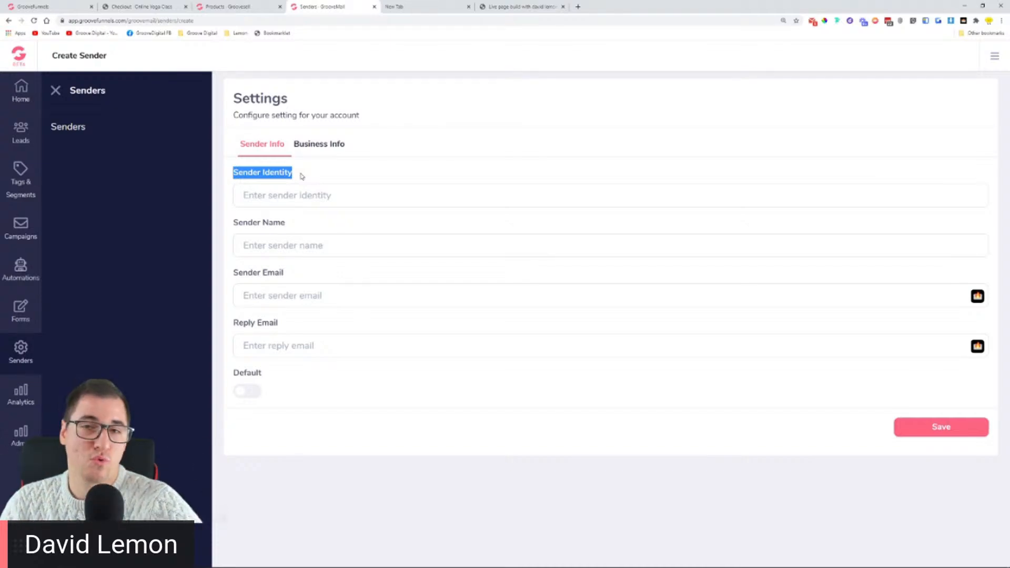
click(324, 185)
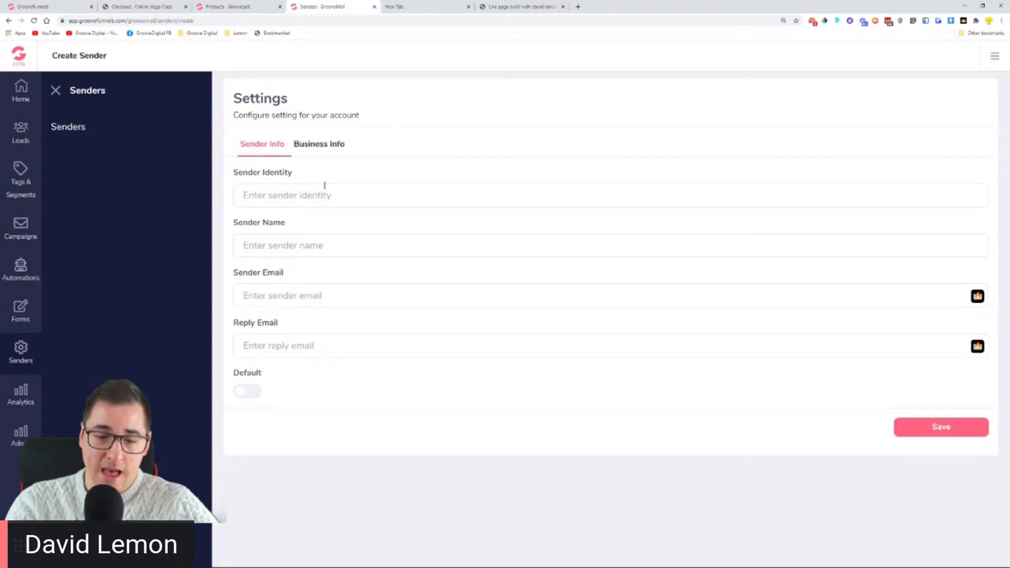
text(Groove)
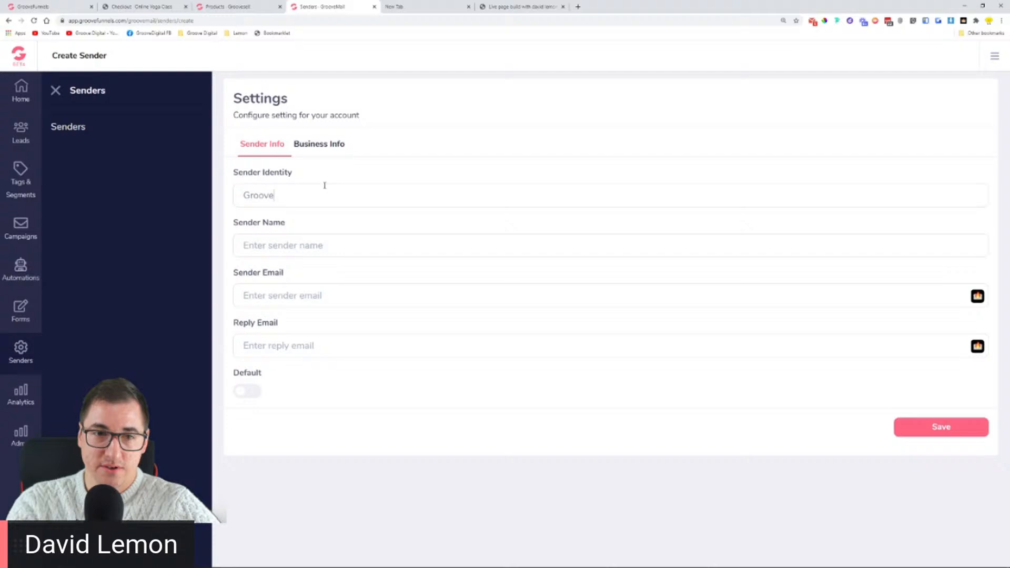
key(BackSpace)
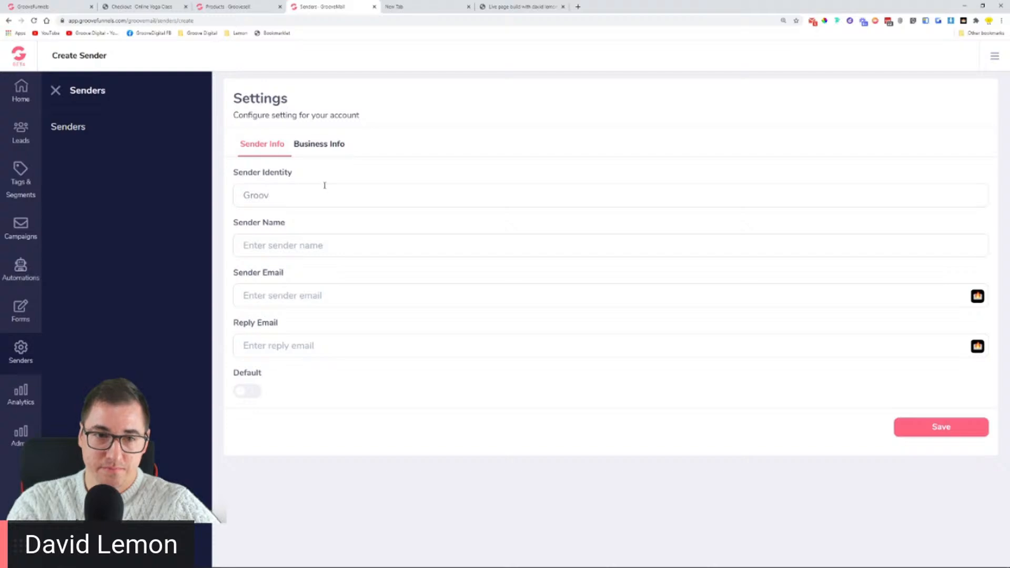
text(eAdvi)
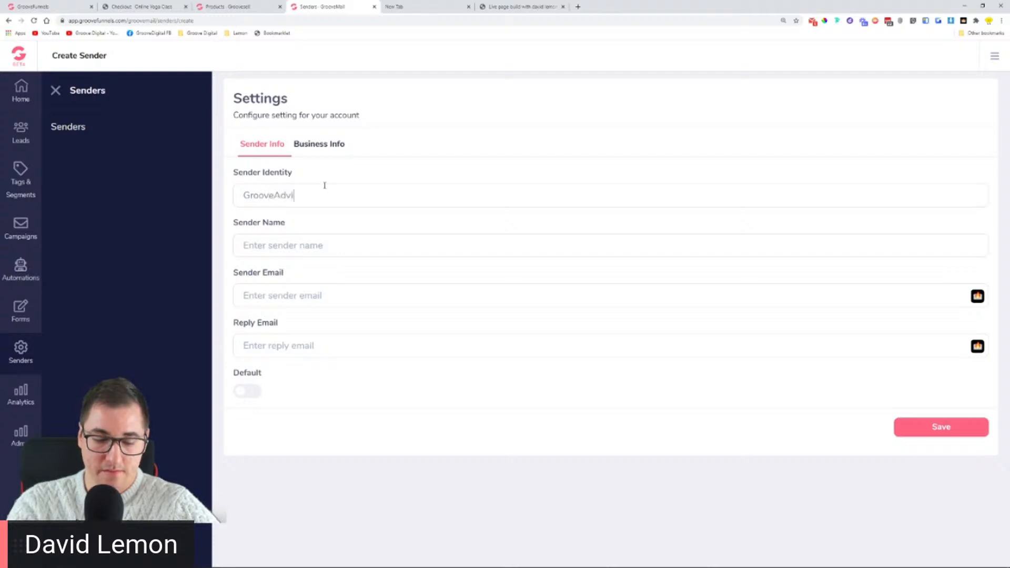
text(sor)
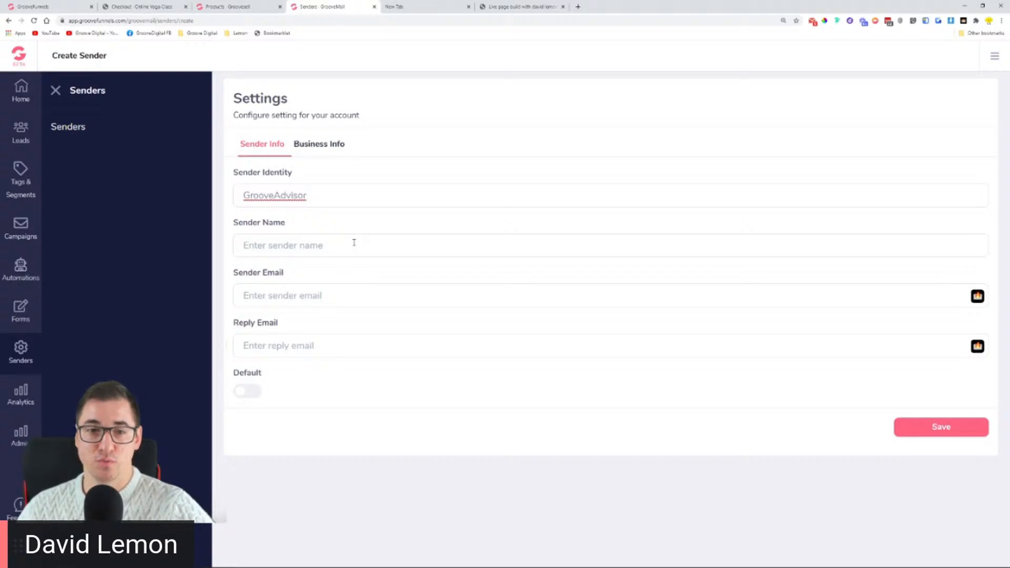
Step: Fill in the sender's full name and sender email address
click(353, 242)
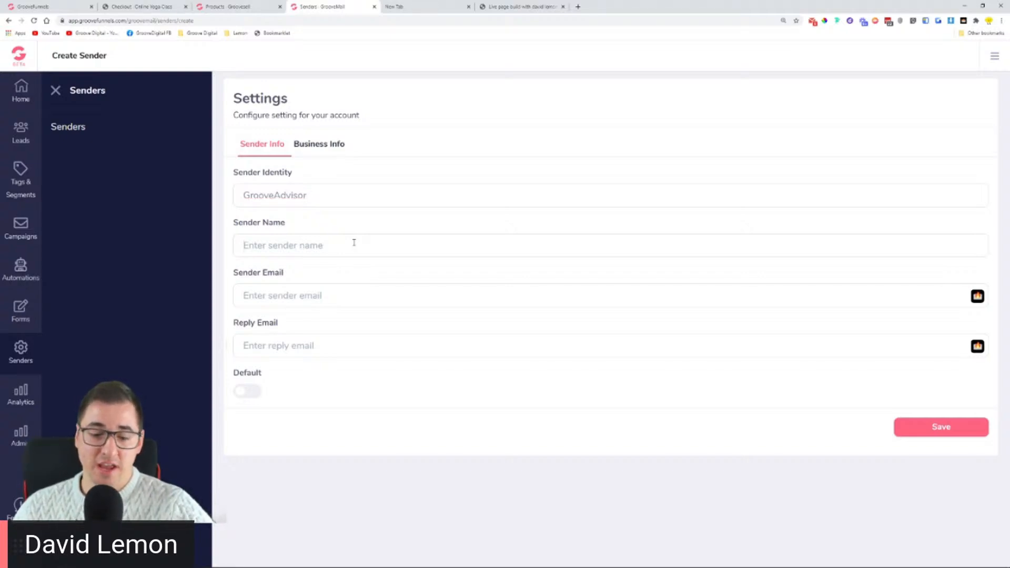
text(D)
key(BackSpace)
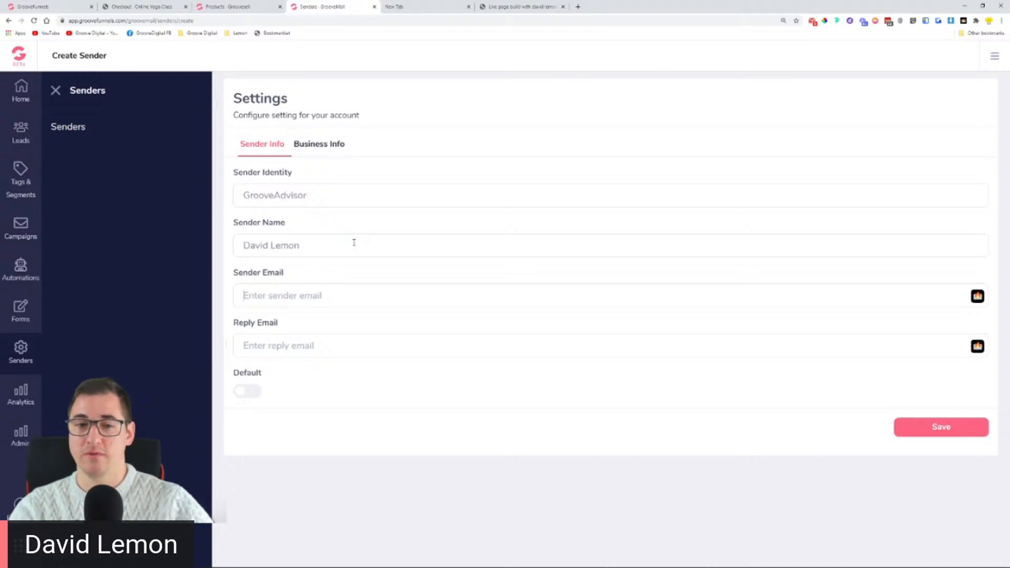
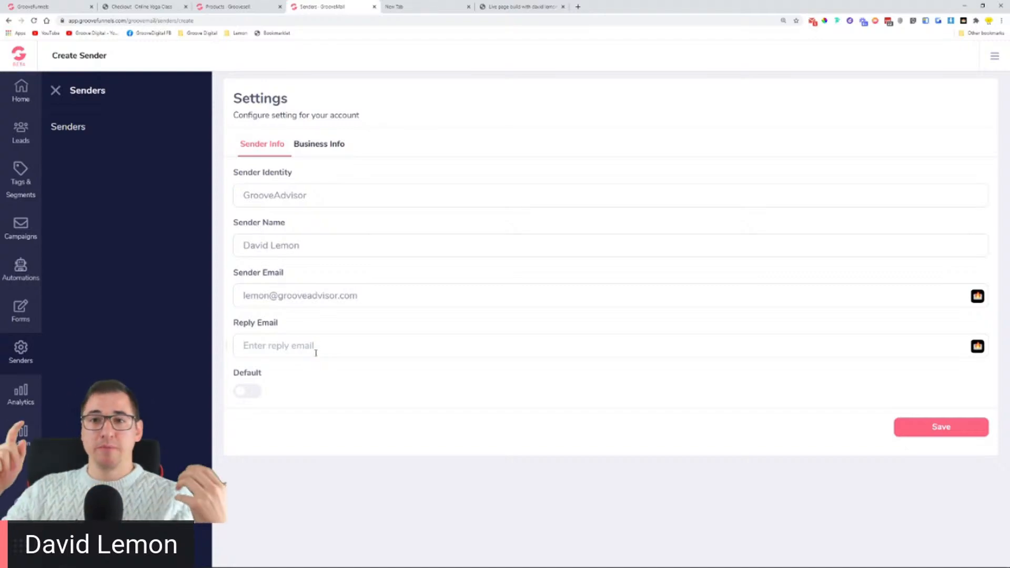
Step: Copy the sender email into Reply Email and switch on the Default toggle
drag(359, 296, 238, 303)
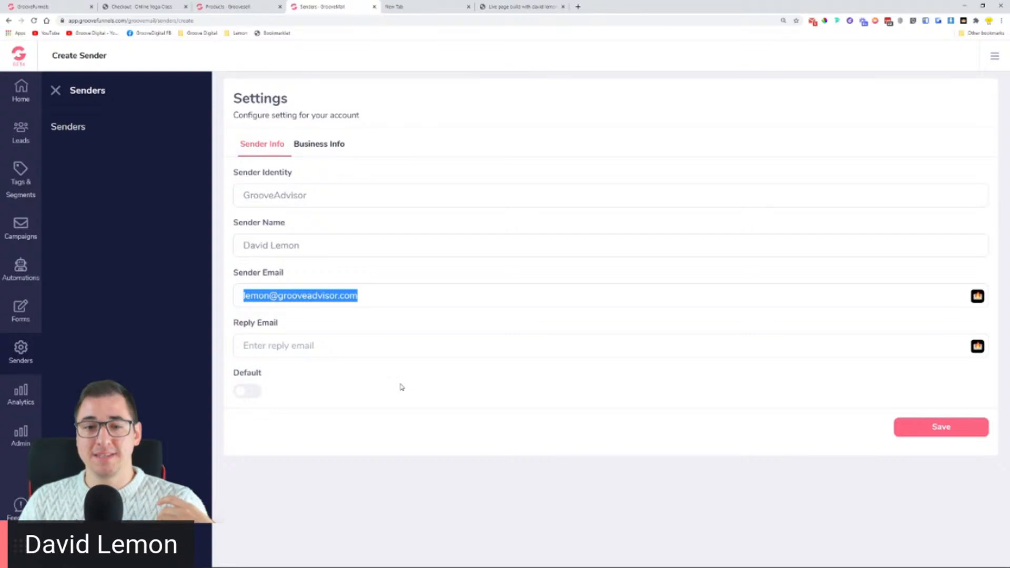
right_click(319, 298)
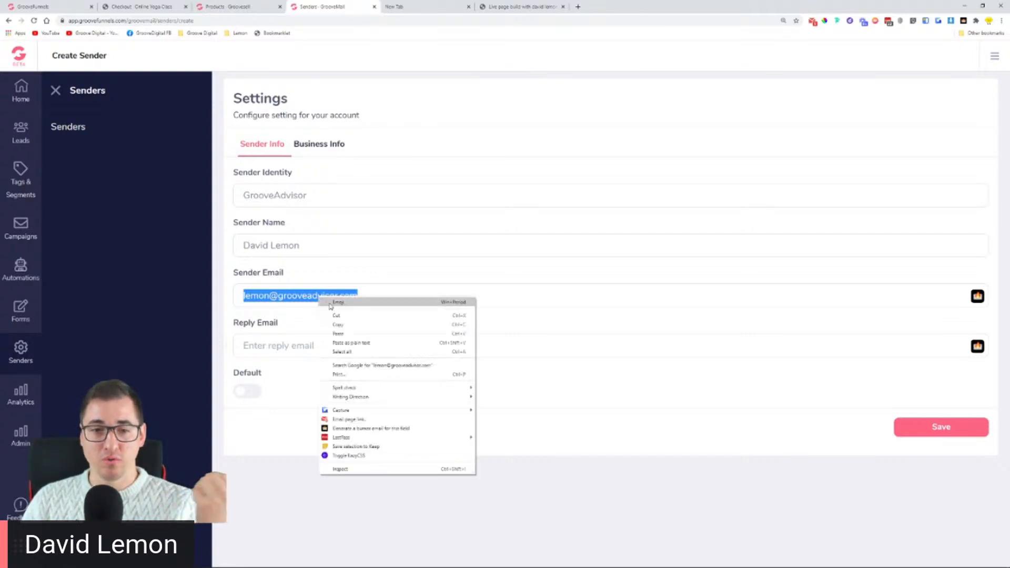
click(351, 325)
right_click(323, 346)
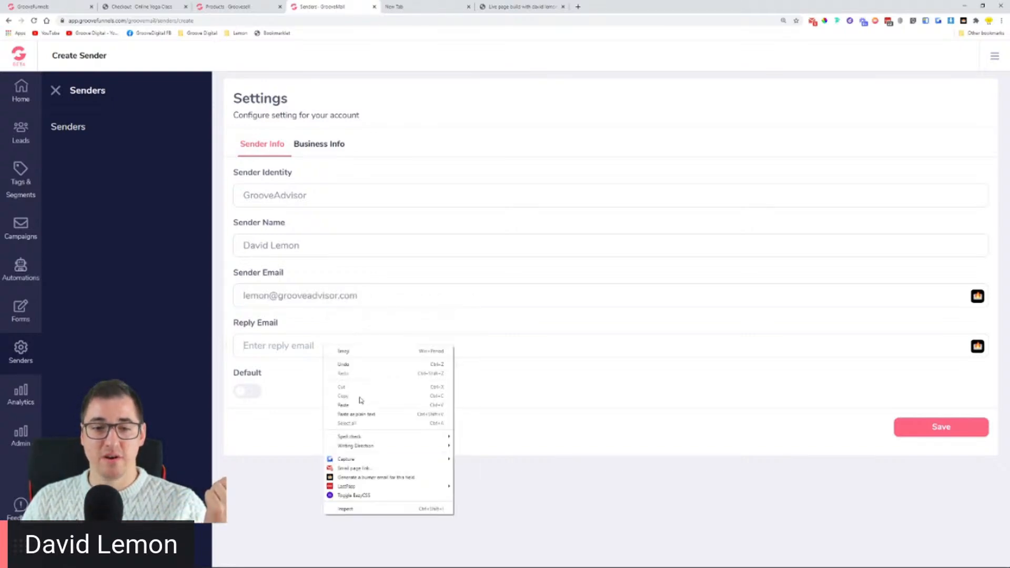
click(343, 404)
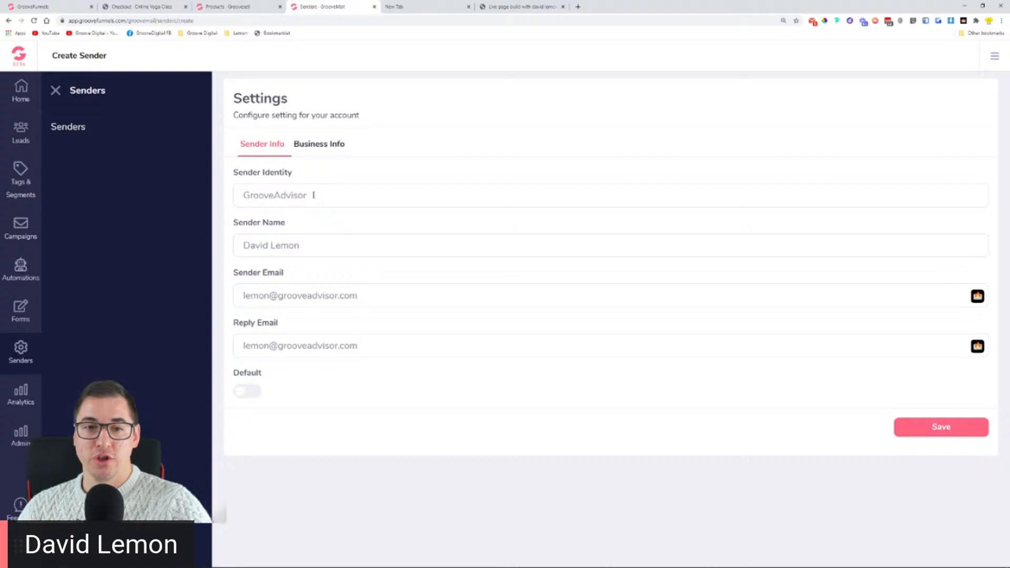
drag(234, 195, 335, 205)
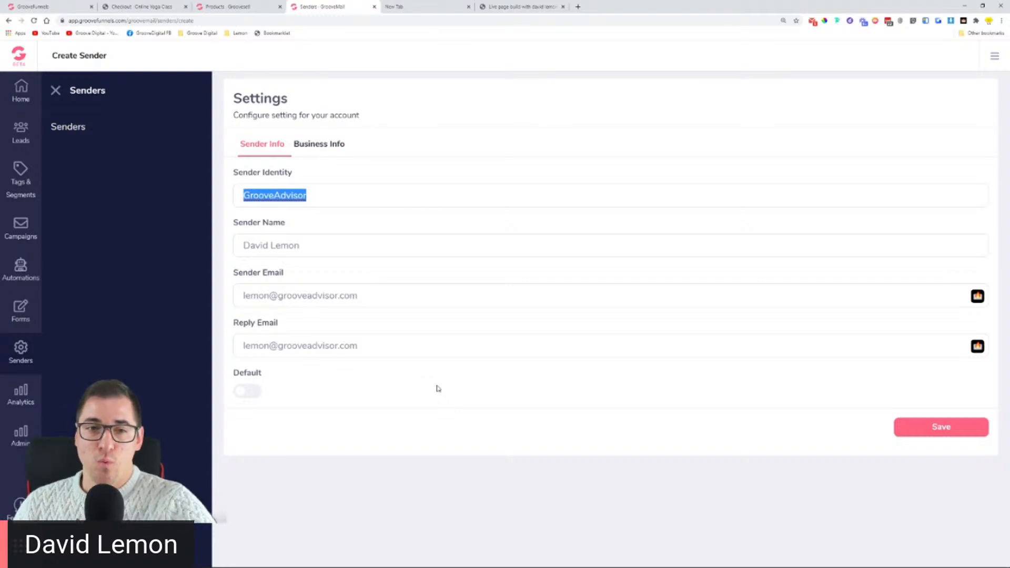
click(254, 396)
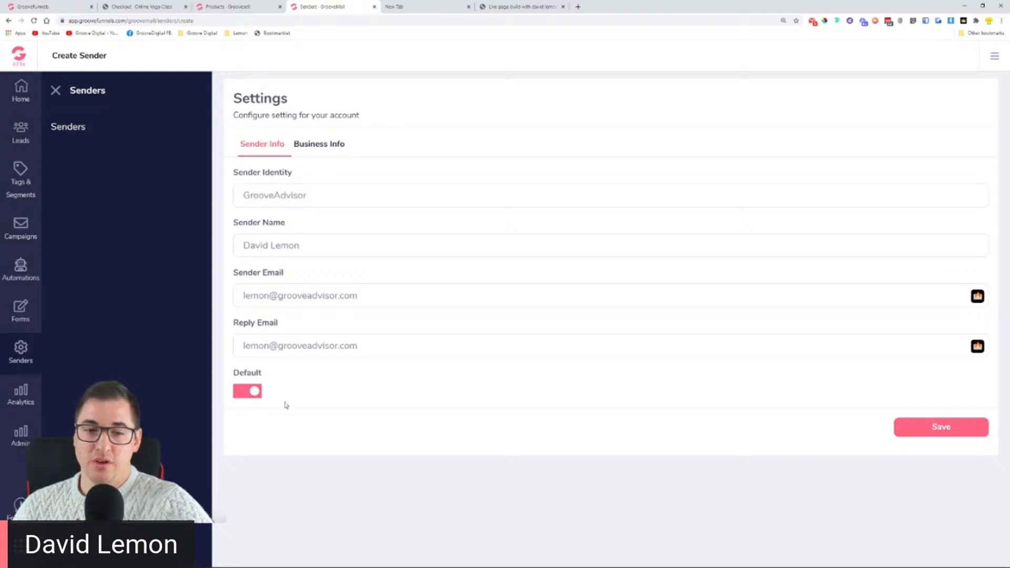
Step: On Business Info, set unsubscribe text 'Please stop, I cannot handle your awesome emails anymore - I want to unsubscribe'
click(335, 145)
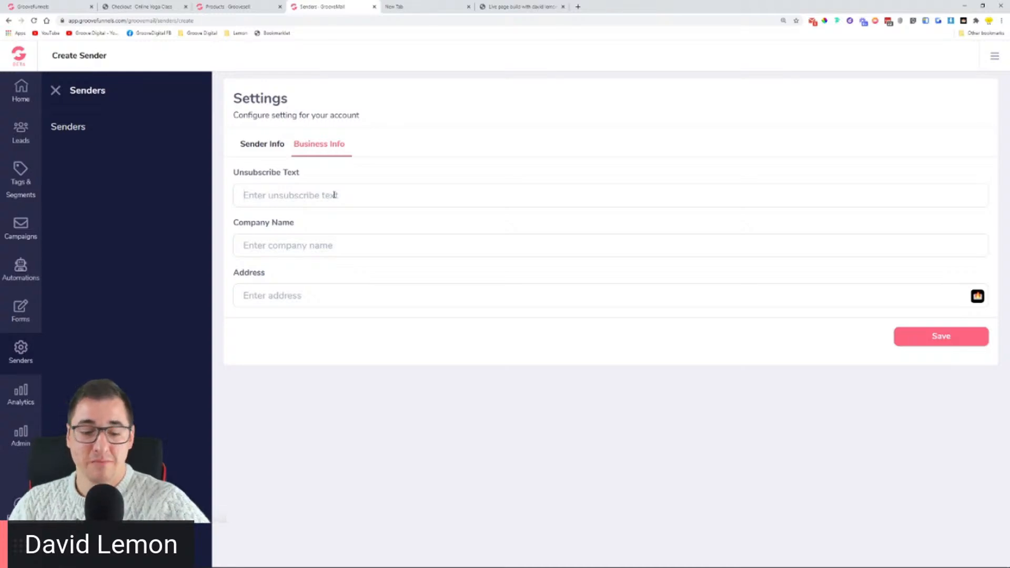
text(Uns)
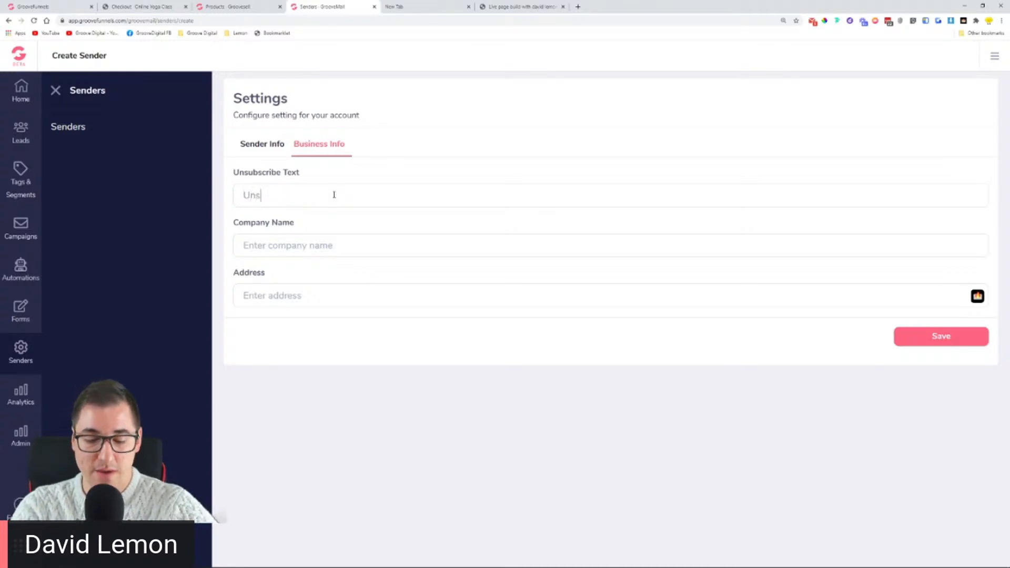
text(ubscribe)
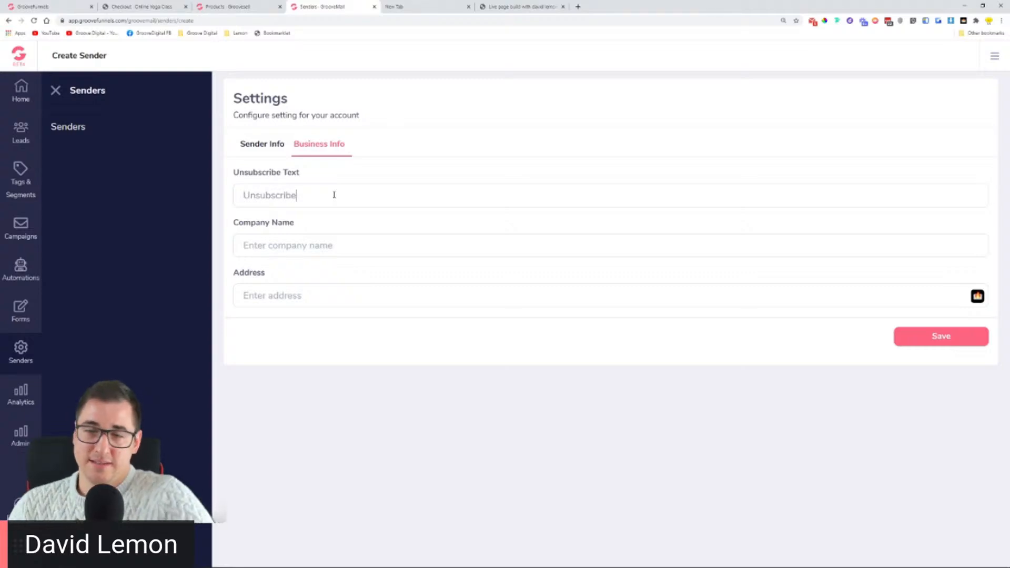
key(BackSpace)
key(BackSpace)
key(BackSpace)
key(BackSpace)
key(BackSpace)
key(BackSpace)
key(BackSpace)
key(BackSpace)
key(BackSpace)
key(BackSpace)
key(BackSpace)
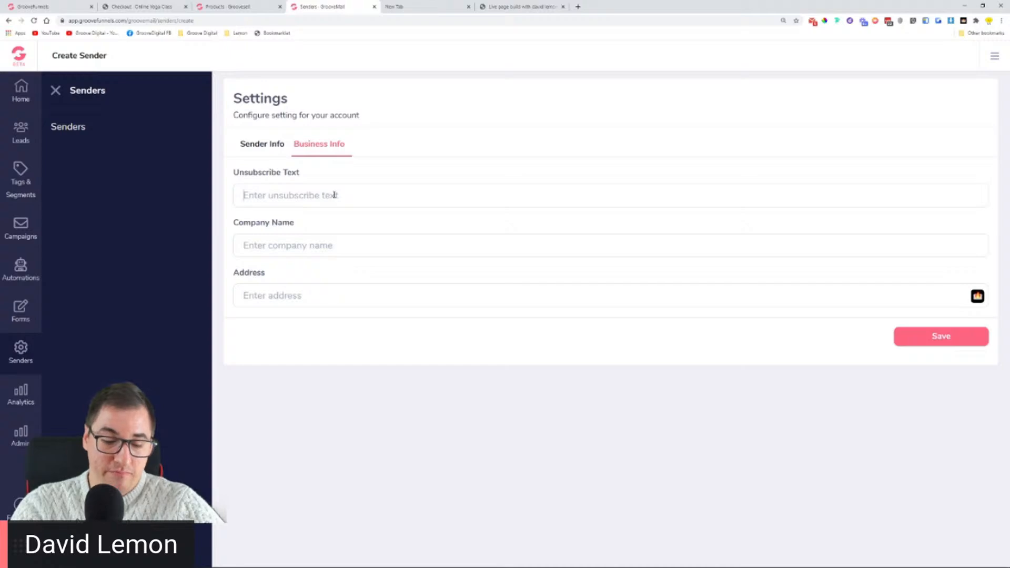
text(Please s)
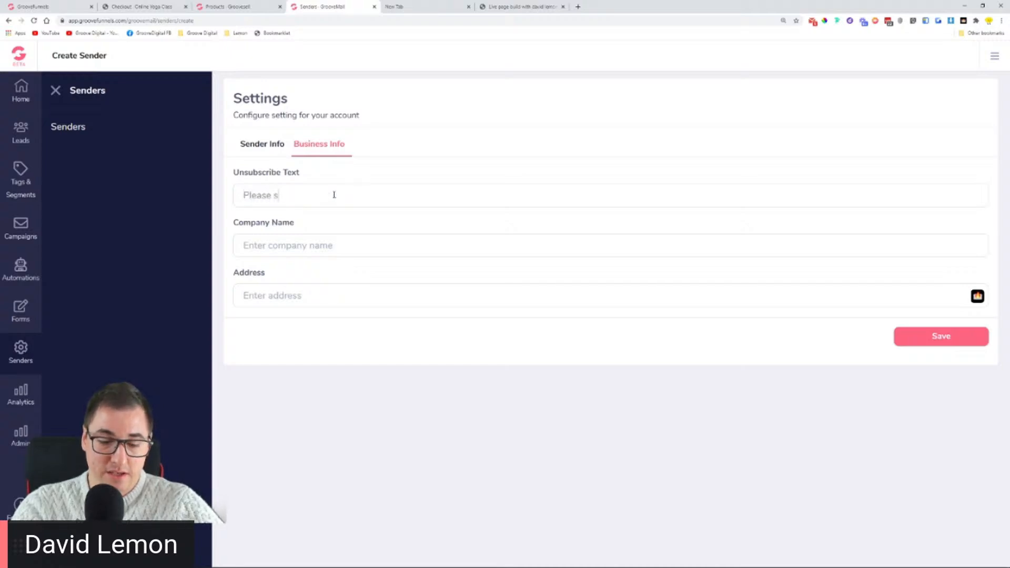
text(otop, I cannot handle your awesom)
text( email)
key(BackSpace)
key(BackSpace)
key(BackSpace)
key(BackSpace)
key(BackSpace)
text(e emai)
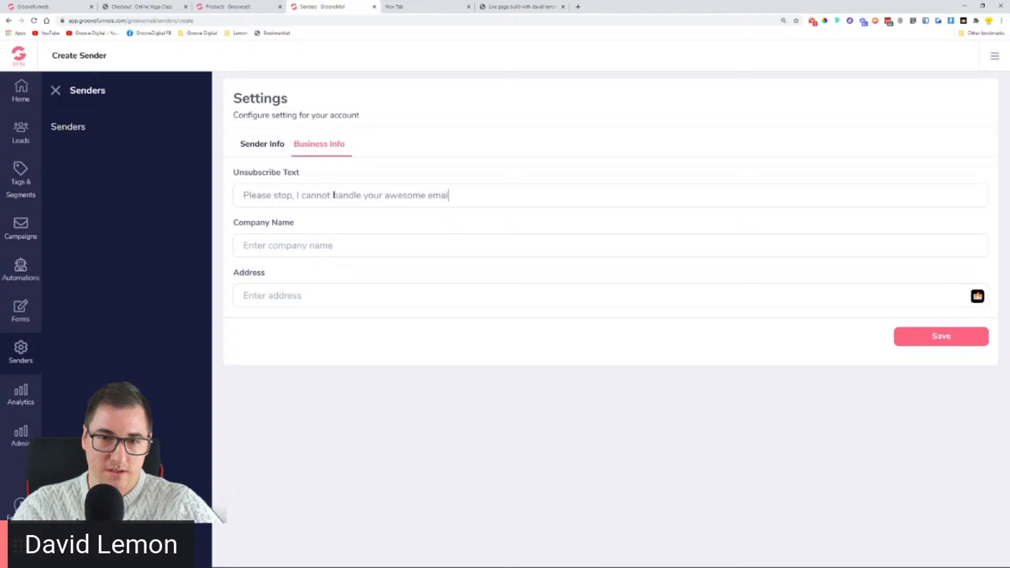
text(ls anymore - I would li)
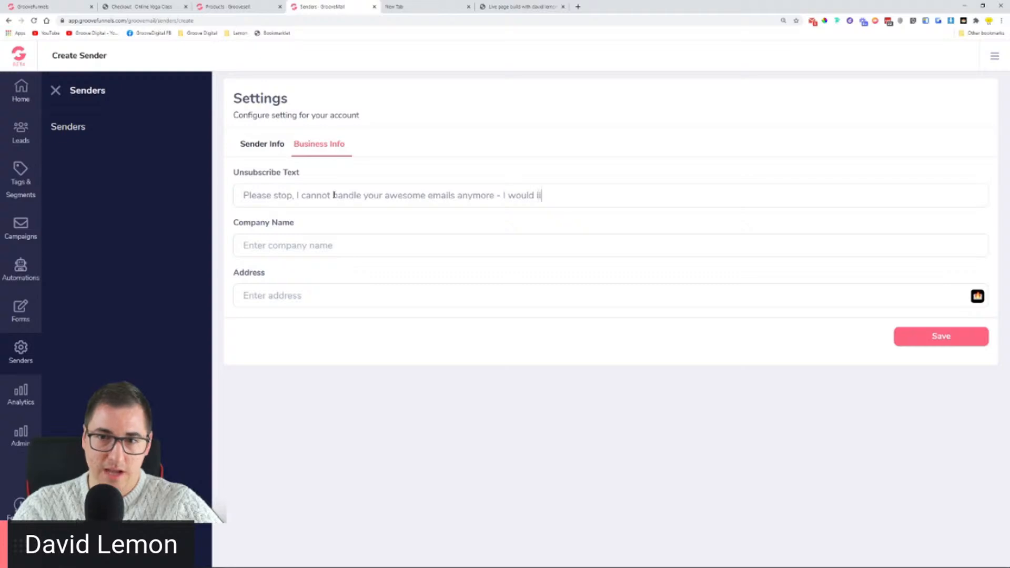
key(BackSpace)
key(BackSpace)
key(BackSpace)
key(BackSpace)
key(BackSpace)
key(BackSpace)
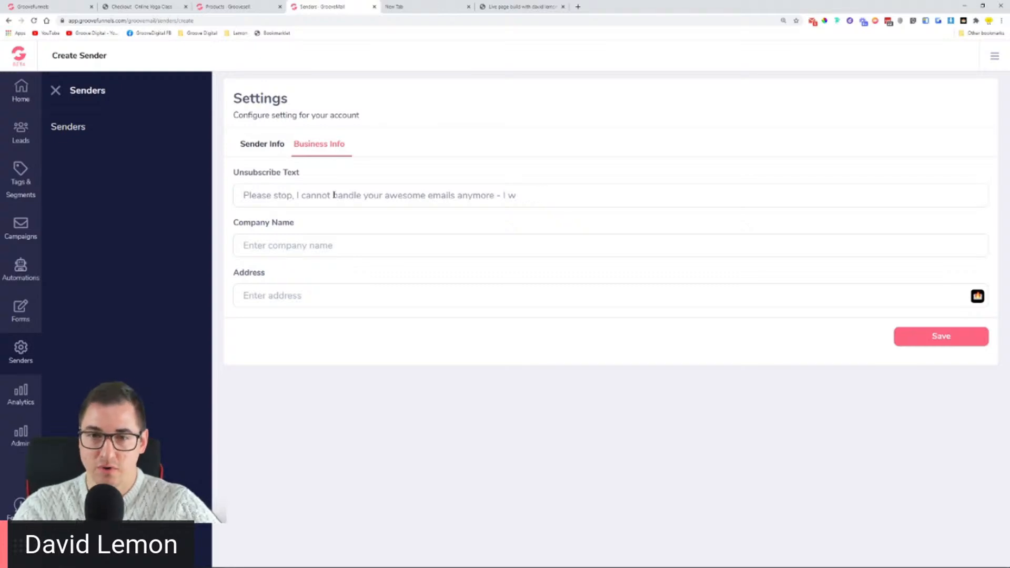
text(ant t)
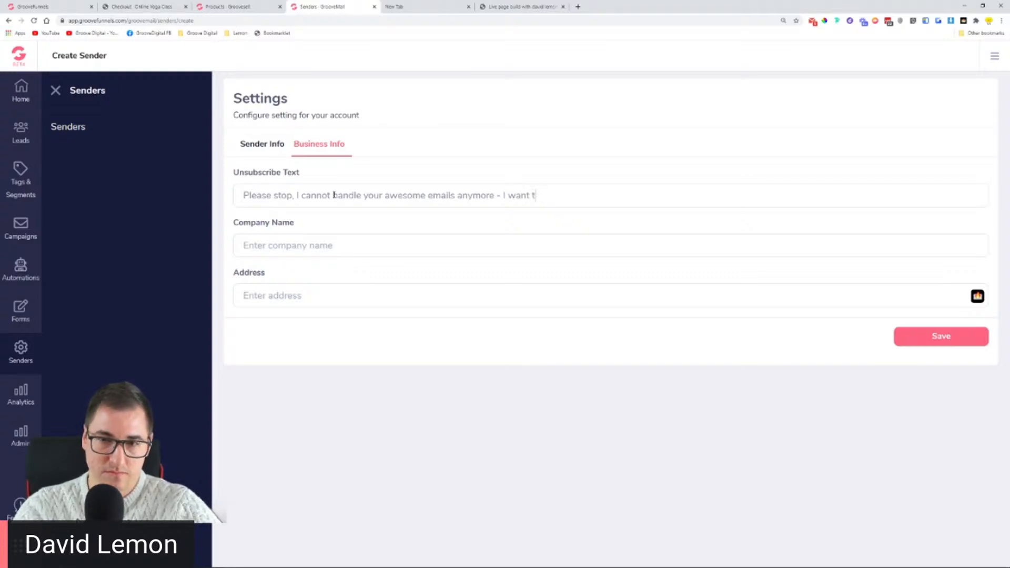
text(o unsubsc)
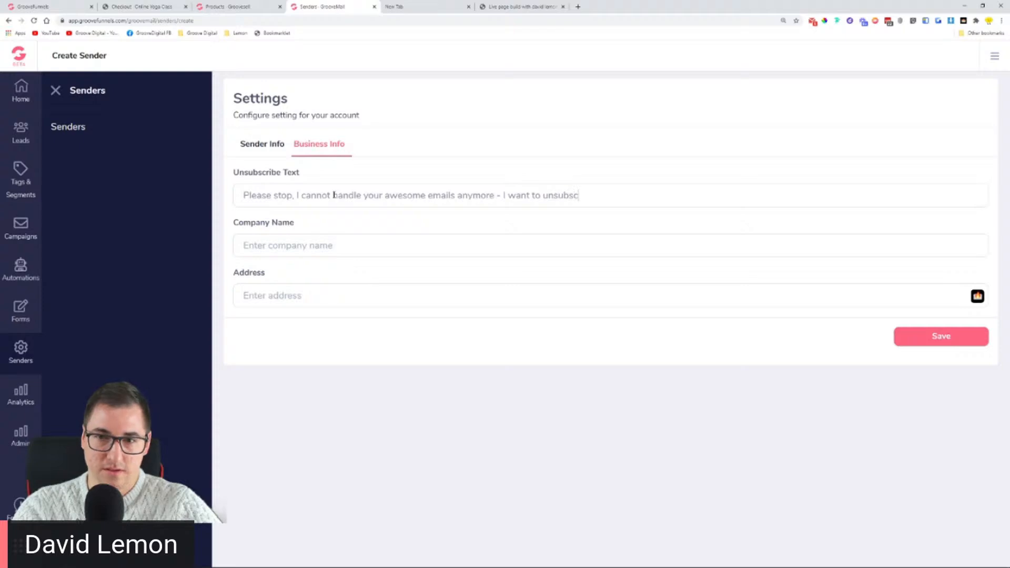
text(ribe)
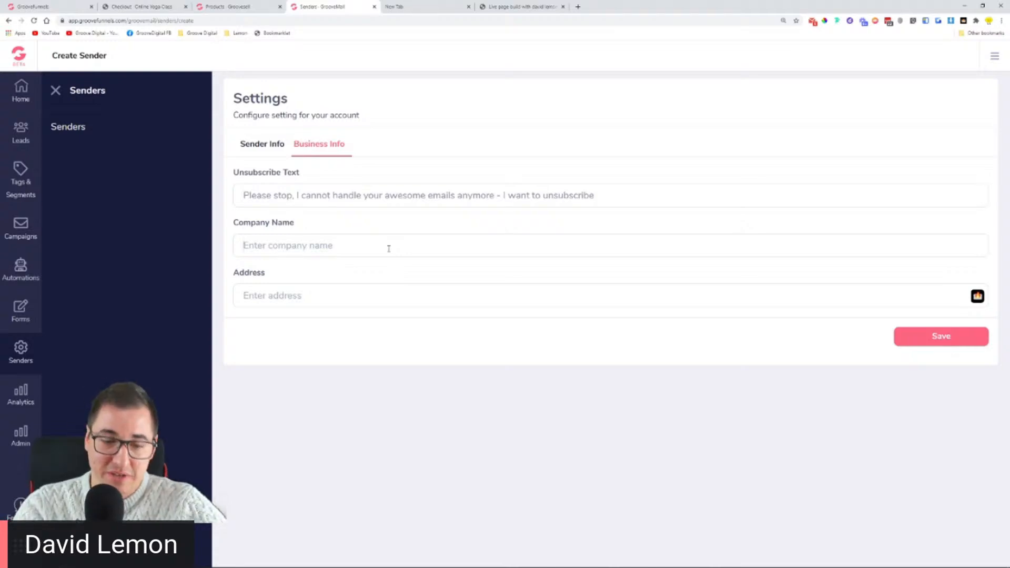
Step: Enter company name GrooveAdvisor and the business address, then save the sender
text(GrooveAd)
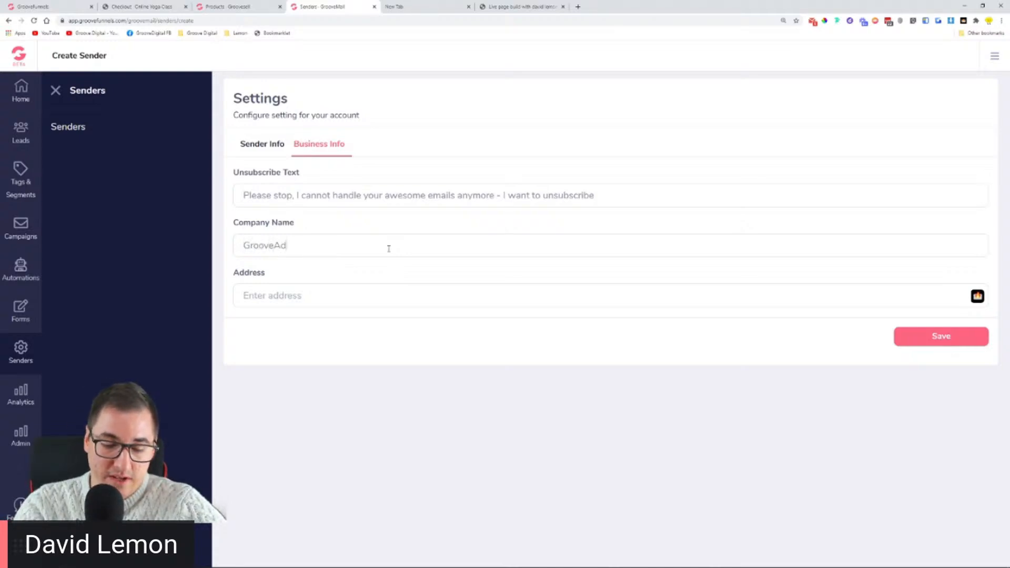
text(visor)
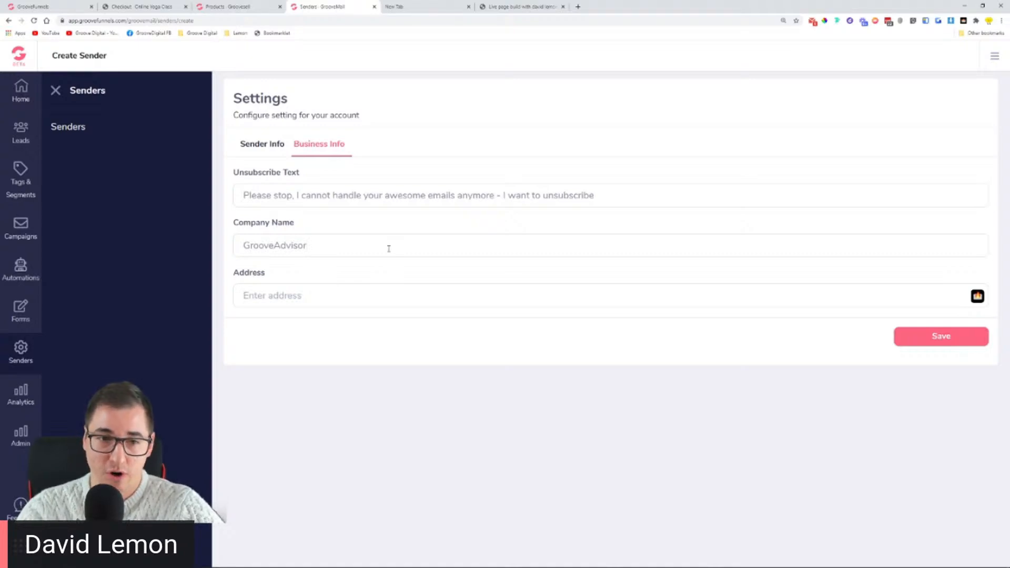
text(GrooveRoad, Grooveington)
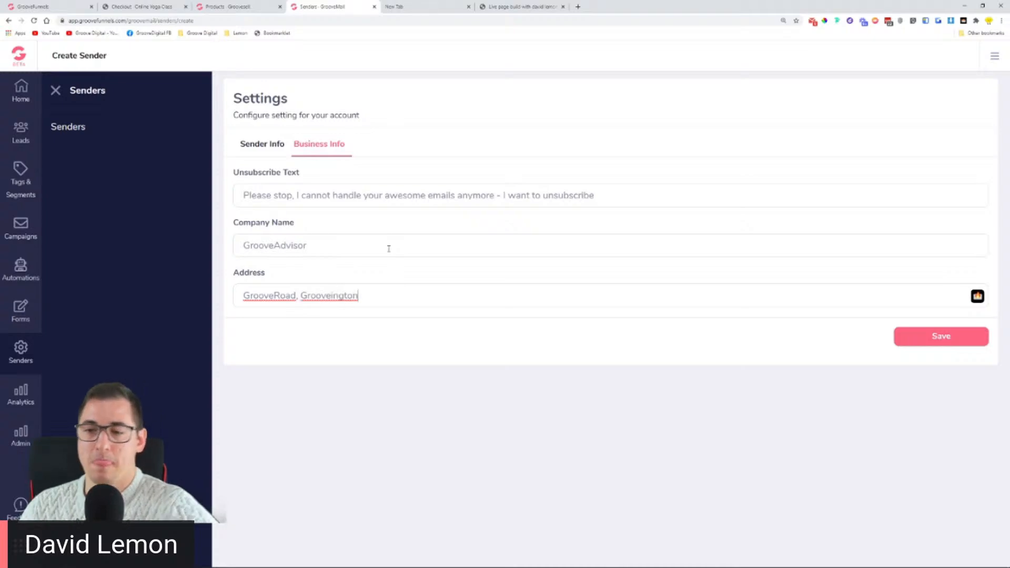
click(940, 336)
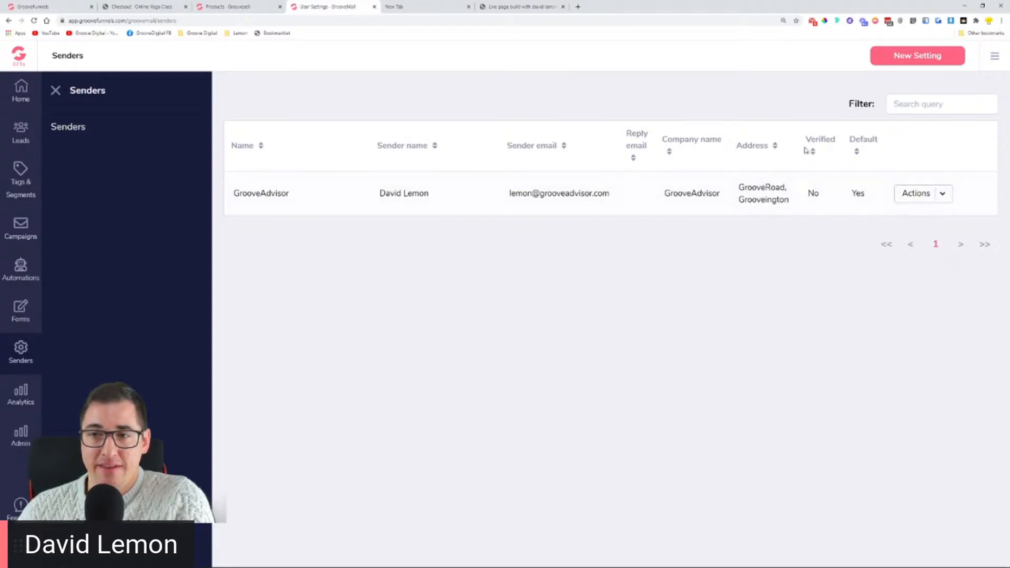
Step: In Checker Plus, open the Email verification message and follow its Verify link
drag(807, 193, 825, 198)
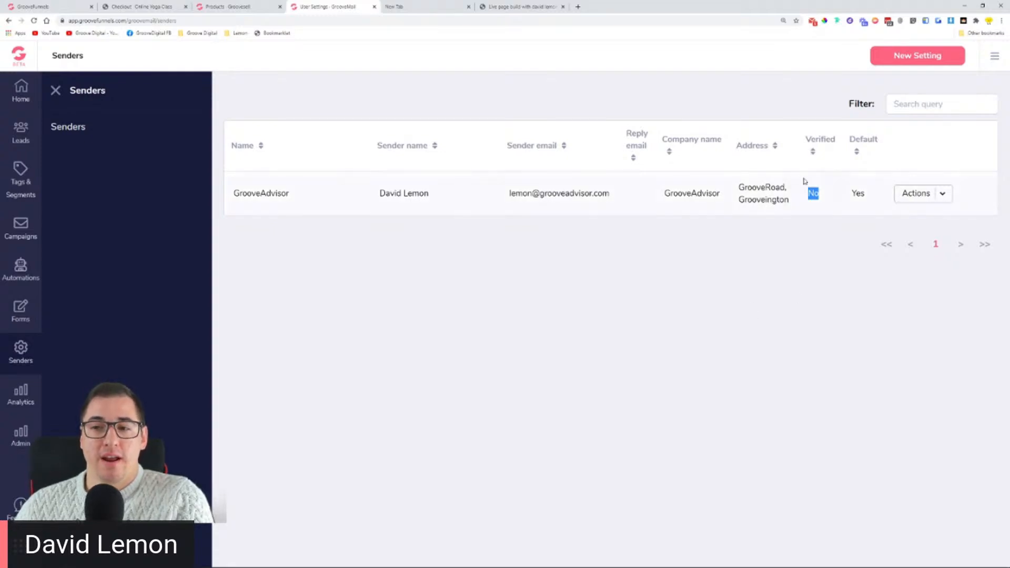
click(811, 23)
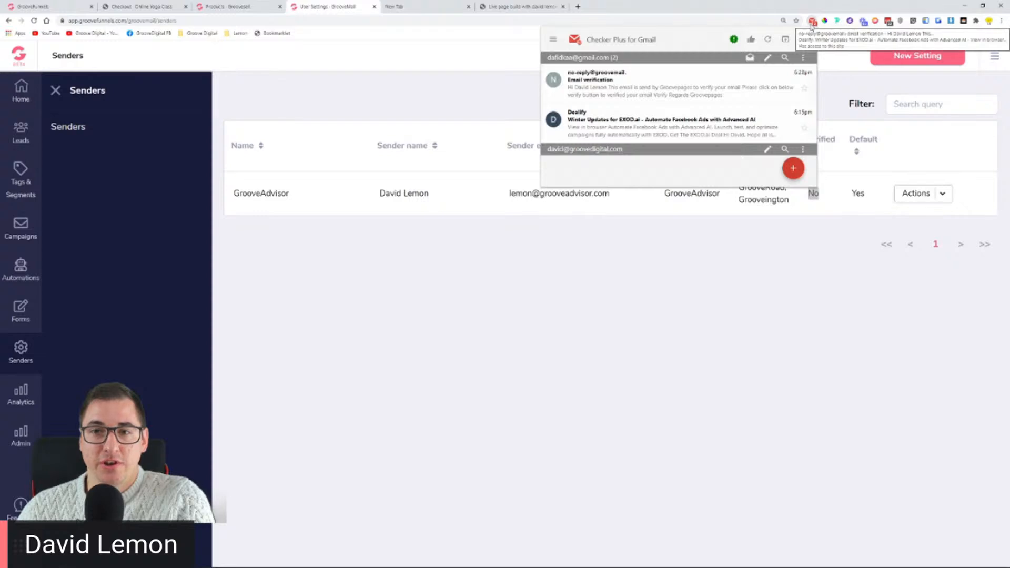
click(738, 111)
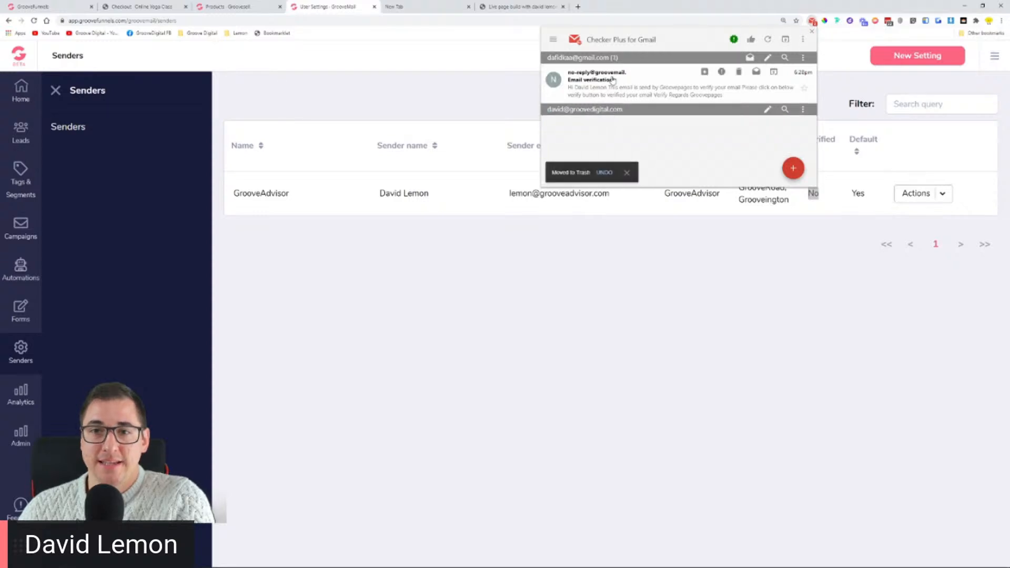
click(595, 87)
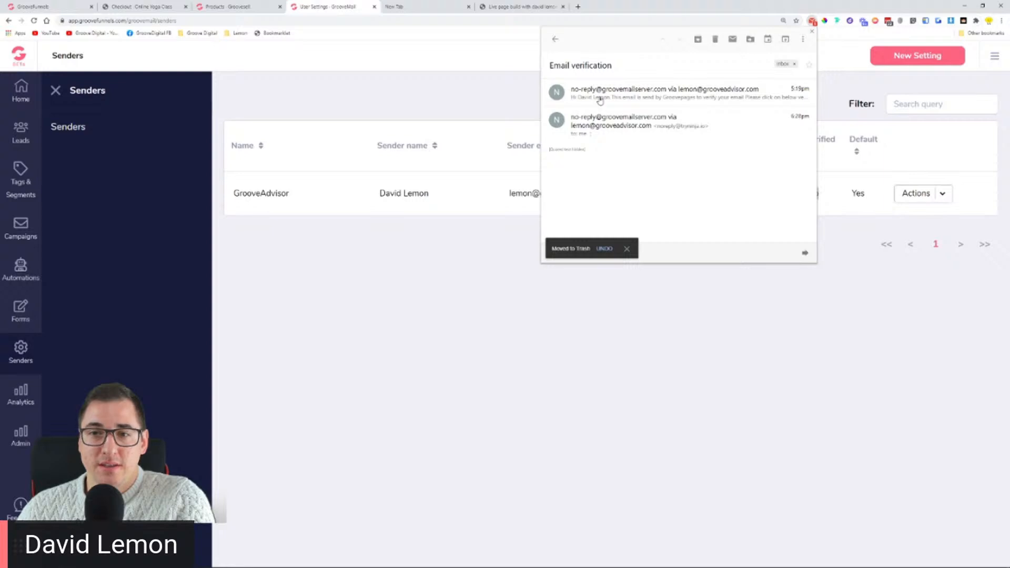
click(601, 96)
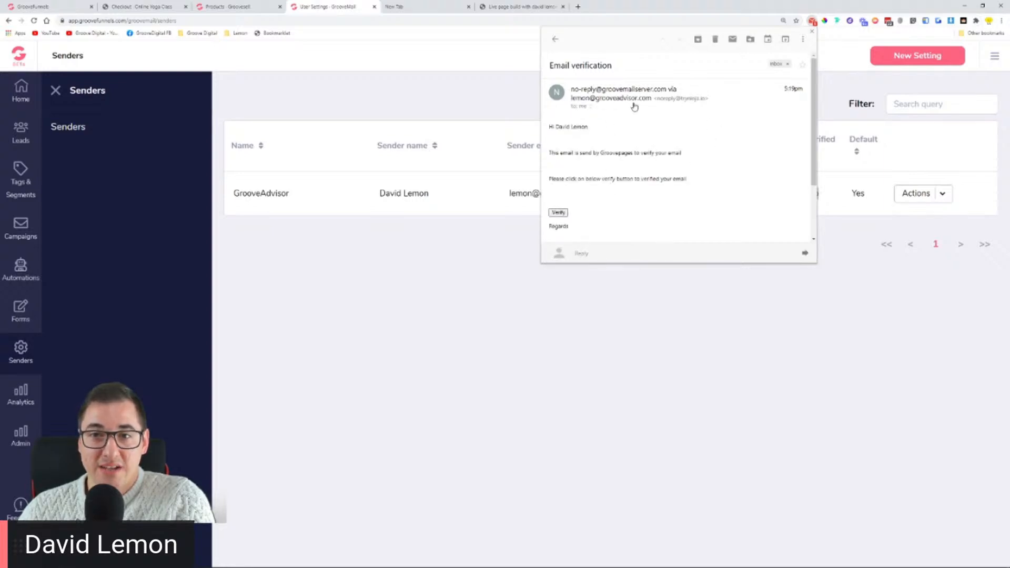
click(558, 213)
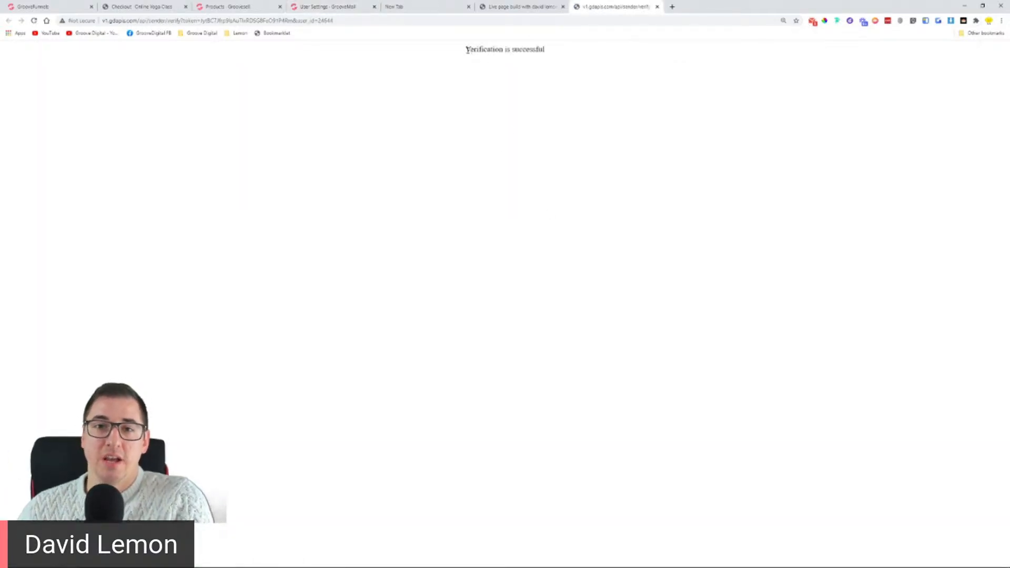
Step: Confirm the verification succeeded, close that page, and reload the Senders list
drag(466, 50, 563, 50)
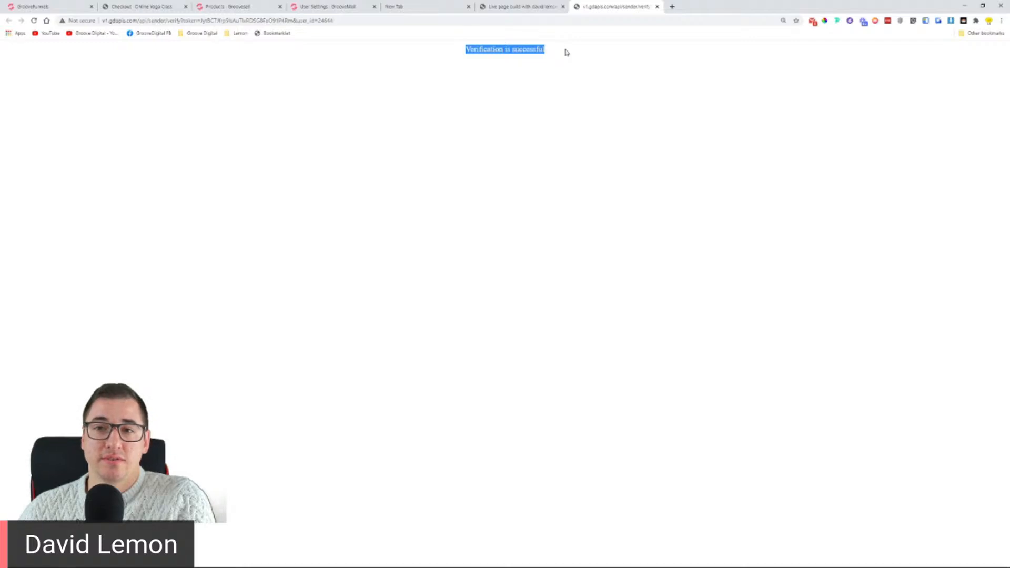
click(656, 7)
click(325, 7)
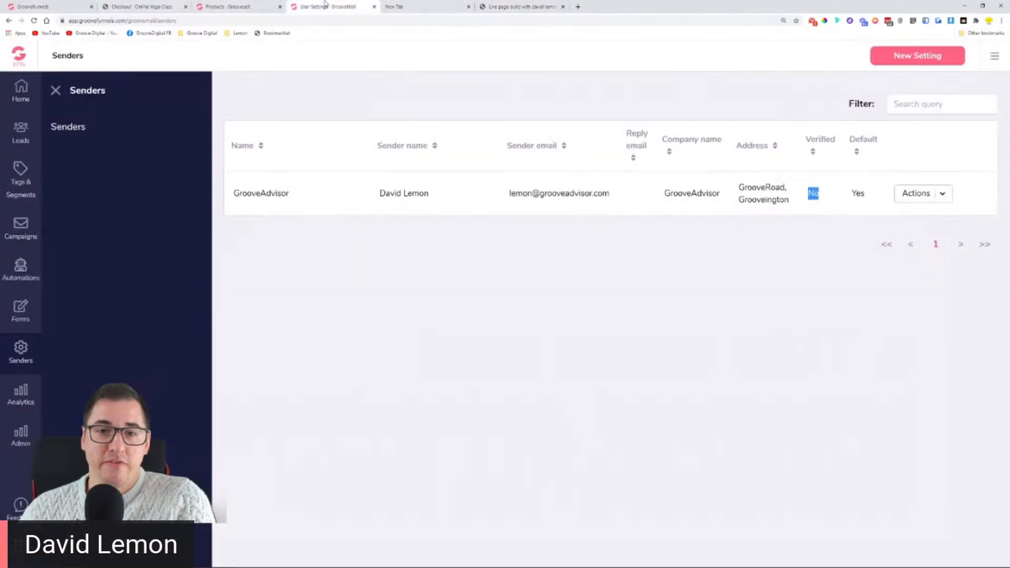
click(644, 230)
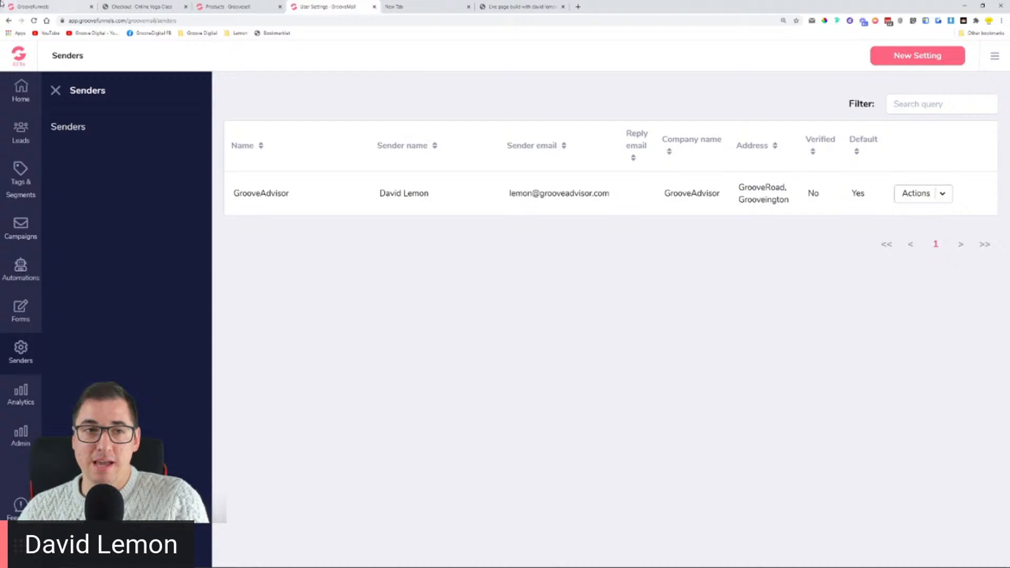
click(37, 20)
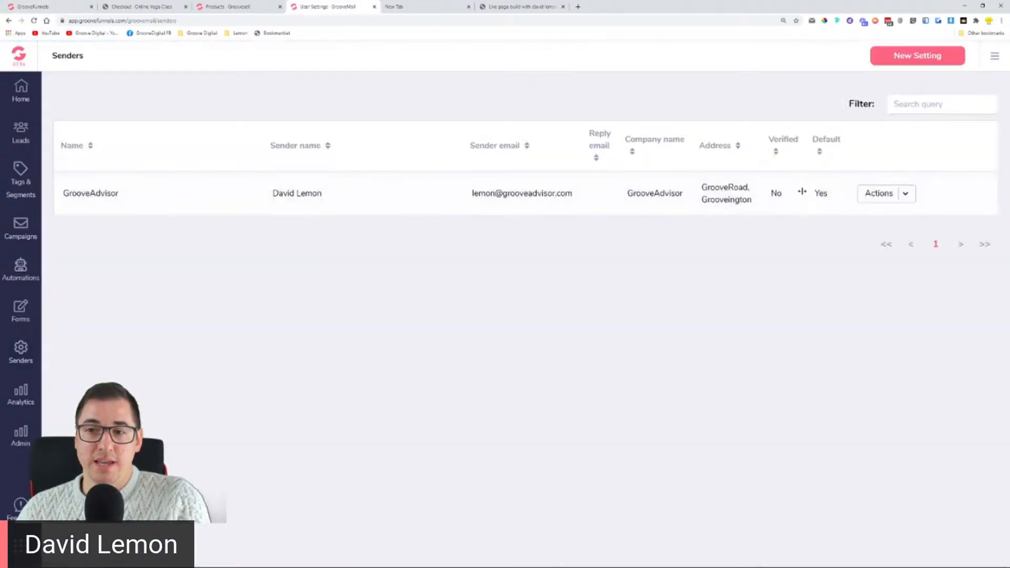
Step: Open the Email verification message in Gmail and verify the sender's address again
click(812, 20)
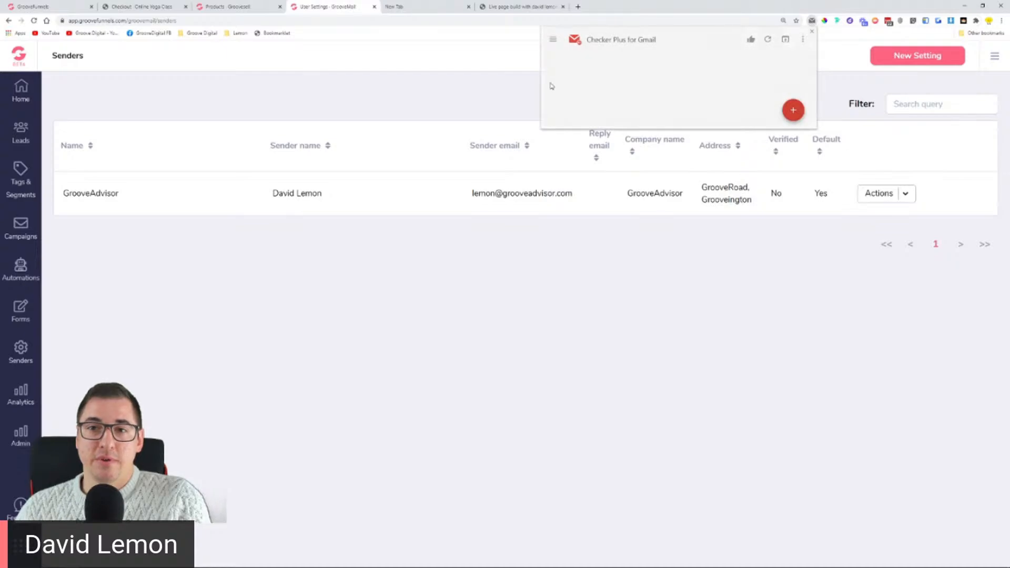
click(589, 62)
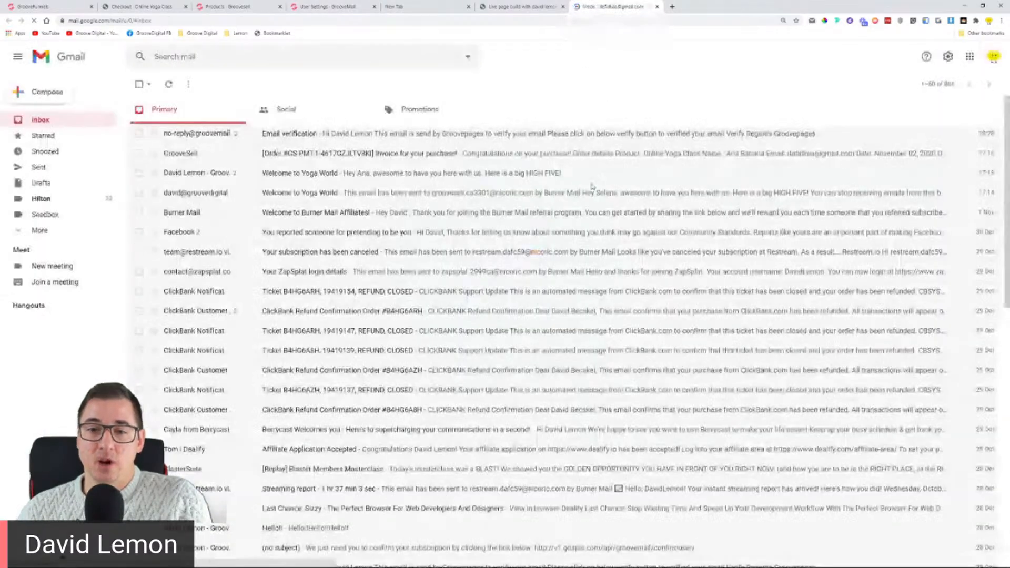
click(268, 134)
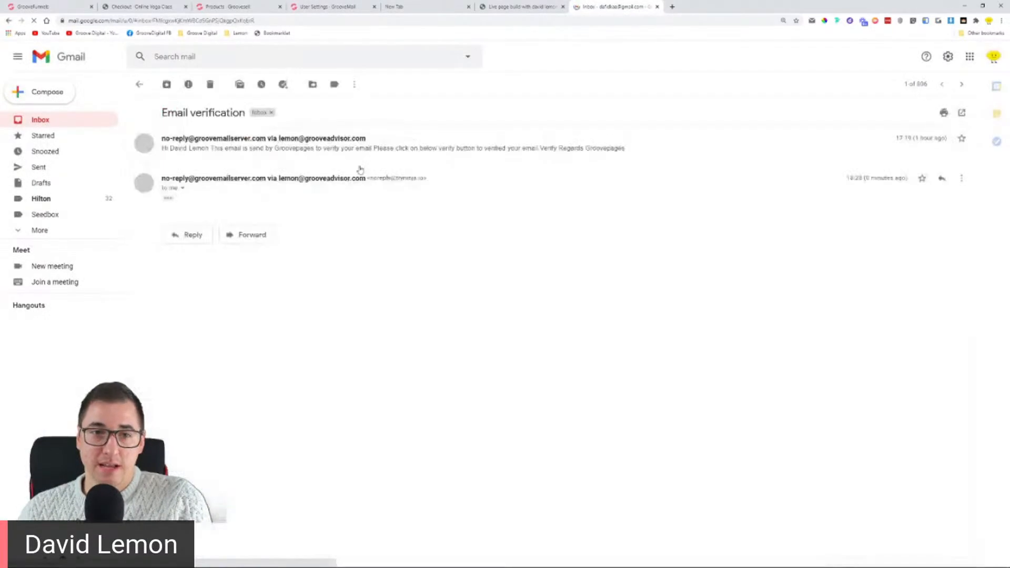
click(169, 199)
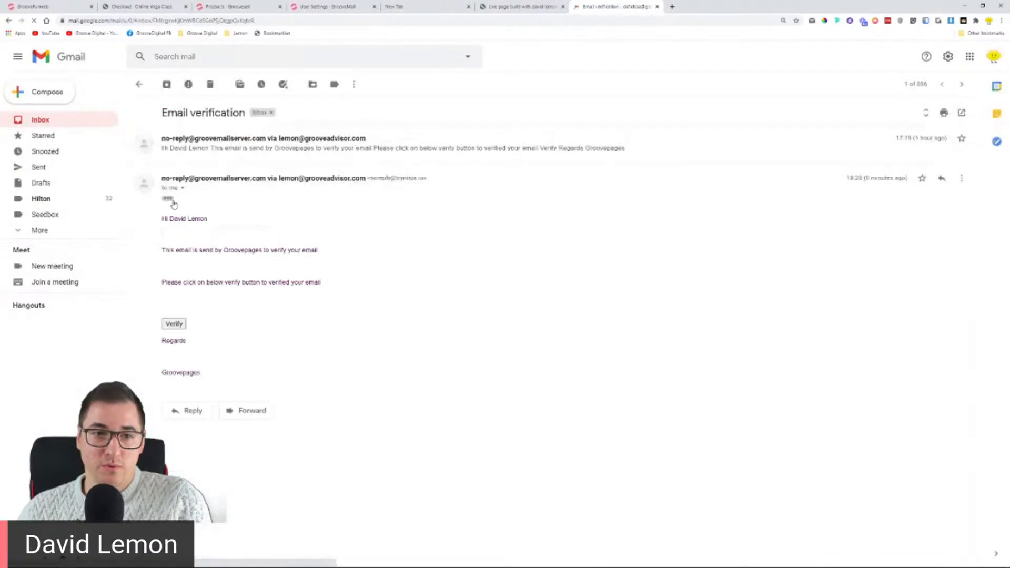
click(173, 324)
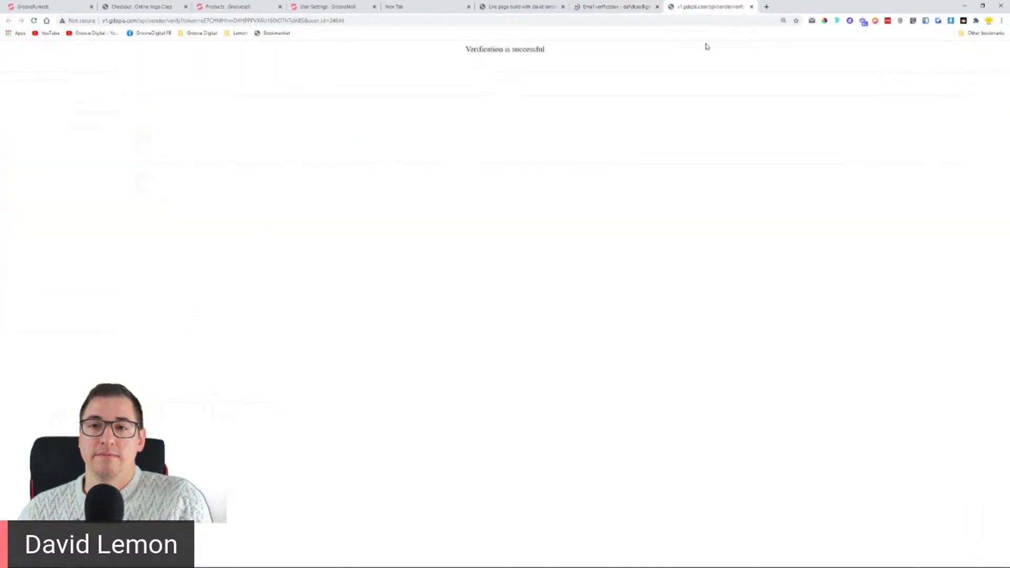
Step: Reload Senders, confirm GrooveAdvisor now shows Verified, and close the verification tabs
click(320, 5)
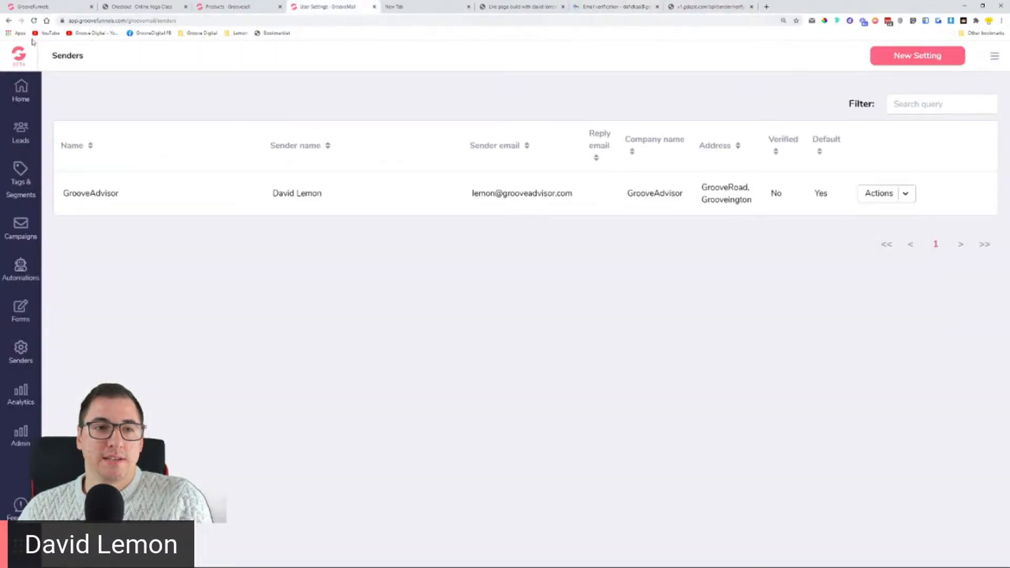
click(34, 20)
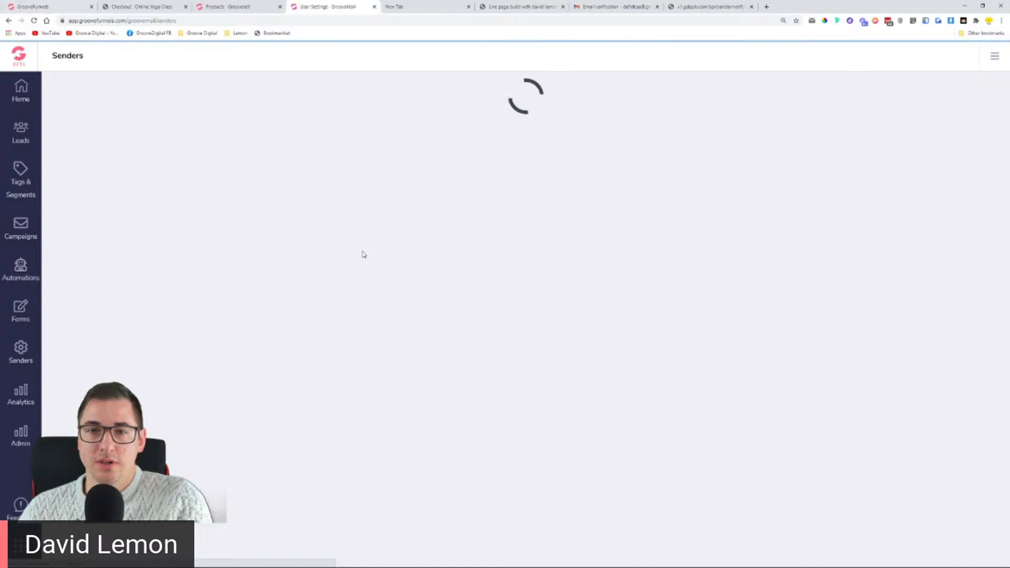
double_click(781, 194)
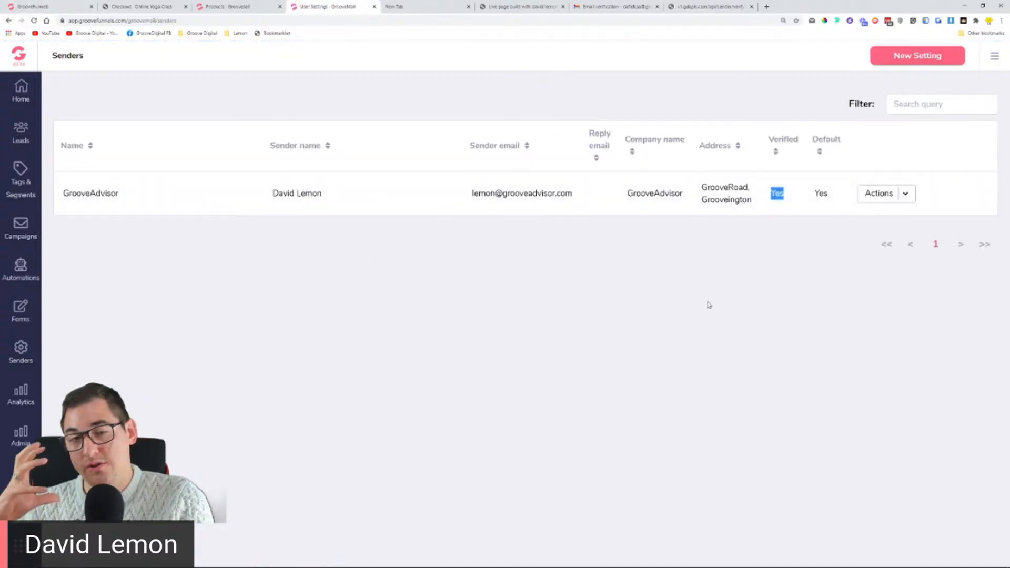
click(656, 7)
click(656, 7)
Step: Close the leftover verification tab and go to Campaigns > Sequences to start a new sequence
click(647, 55)
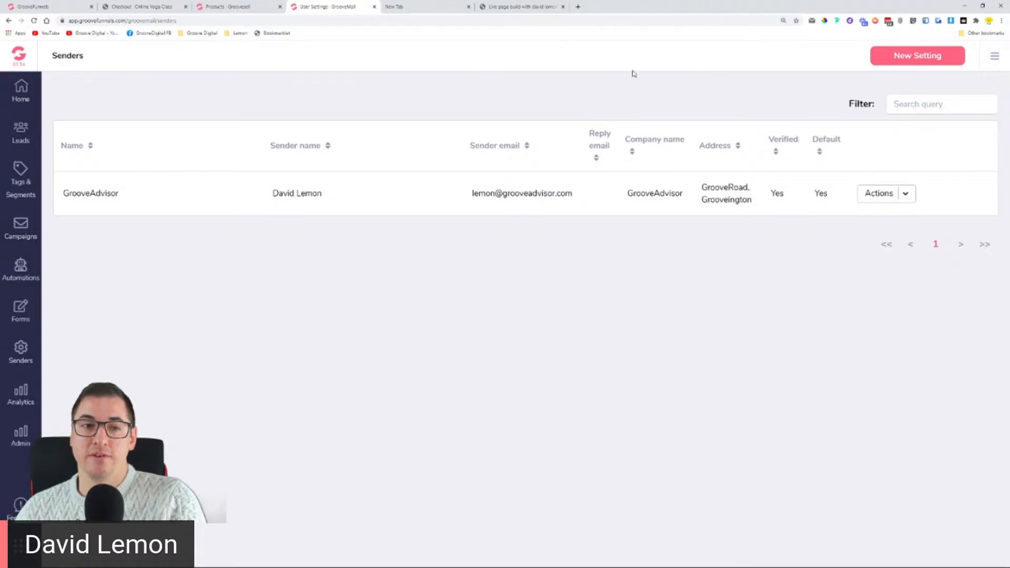
drag(473, 194, 591, 207)
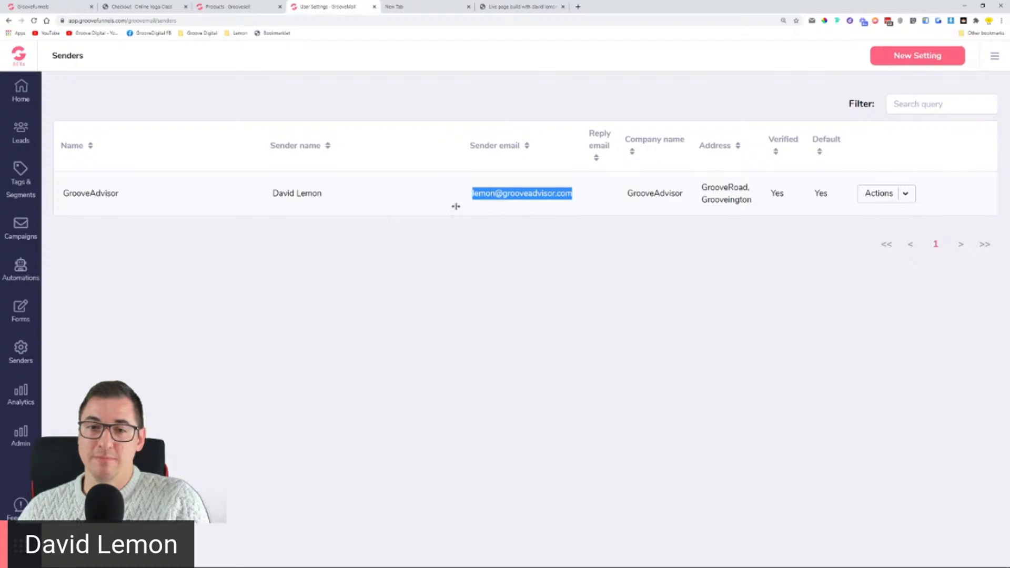
click(22, 224)
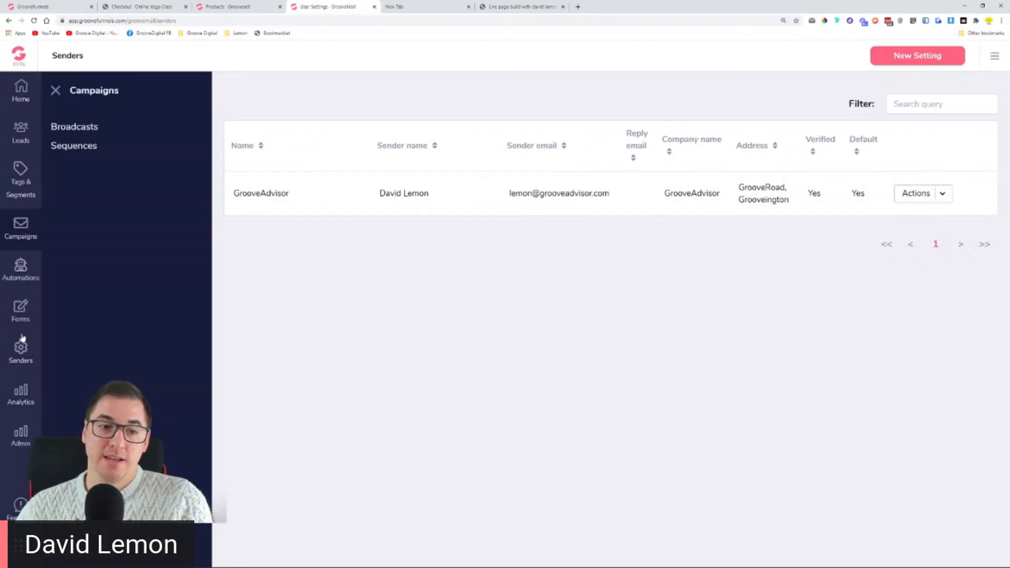
click(87, 151)
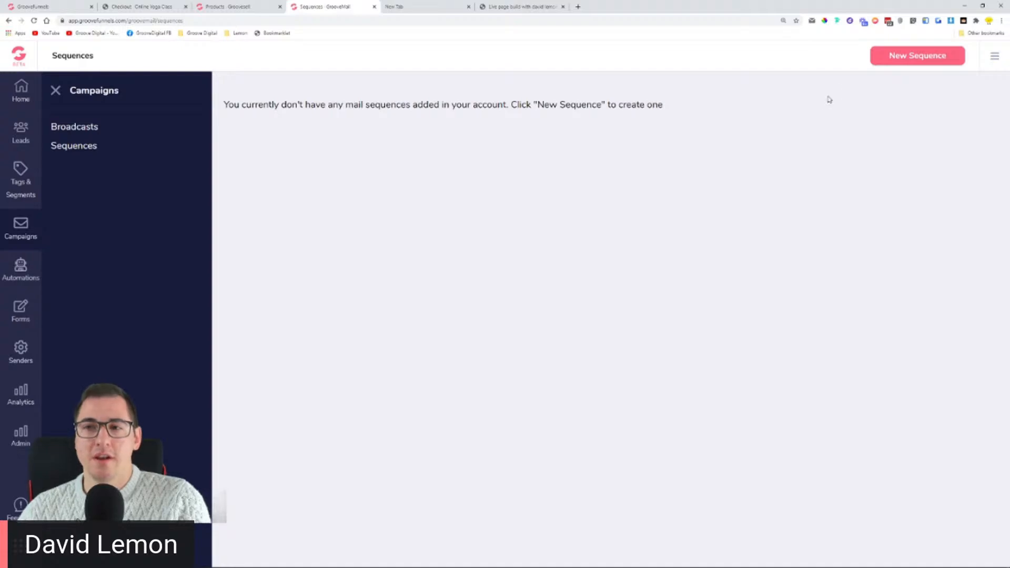
click(903, 62)
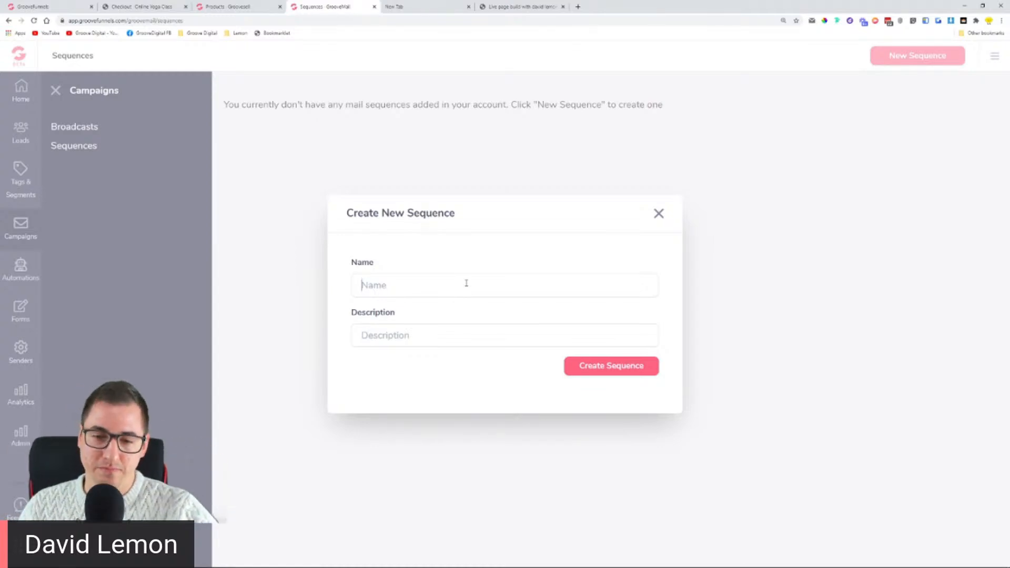
Step: Create 'Yoga Buyers Sequence - ALL', described as sent to everybody subscribing to the Yoga buyers list
text(Yoga)
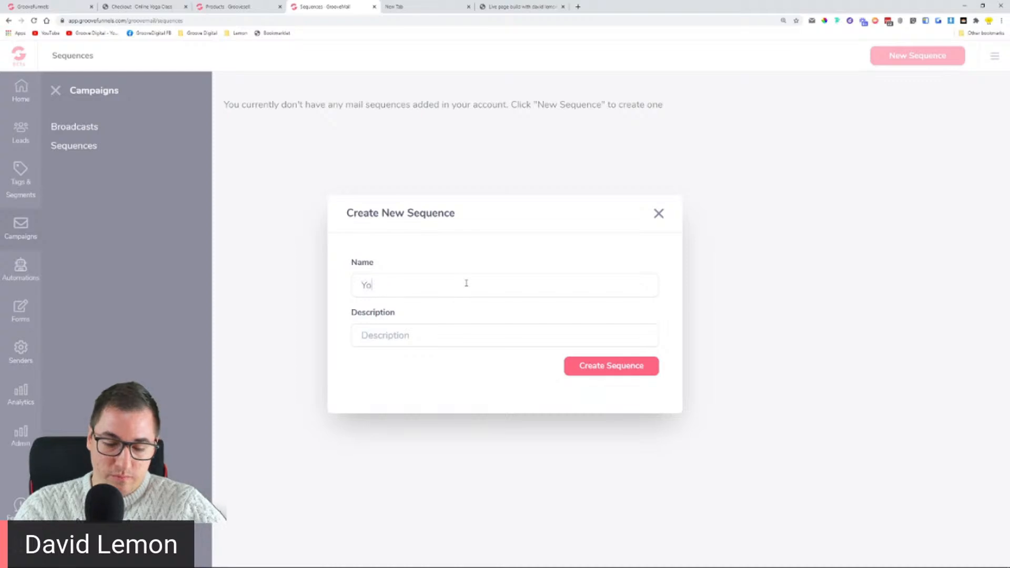
text(Buy)
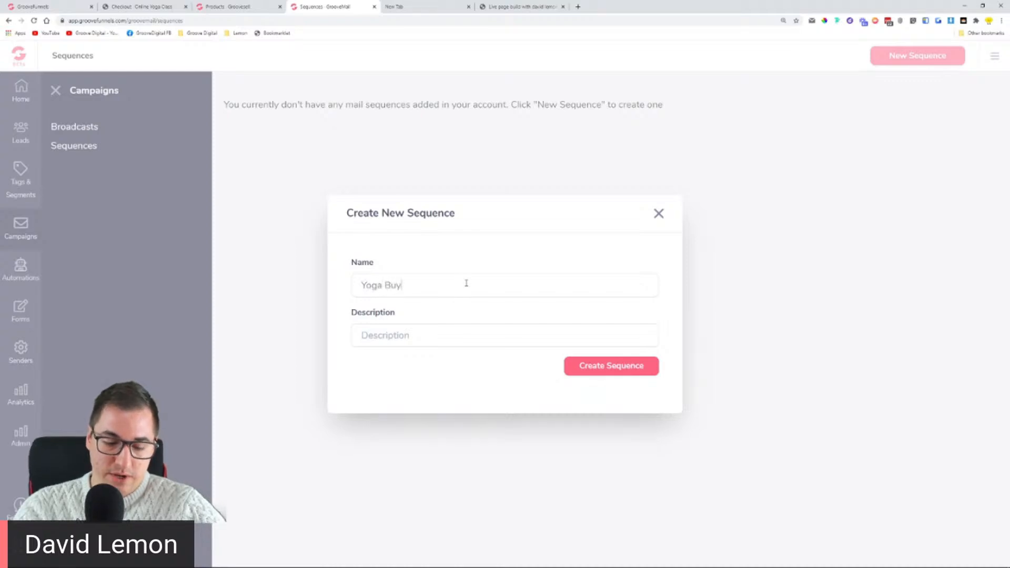
text(ers Se)
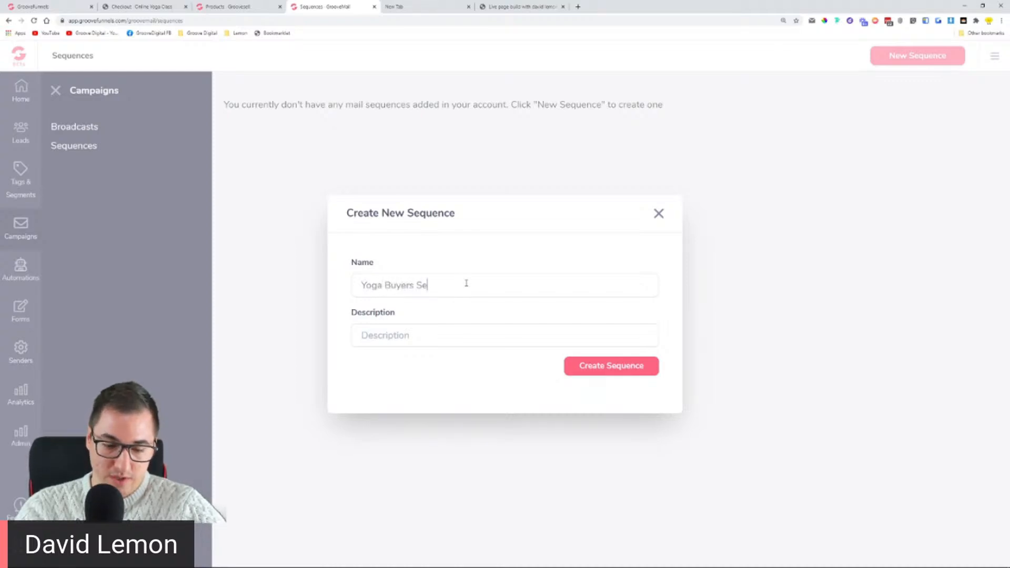
text(quence - All)
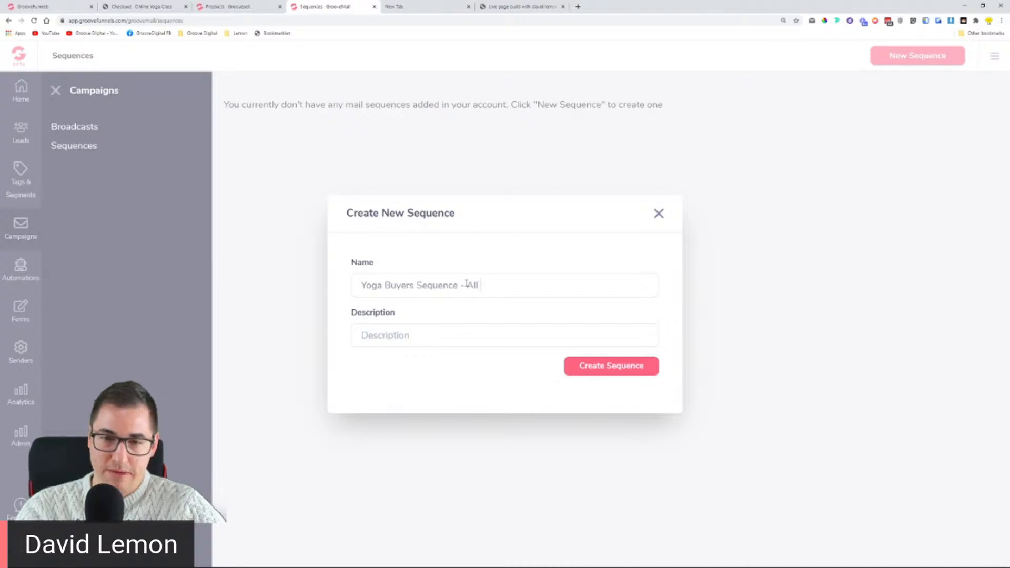
key(BackSpace)
key(BackSpace)
text(LL)
click(420, 339)
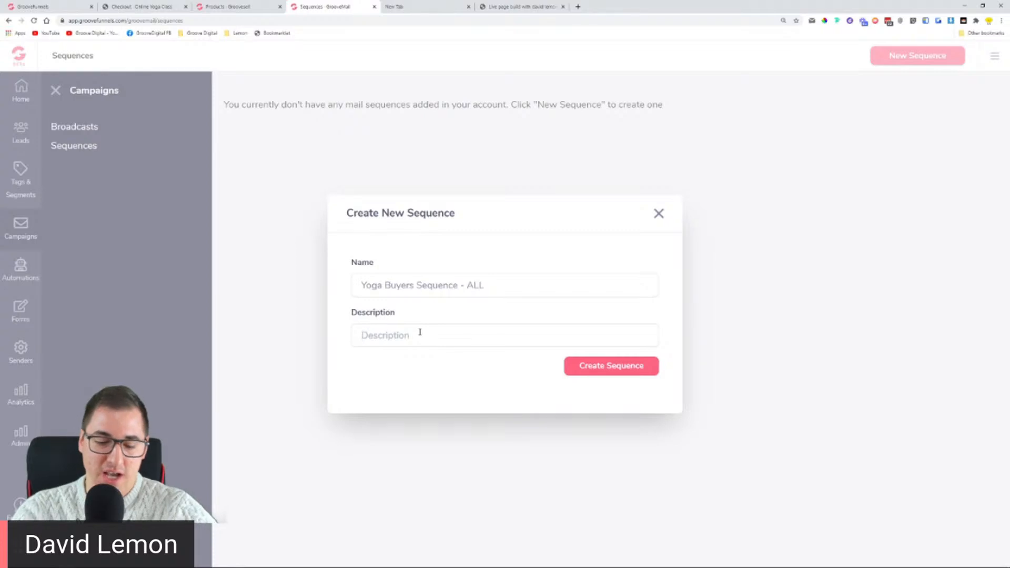
text(This s)
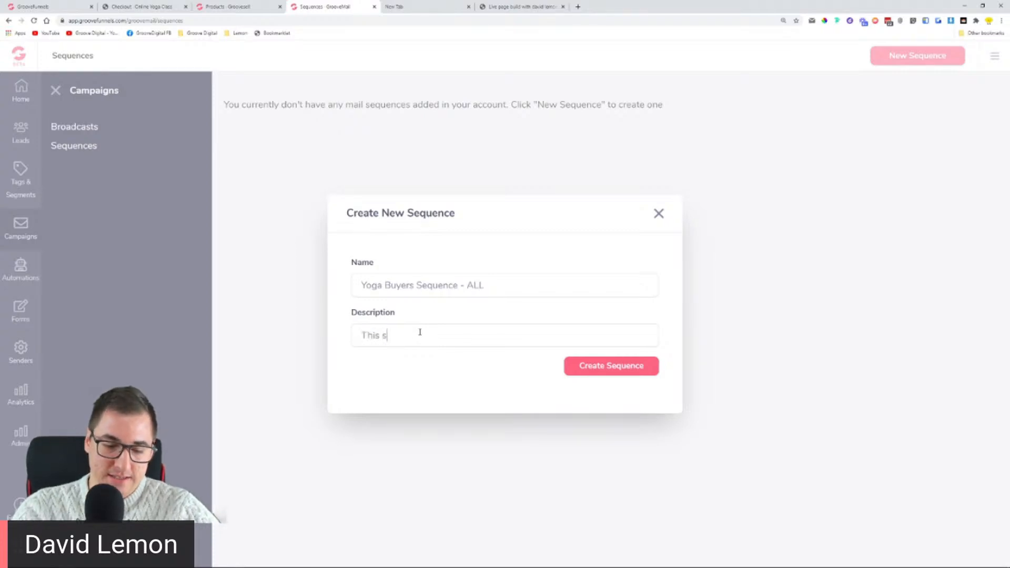
text(equence is )
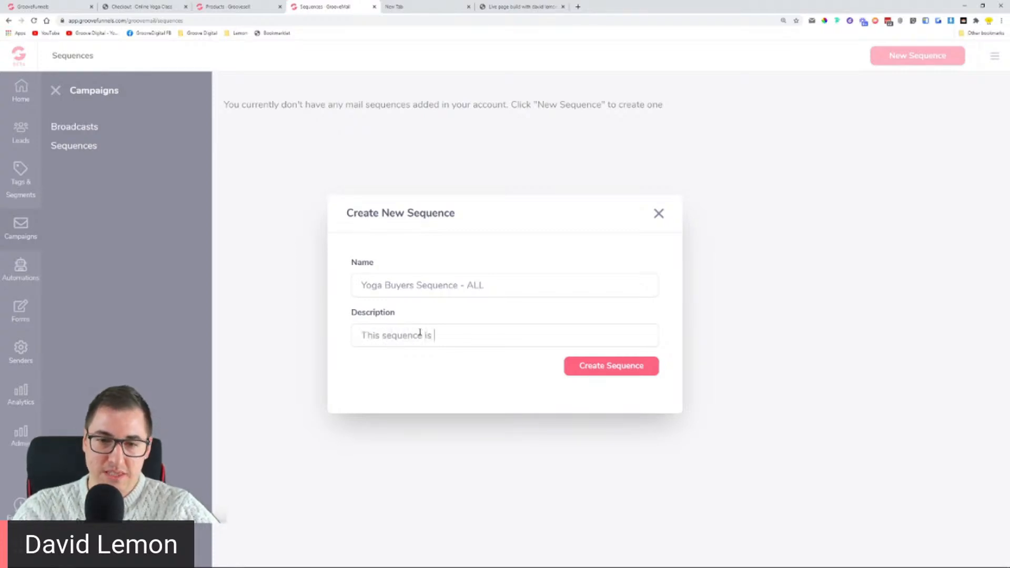
text(being sen)
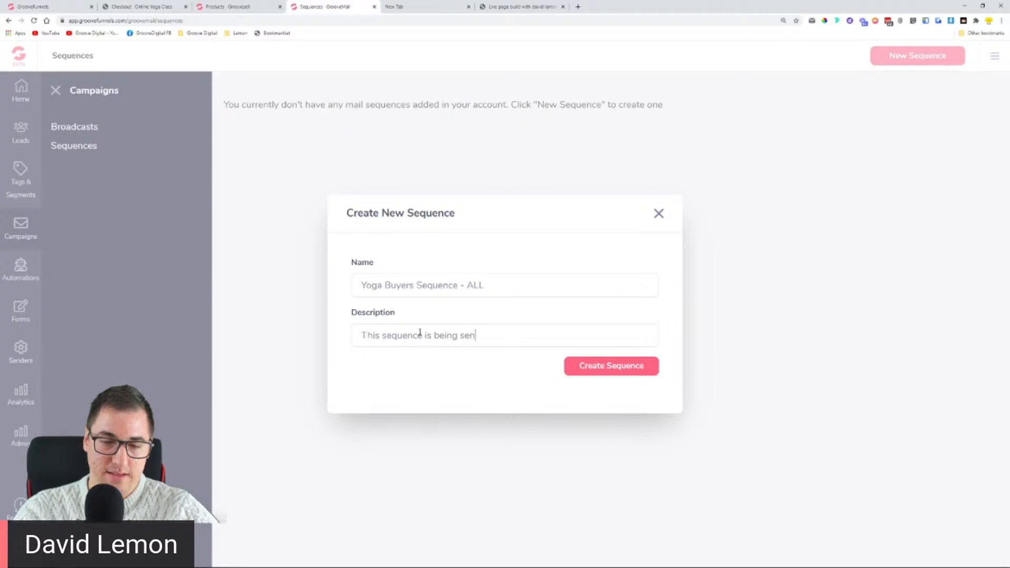
text(t out to )
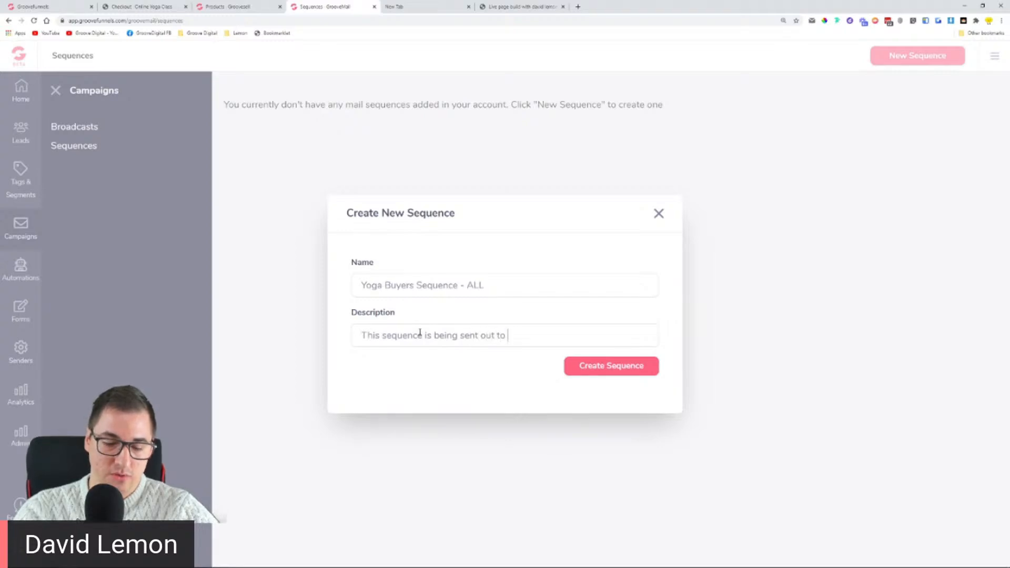
text(everybody)
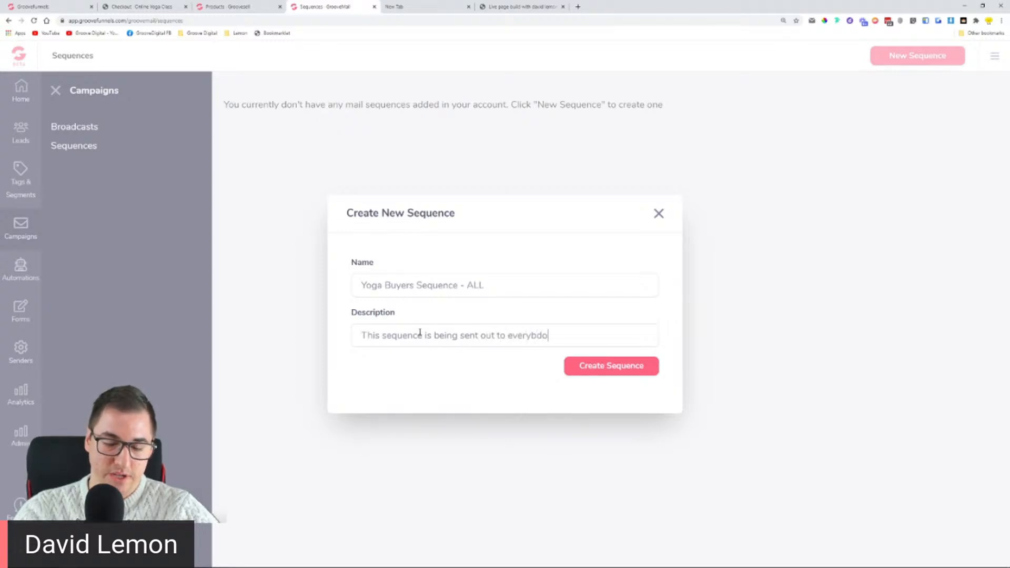
key(BackSpace)
key(BackSpace)
key(BackSpace)
text(ody that su)
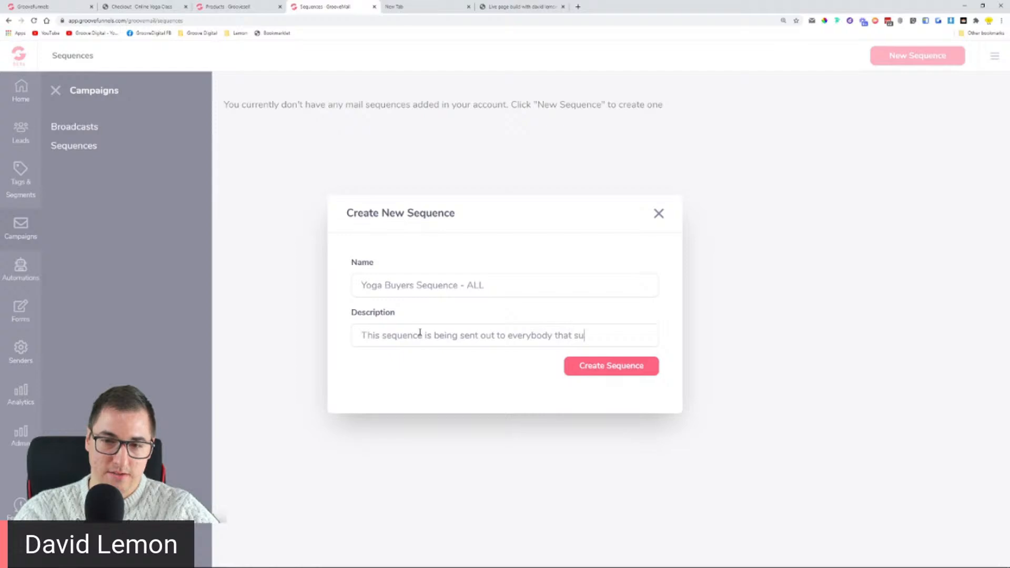
text(brsc)
key(BackSpace)
key(BackSpace)
text(sc)
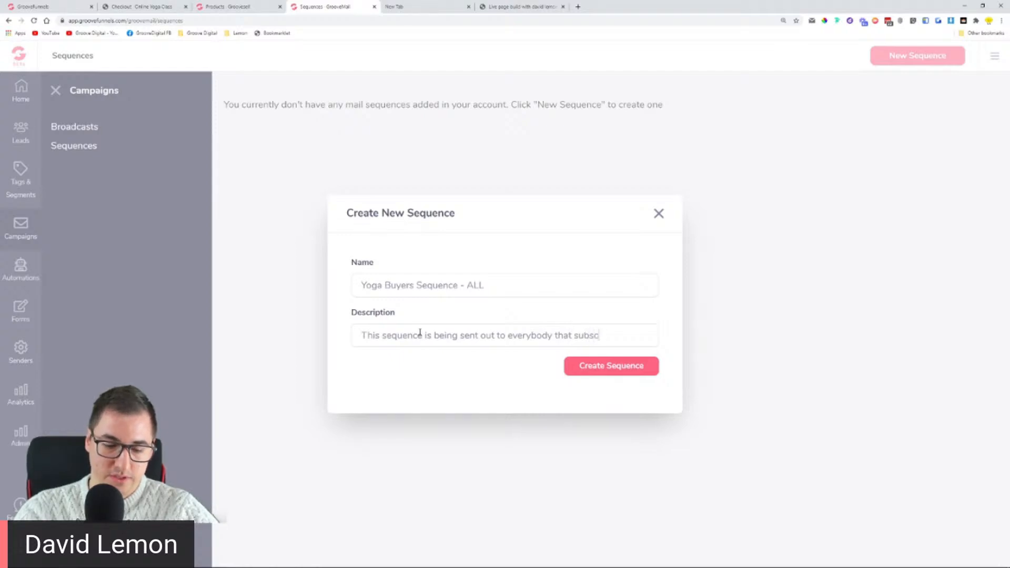
text(ribes to the )
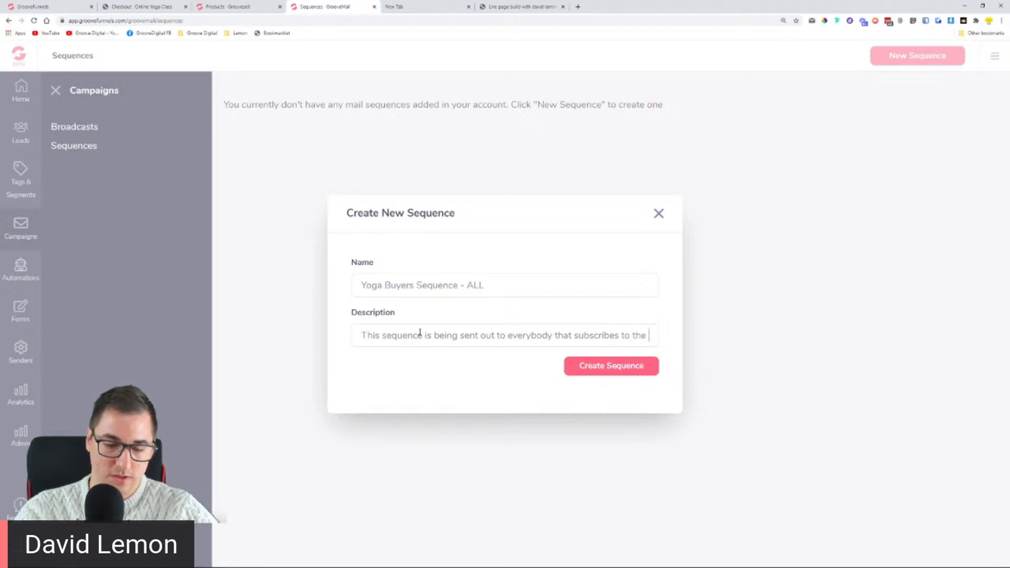
text(Yoga buyers )
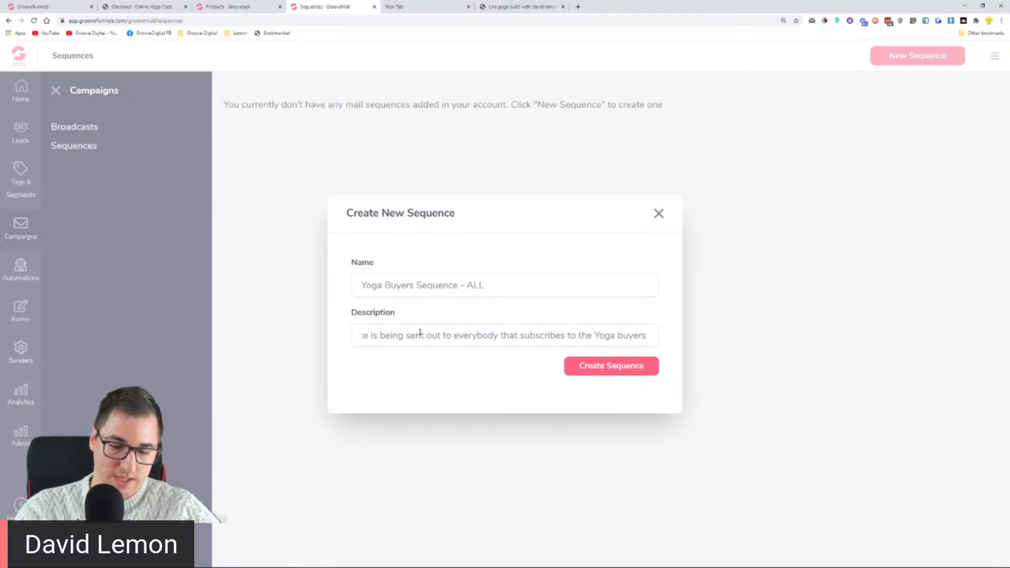
text(list)
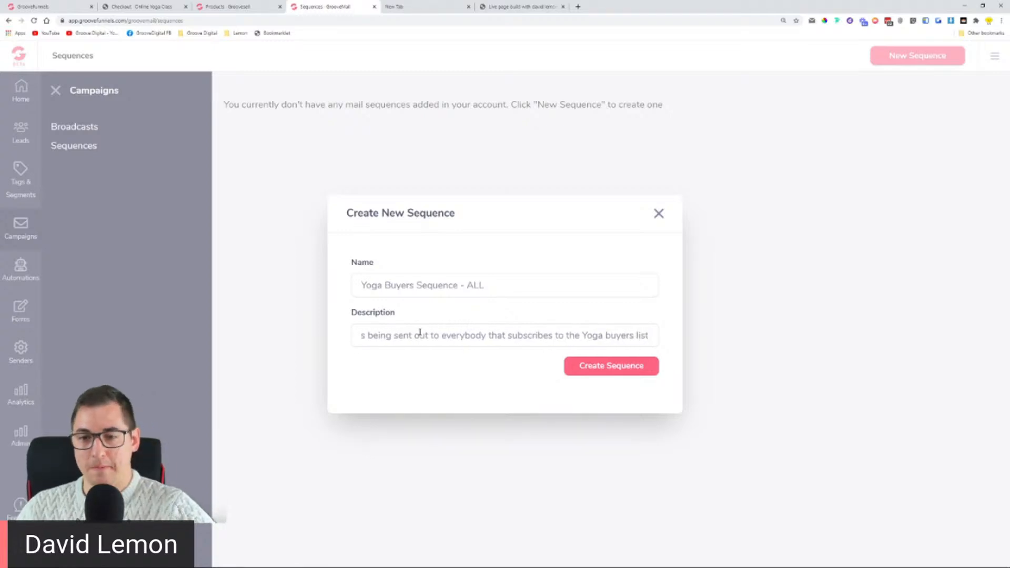
click(649, 375)
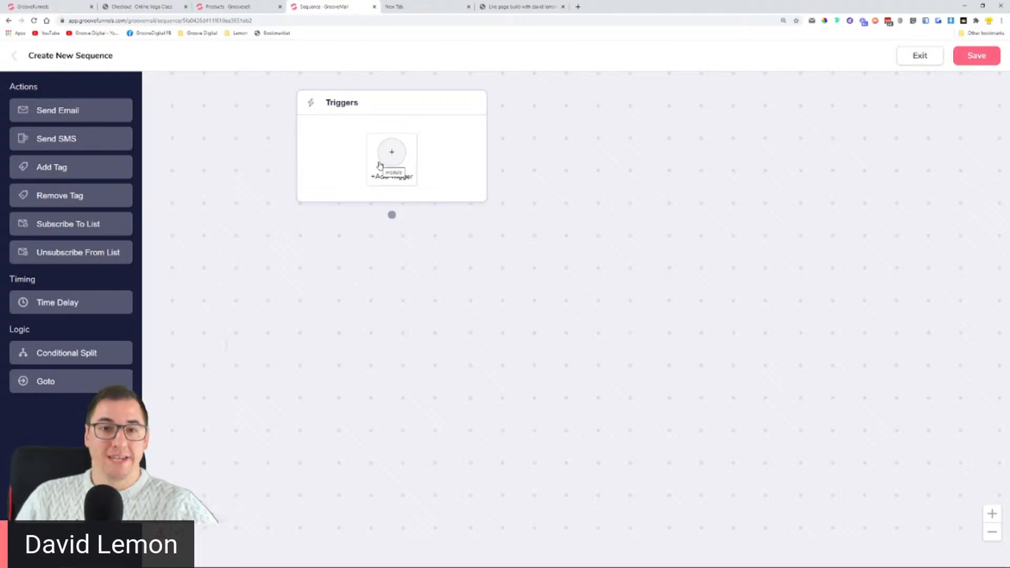
Step: Add a Send Email step named 'Welcome to Yoga World Online' with GrooveAdvisor as sender
drag(48, 111, 406, 268)
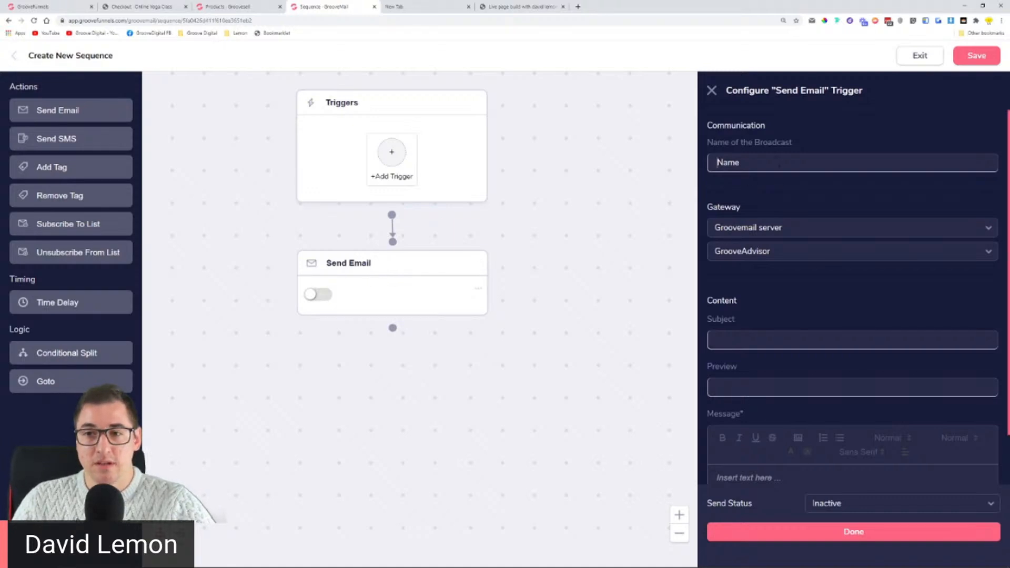
text(We)
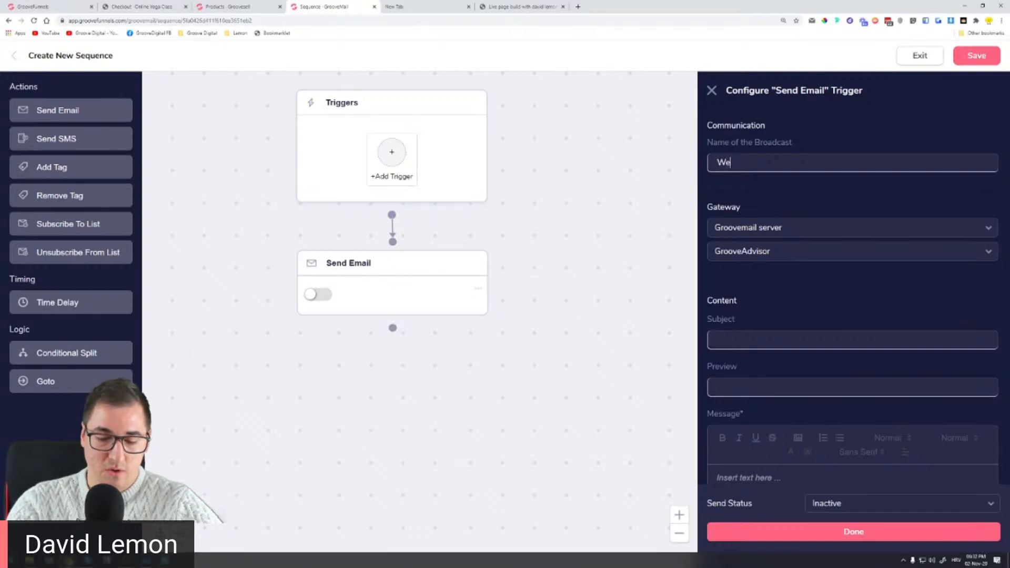
text(lcome to )
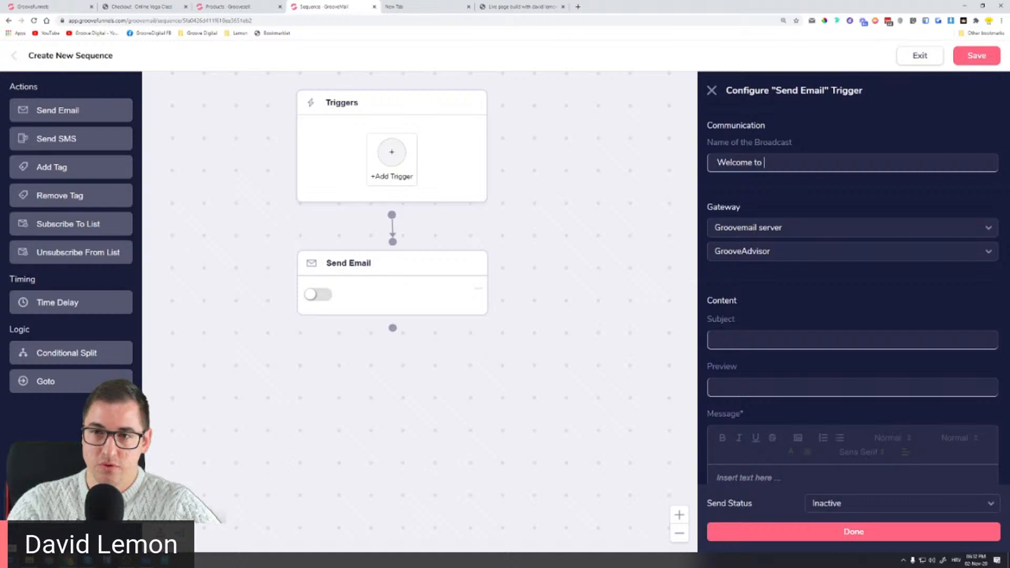
text(O)
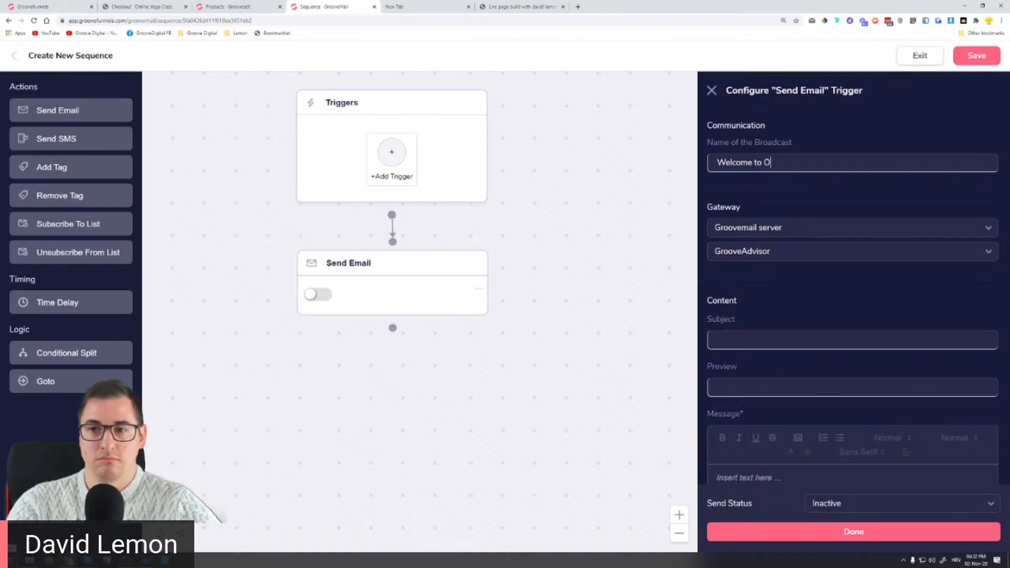
key(BackSpace)
text(Yoga)
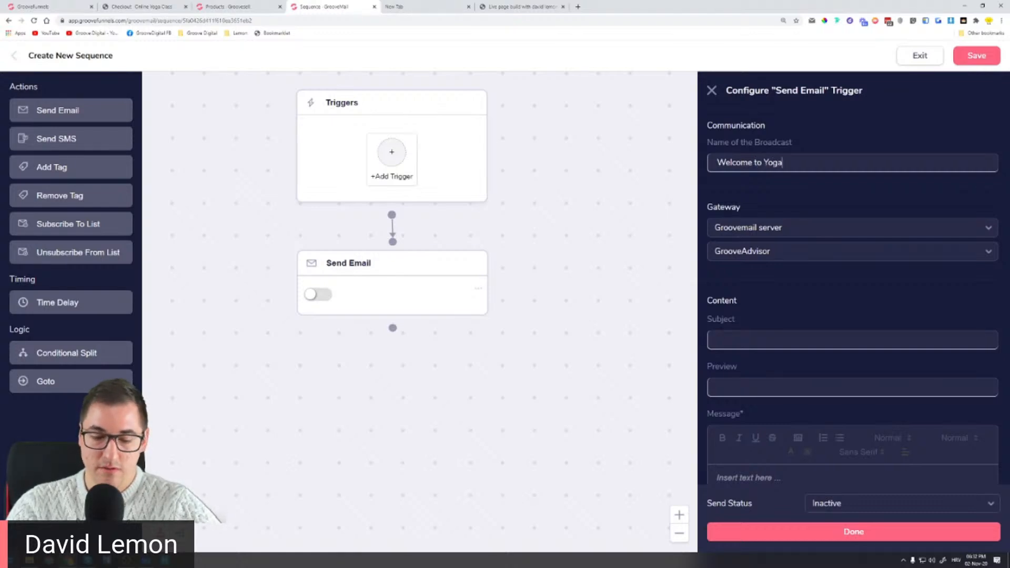
text( World Online)
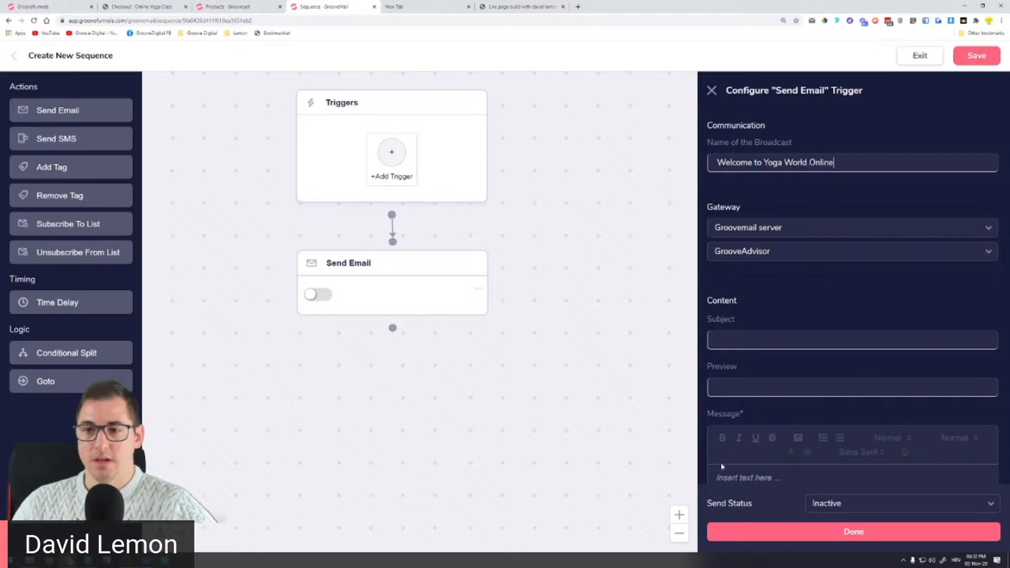
click(781, 252)
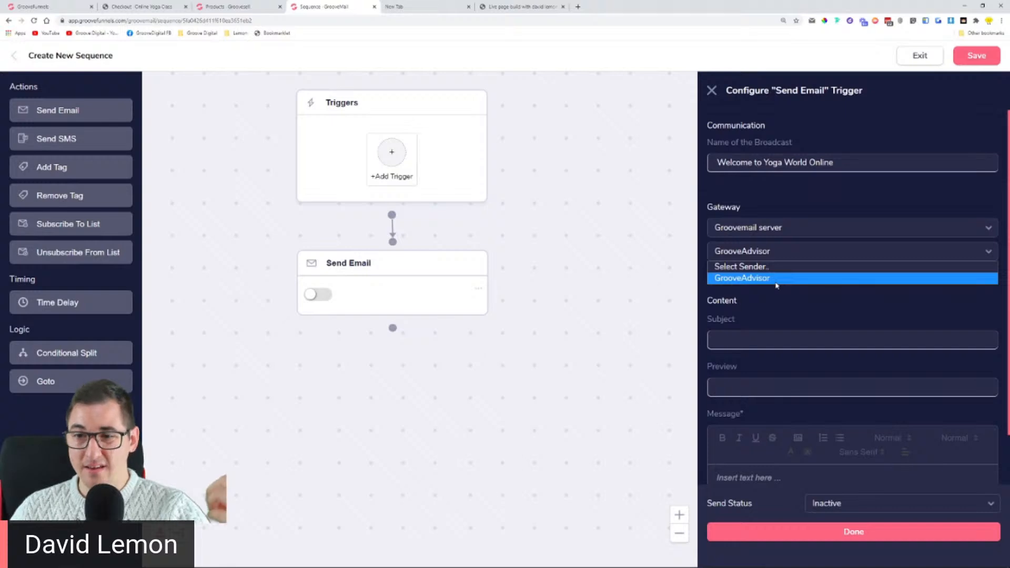
click(776, 284)
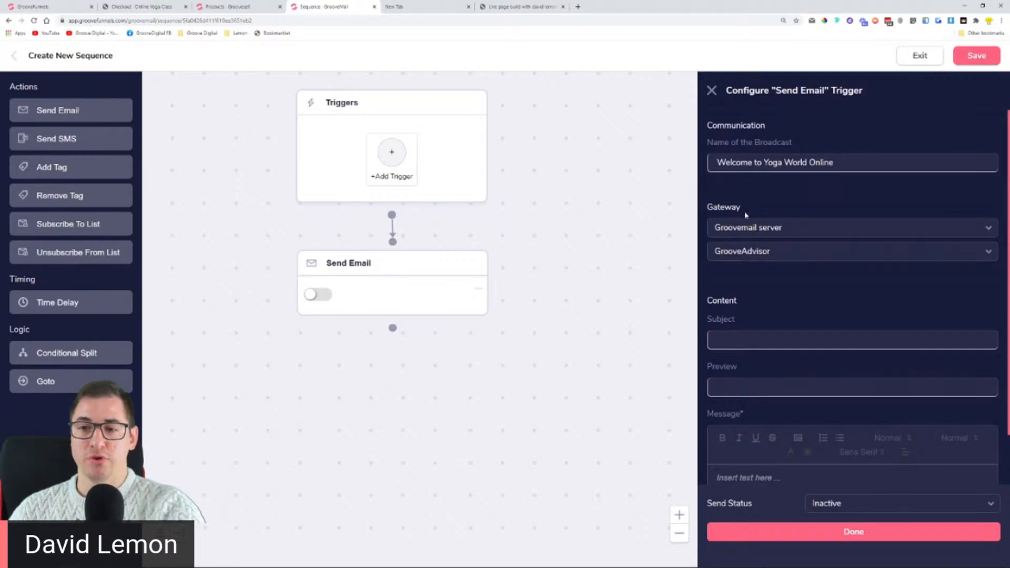
scroll(816, 332, down, 3)
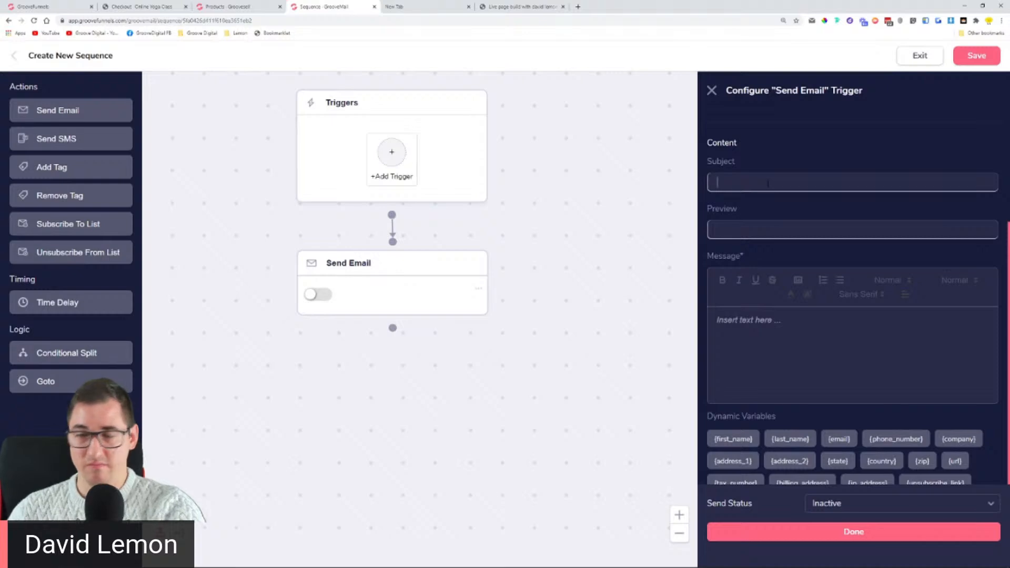
scroll(778, 210, up, 3)
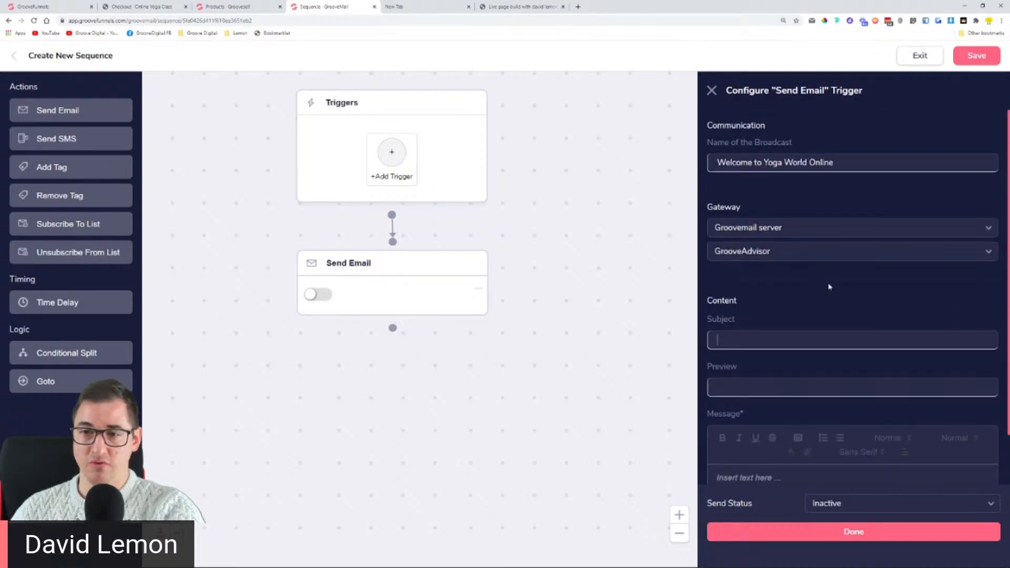
scroll(828, 287, down, 3)
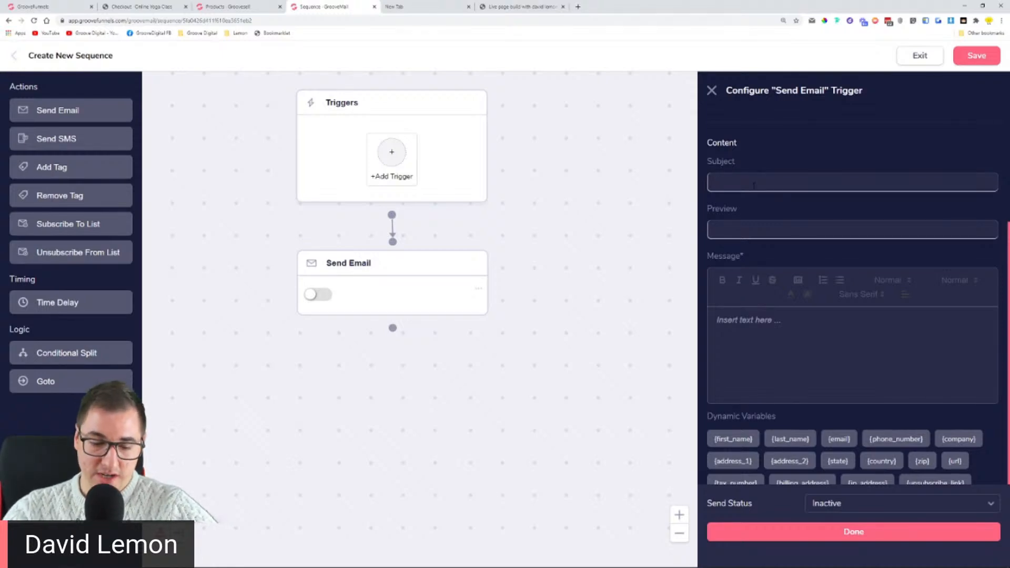
Step: Set subject 'Welcome to the Yoga World Online' and greeting 'Hey {first_name} Welcome to your yoga future!'
text(Welc)
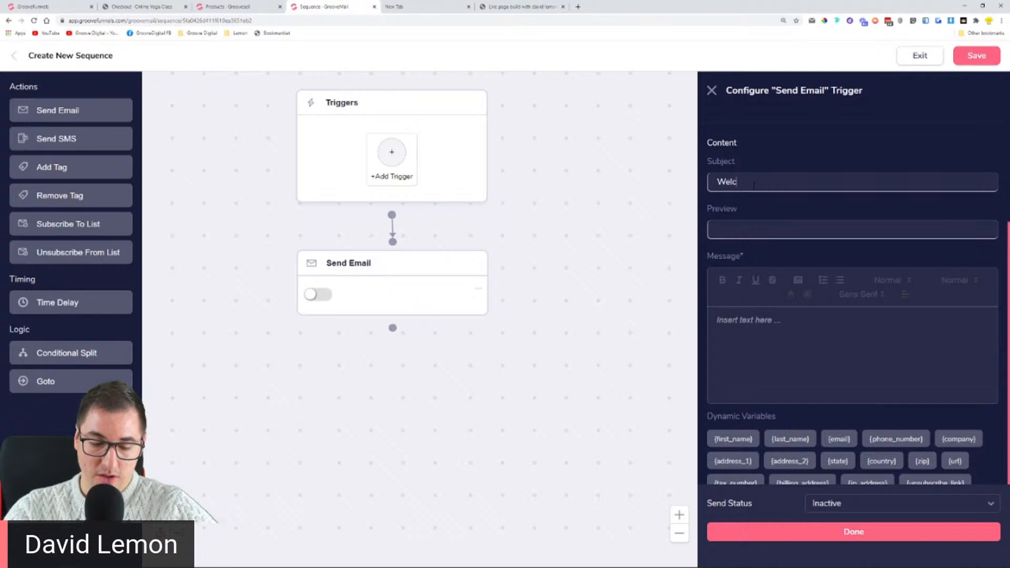
text(ome to the Yoga )
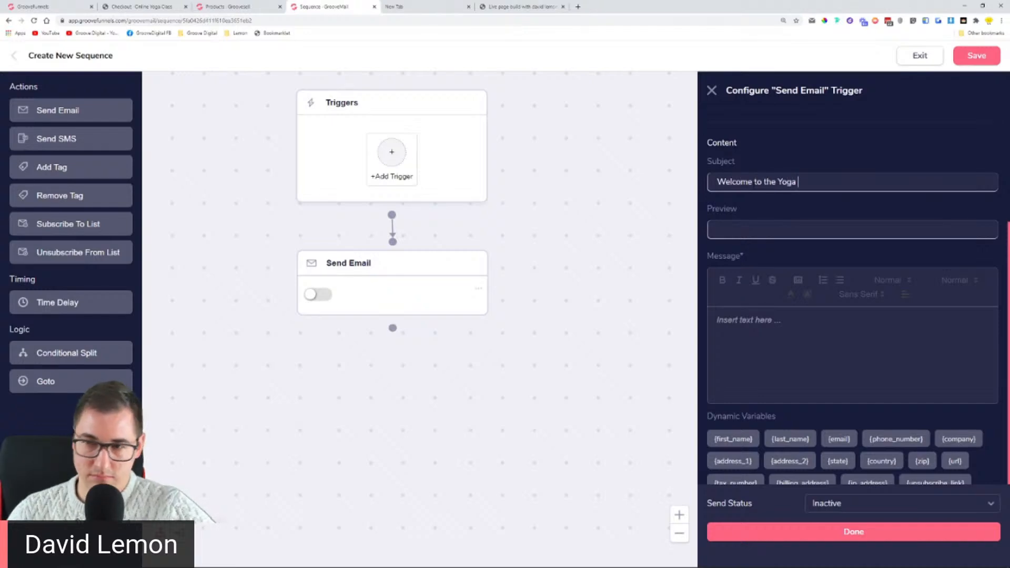
text(World Online)
click(822, 311)
text(Hey)
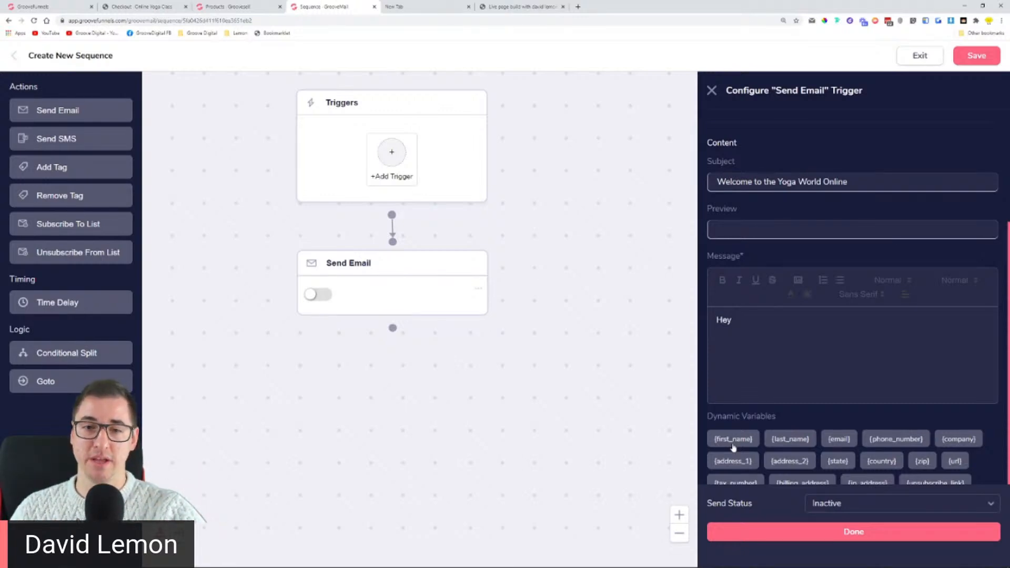
click(733, 438)
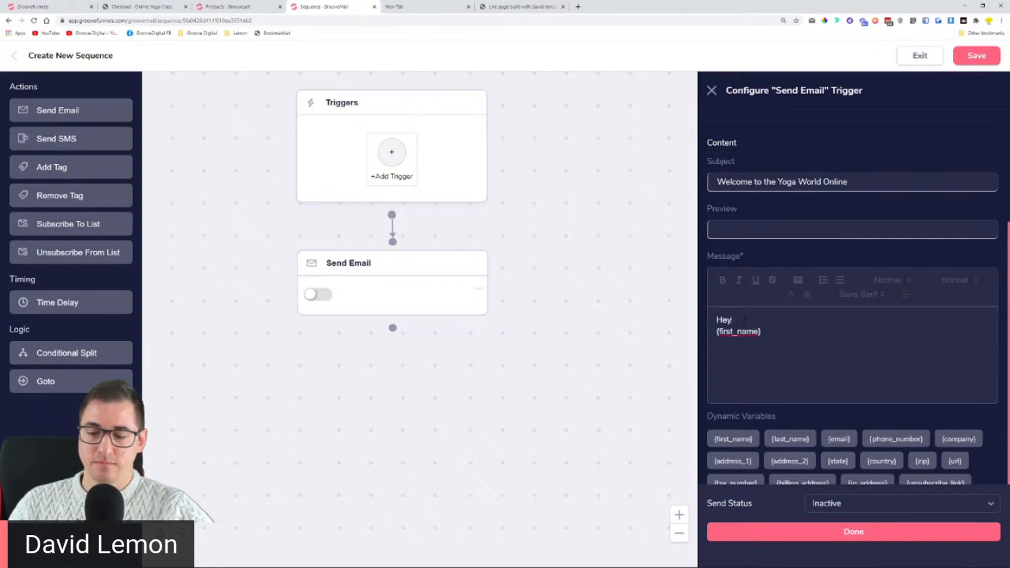
key(Delete)
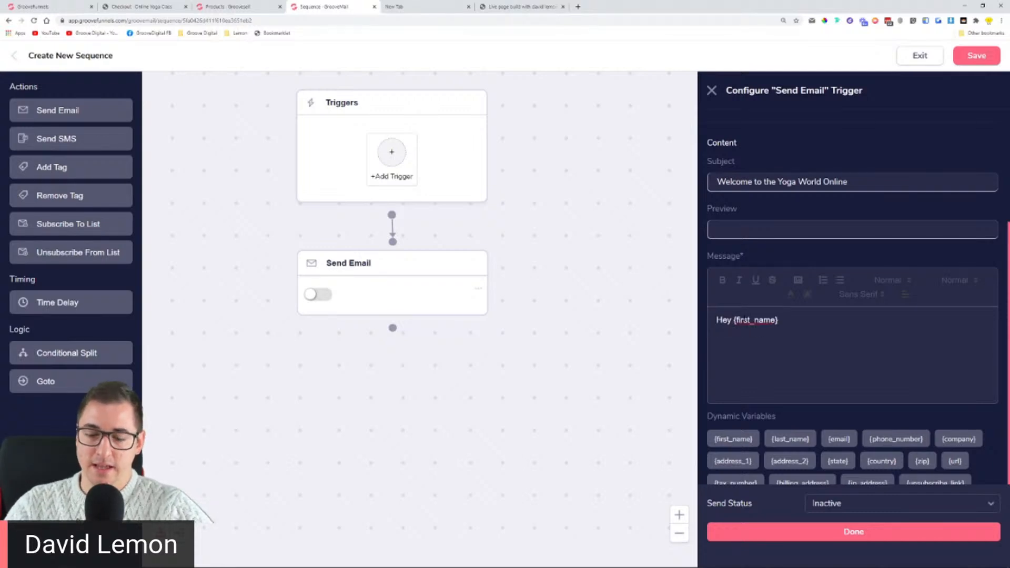
text(Welcome to )
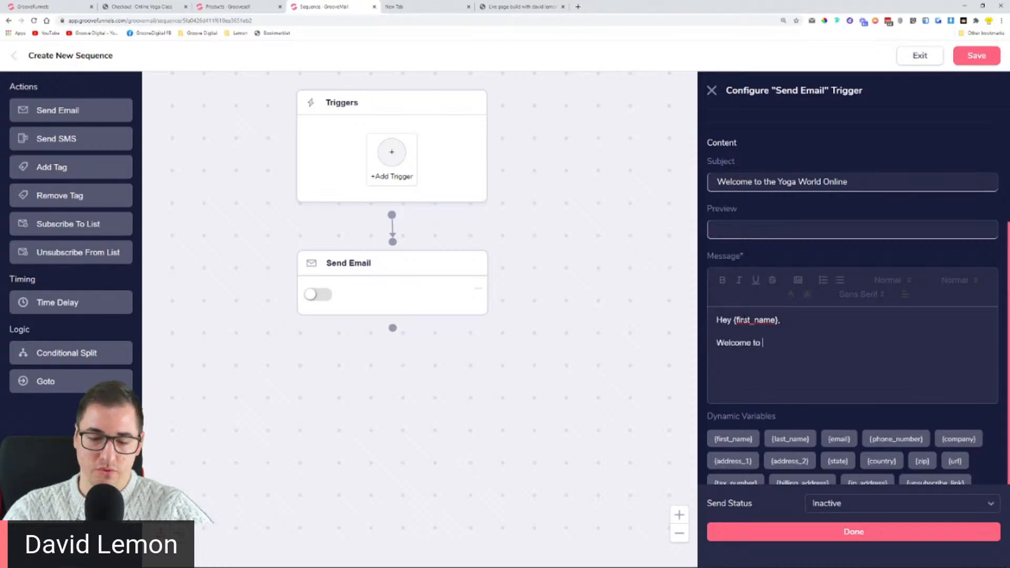
text(your yoga future)
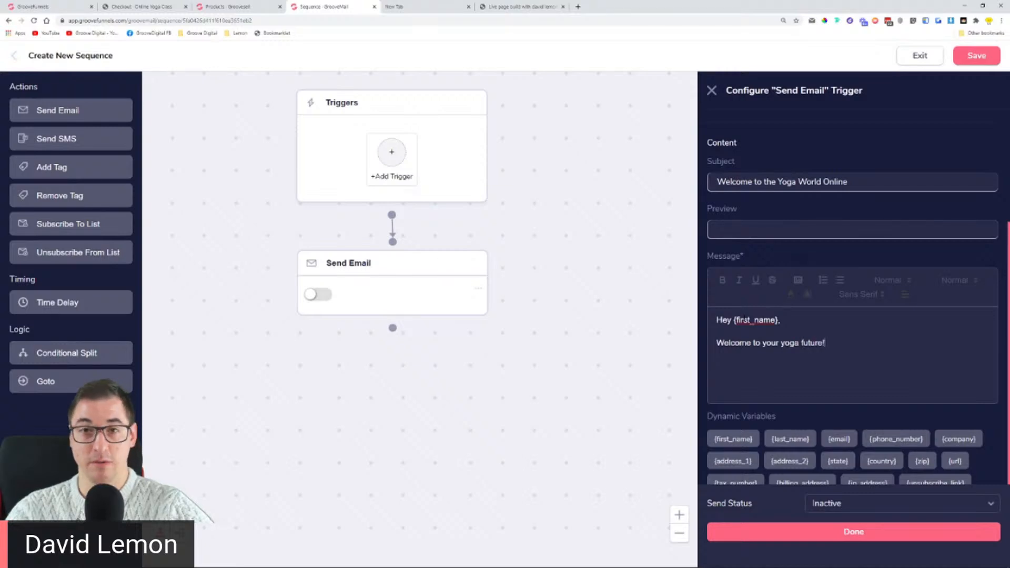
text(!)
Step: Add the line 'This is the best thing you could have done…', a 'Kind regards,' sign-off and sender's name
key(Return)
key(Return)
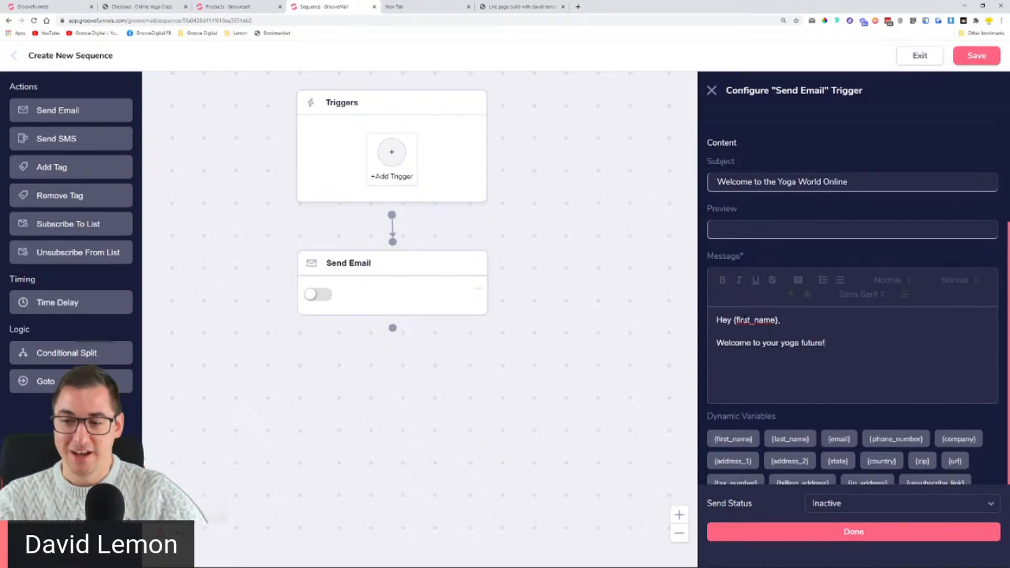
text(Thi)
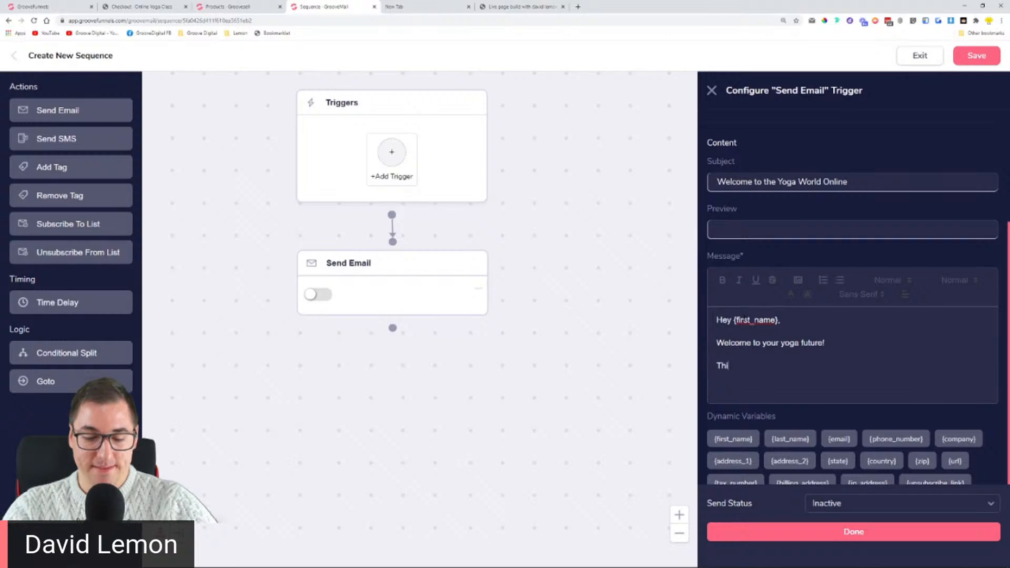
text(s is the best thig)
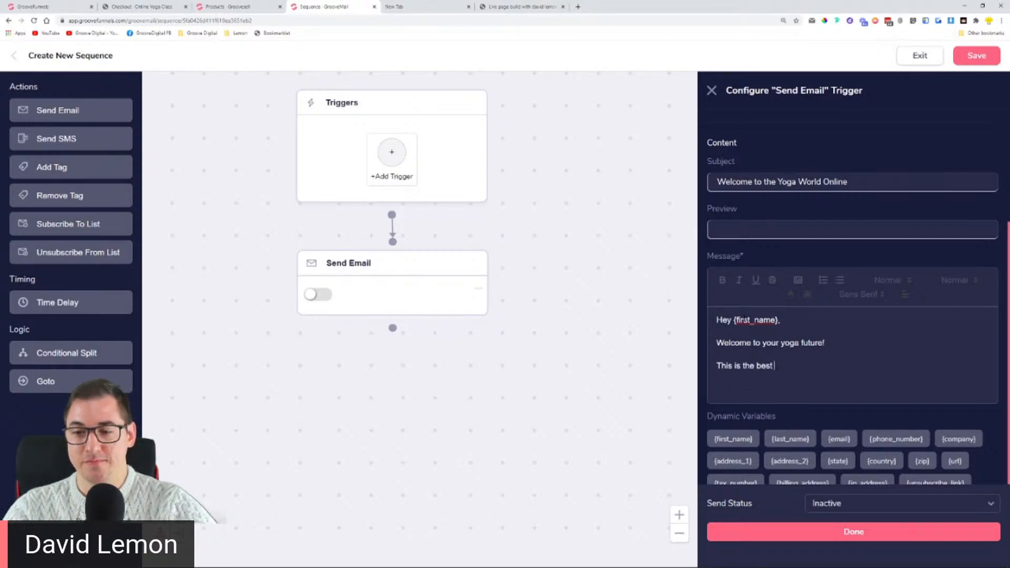
key(BackSpace)
text(ng you could have done for yo)
text(yoga)
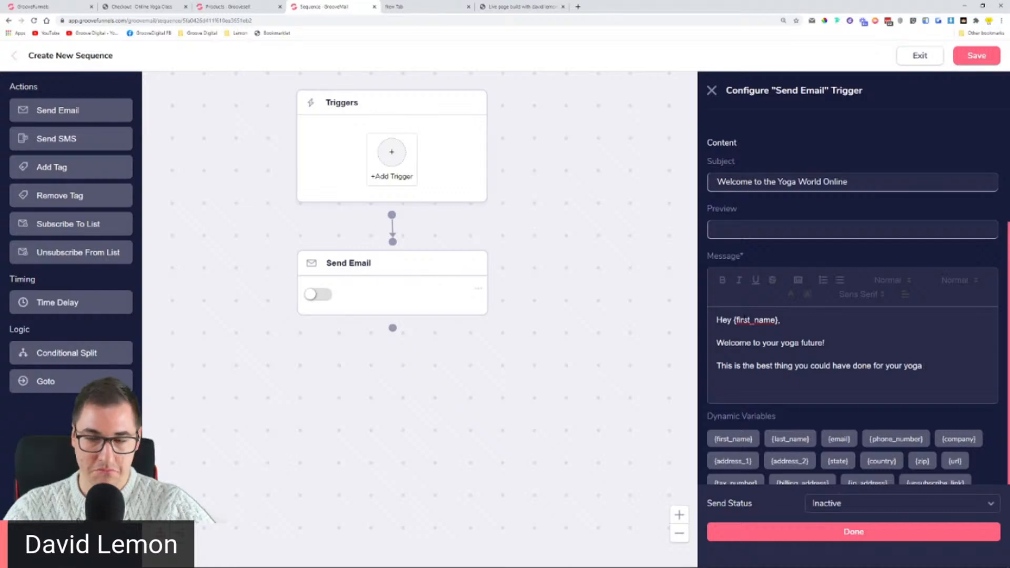
key(BackSpace)
key(BackSpace)
key(BackSpace)
key(BackSpace)
text(body.)
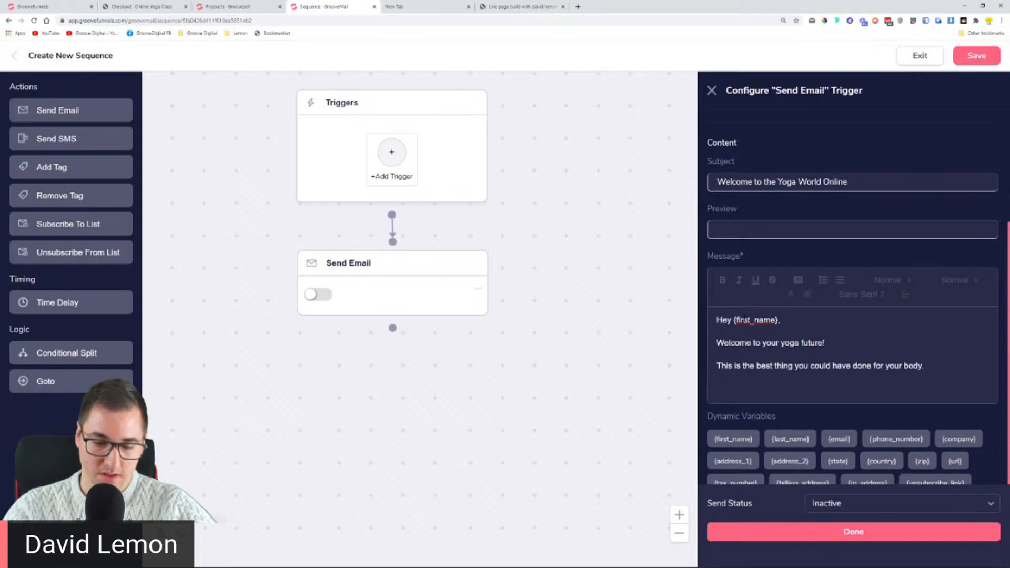
text(Kind)
key(BackSpace)
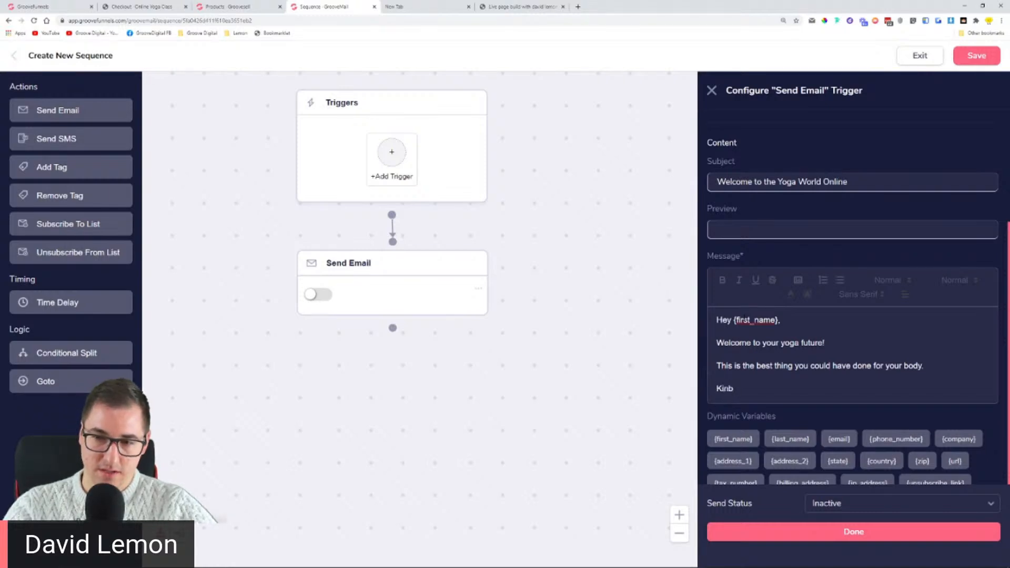
text(d regards,)
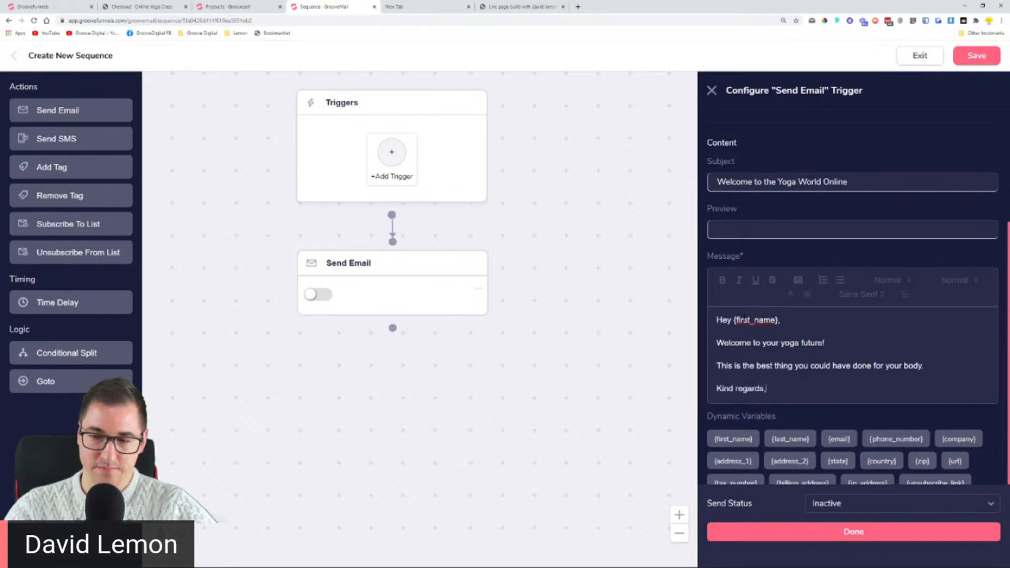
key(Return)
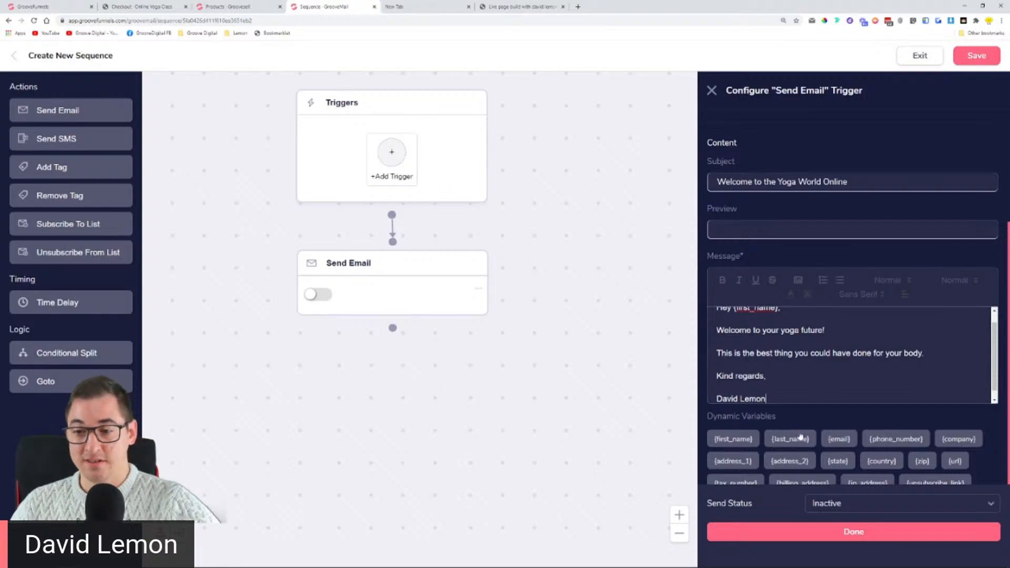
Step: Set the welcome email's Send Status to Active and save it
scroll(802, 438, down, 1)
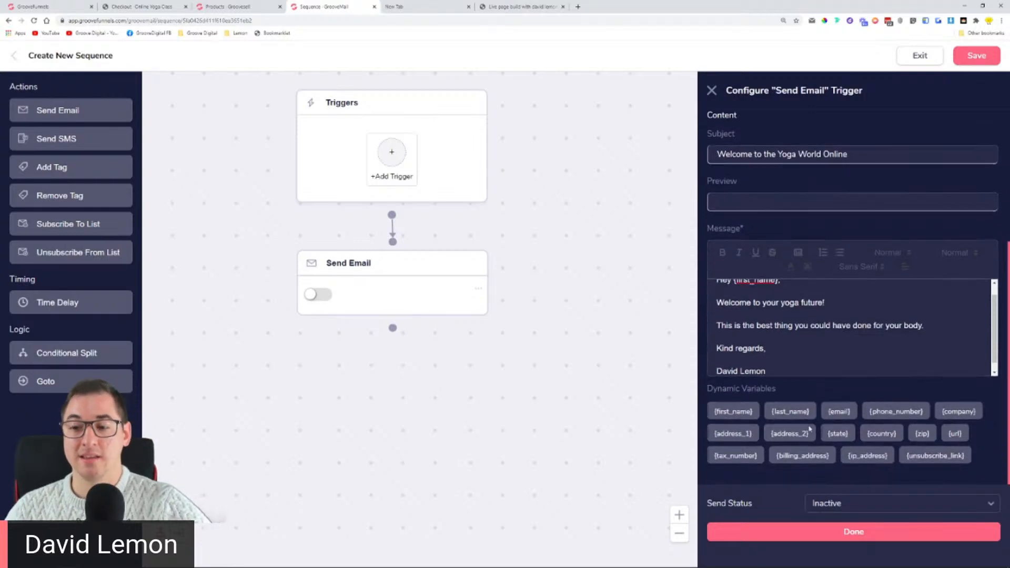
click(840, 507)
click(844, 519)
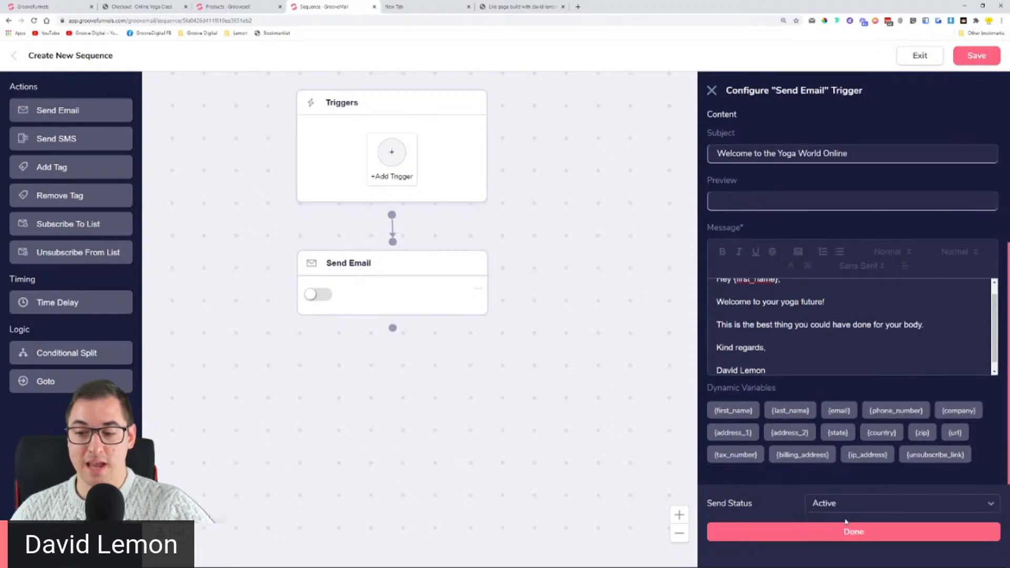
click(783, 531)
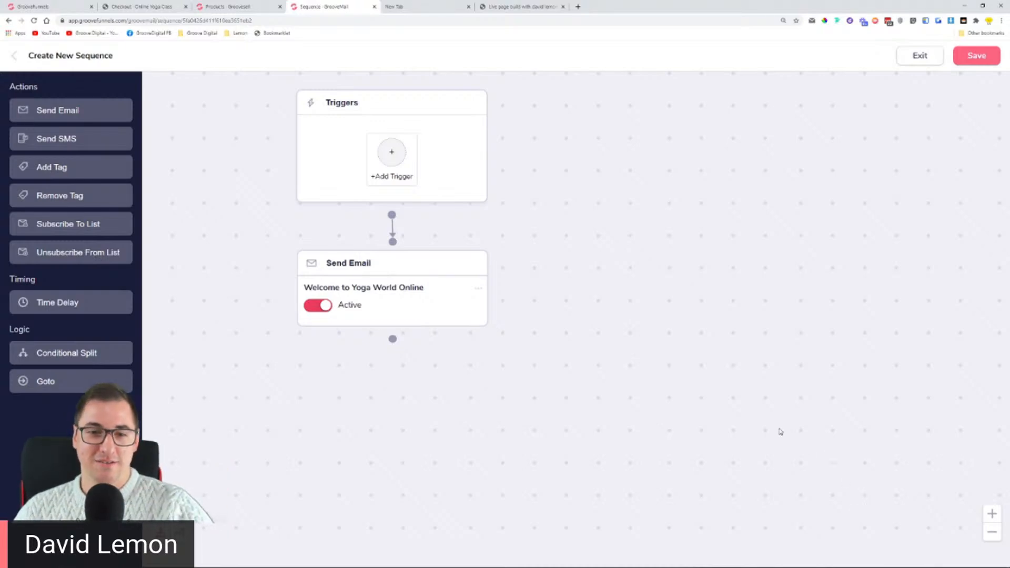
Step: Nudge the 'Welcome to Yoga World Online' email step slightly on the canvas
drag(401, 265, 400, 267)
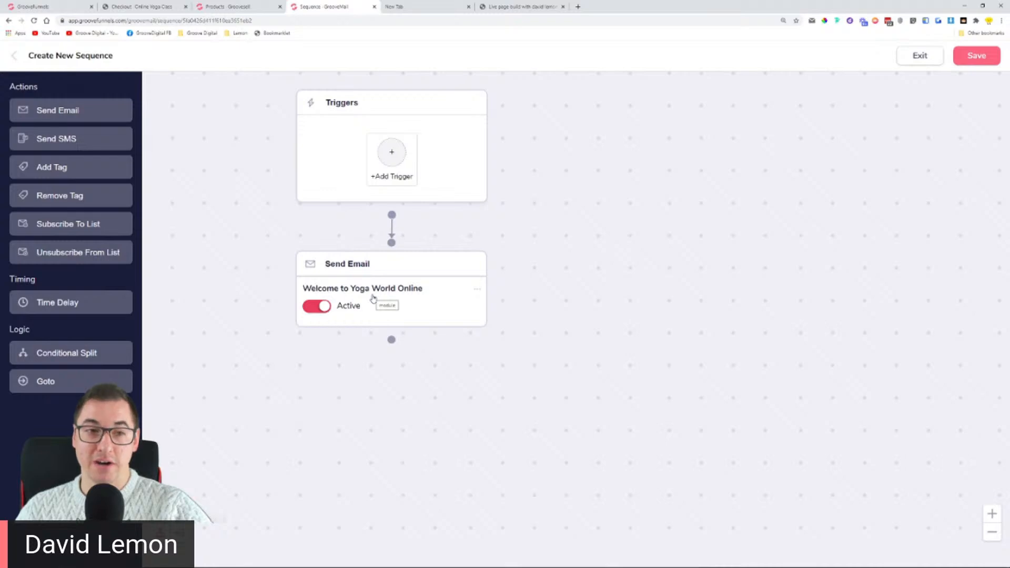
Step: Add a Time Delay waiting 1 day below the welcome email, then drag in another Send Email step
drag(79, 305, 397, 383)
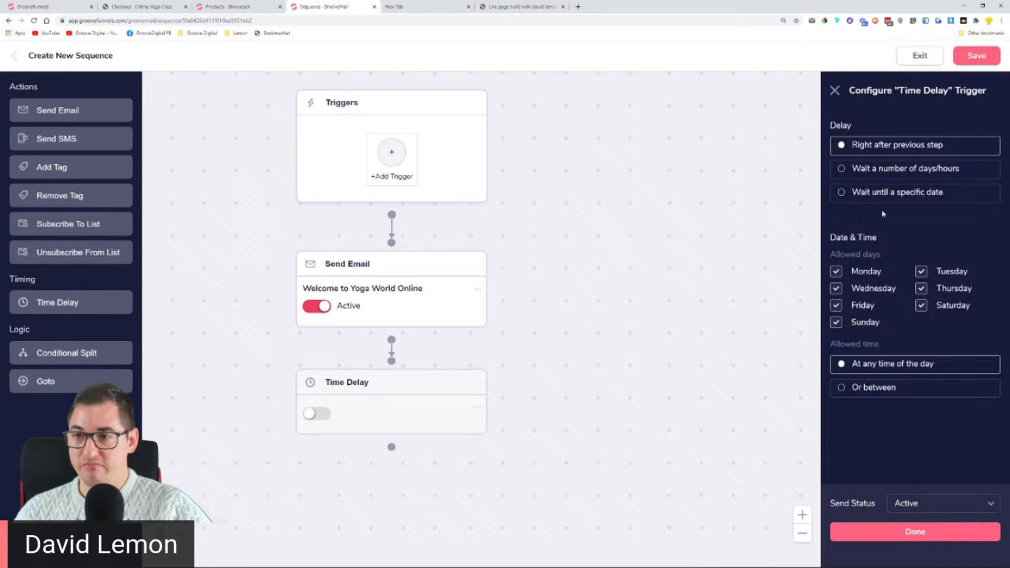
click(879, 169)
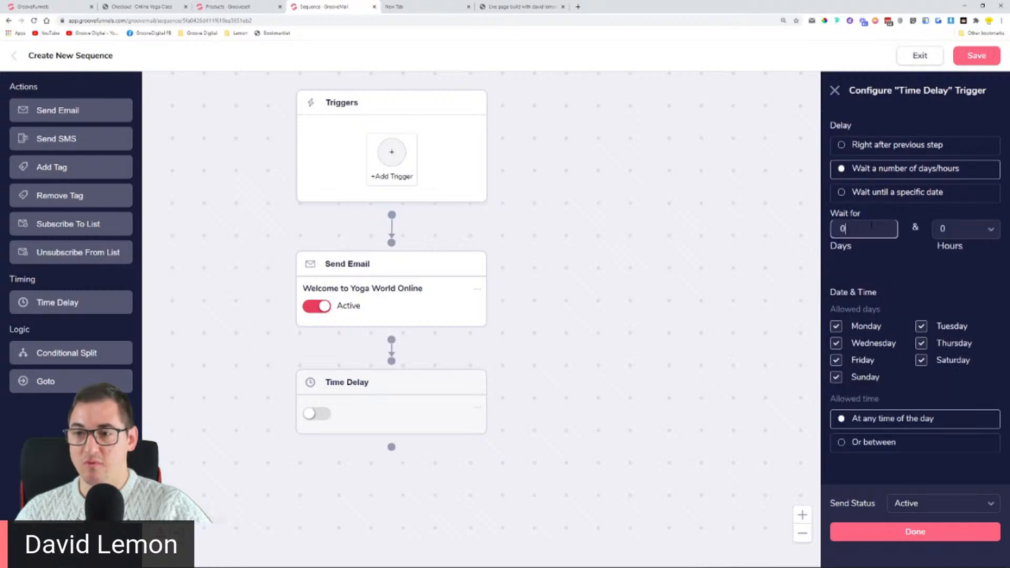
key(BackSpace)
text(1)
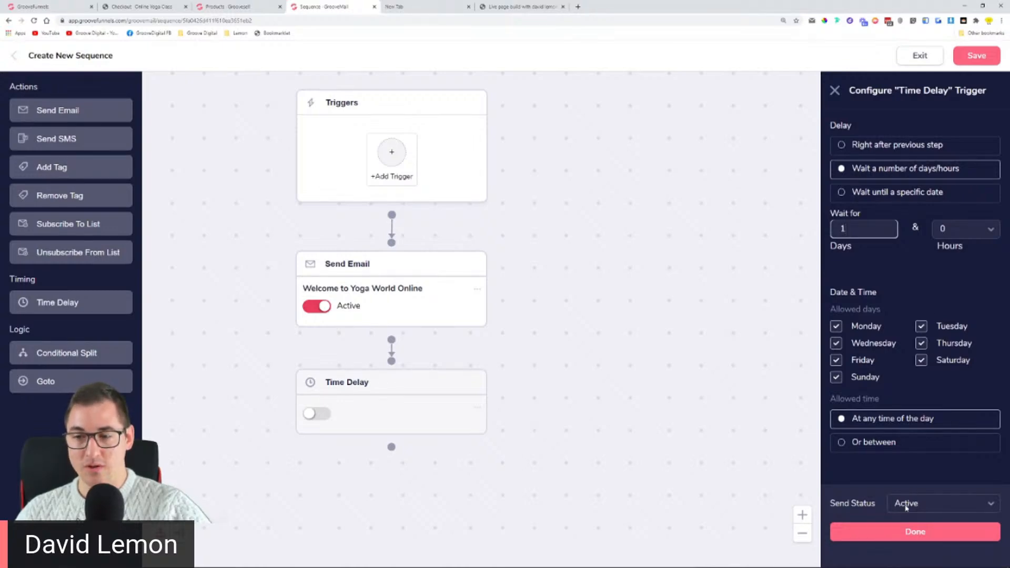
click(915, 535)
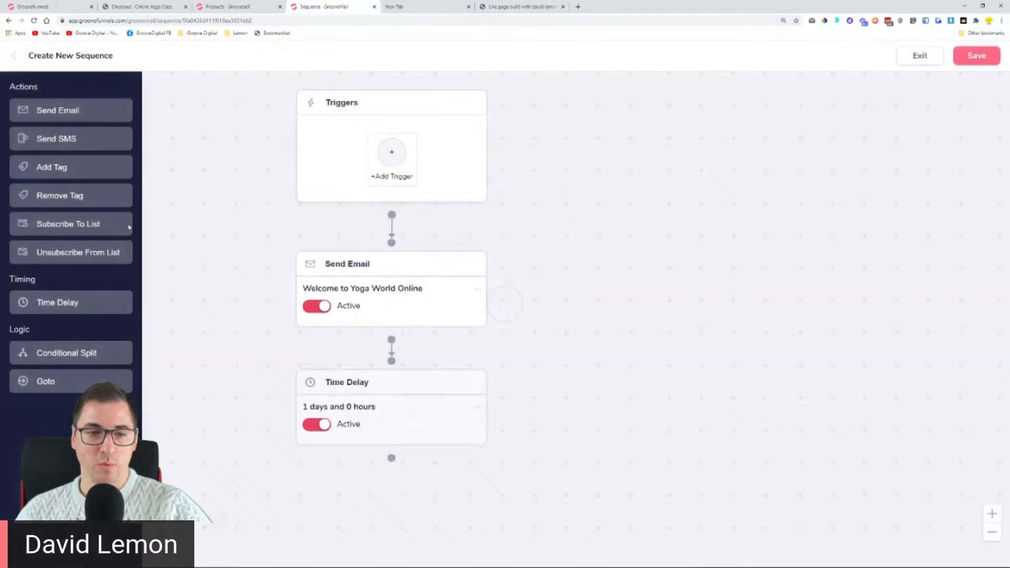
drag(61, 113, 399, 498)
Step: Place the new email under the delay and name its broadcast 'Your first day of yoga'
scroll(631, 457, down, 6)
drag(626, 445, 526, 295)
scroll(505, 294, up, 5)
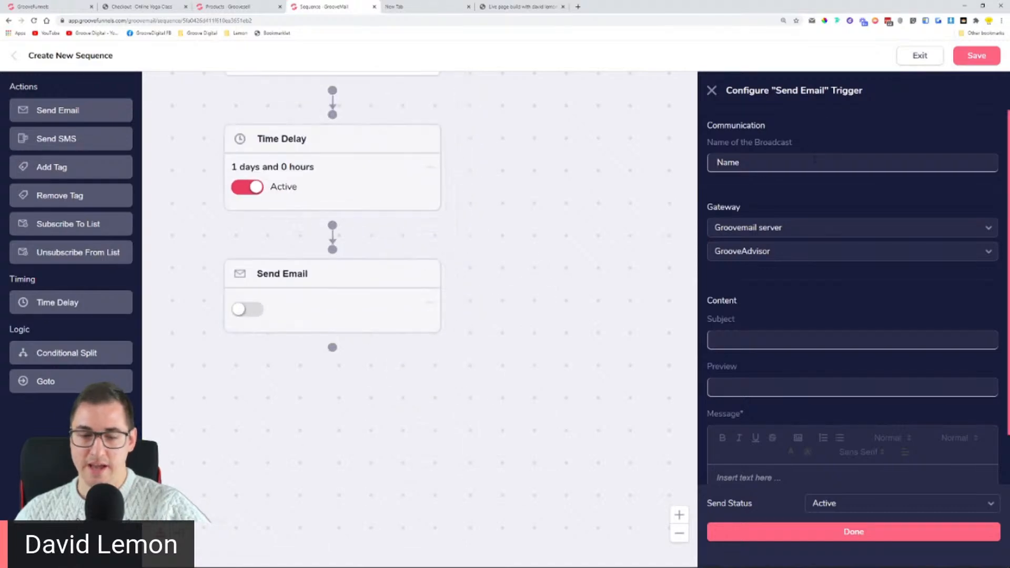
text(Your fir)
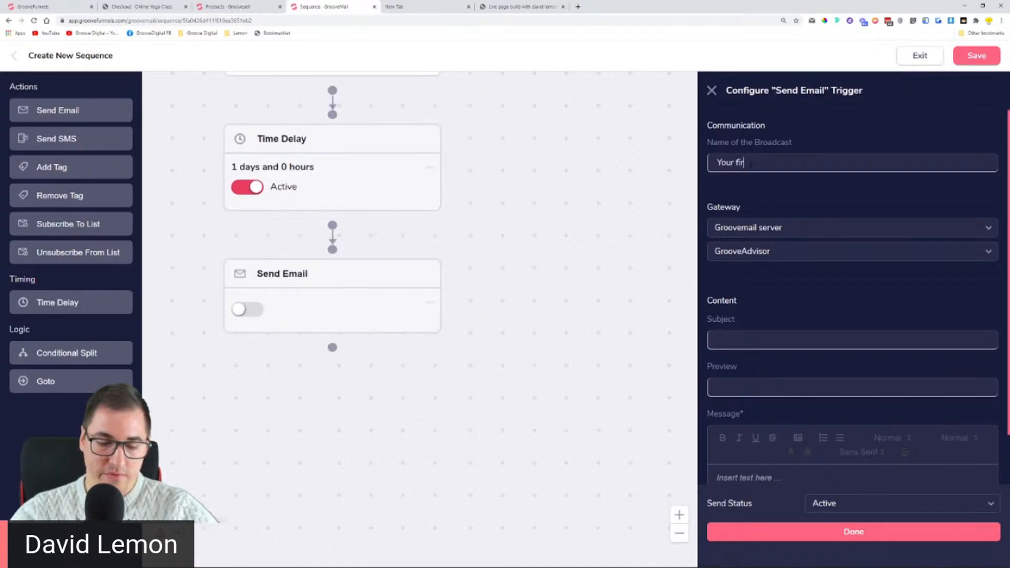
text(st day f)
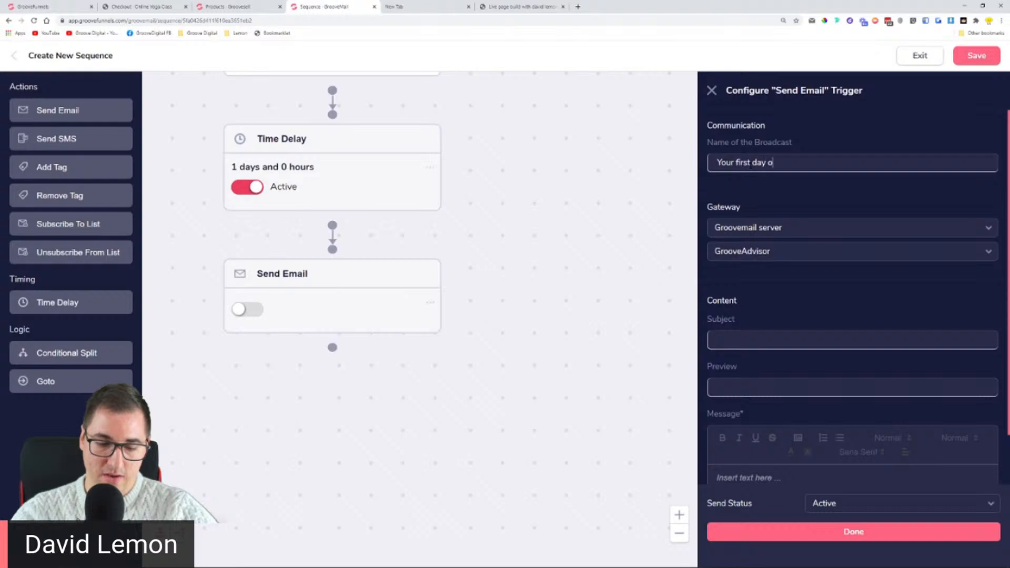
key(BackSpace)
text(of yoga)
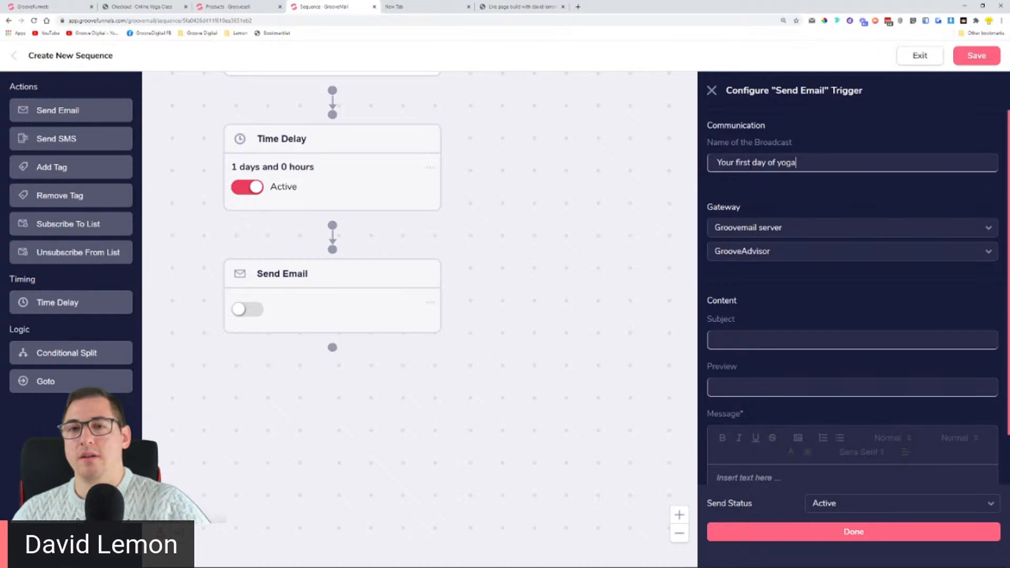
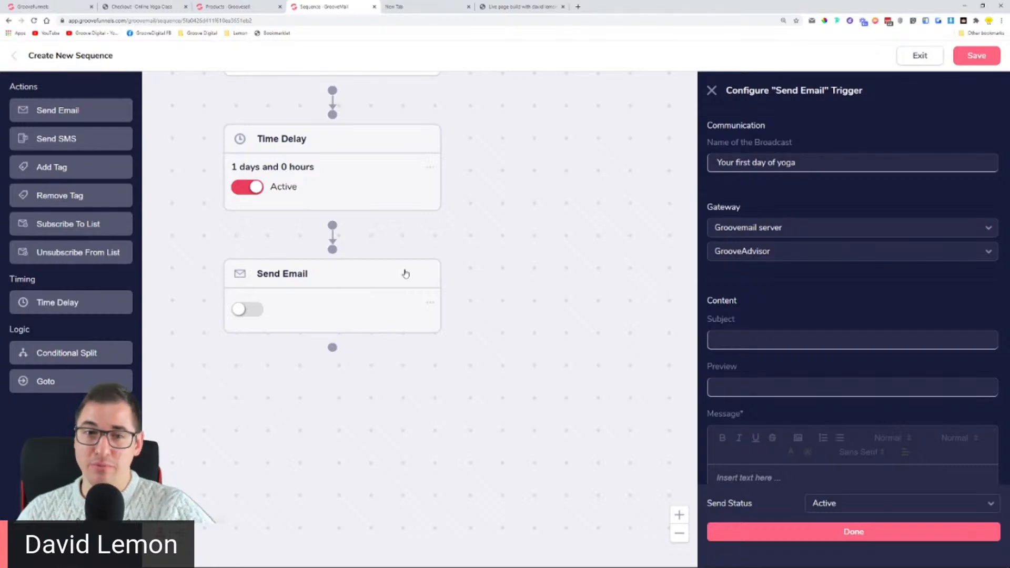
Step: Set the email subject to 'Let's get started' and copy it into the broadcast name
key(shift+Left)
key(shift+Left)
key(shift+Left)
key(shift+Left)
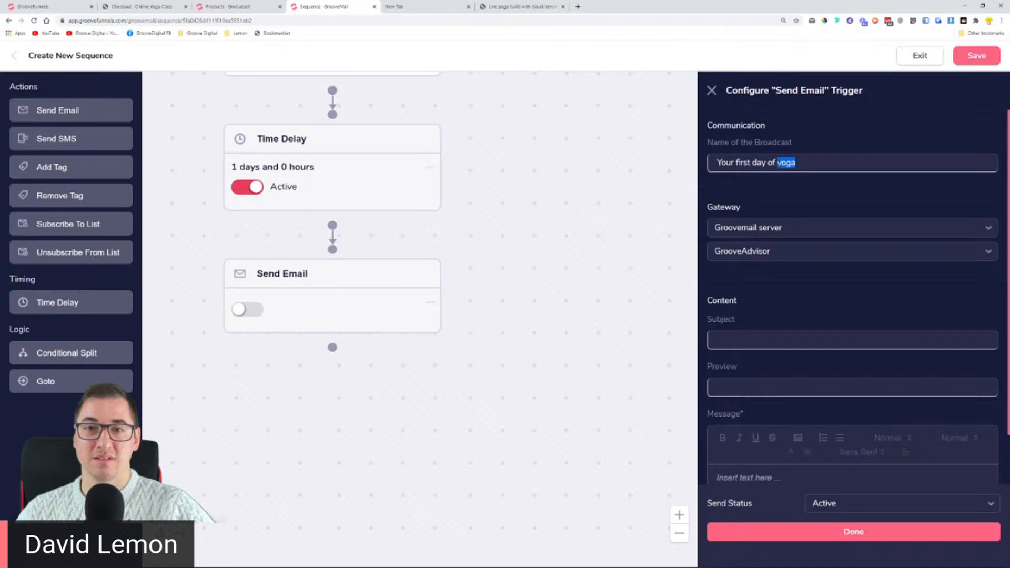
key(Right)
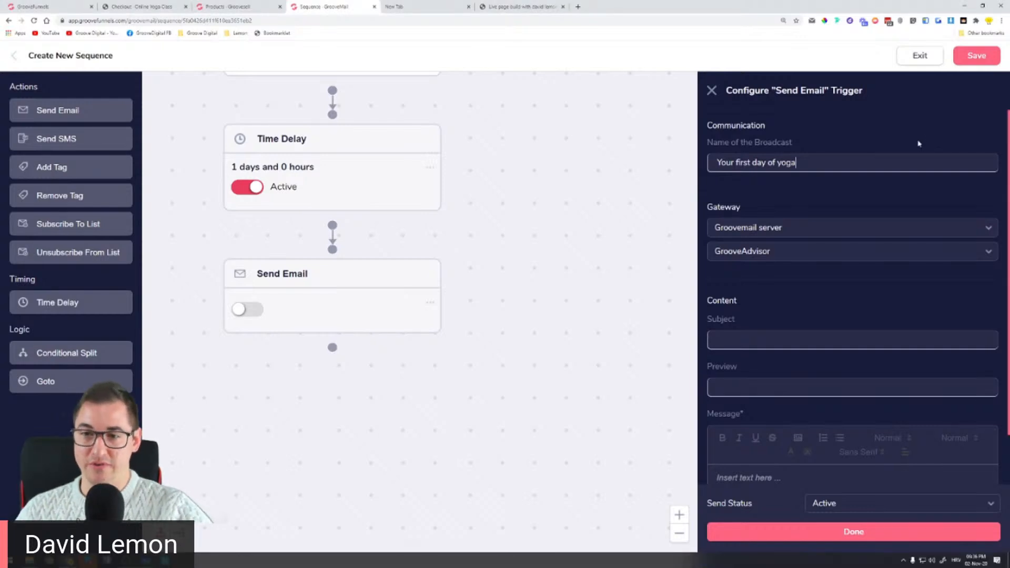
click(797, 337)
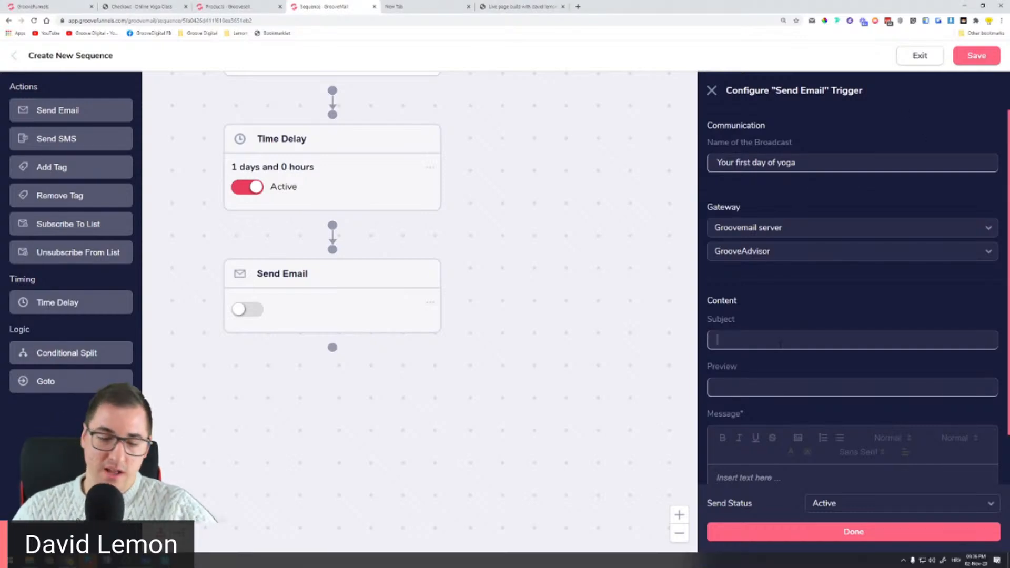
text(Let's)
key(BackSpace)
key(BackSpace)
text('s )
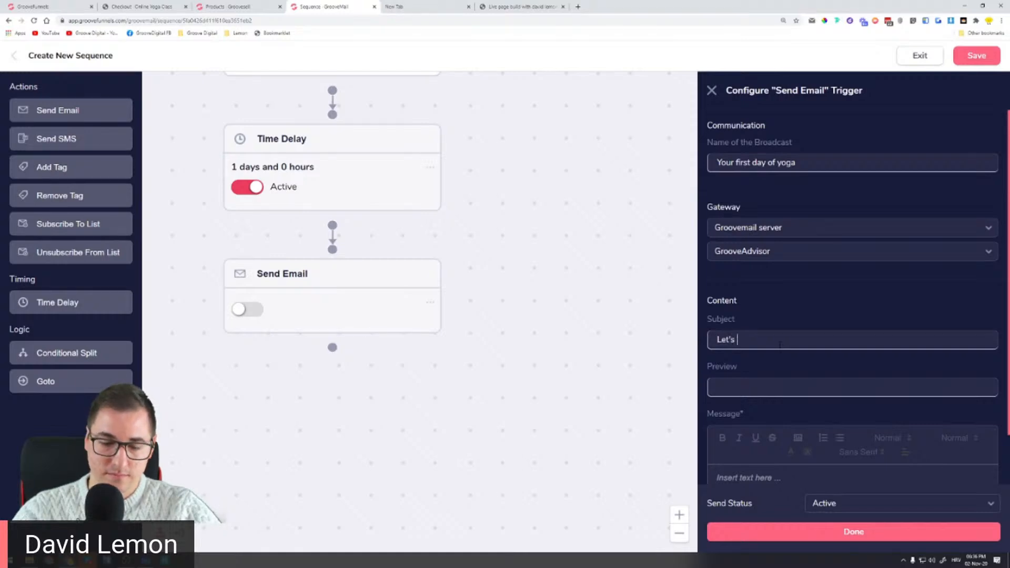
text(get st)
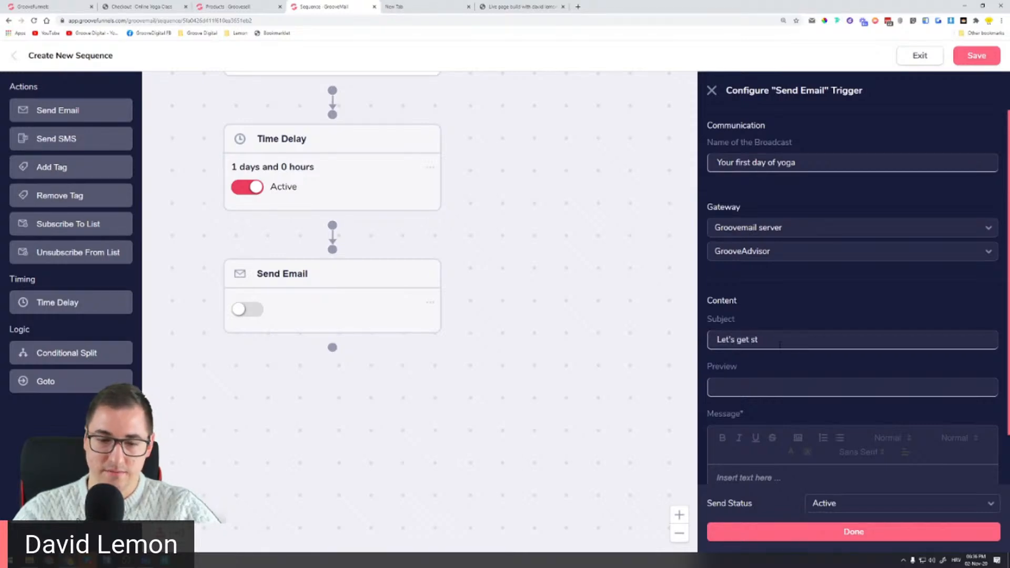
text(arted)
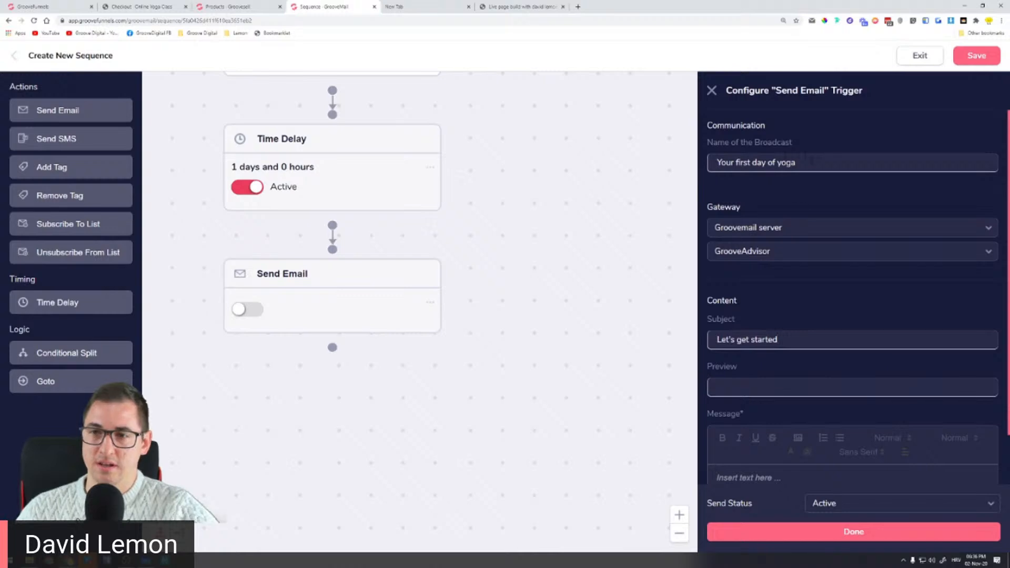
key(shift+Tab)
triple_click(799, 340)
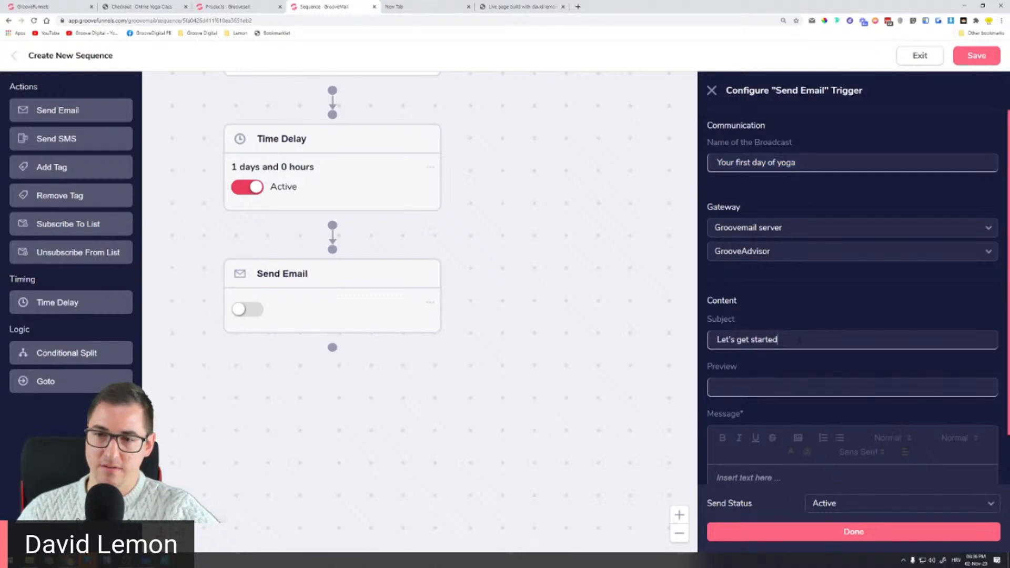
key(ctrl+c)
triple_click(805, 162)
key(ctrl+v)
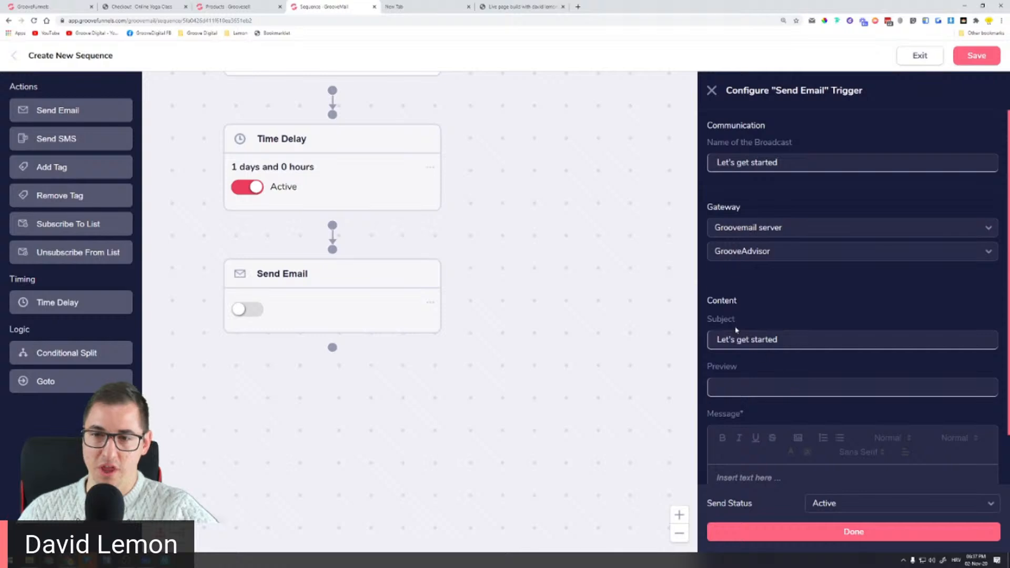
Step: Fill the message body with placeholder text and confirm the email step
drag(790, 349, 793, 309)
click(747, 478)
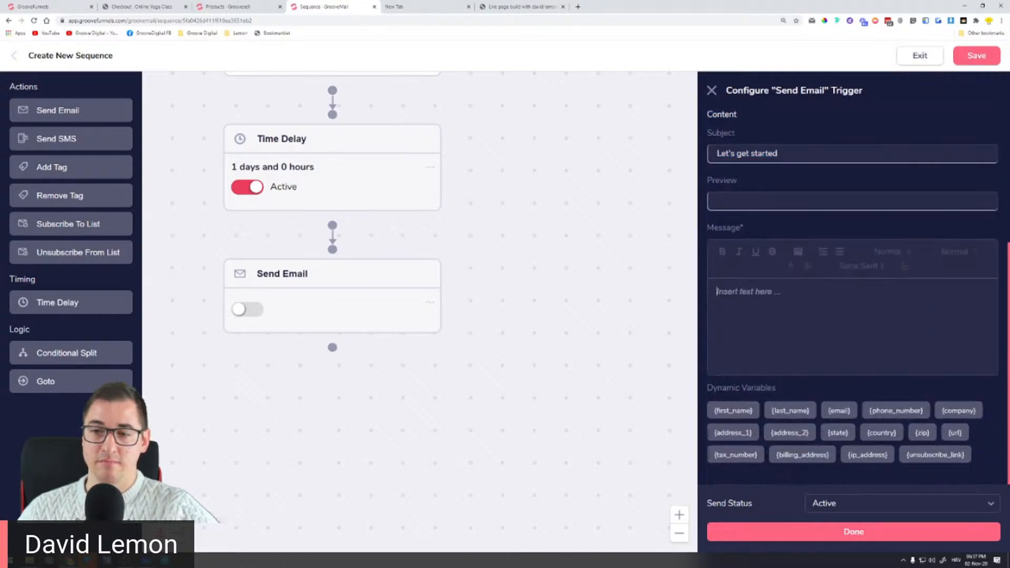
text(dfhjaodsfhjnčfsdjo ndfohndčfojhn djkf h)
click(804, 532)
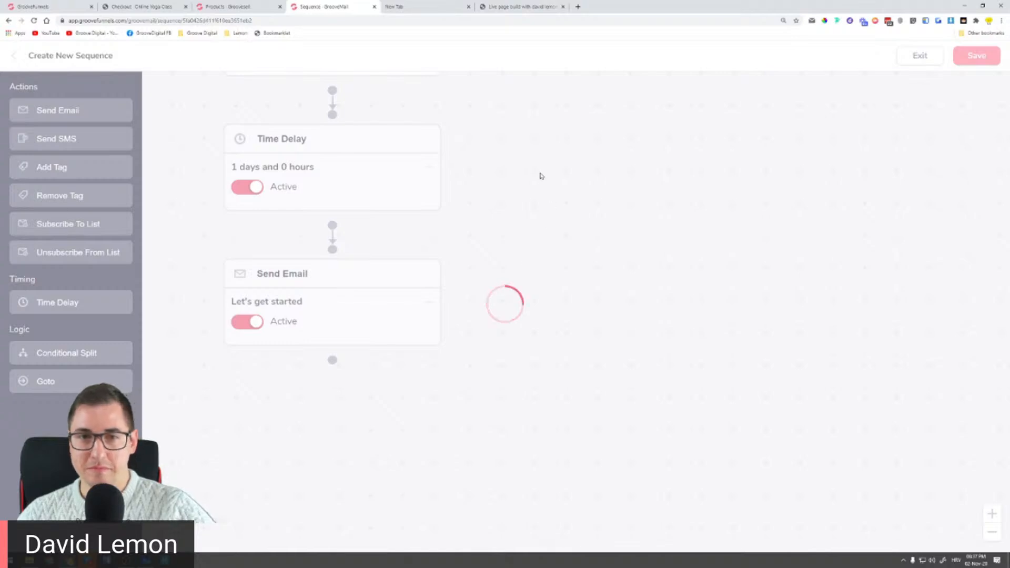
Step: Review the welcome email, 1-day delay and 'Let's get started' flow, then save the sequence
drag(538, 146, 555, 98)
drag(519, 316, 592, 181)
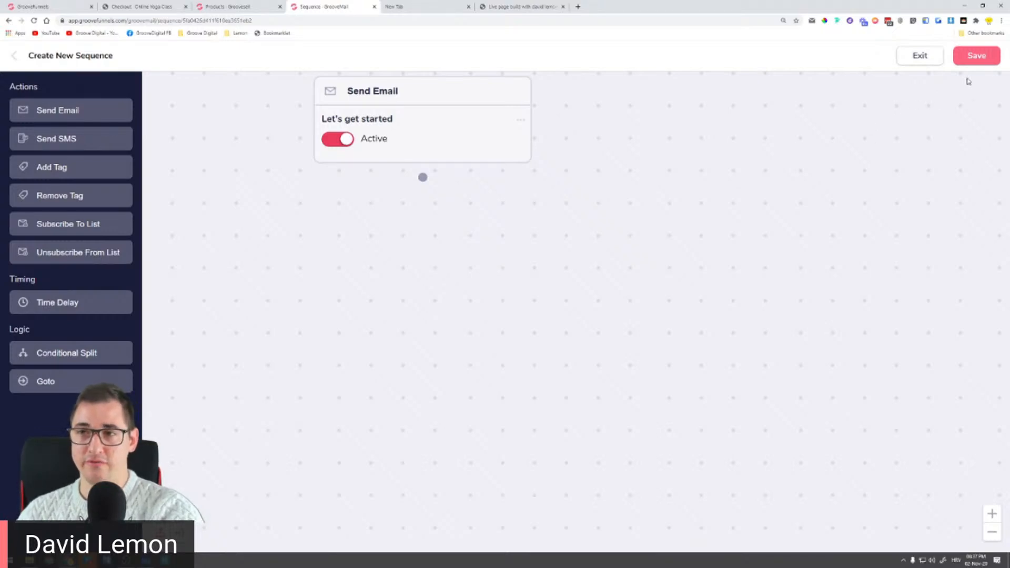
scroll(713, 174, up, 10)
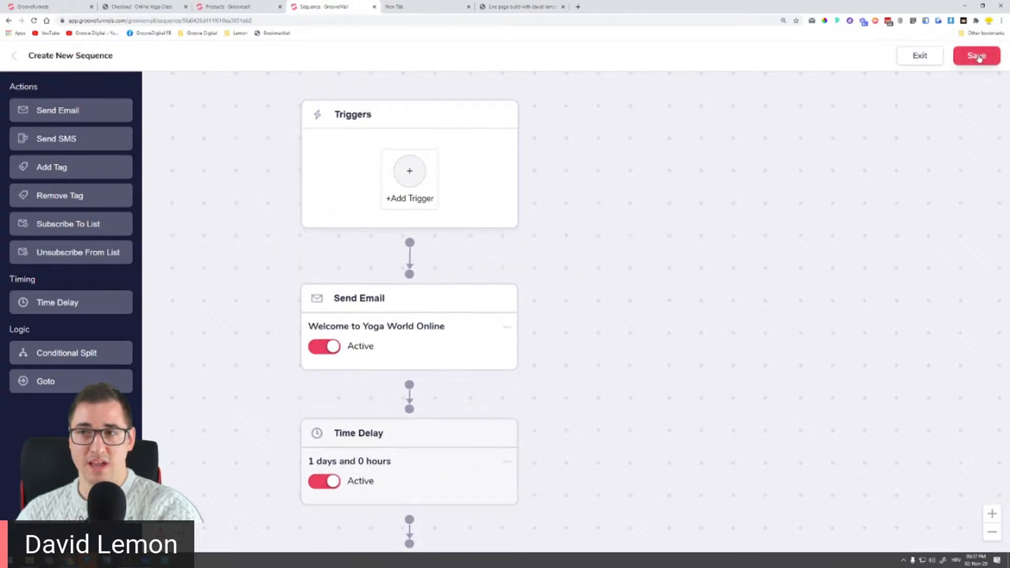
click(977, 56)
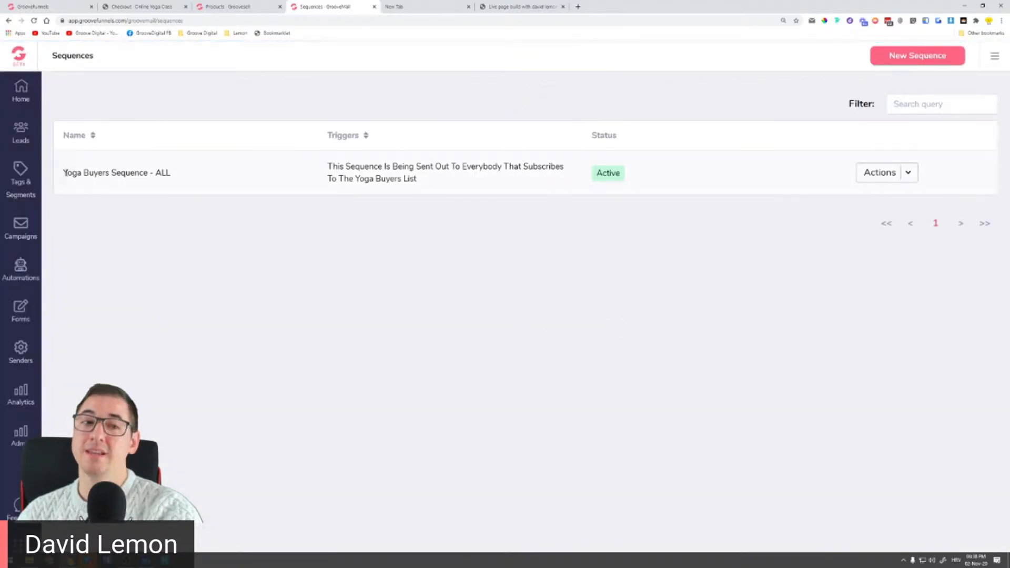
Step: Open the actions menu for 'Yoga Buyers Sequence - ALL' on the Sequences list
double_click(603, 174)
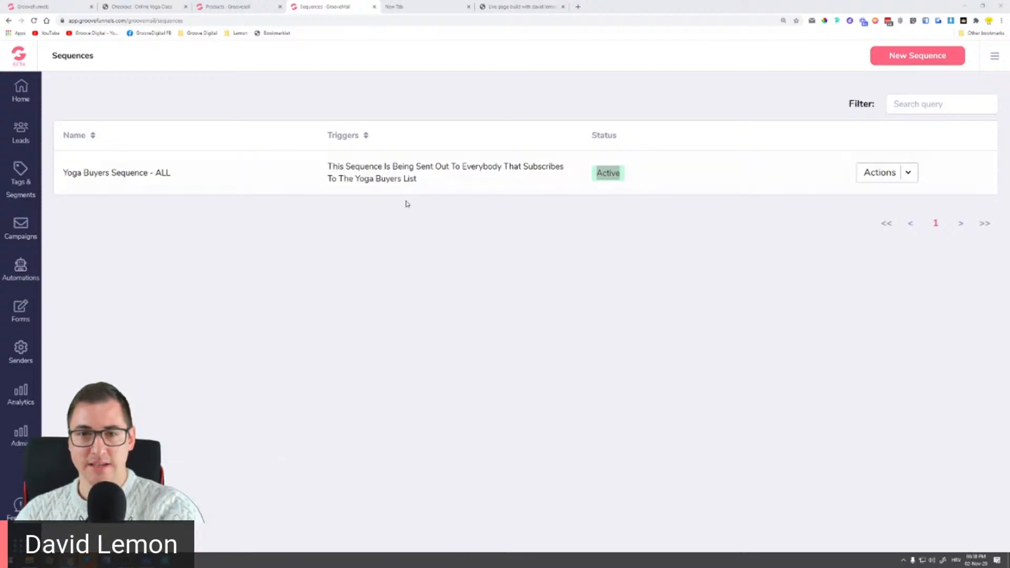
click(905, 174)
Step: Reopen the Yoga Buyers sequence editor and add another Send Email step at the end
click(893, 203)
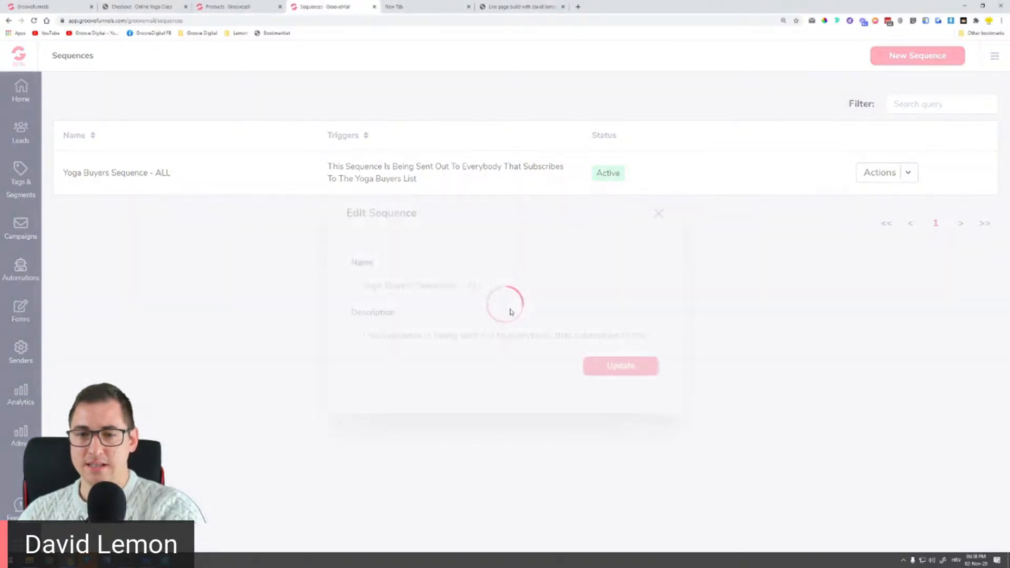
click(597, 364)
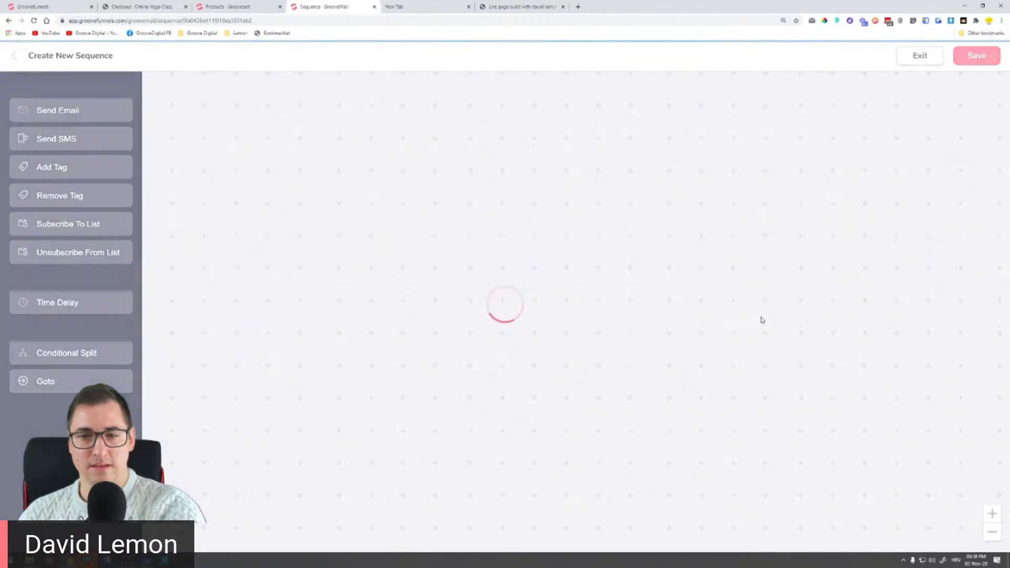
drag(532, 469, 535, 226)
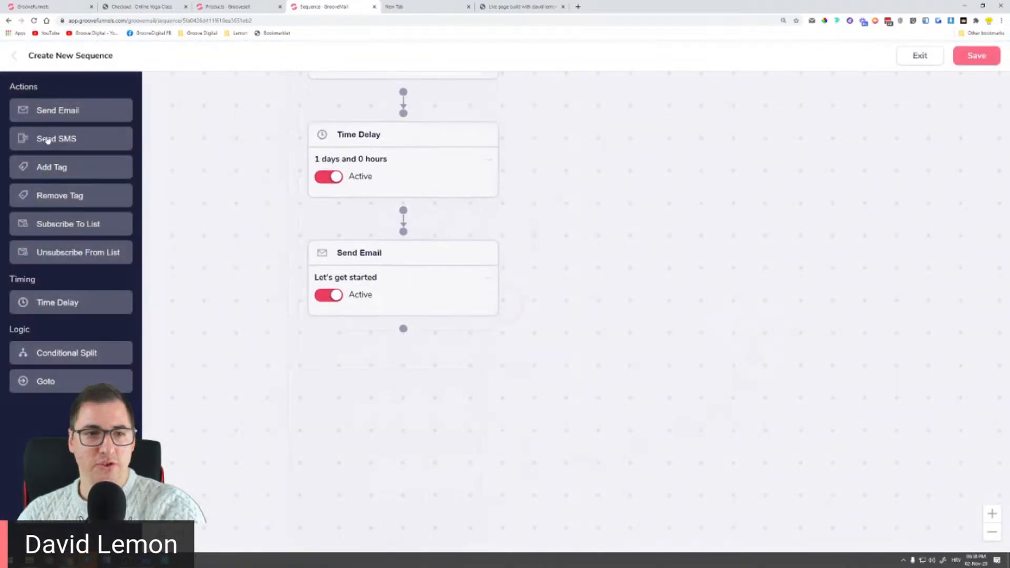
click(56, 116)
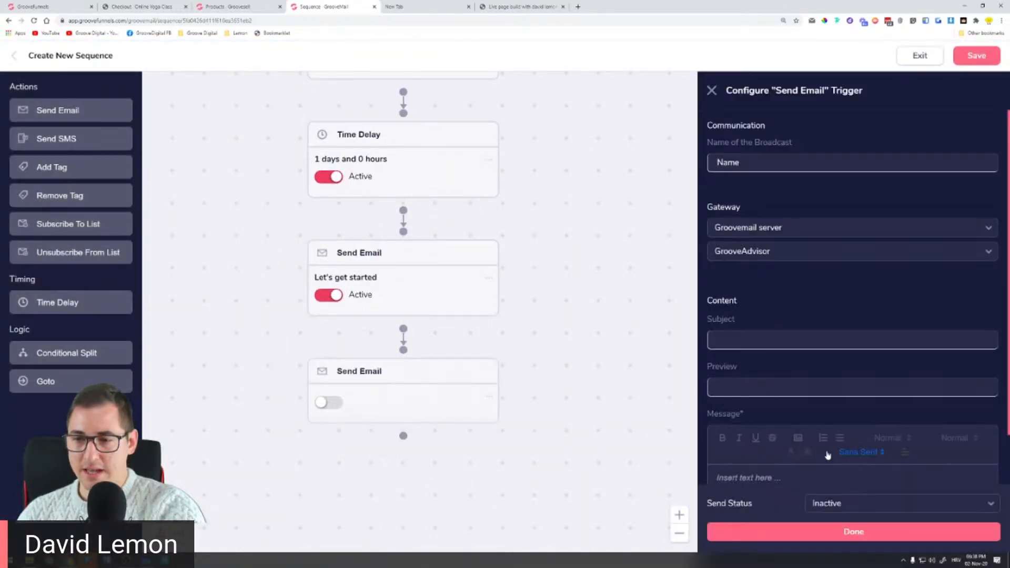
Step: Look over the new email's heading and text size options, clear its body, then exit the editor
click(932, 442)
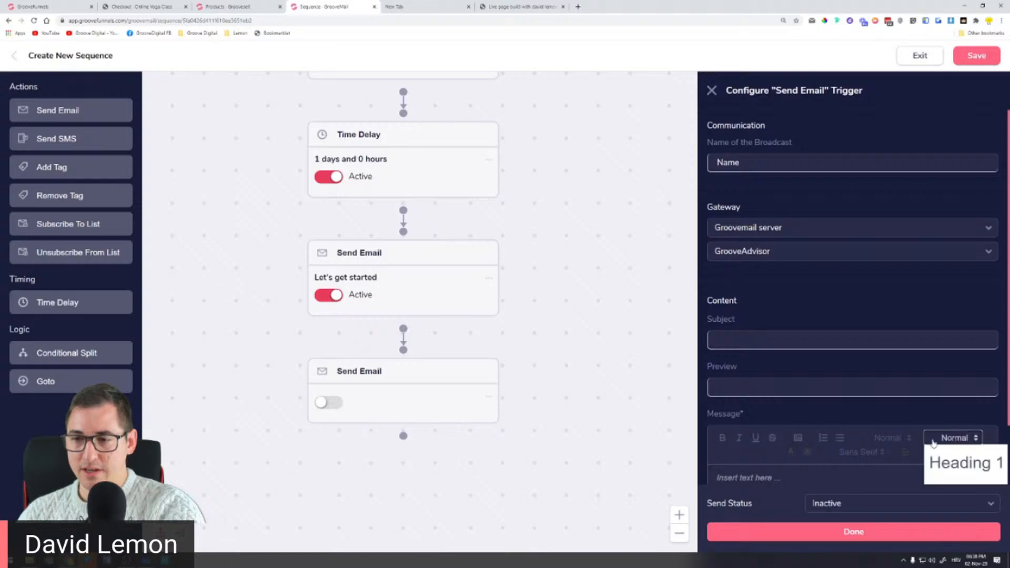
click(872, 438)
click(840, 440)
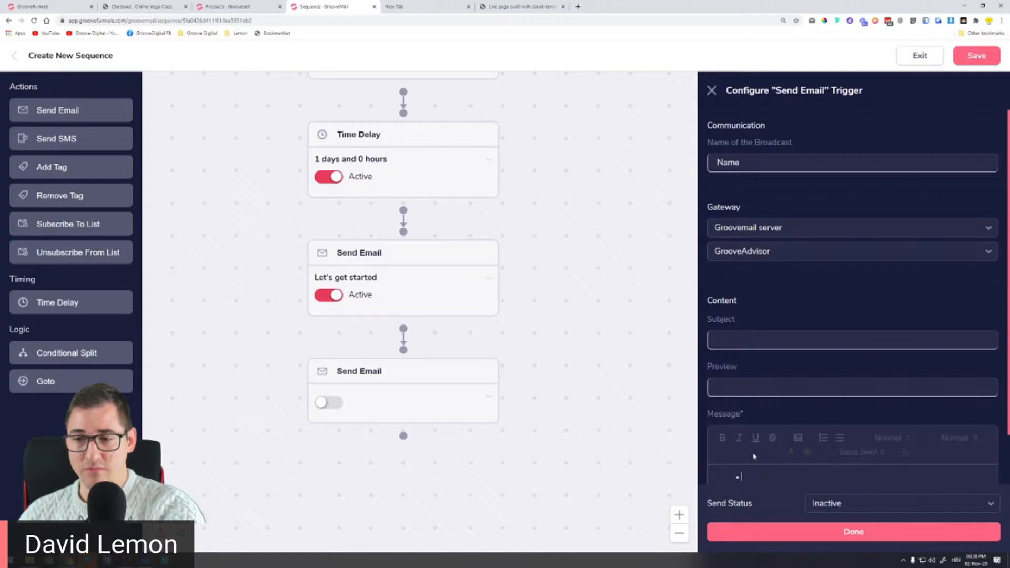
key(BackSpace)
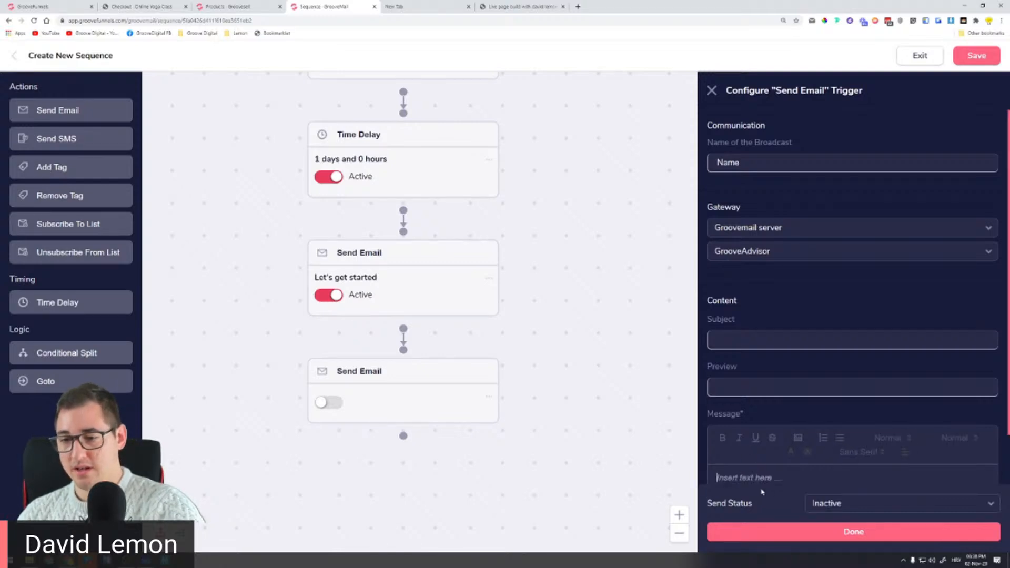
scroll(854, 432, down, 3)
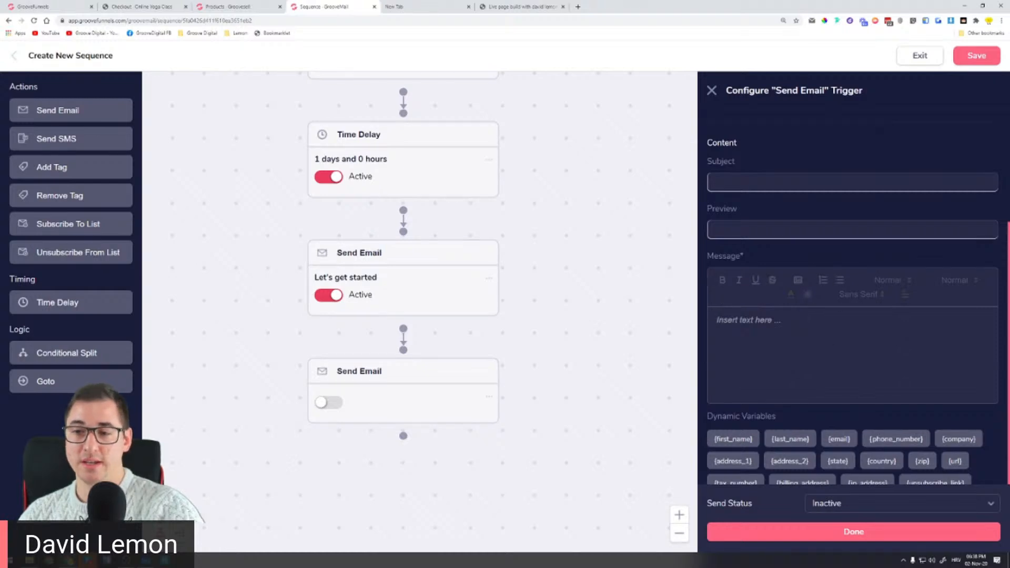
scroll(817, 310, up, 1)
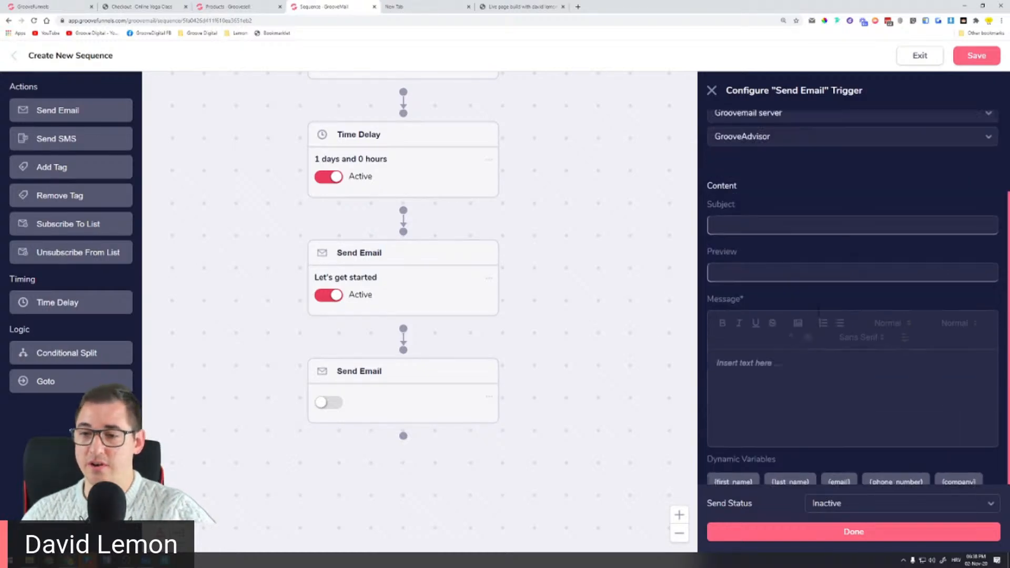
scroll(819, 311, up, 1)
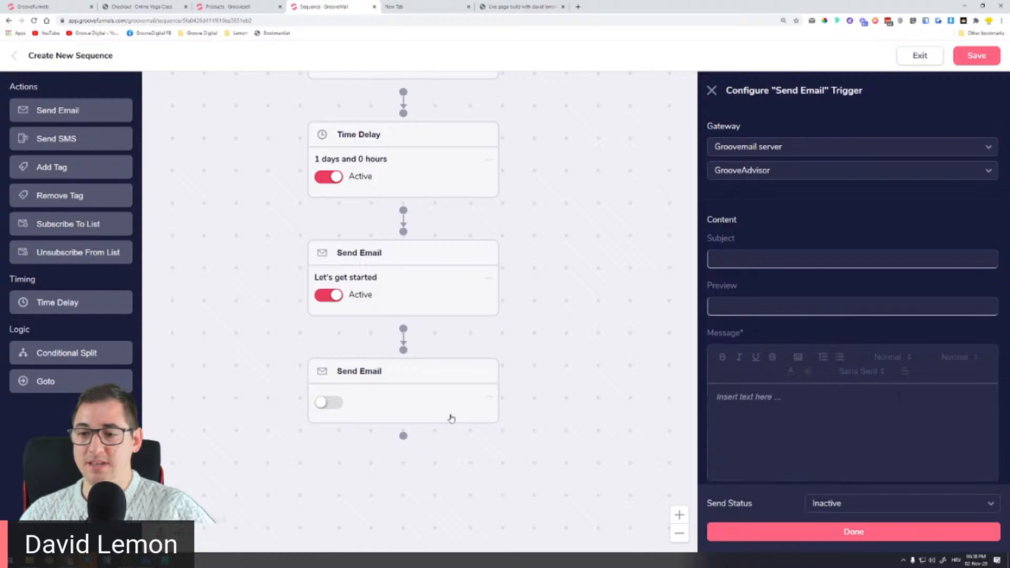
click(489, 396)
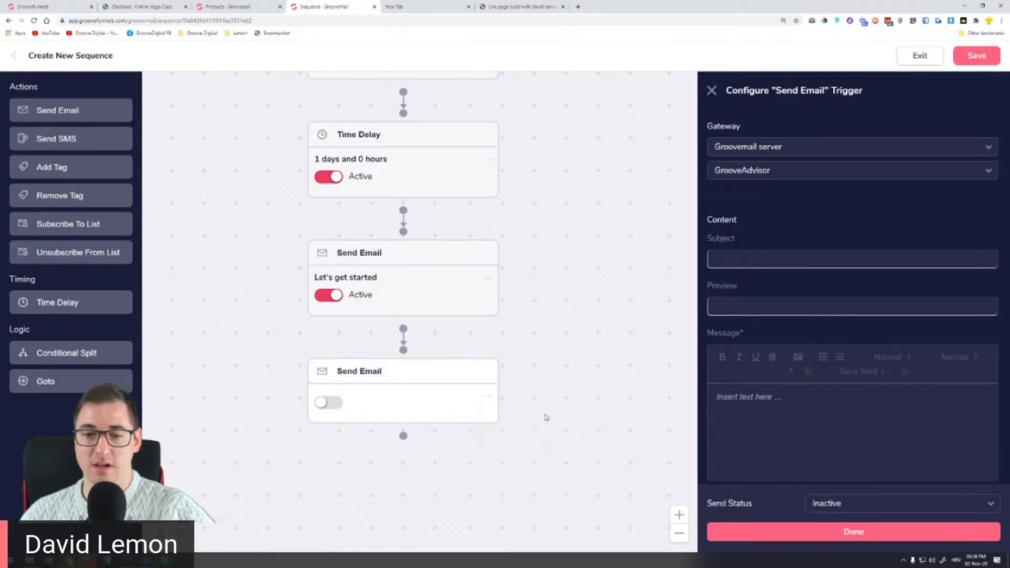
click(490, 398)
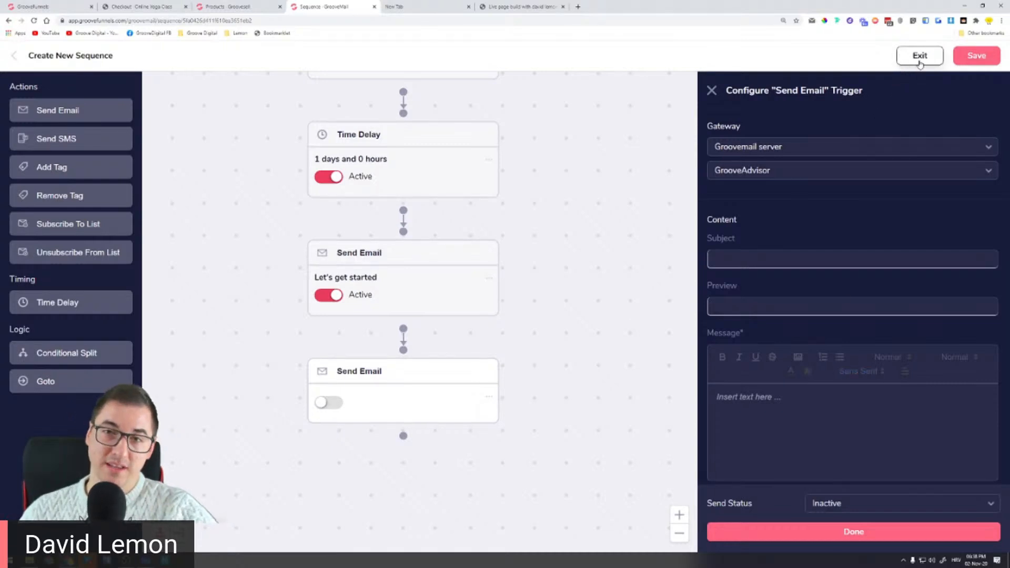
click(919, 62)
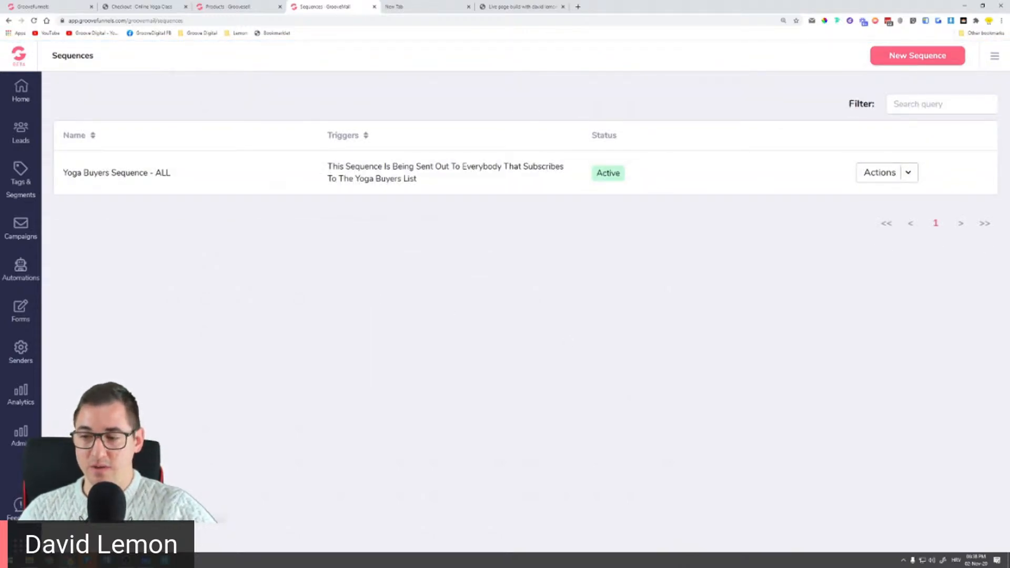
Step: Close the TasksBoard window and go to the Automations list
click(146, 560)
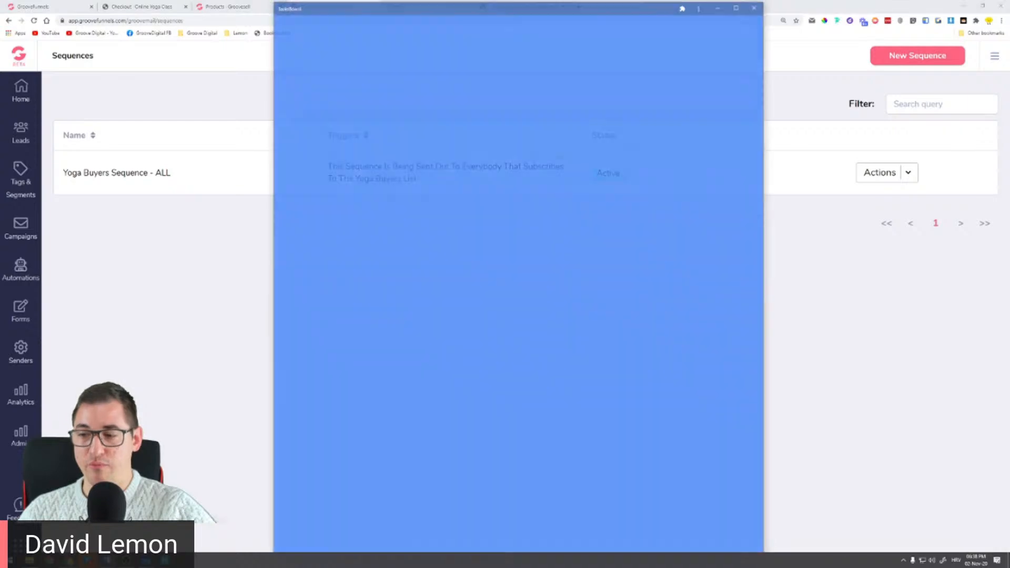
click(759, 7)
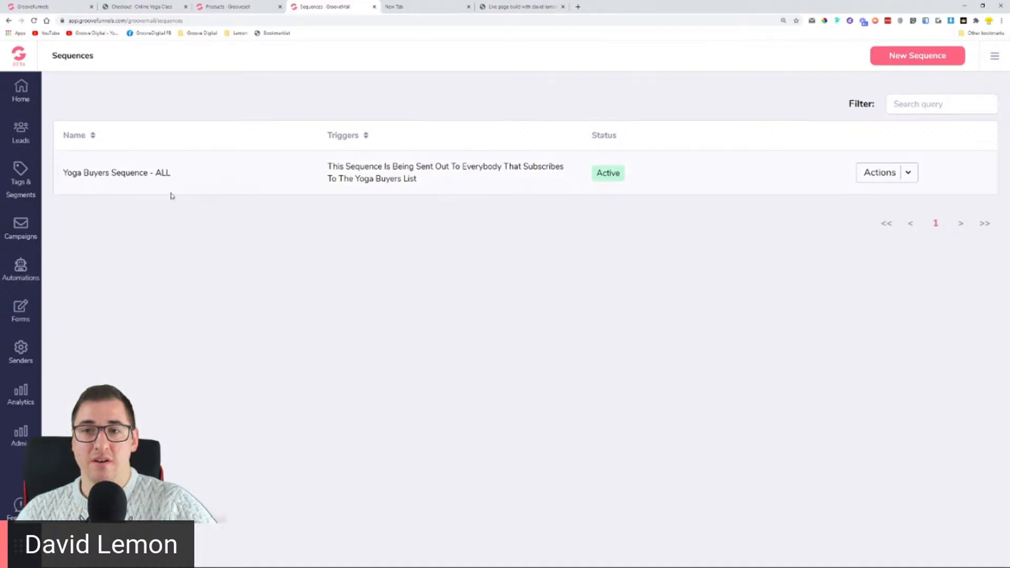
drag(67, 177, 151, 185)
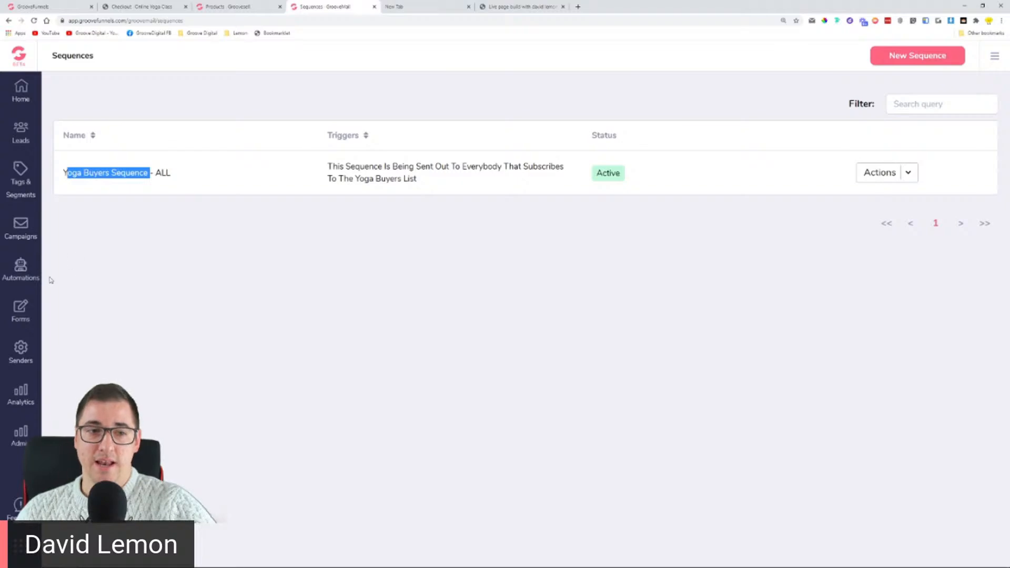
click(20, 267)
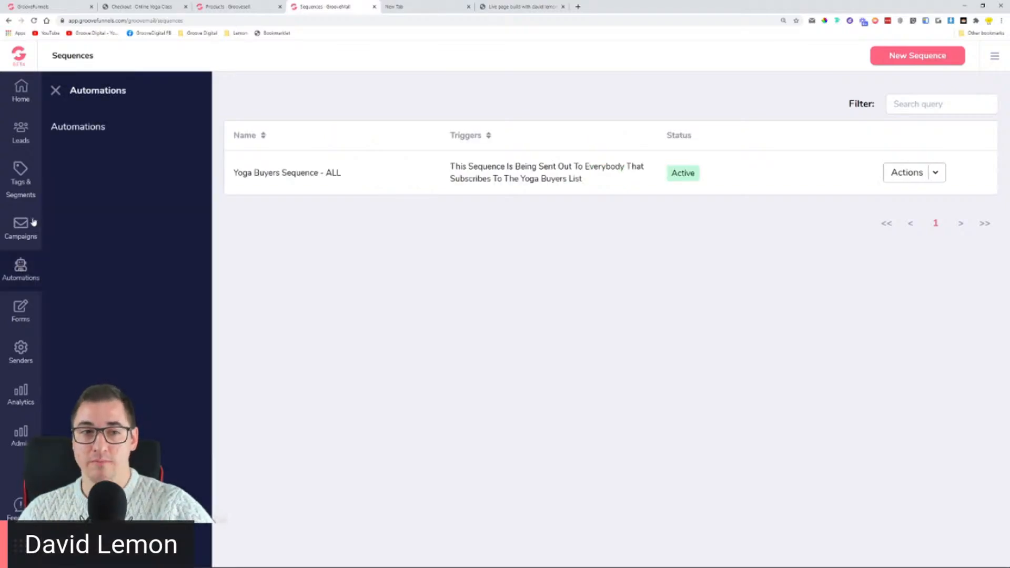
click(75, 128)
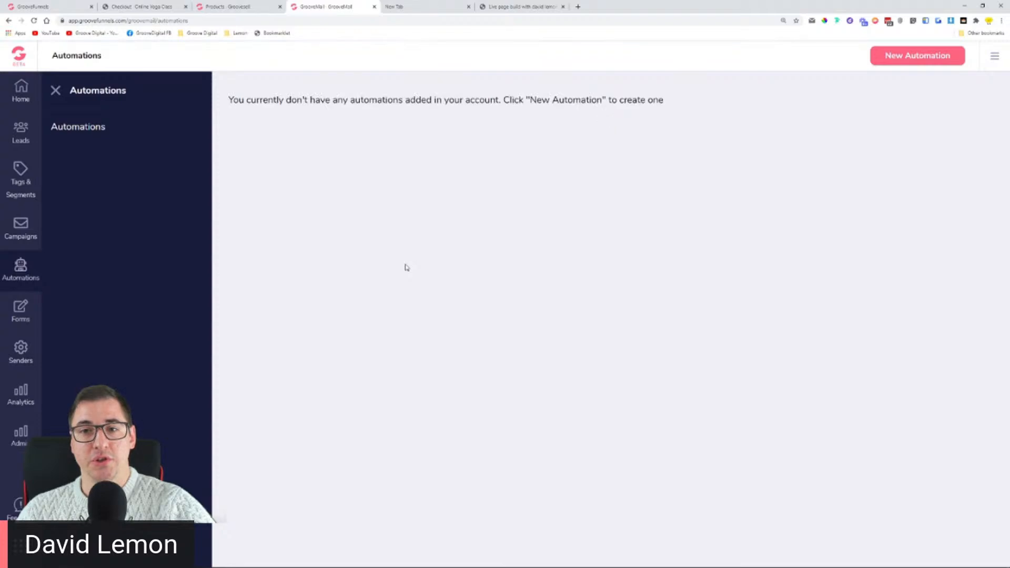
Step: Start a new automation named 'Yoga Buyers sequence - ALL'
click(55, 91)
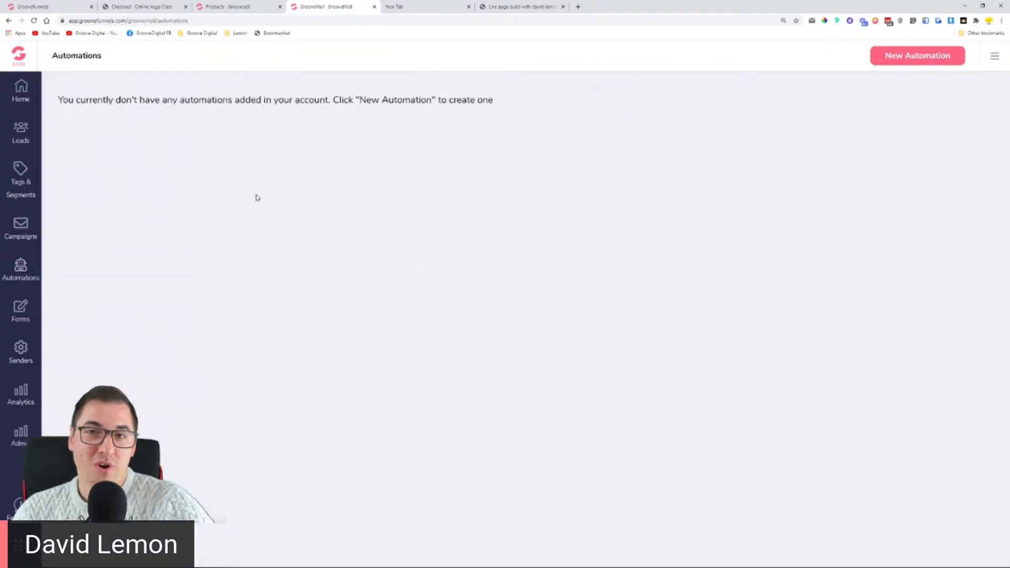
click(904, 66)
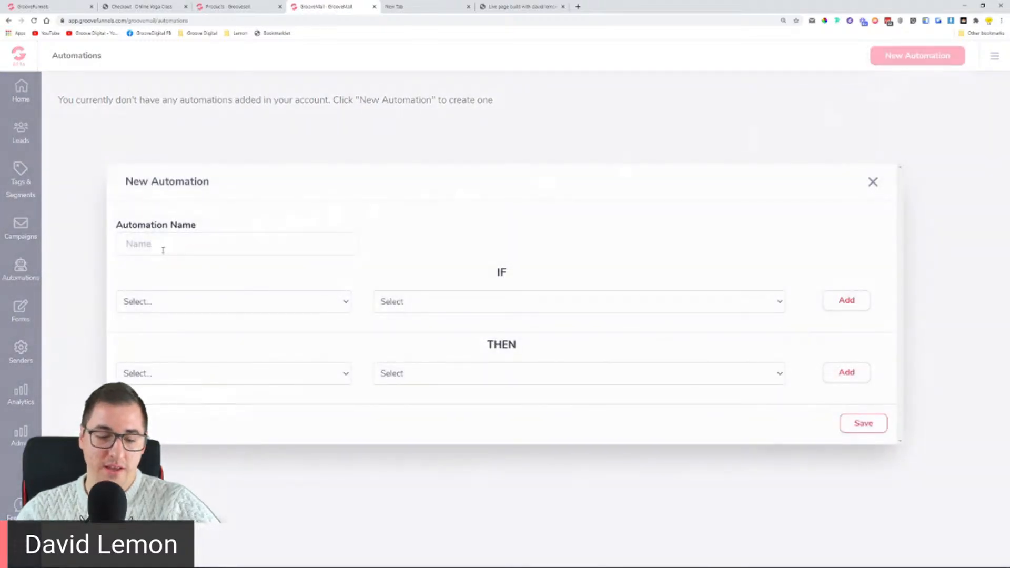
text(Yoga )
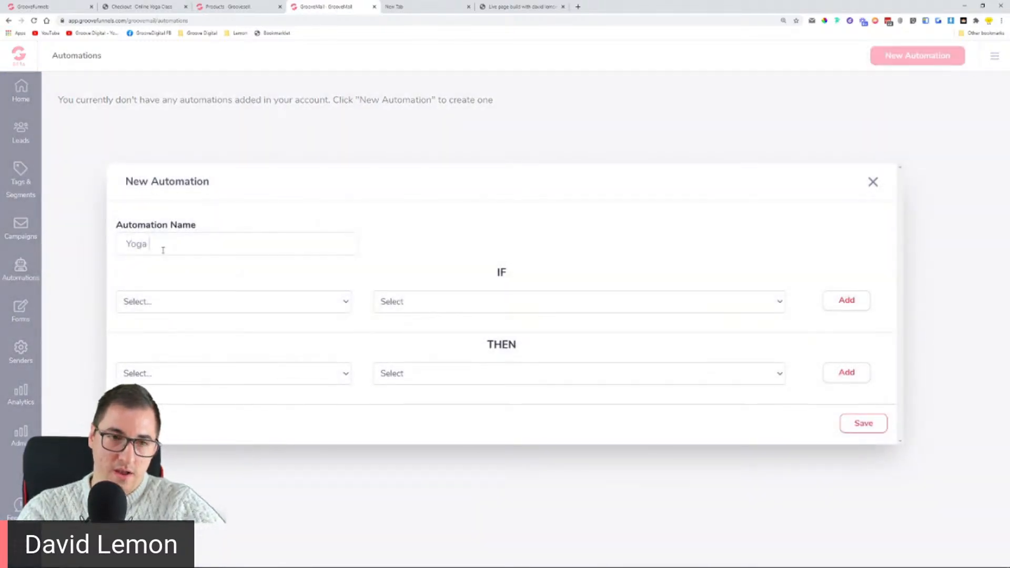
text(Buyers)
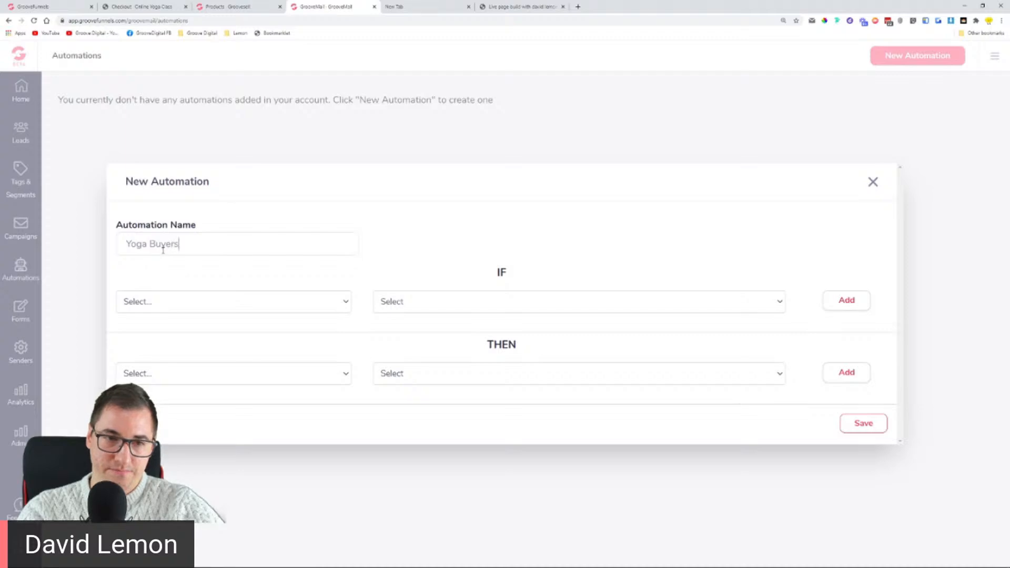
text( sequence - ALL)
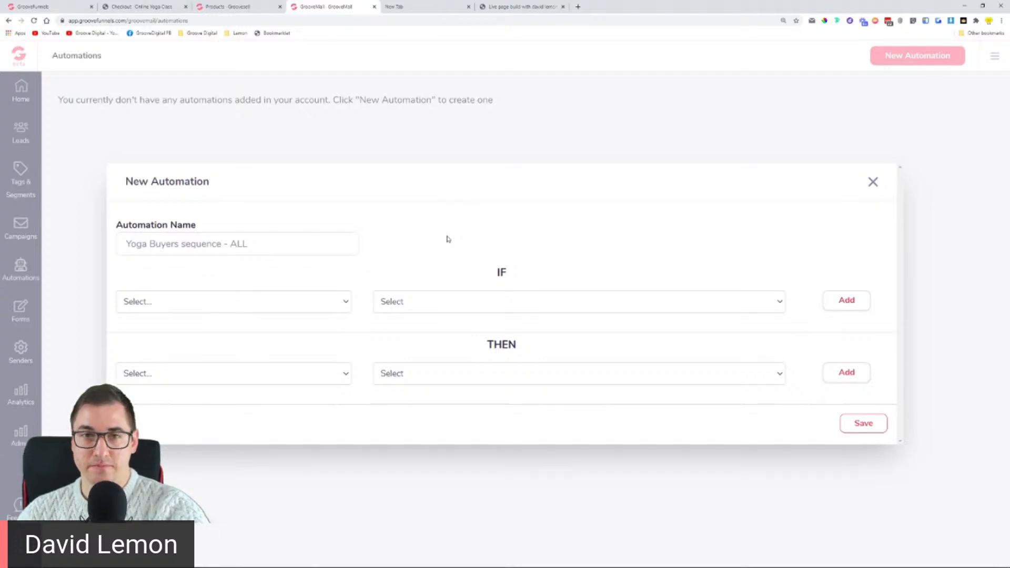
Step: Set the IF trigger to 'Purchased a product' and check the GrooveSell product list
click(250, 306)
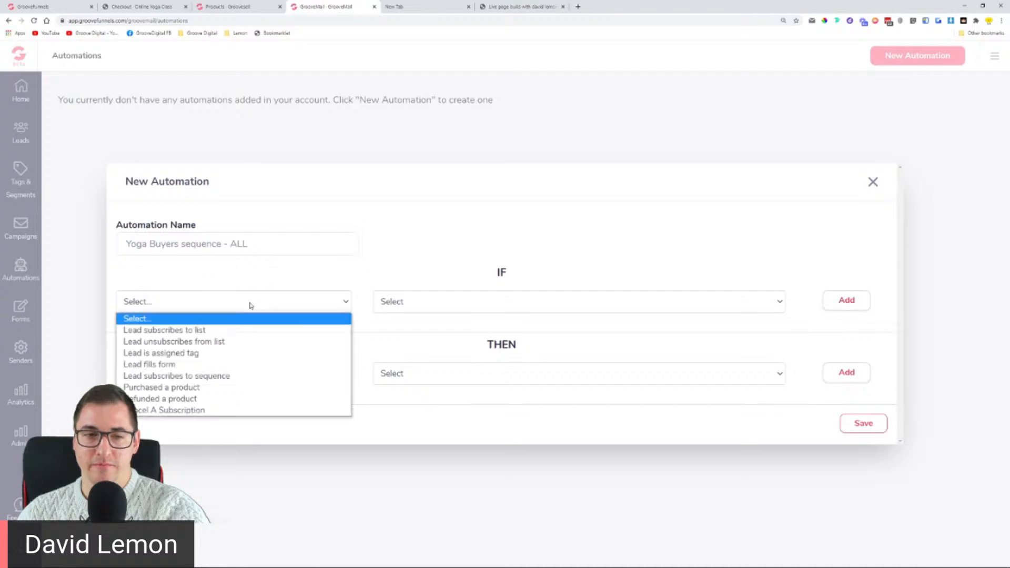
click(243, 387)
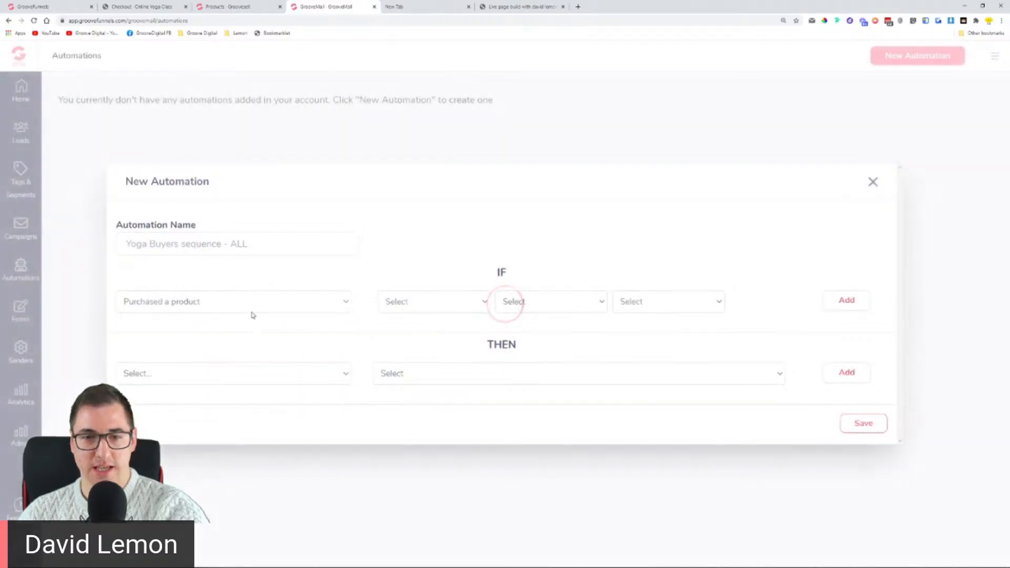
click(320, 301)
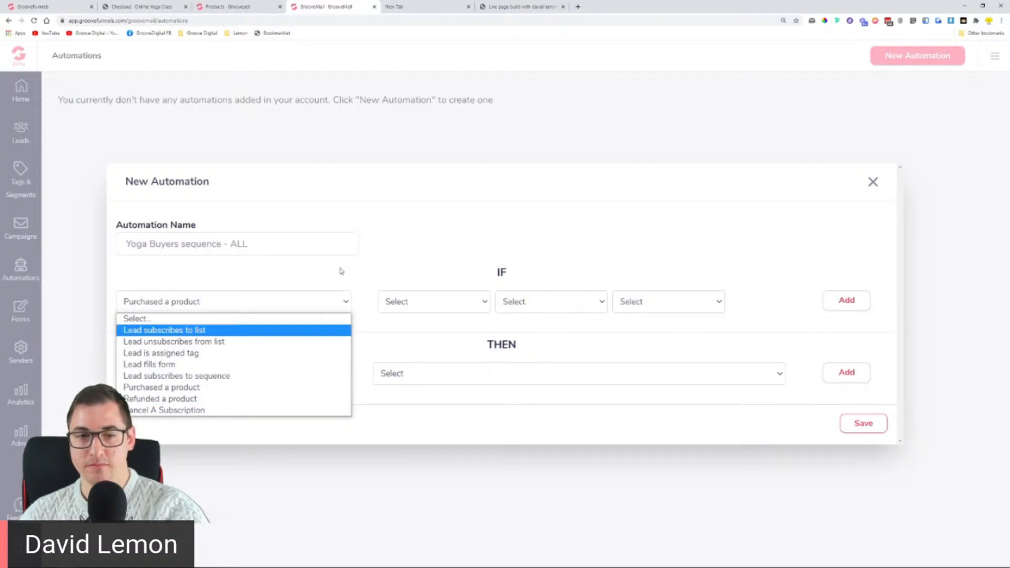
click(297, 289)
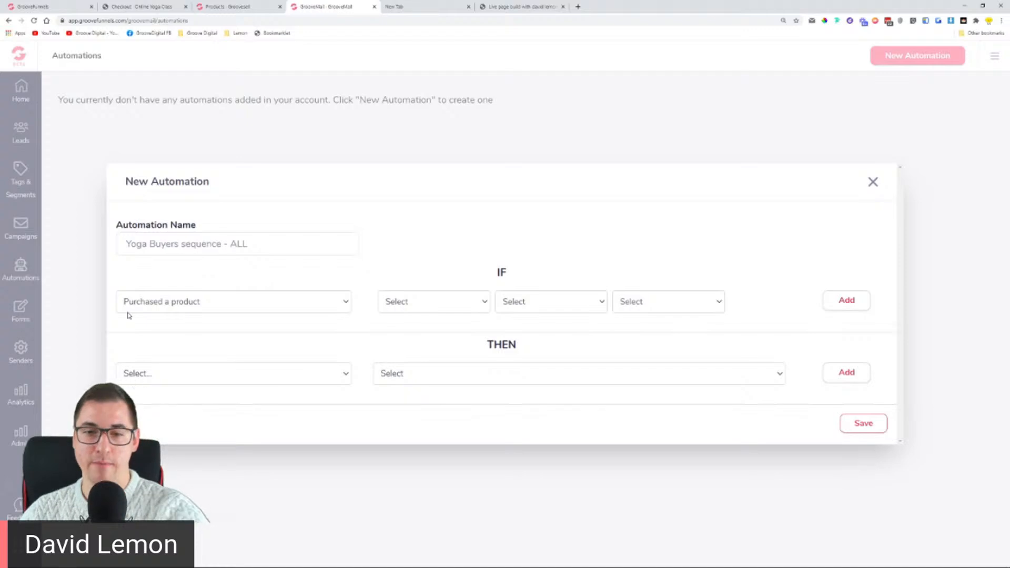
click(422, 309)
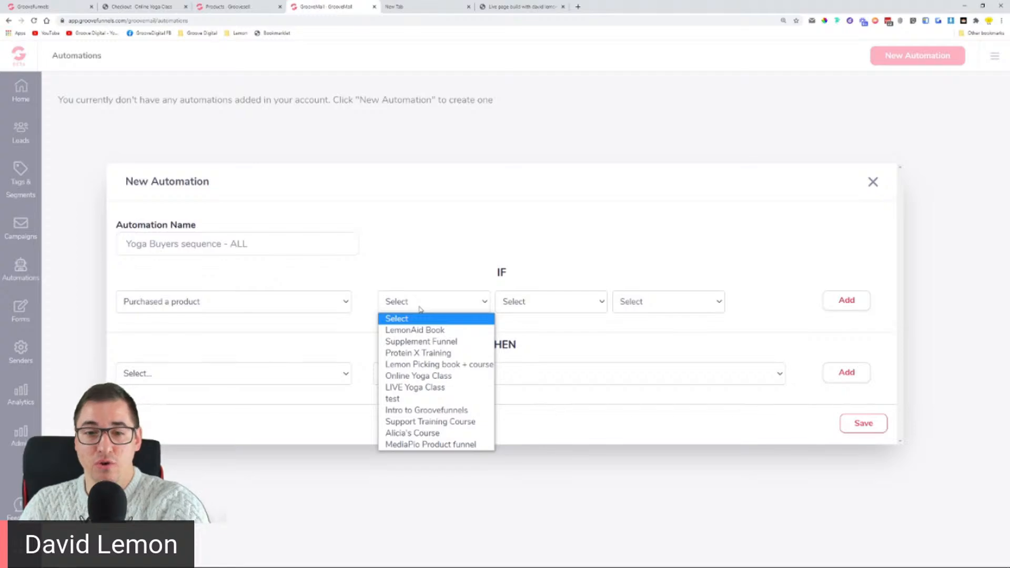
click(232, 7)
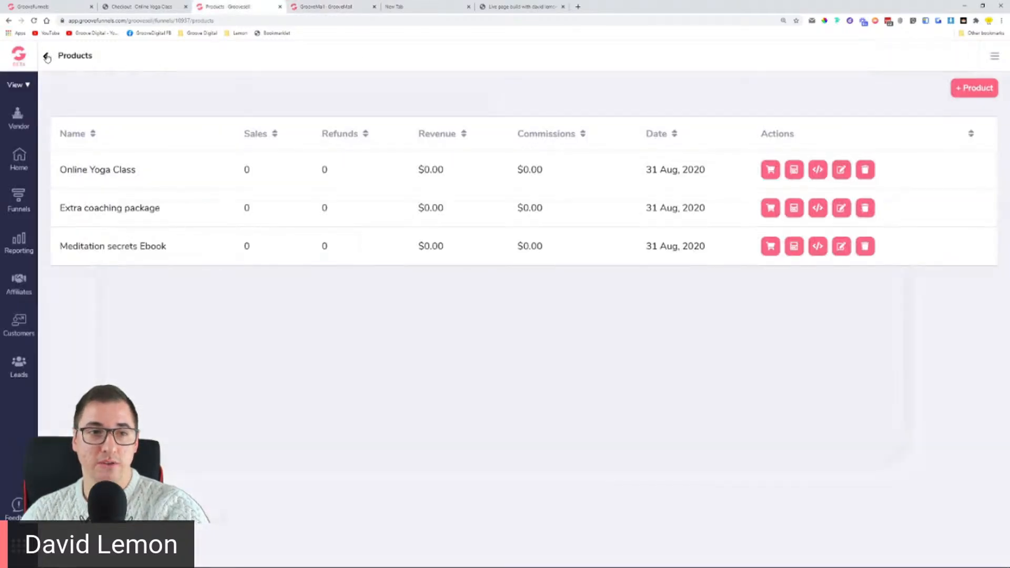
Step: Choose the Online Yoga Class funnel for the purchase trigger after checking its products in Manage Products
click(46, 57)
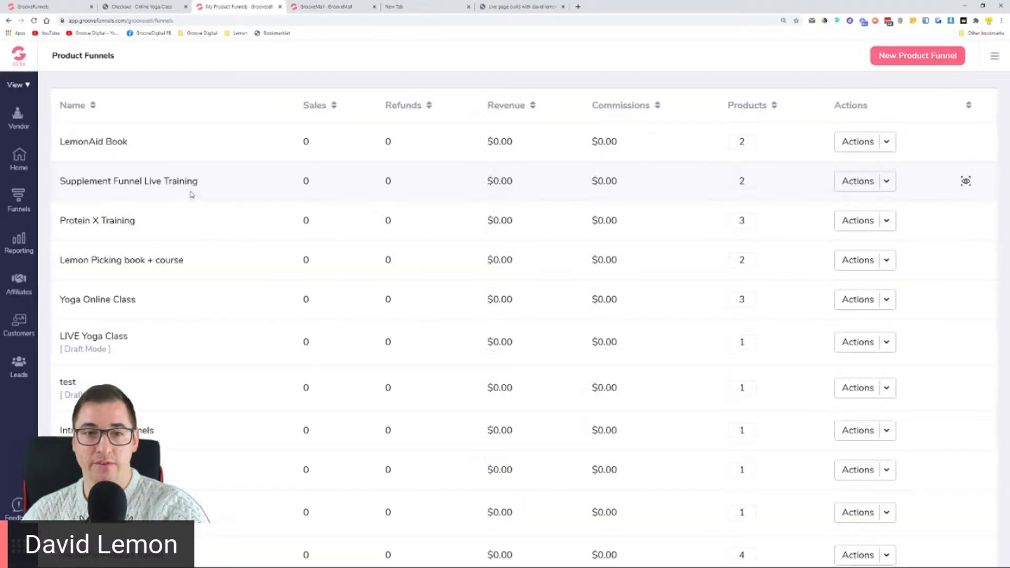
scroll(100, 198, down, 1)
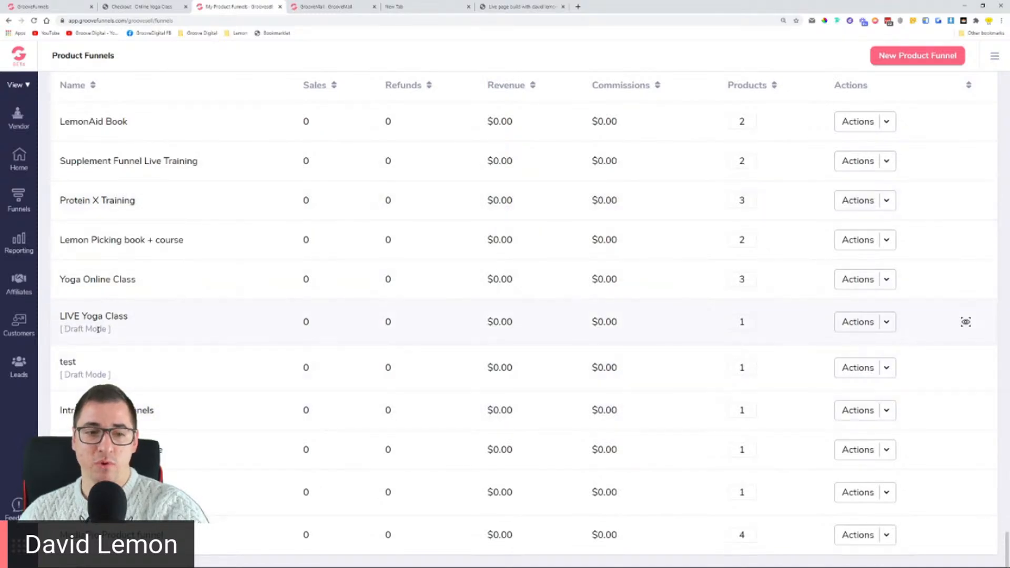
click(310, 7)
click(458, 304)
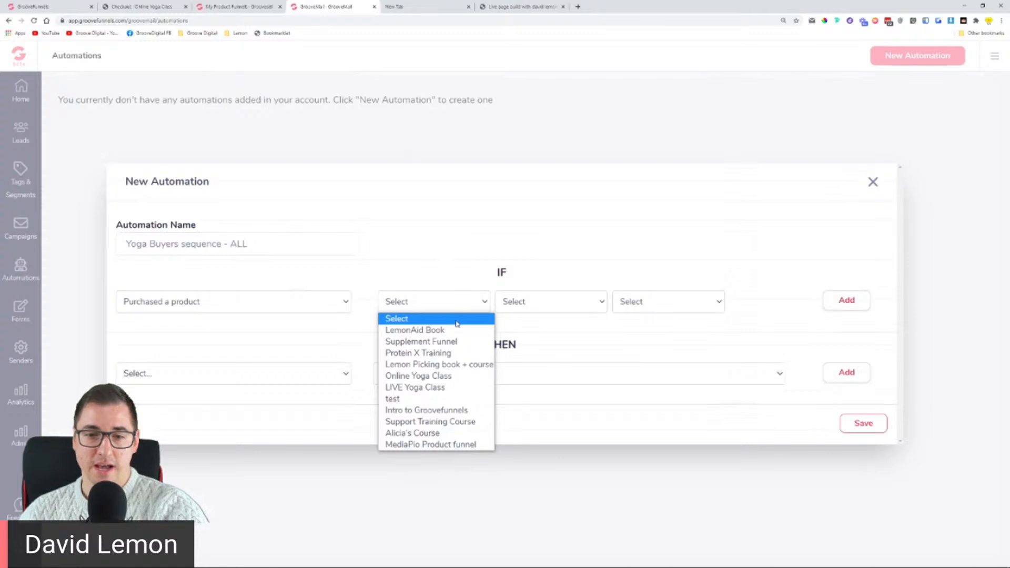
click(447, 376)
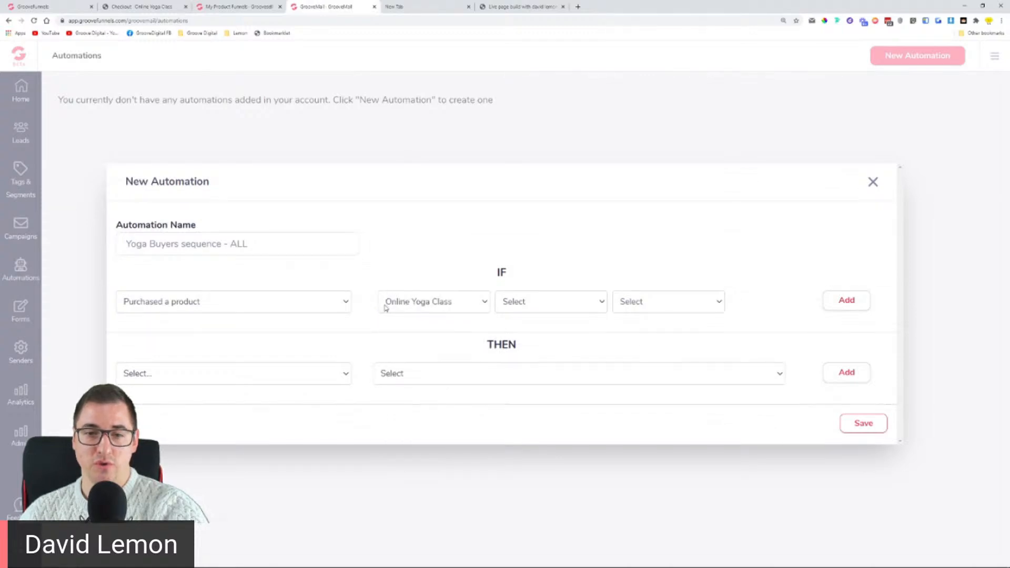
click(561, 301)
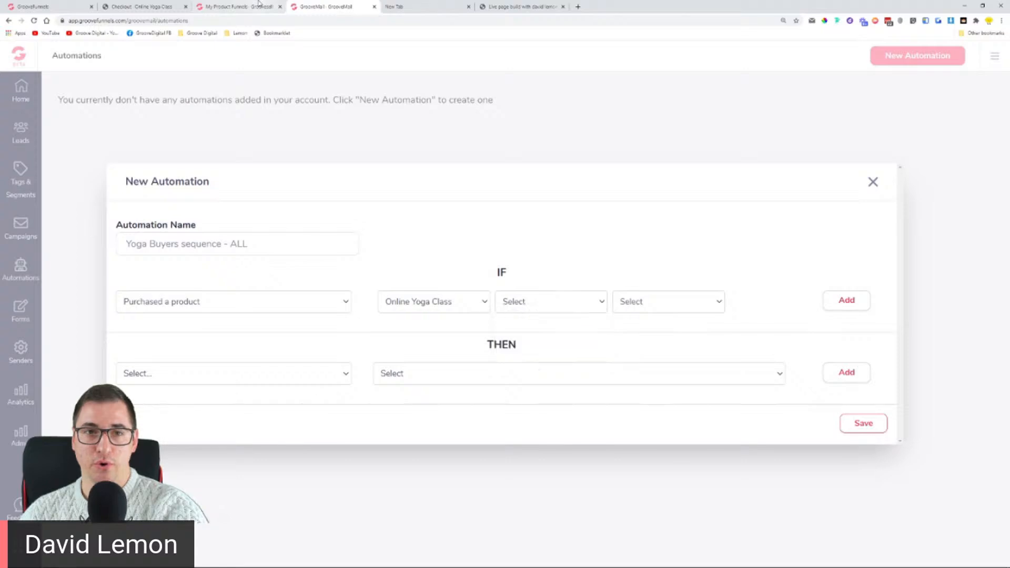
click(240, 6)
click(886, 279)
click(893, 303)
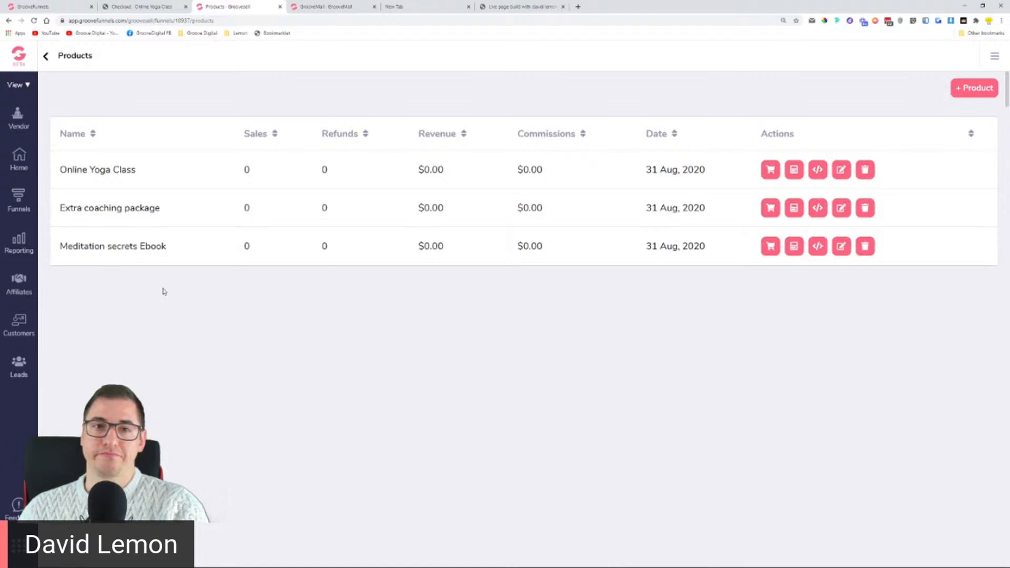
click(345, 6)
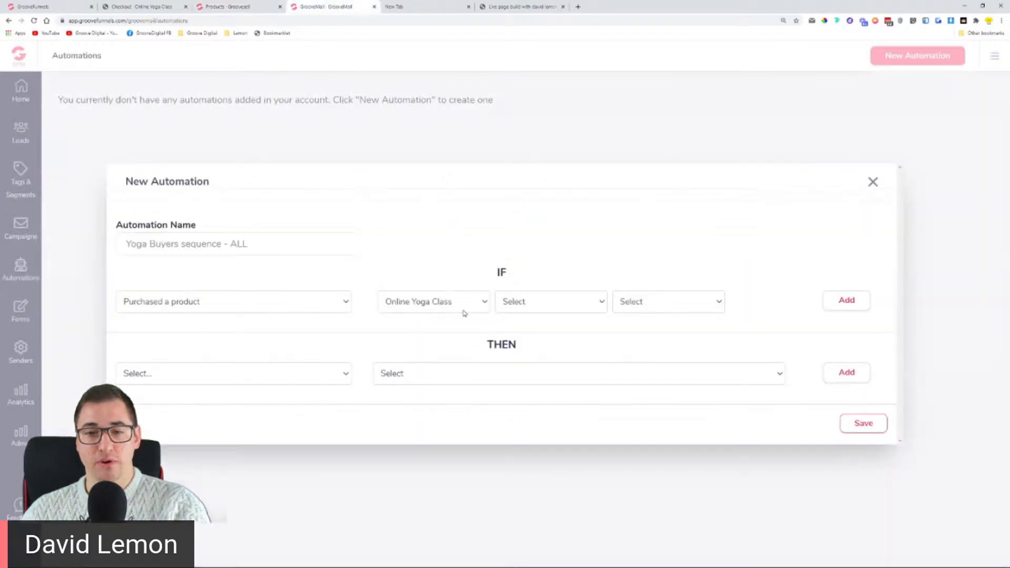
click(508, 308)
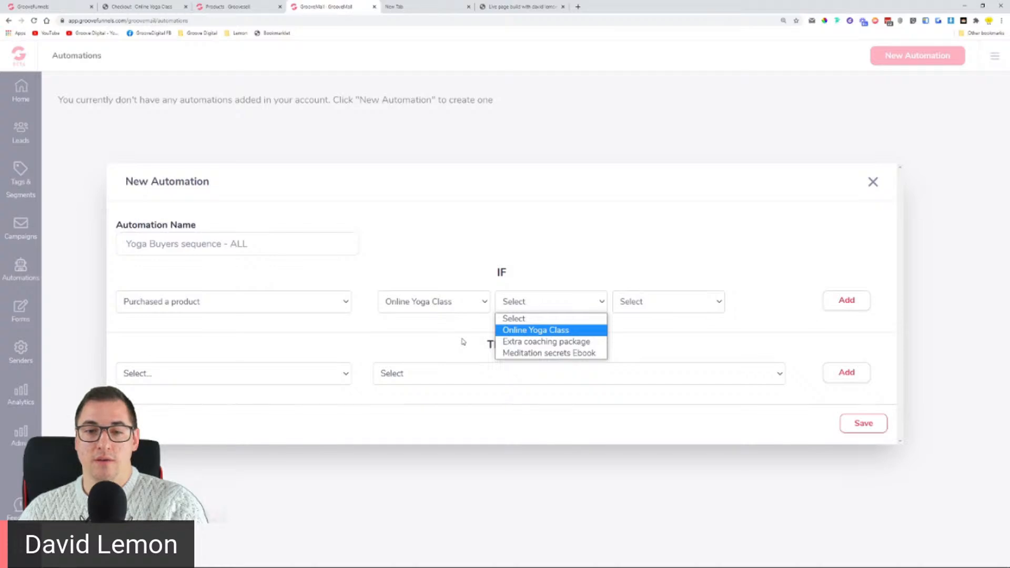
Step: Select Online Yoga Class in the remaining trigger fields and add the Purchased a product condition
click(569, 335)
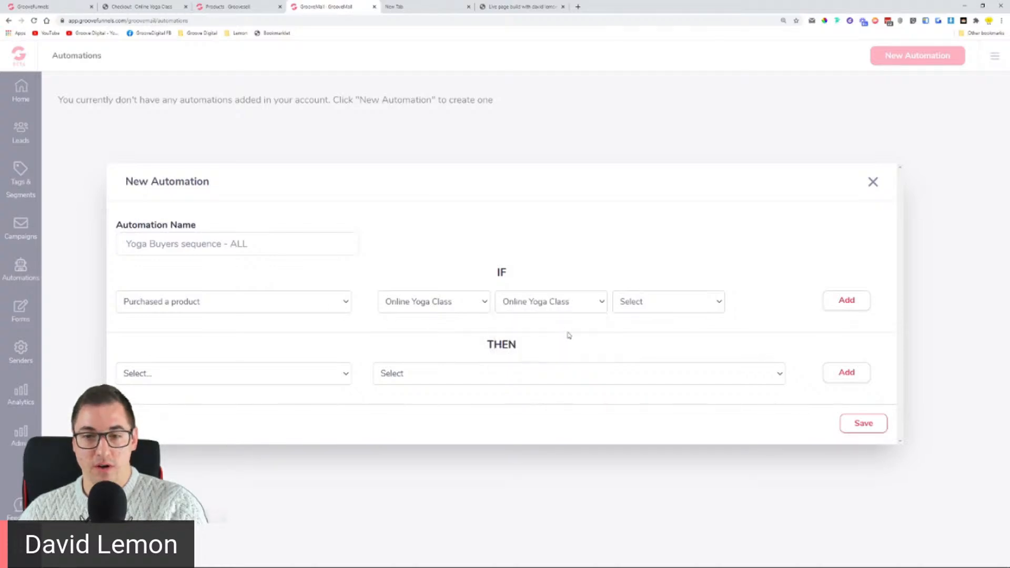
click(623, 307)
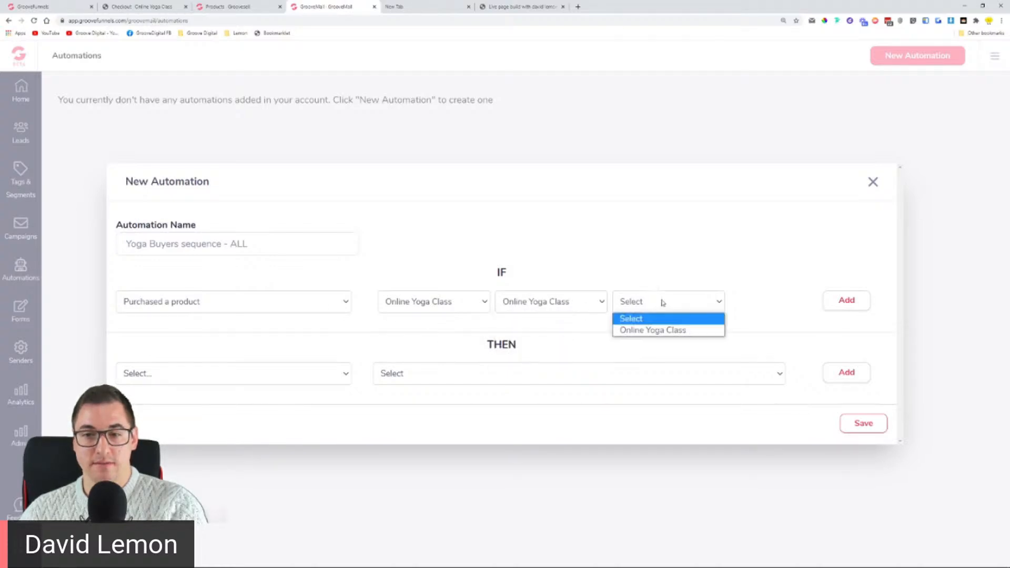
click(666, 331)
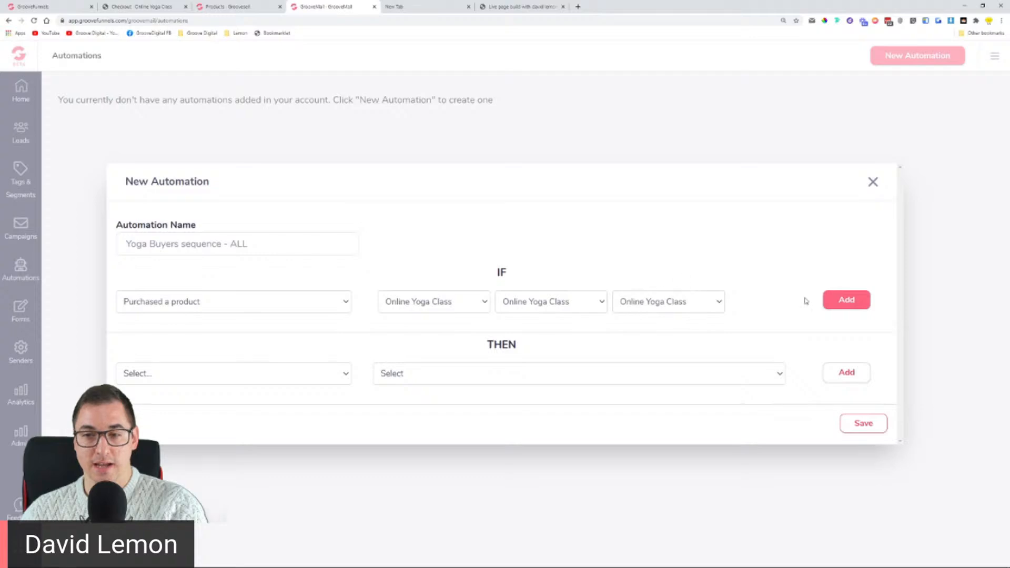
click(848, 299)
click(257, 295)
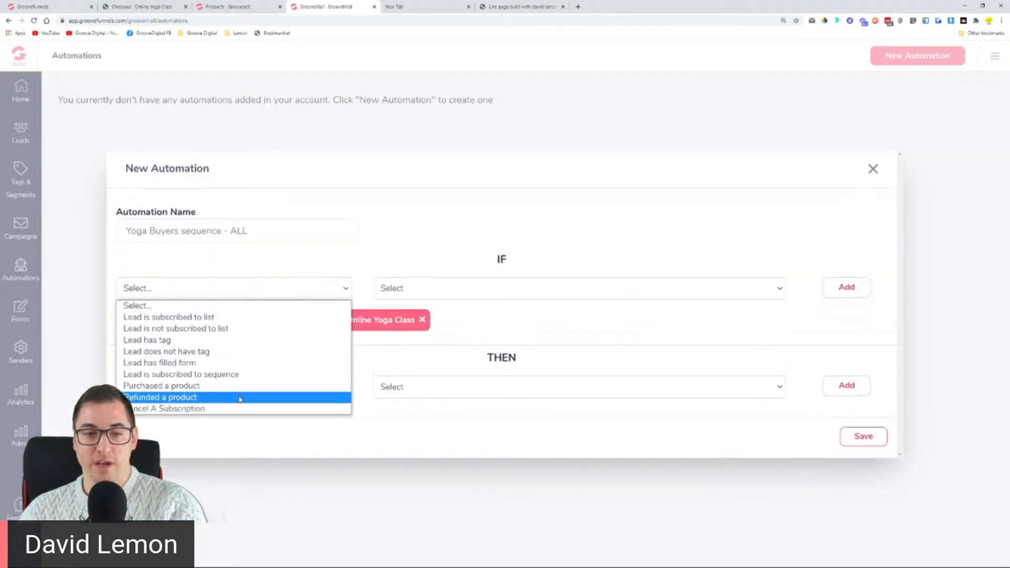
click(361, 269)
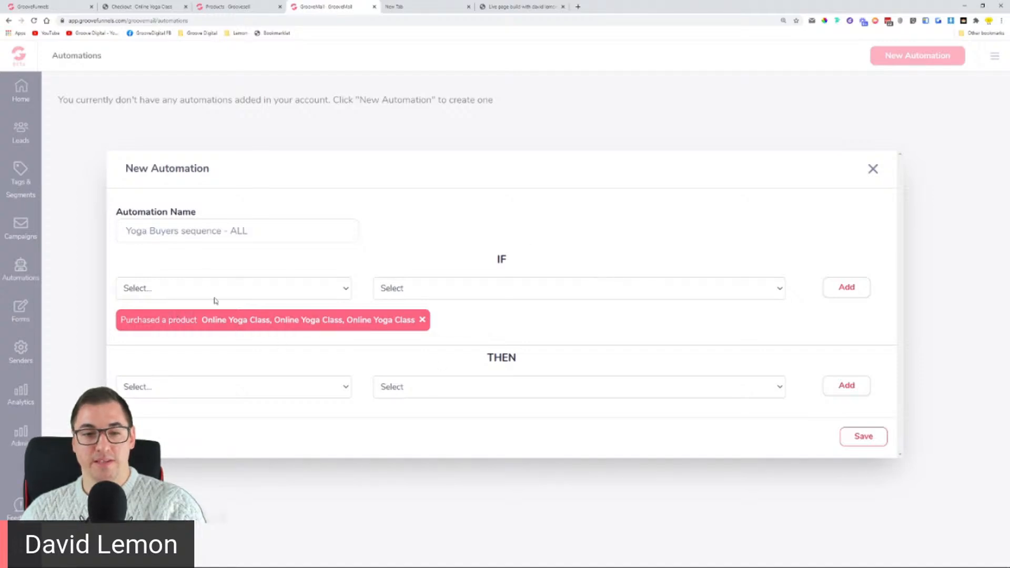
drag(121, 317, 411, 319)
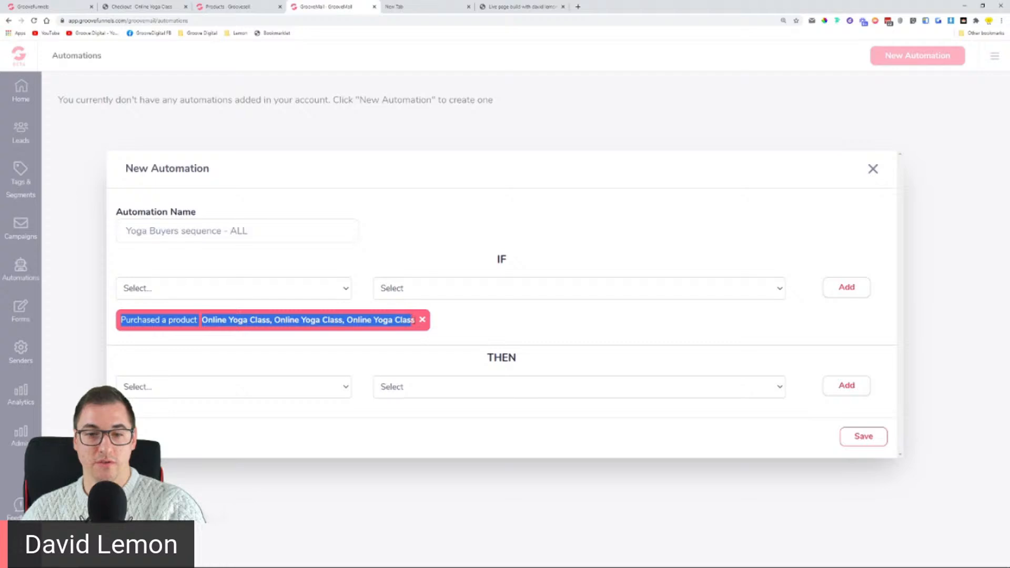
Step: Try an Add tag action with the Yoga Buyers tag in the THEN row
click(532, 331)
click(313, 391)
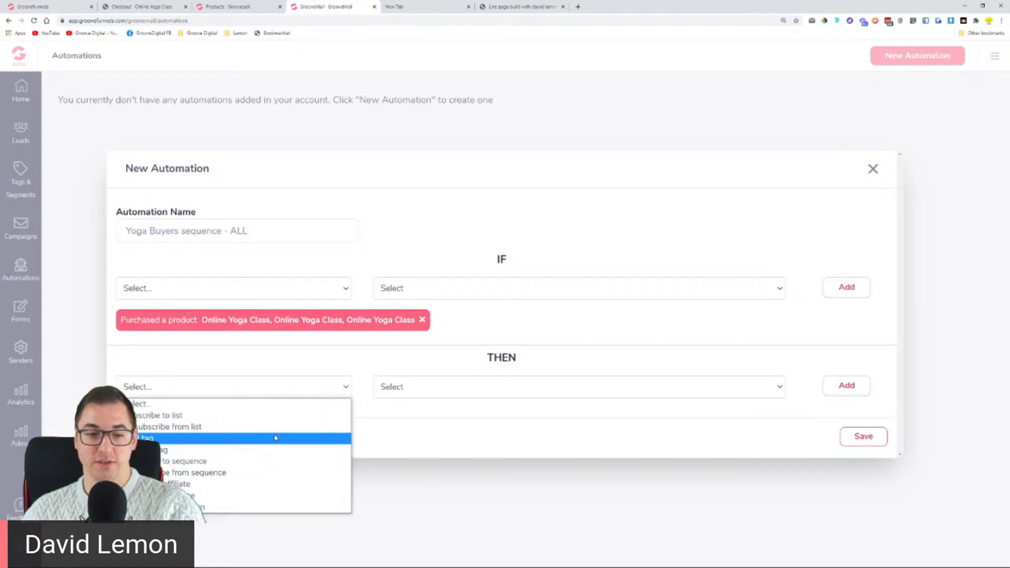
click(276, 437)
click(439, 396)
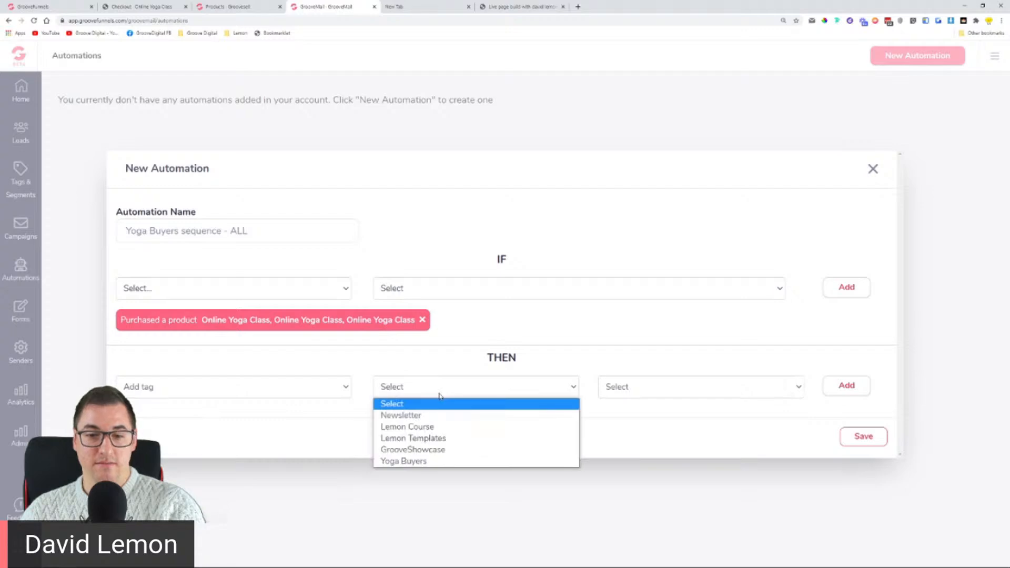
click(420, 462)
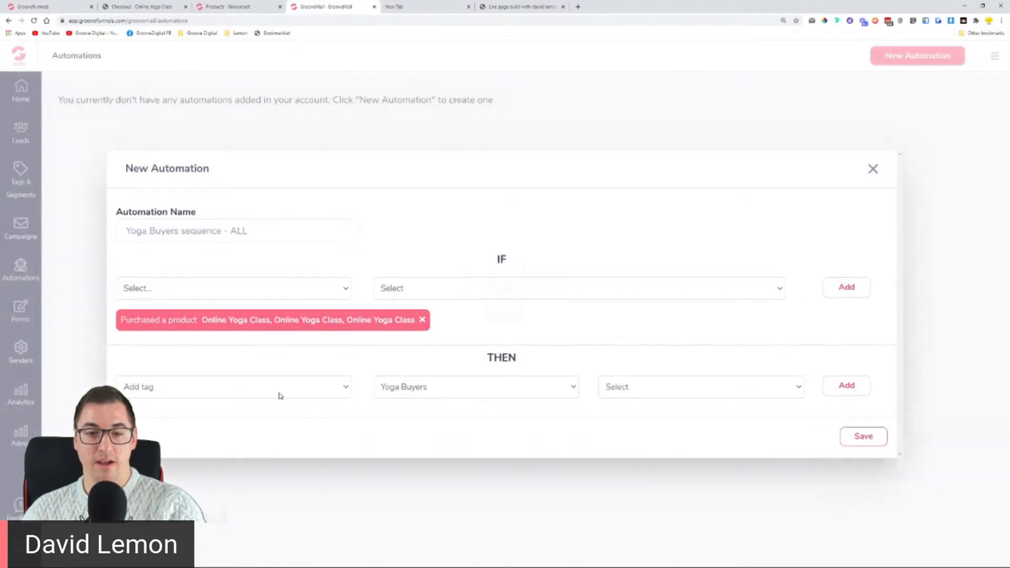
click(626, 389)
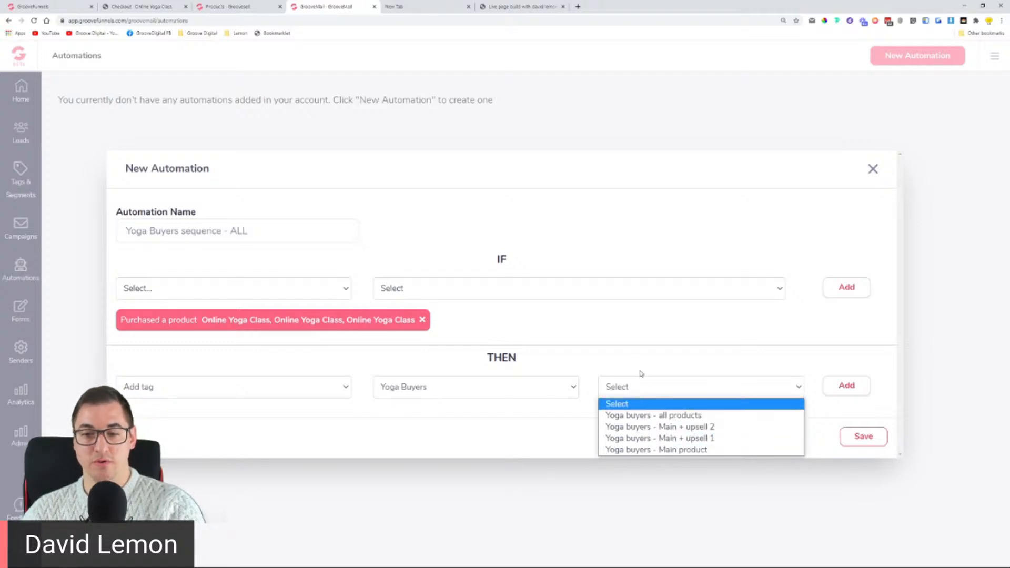
click(641, 384)
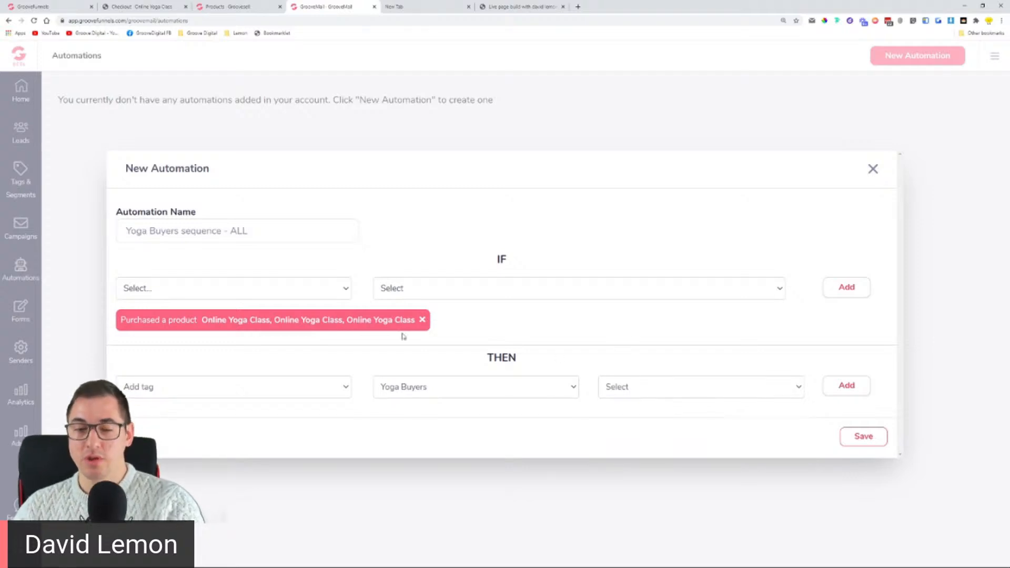
Step: Switch the THEN action to Subscribe to list 'Online Yoga Buyers' and add it
click(335, 387)
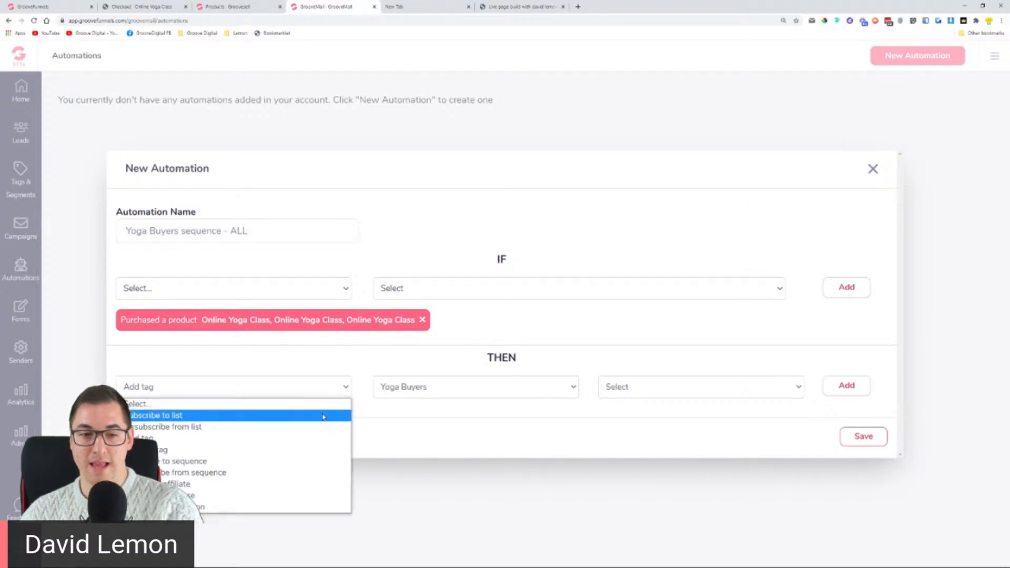
click(324, 416)
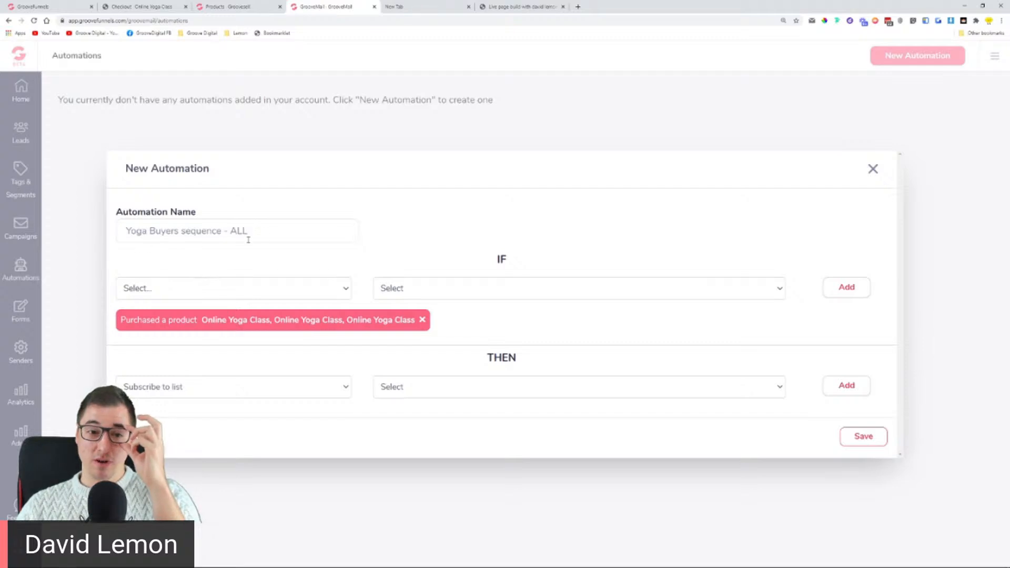
drag(246, 232, 216, 232)
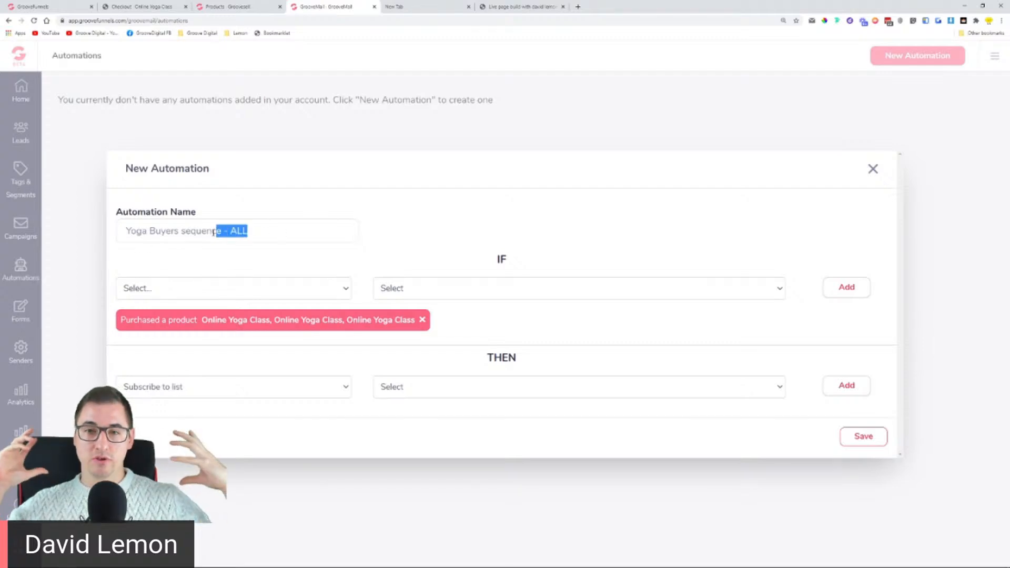
click(425, 393)
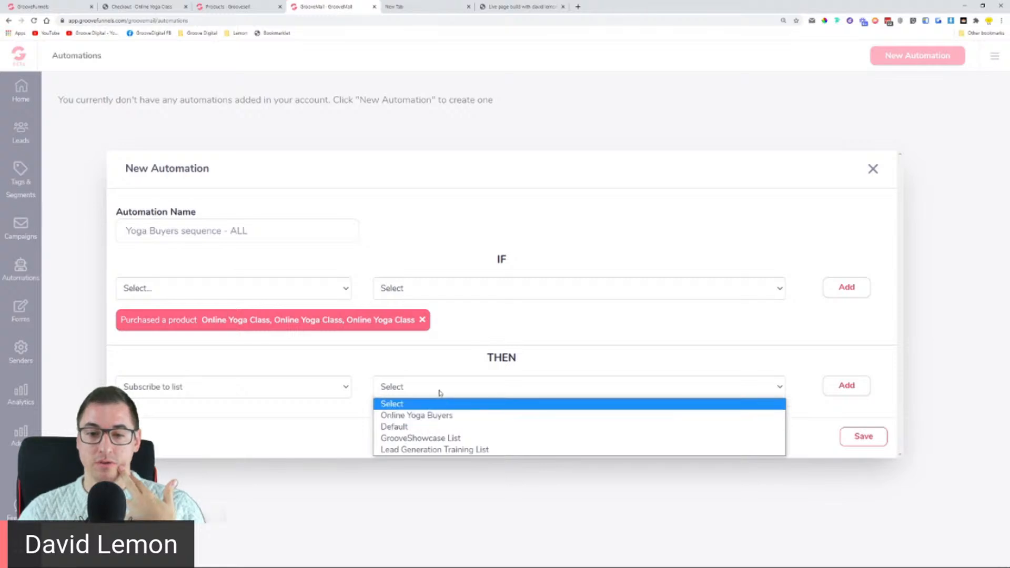
click(450, 416)
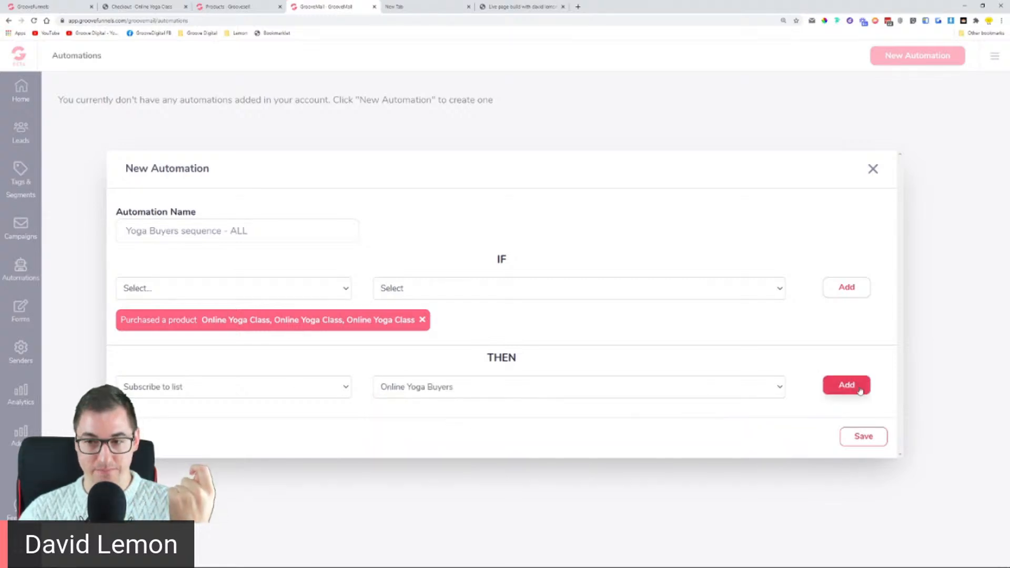
click(860, 390)
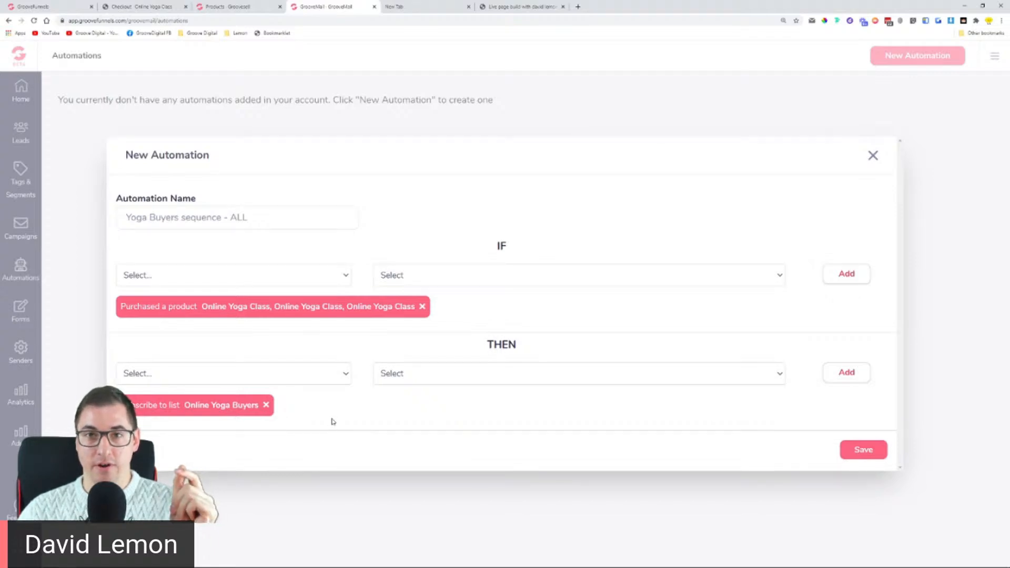
click(289, 380)
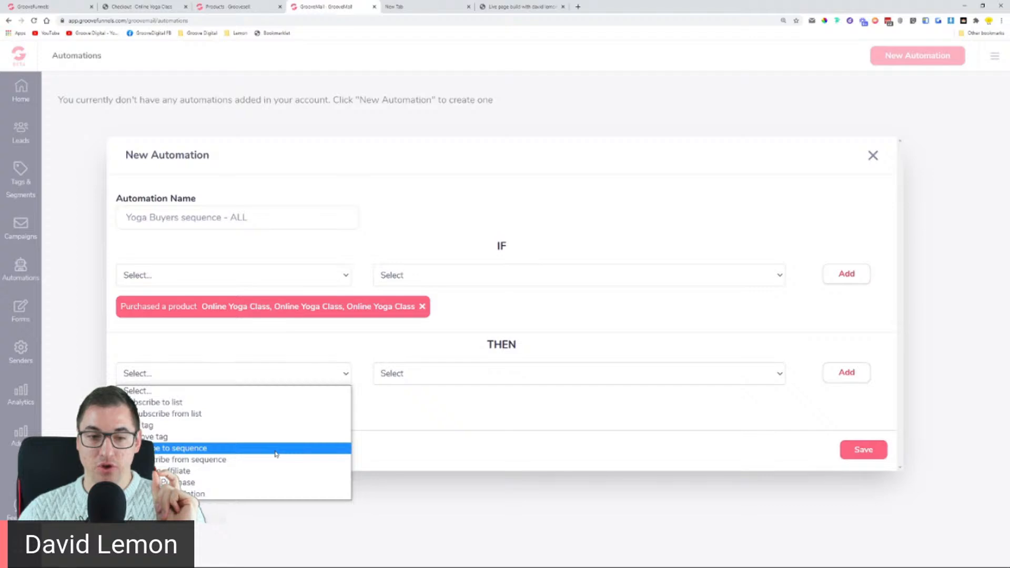
Step: Add a Subscribe to sequence action for 'Yoga Buyers Sequence - ALL' as the second THEN action
click(276, 453)
click(457, 376)
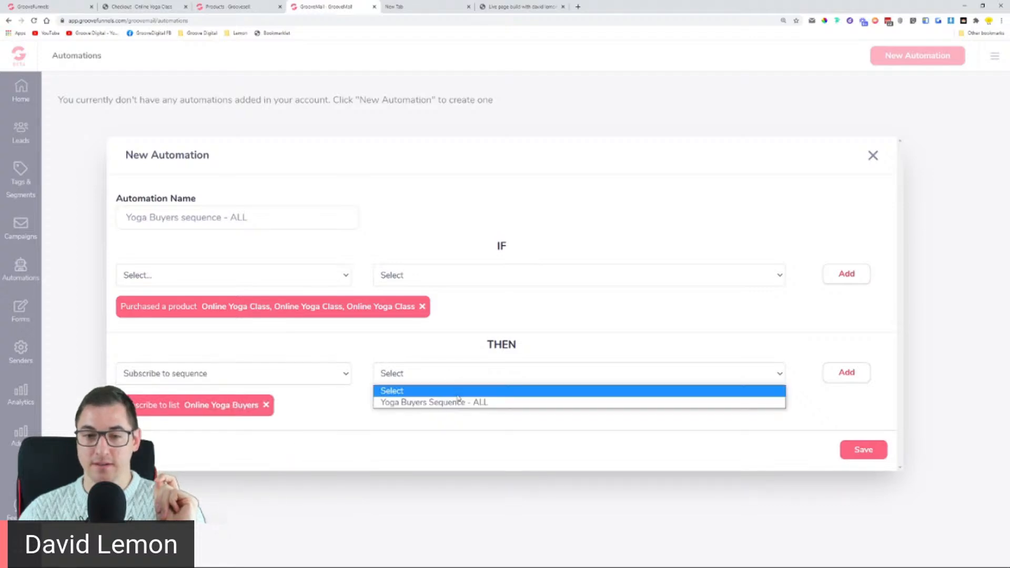
click(459, 402)
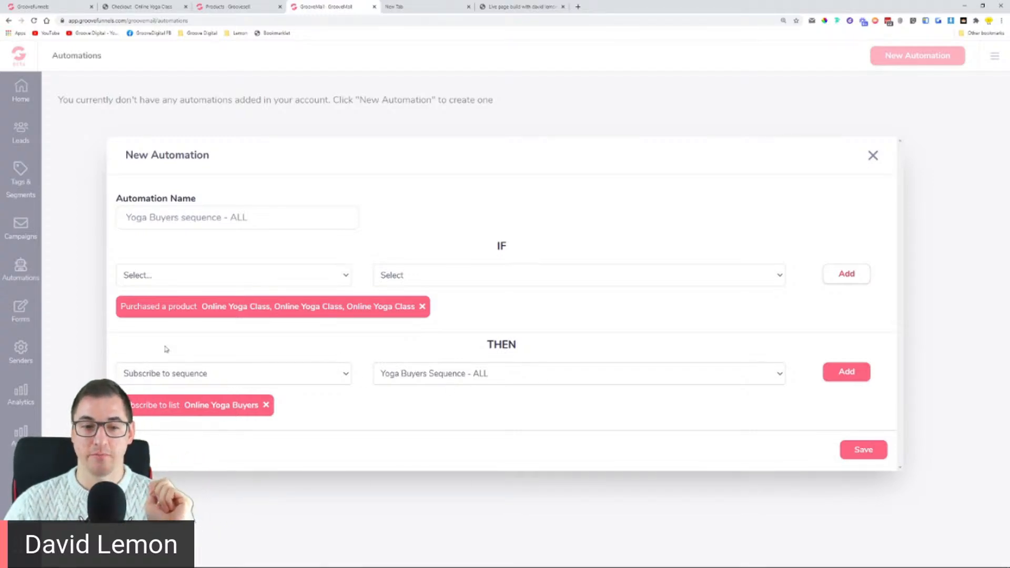
click(861, 373)
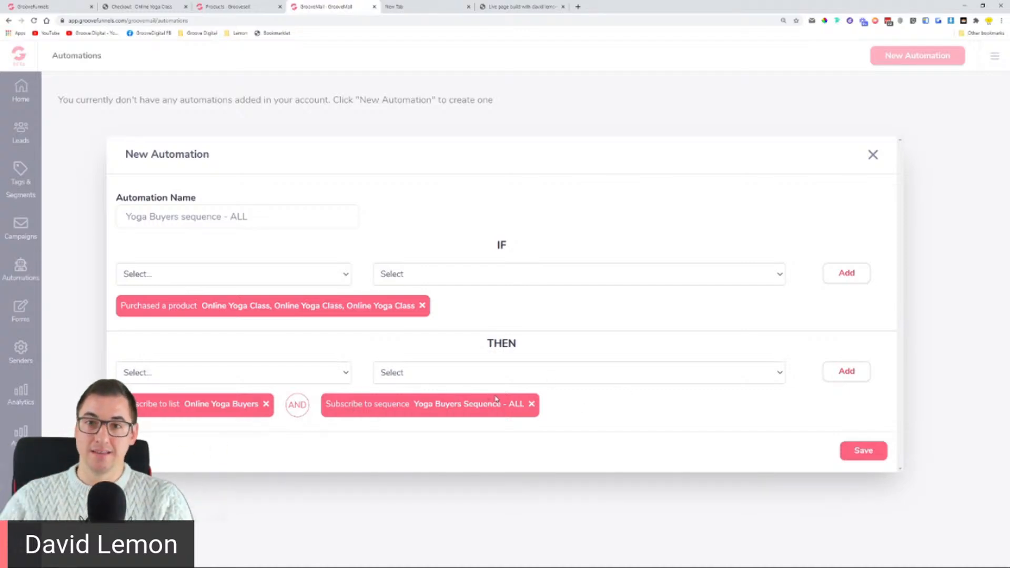
Step: Save the Yoga Buyers Sequence - ALL automation, switch it on, and view the Leads > Lists page
click(853, 456)
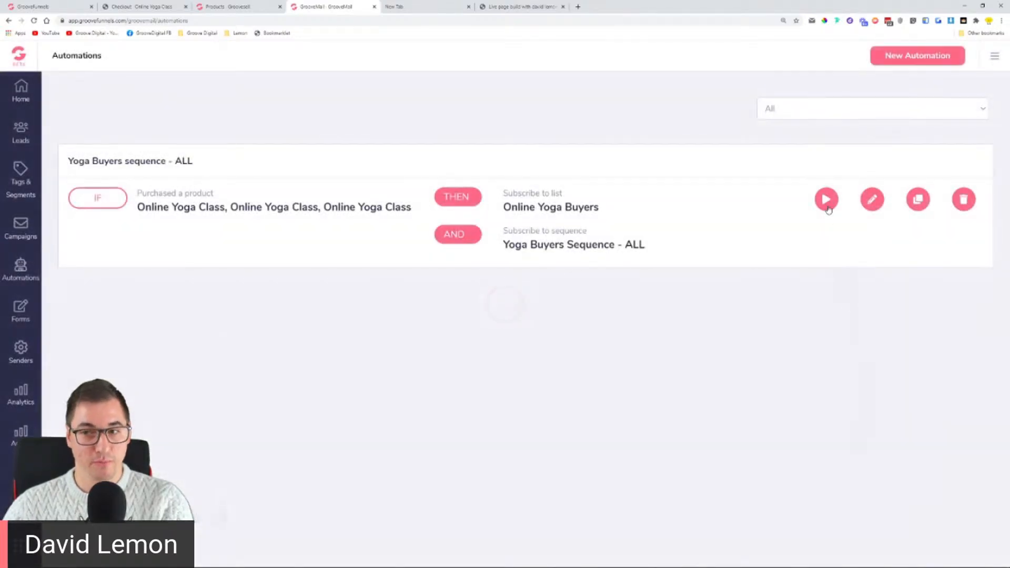
click(827, 207)
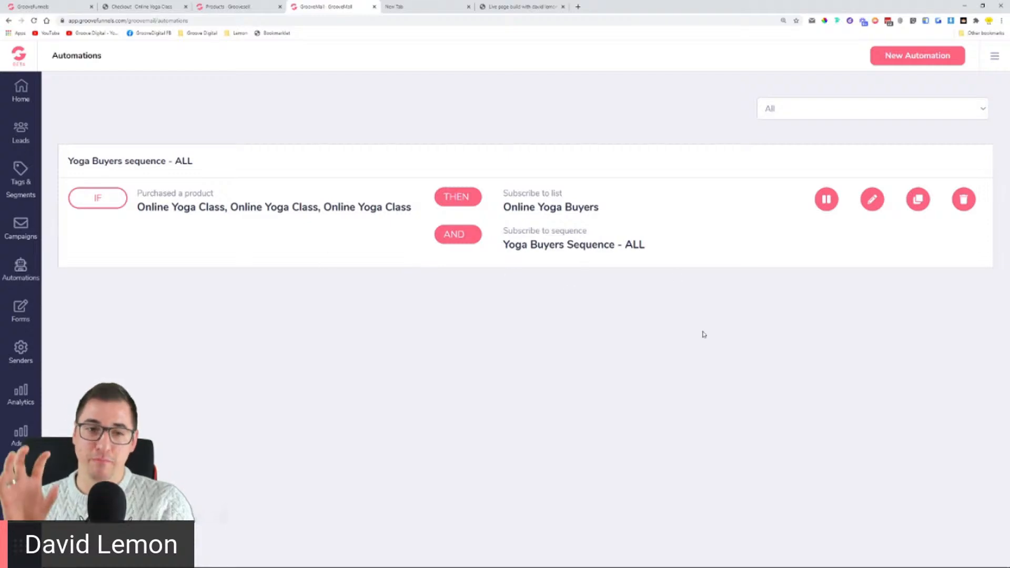
click(11, 143)
click(62, 129)
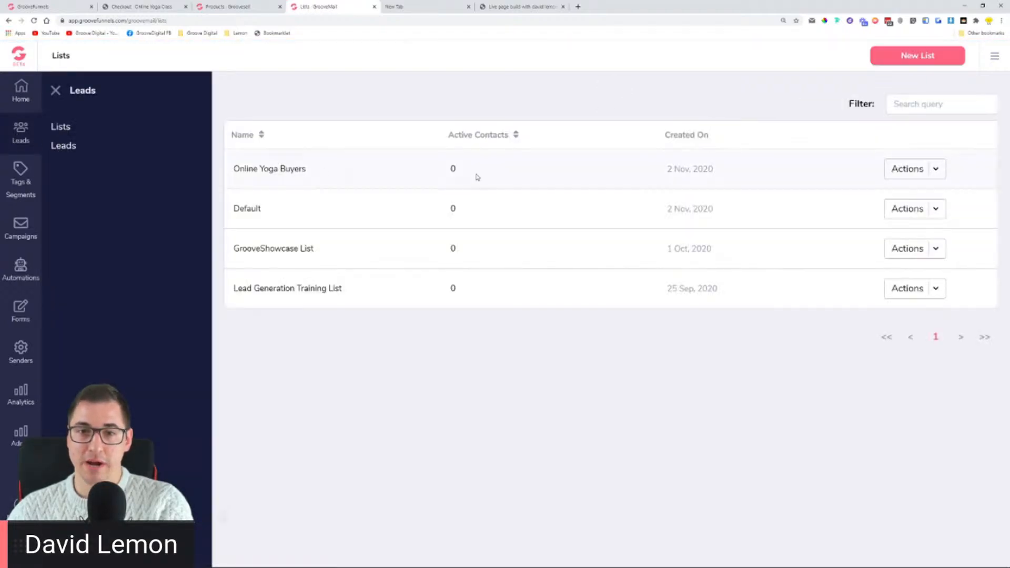
Step: Check the Tags list and the Active Yoga Buyers Sequence - ALL, then return to Automations
click(21, 179)
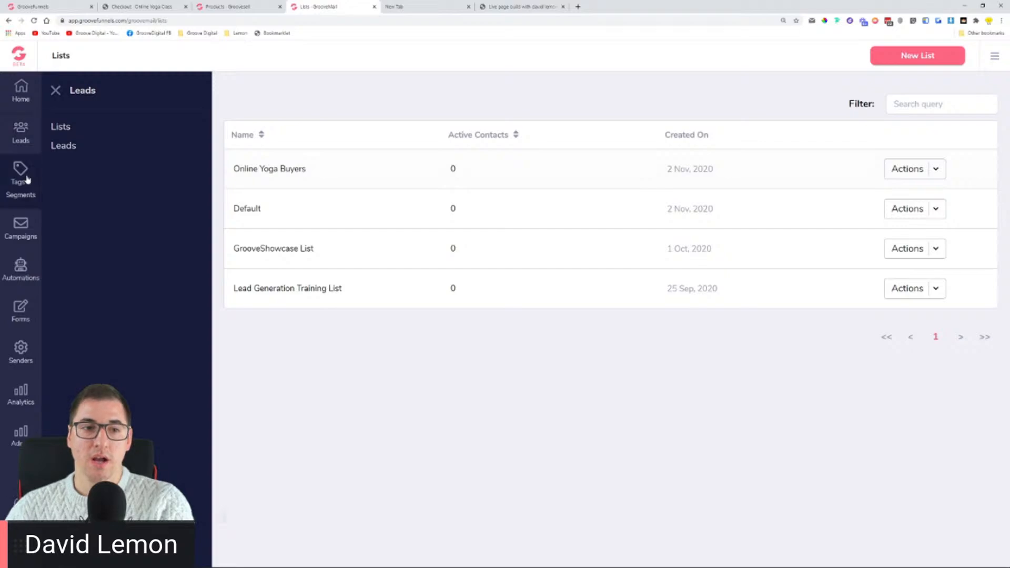
click(61, 129)
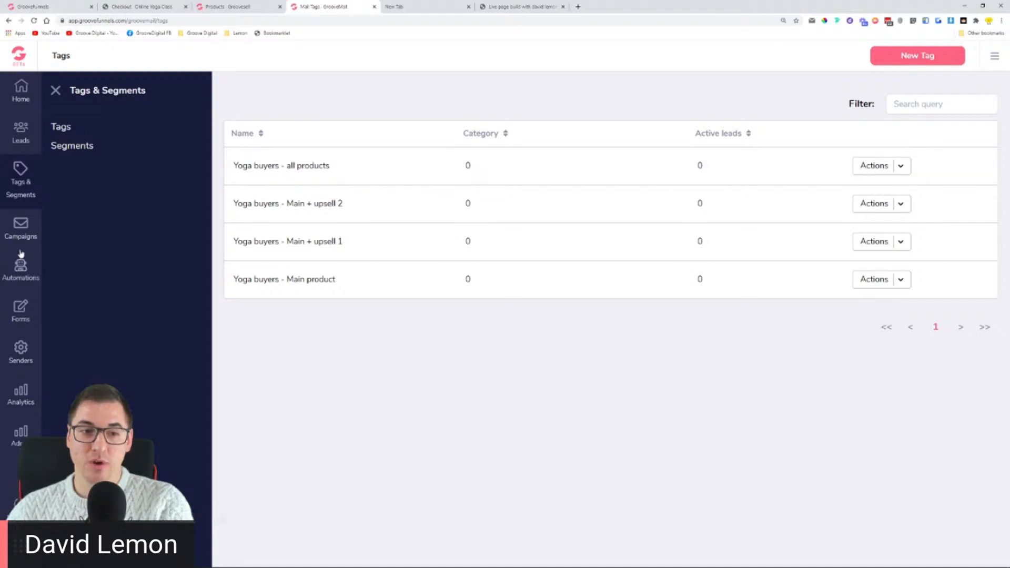
click(18, 230)
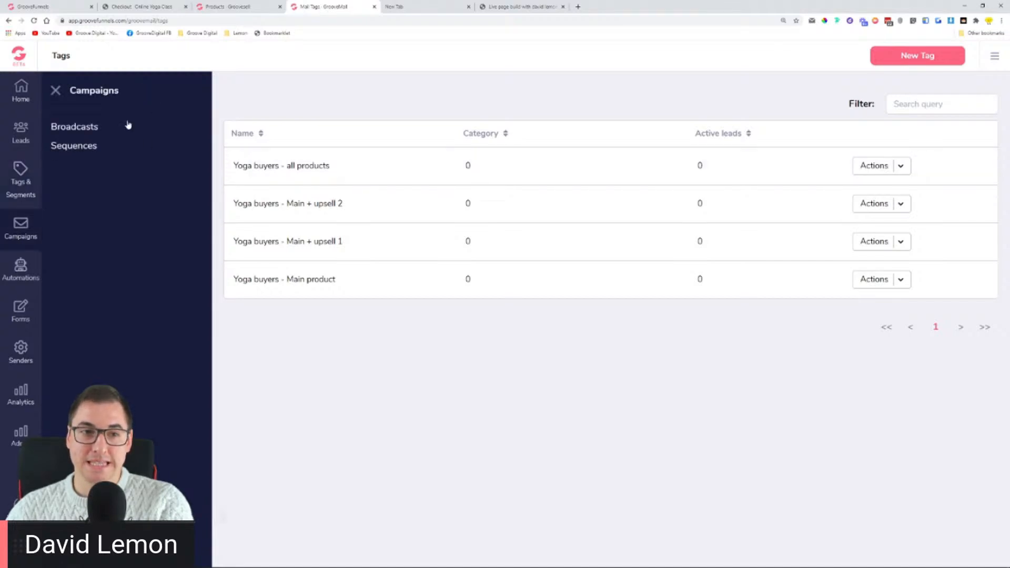
click(79, 146)
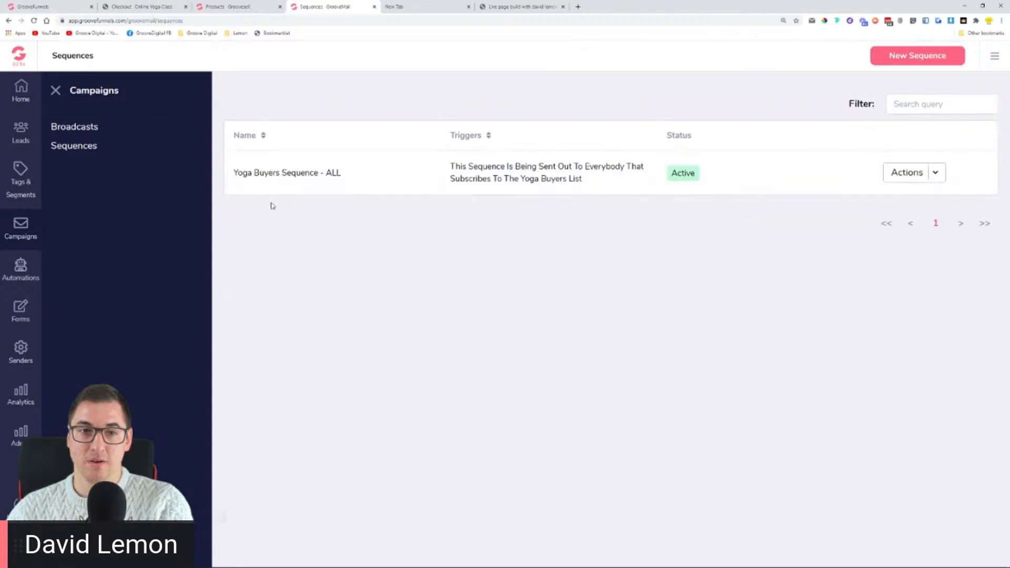
drag(673, 174, 723, 180)
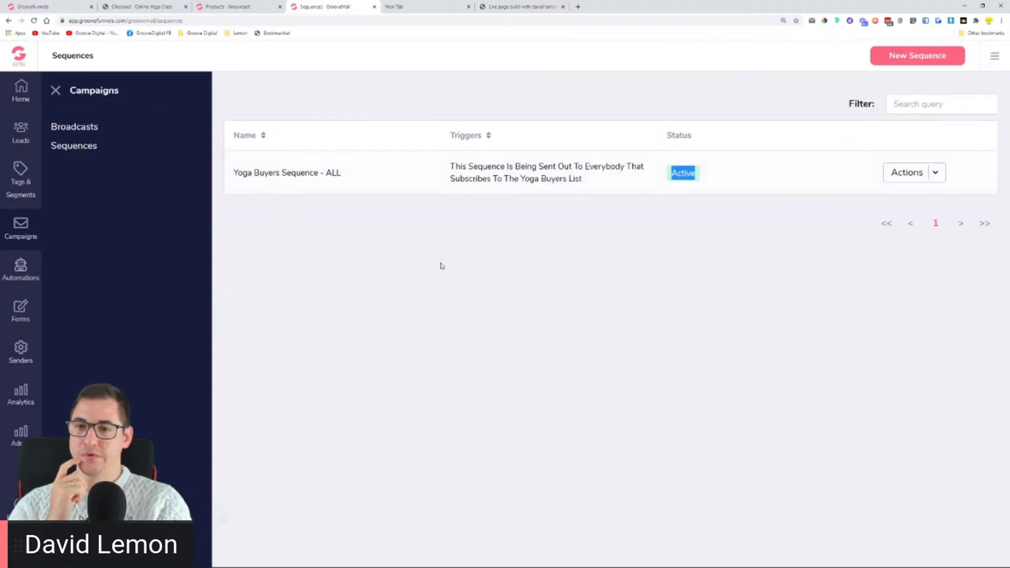
click(31, 277)
click(77, 129)
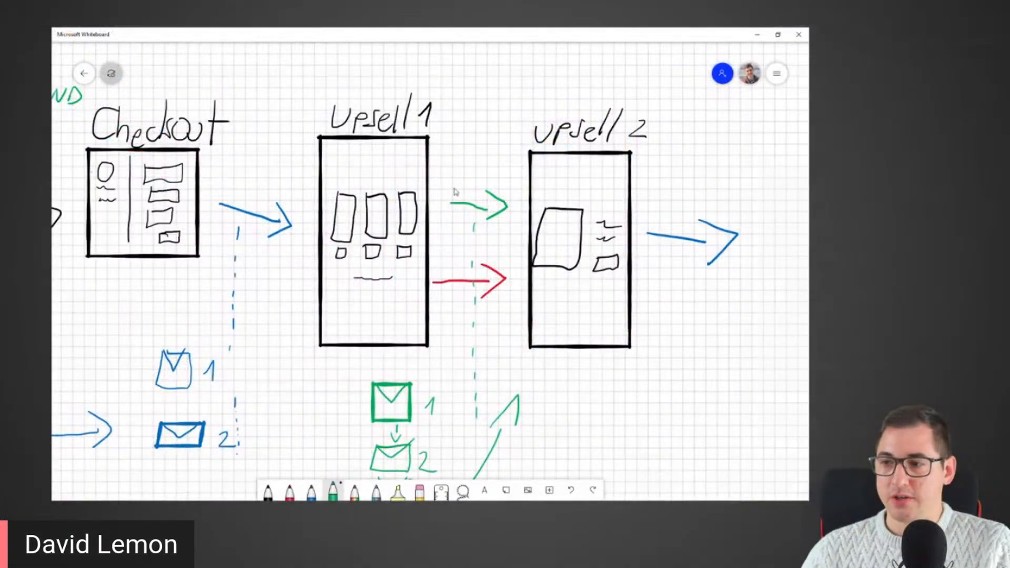
drag(254, 314, 478, 322)
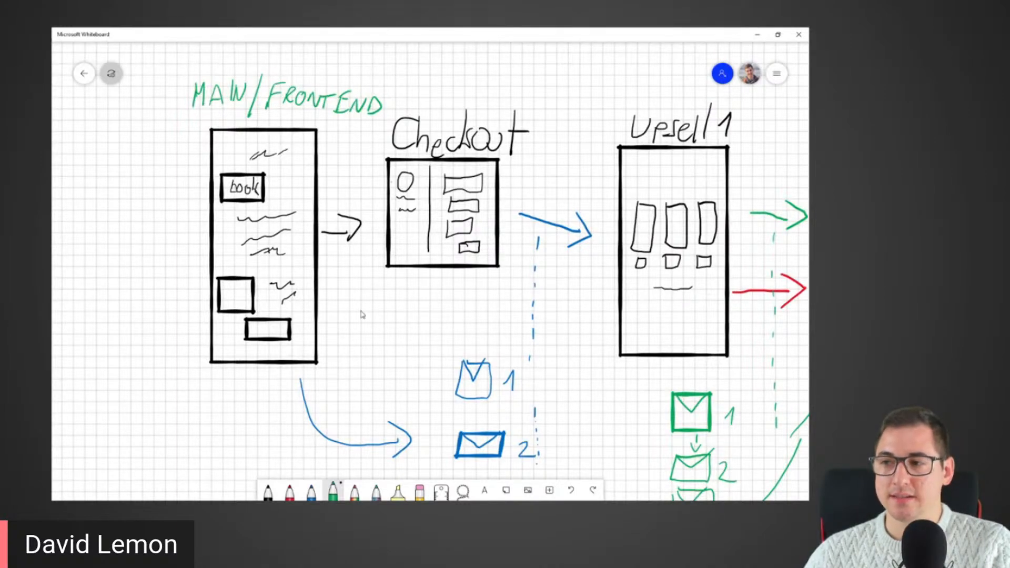
drag(495, 354, 373, 226)
drag(620, 269, 402, 335)
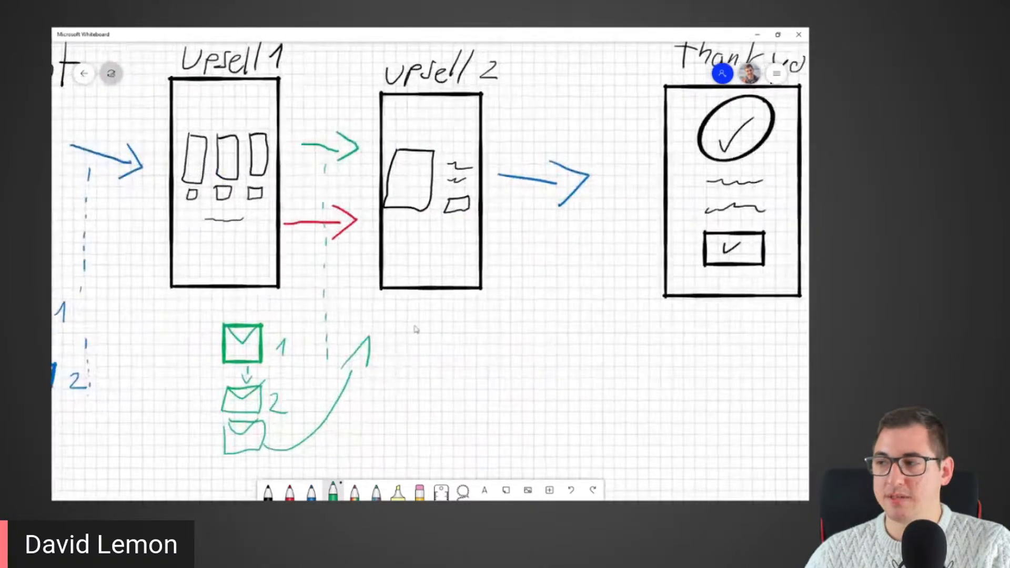
drag(473, 354, 586, 414)
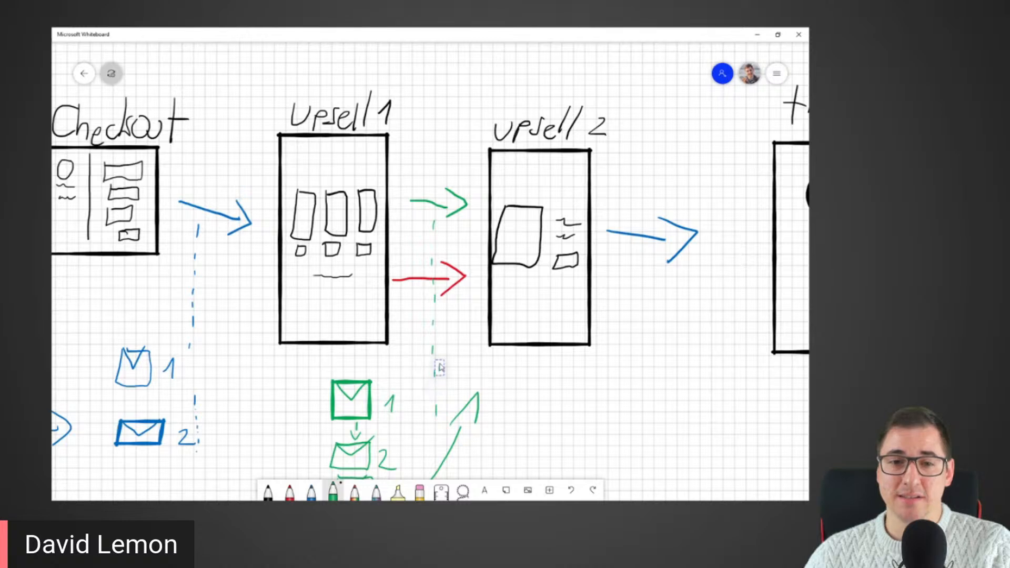
drag(414, 383, 418, 306)
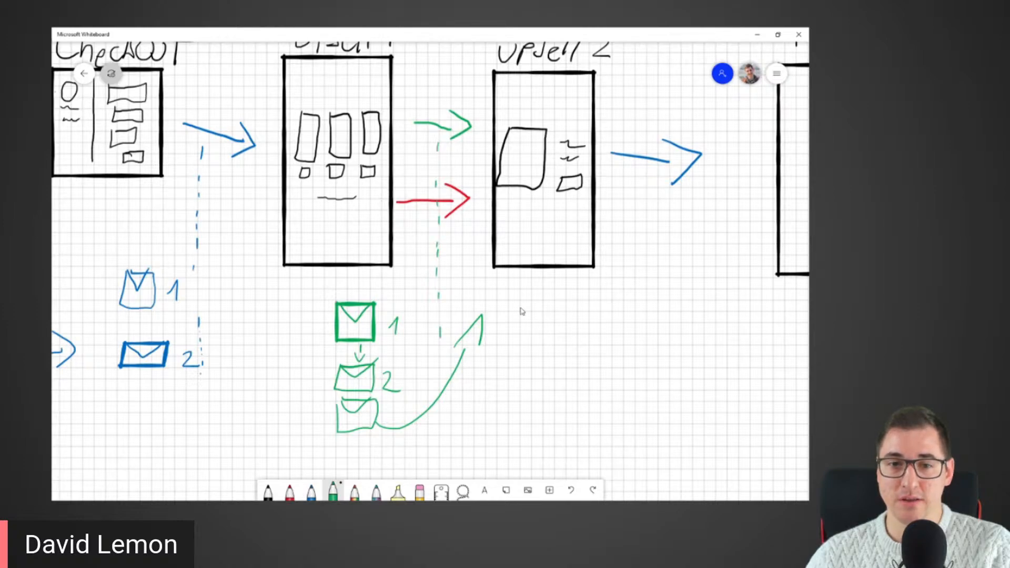
drag(743, 237, 642, 208)
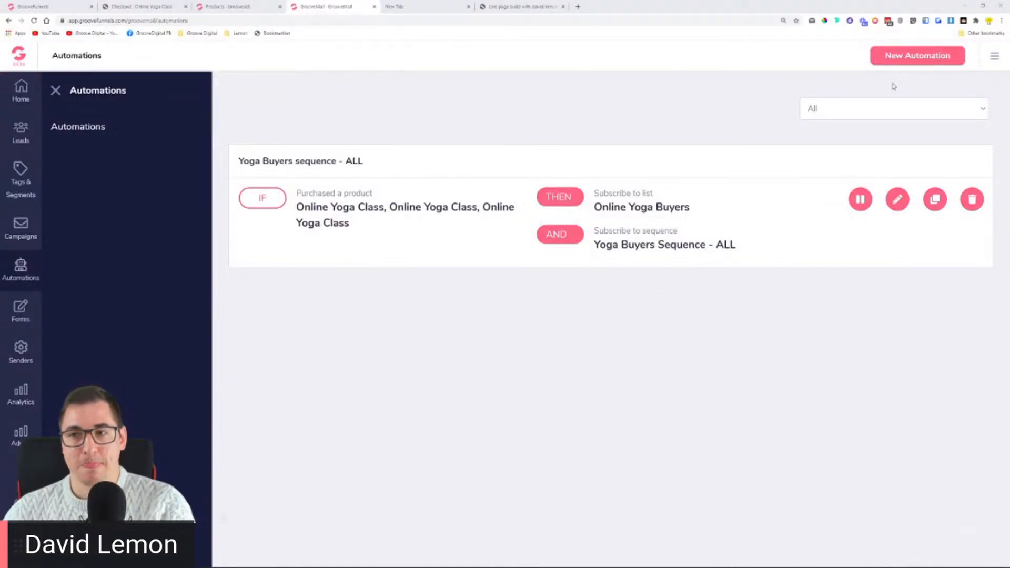
Step: Start a new automation from the Automations page's New Automation button
click(904, 61)
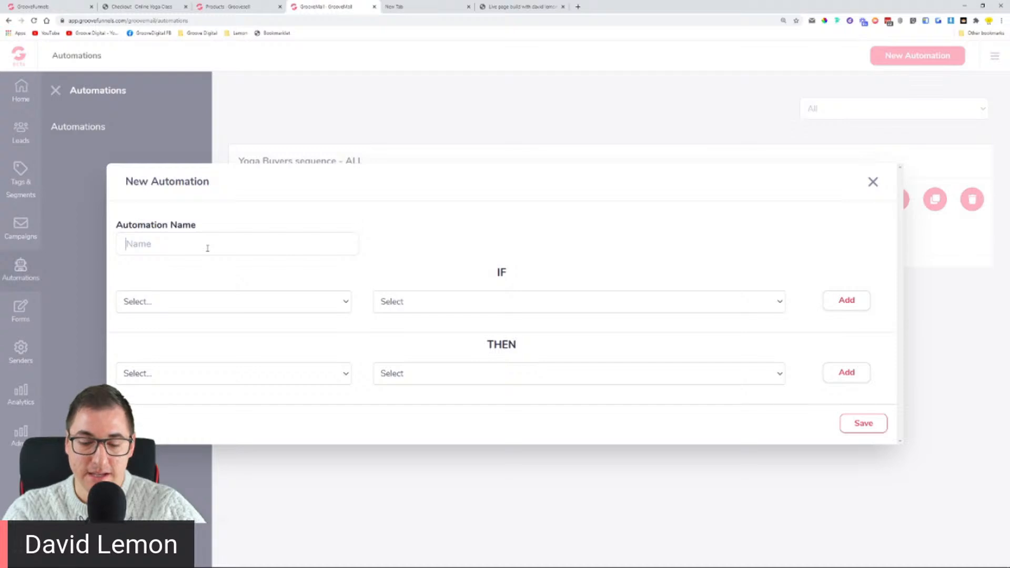
Step: Name the automation 'Youga buyers - Main + Upsell 1' and add a 'Purchased Online Yoga Class' IF condition
text(You)
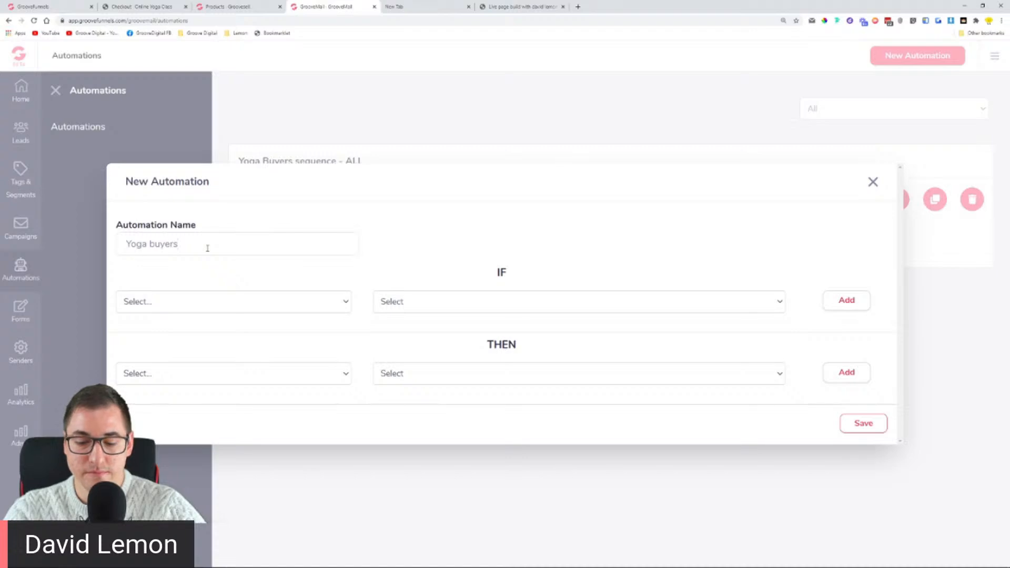
text(ga buyers - Main)
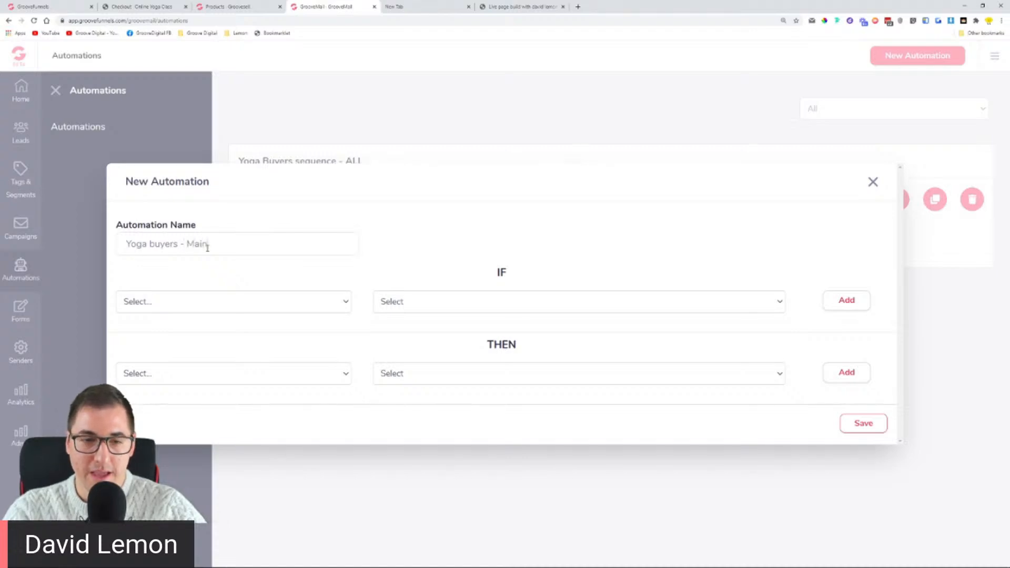
text( + Upsell 1)
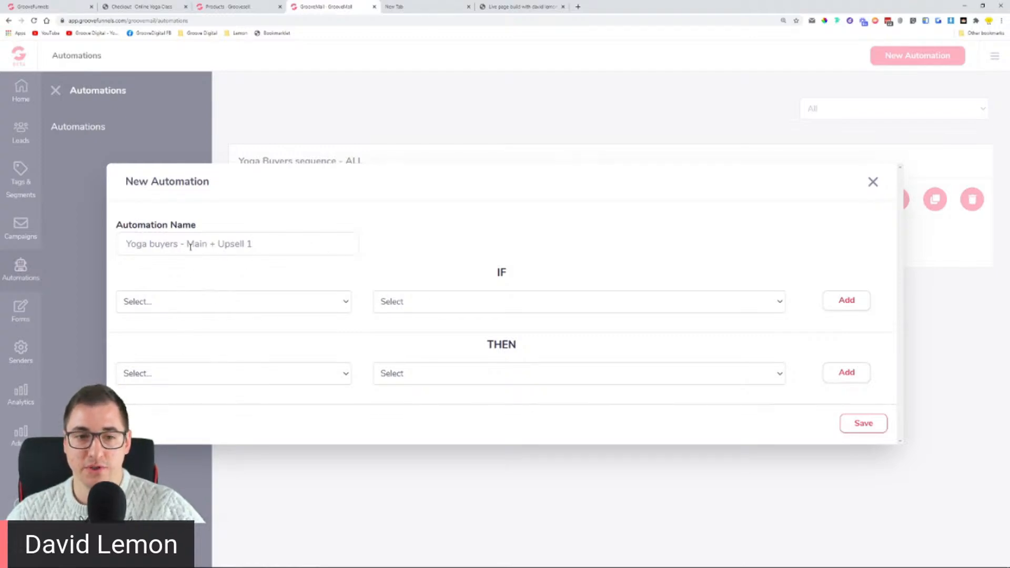
drag(185, 245, 230, 260)
click(216, 301)
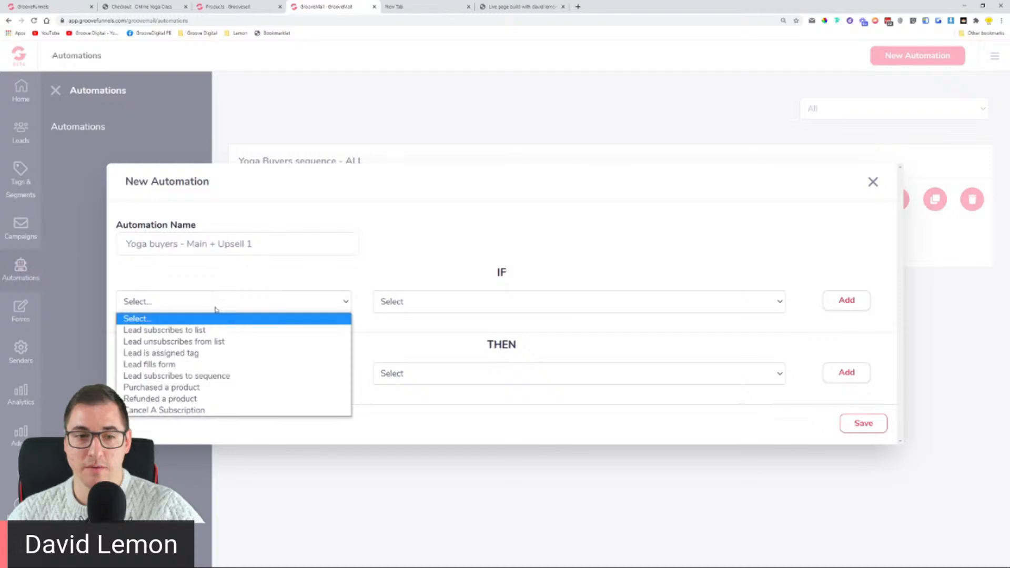
click(202, 387)
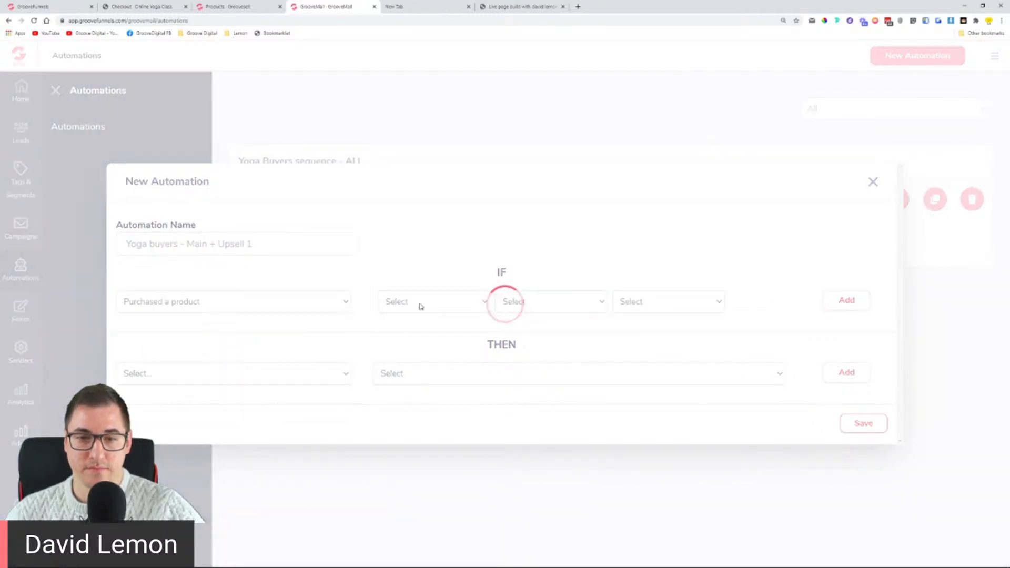
click(422, 304)
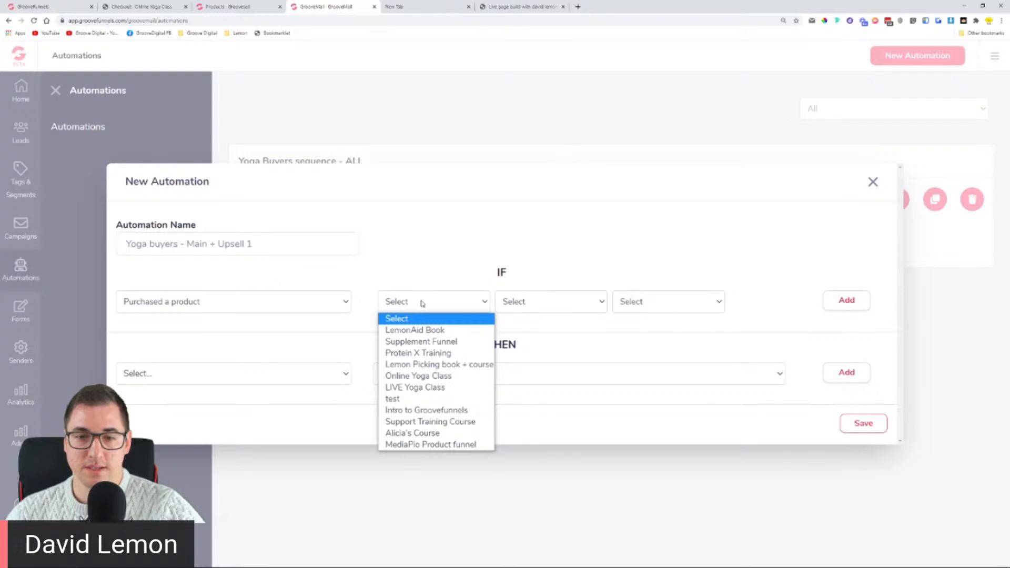
click(429, 377)
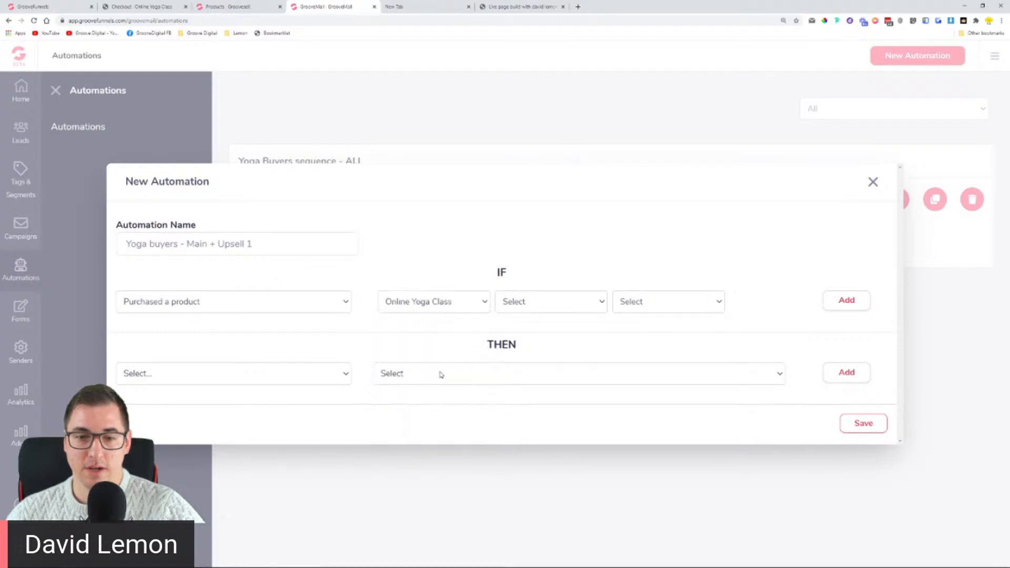
click(528, 302)
click(531, 330)
click(679, 306)
click(678, 330)
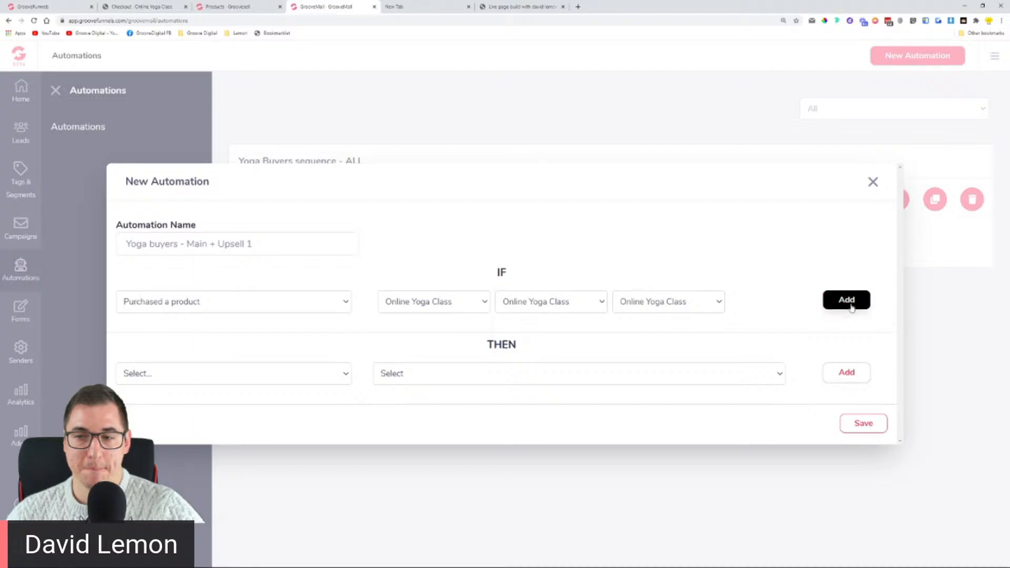
click(846, 301)
Step: Add an AND purchase condition: Online Yoga Class, Extra coaching package, 3 Months Group Sessions
click(292, 297)
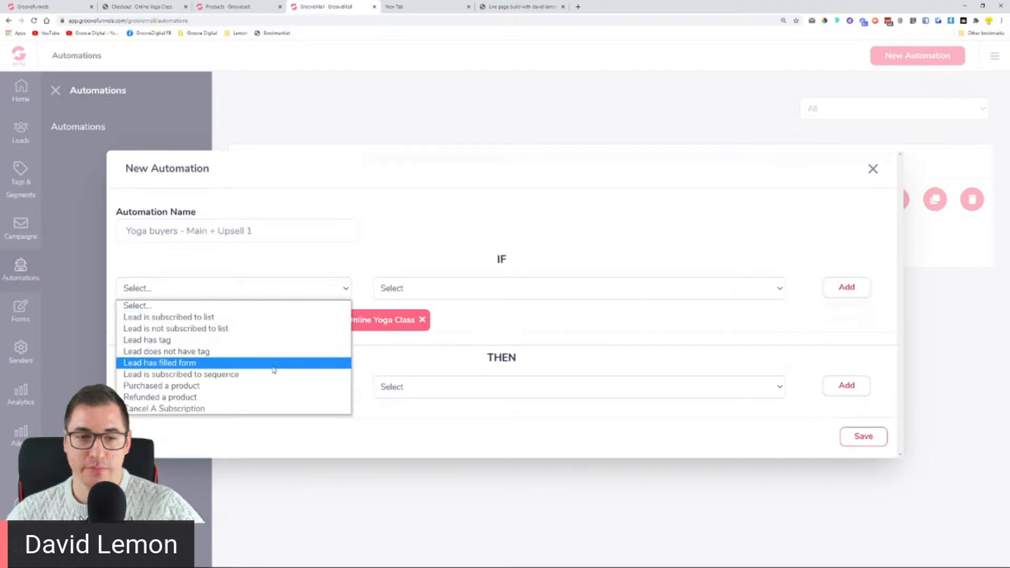
click(263, 391)
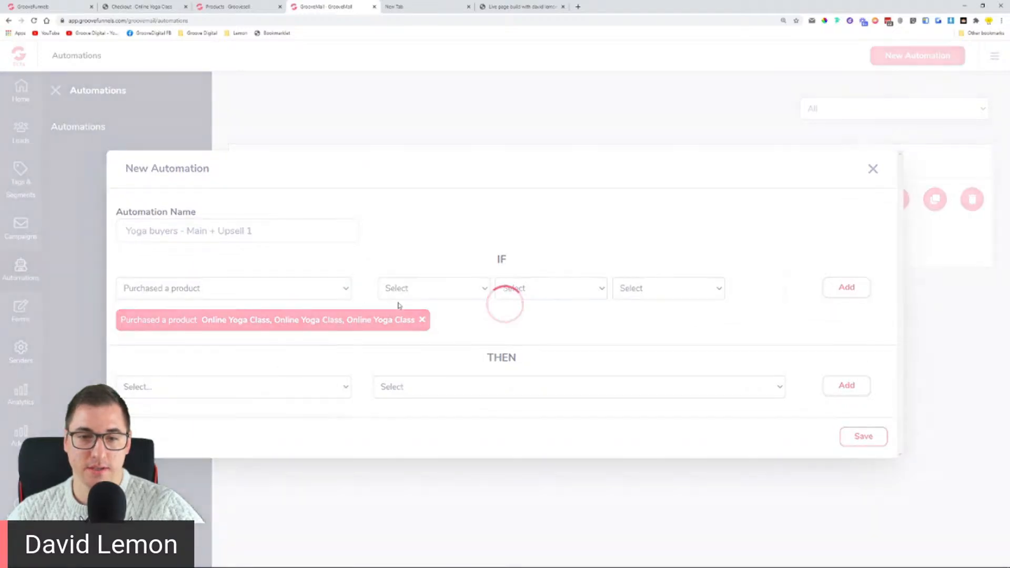
click(456, 289)
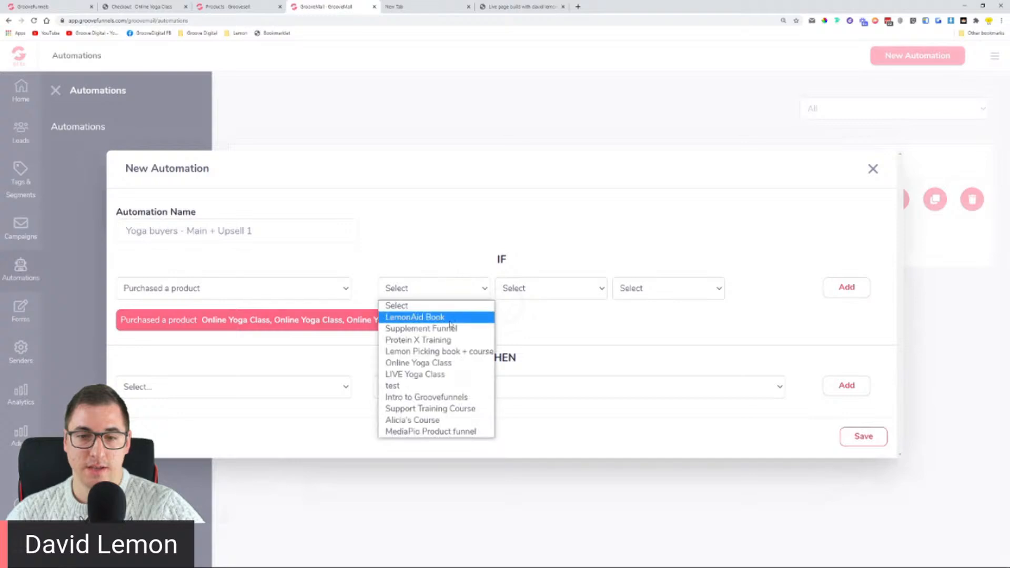
click(450, 363)
click(553, 290)
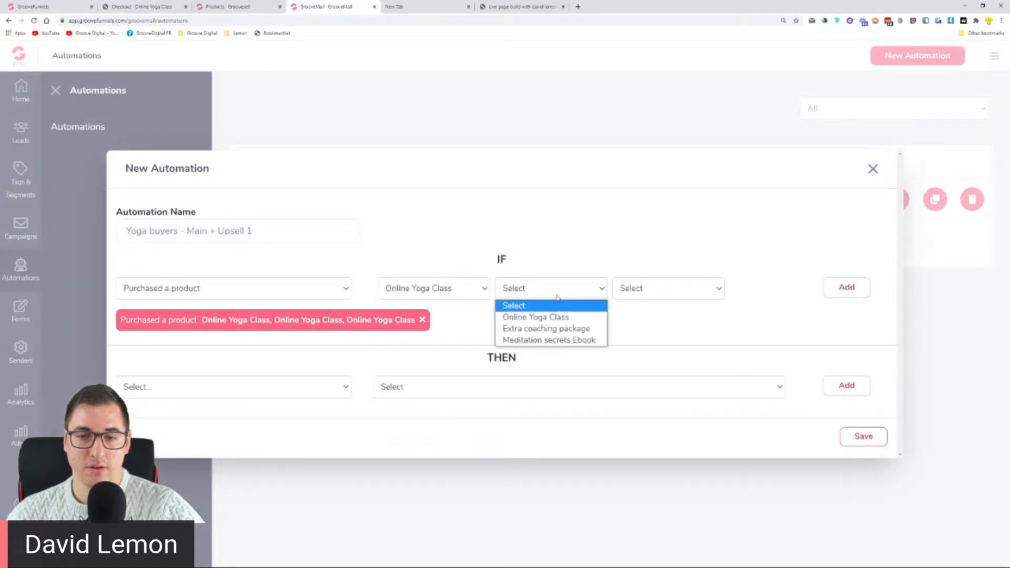
click(554, 328)
click(694, 288)
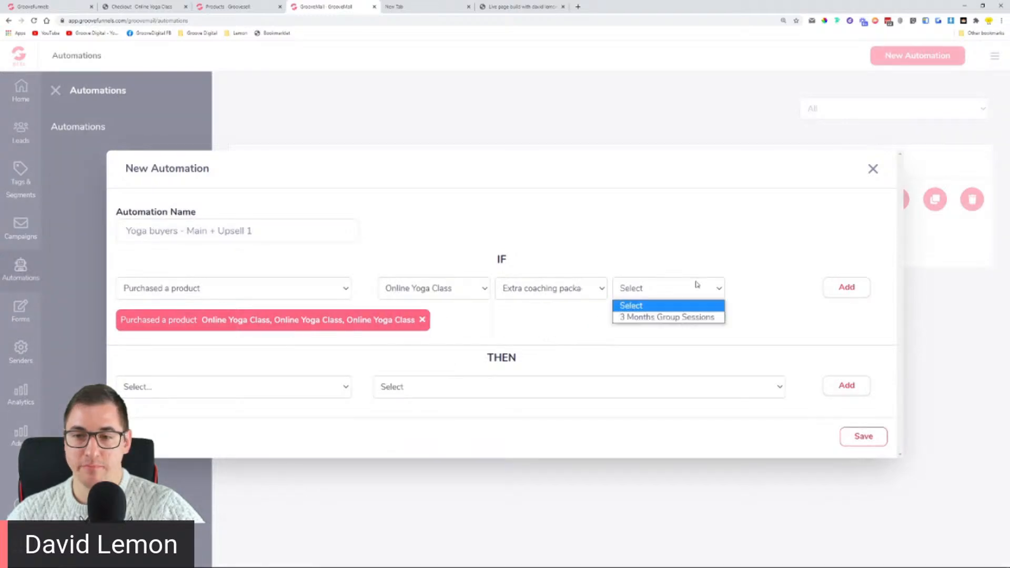
click(668, 314)
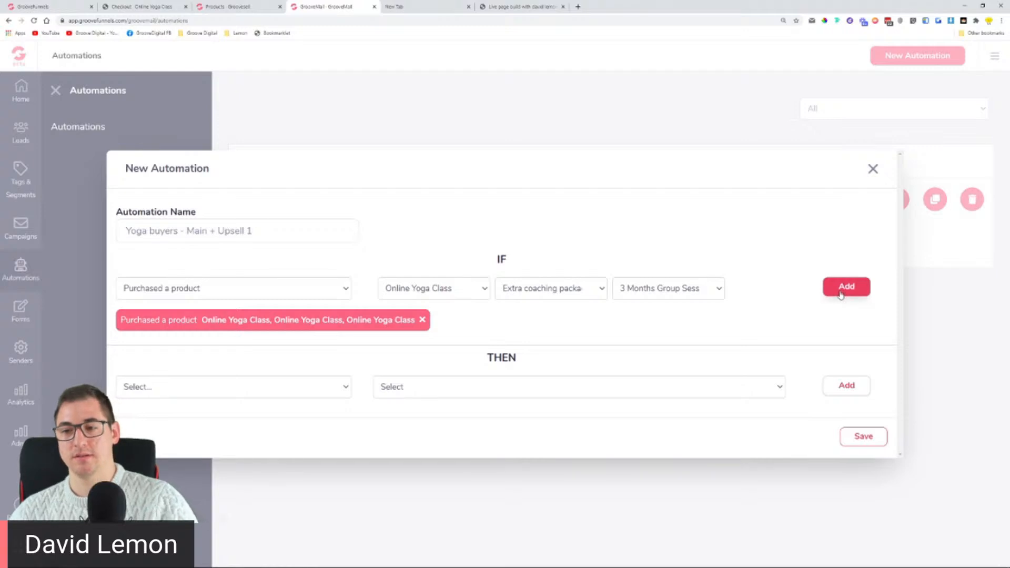
drag(833, 275, 838, 298)
click(825, 293)
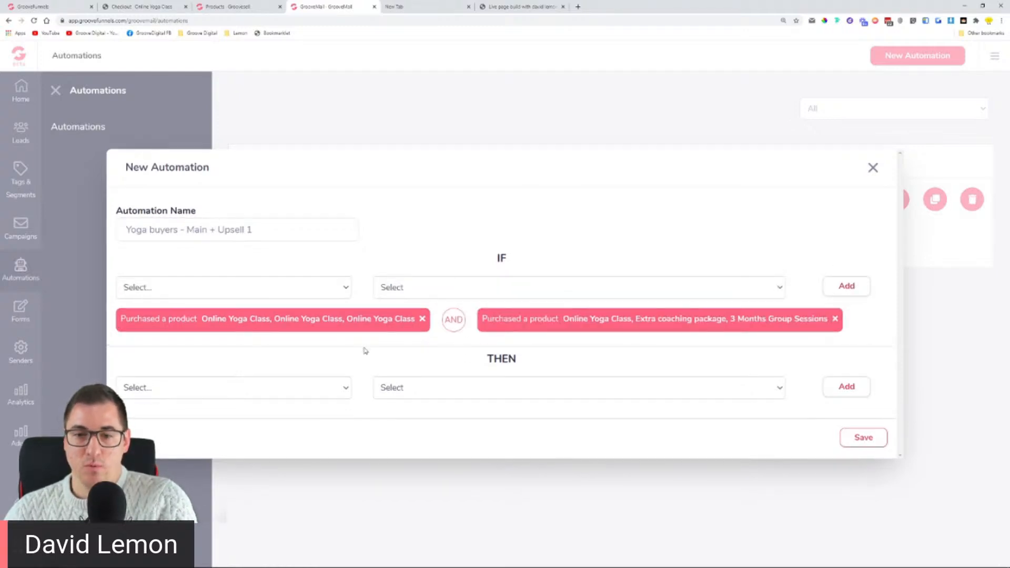
click(202, 389)
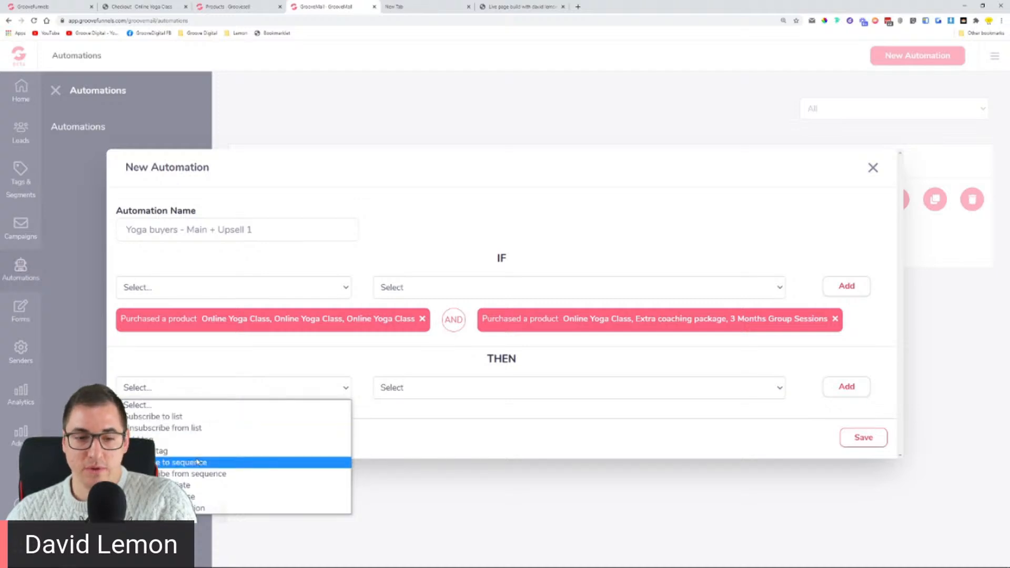
Step: Set the THEN action to add the Yoga Buyers tag 'Yoga buyers - Main + upsell 1' and save
click(161, 440)
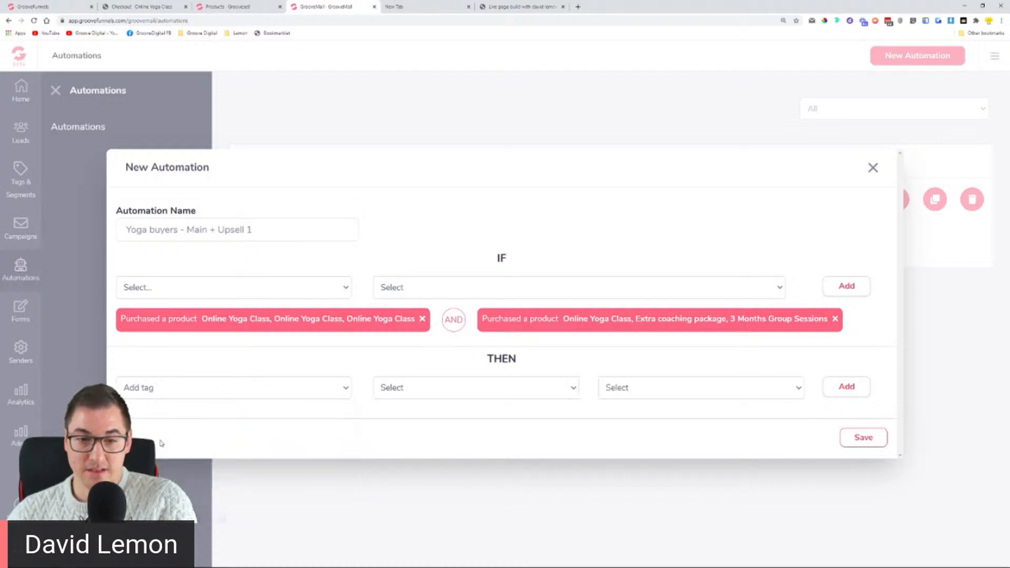
click(484, 384)
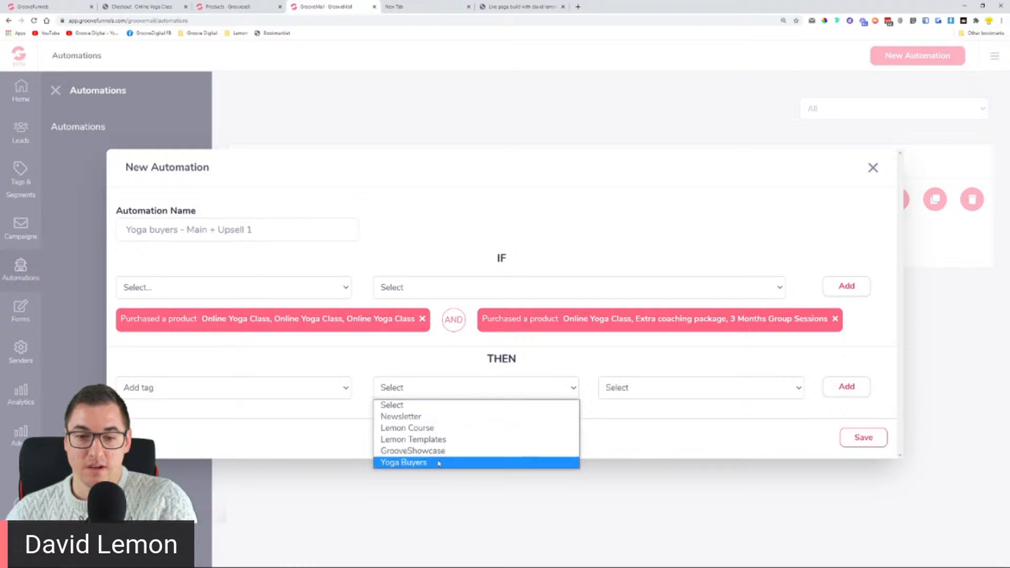
click(436, 462)
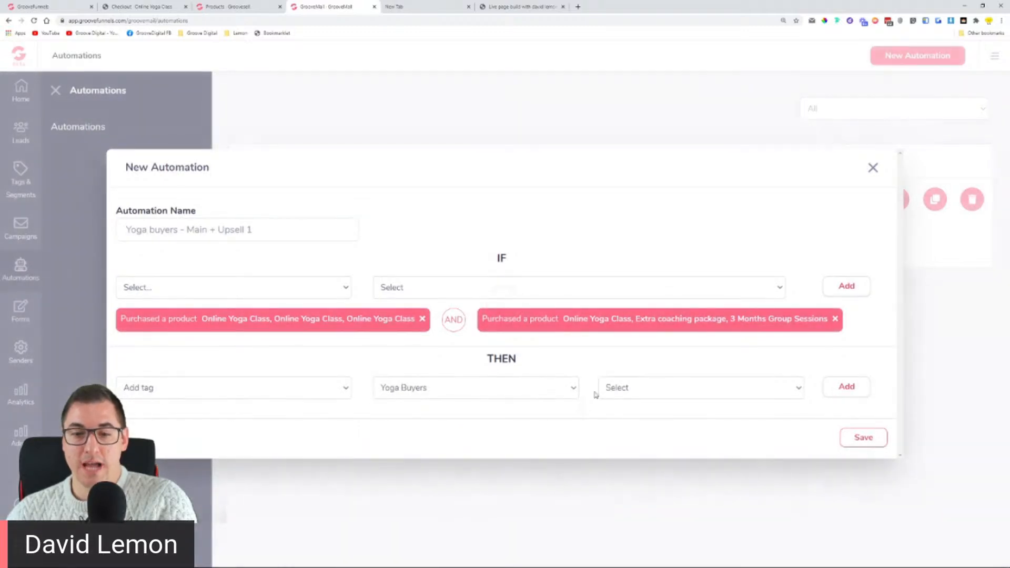
click(637, 395)
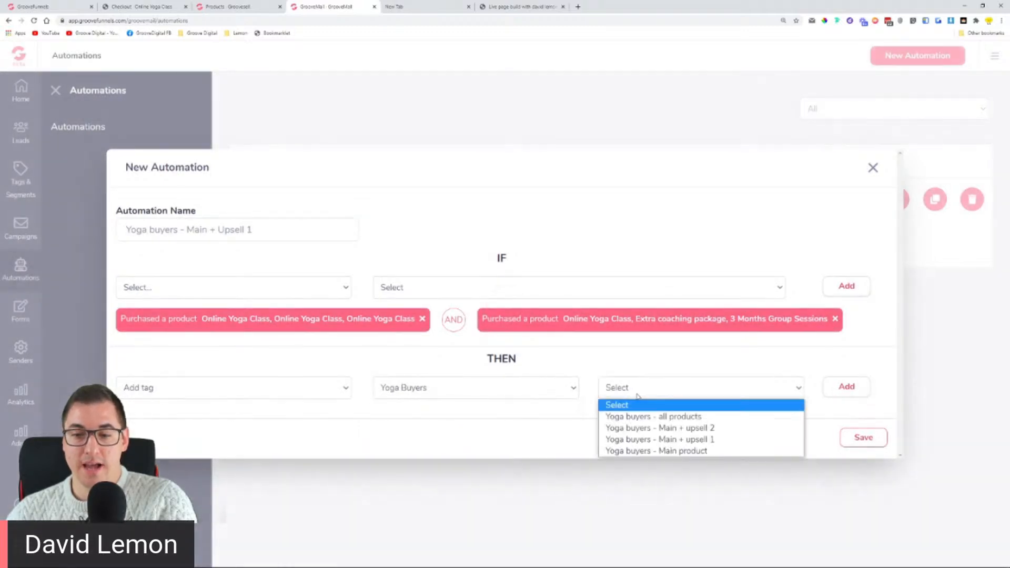
click(648, 440)
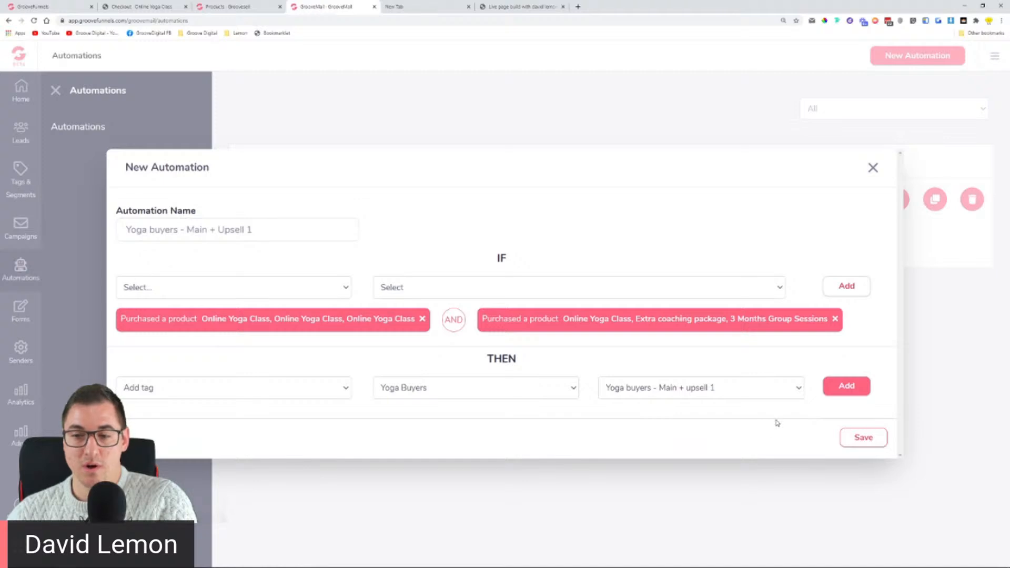
click(846, 389)
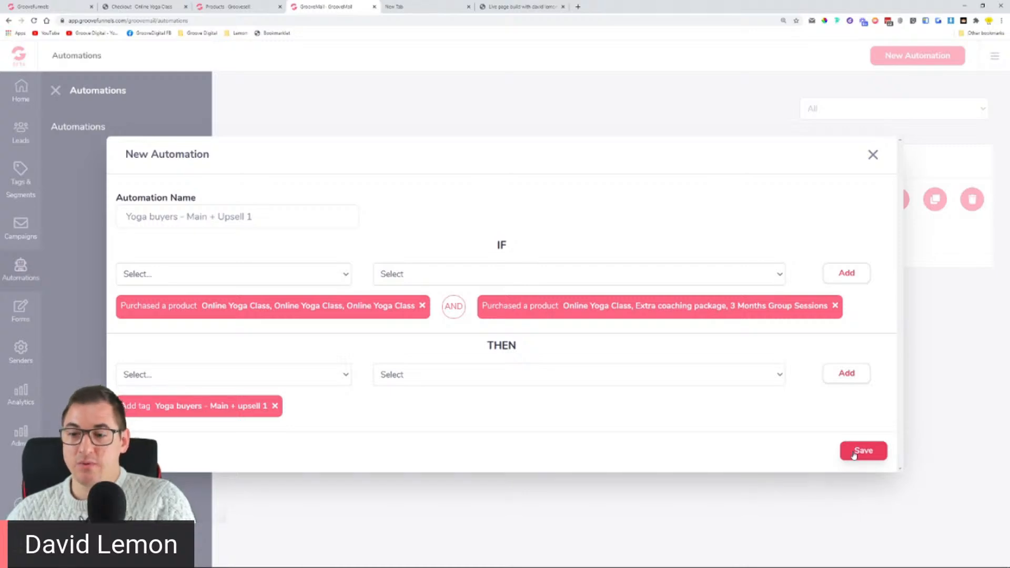
click(854, 452)
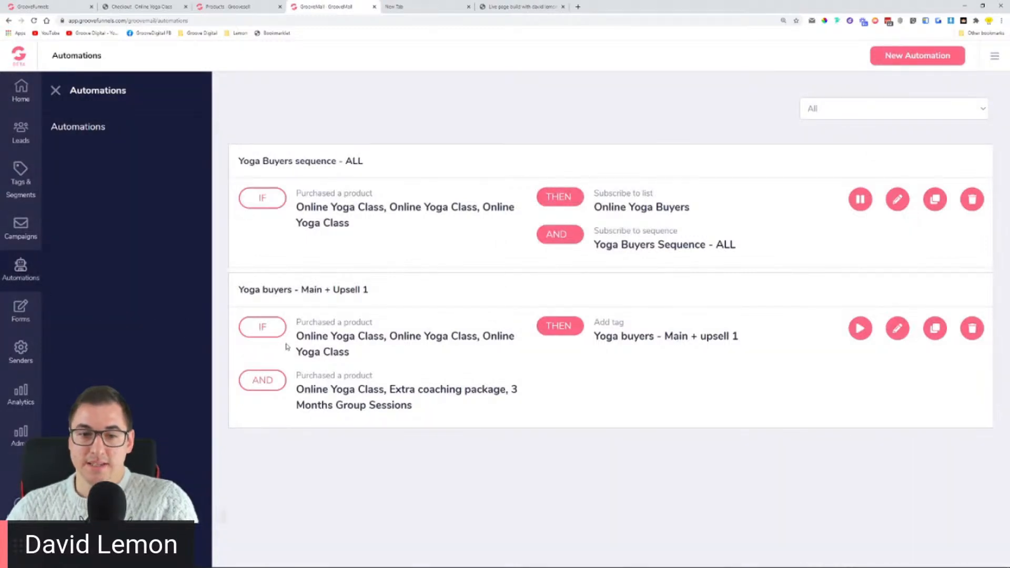
Step: Go to Campaigns > Sequences to view the sequence list
drag(291, 342, 748, 350)
click(617, 360)
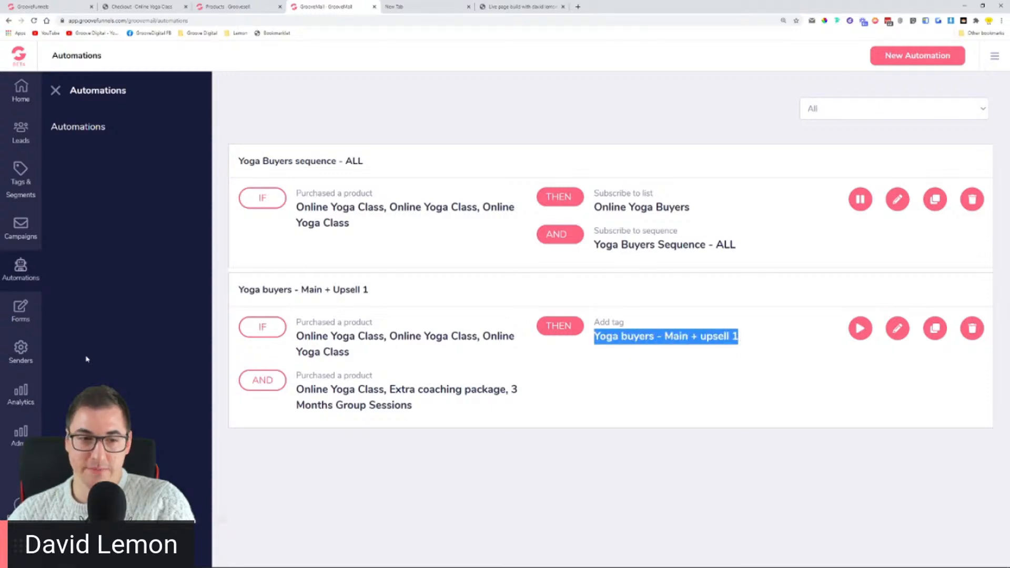
click(22, 232)
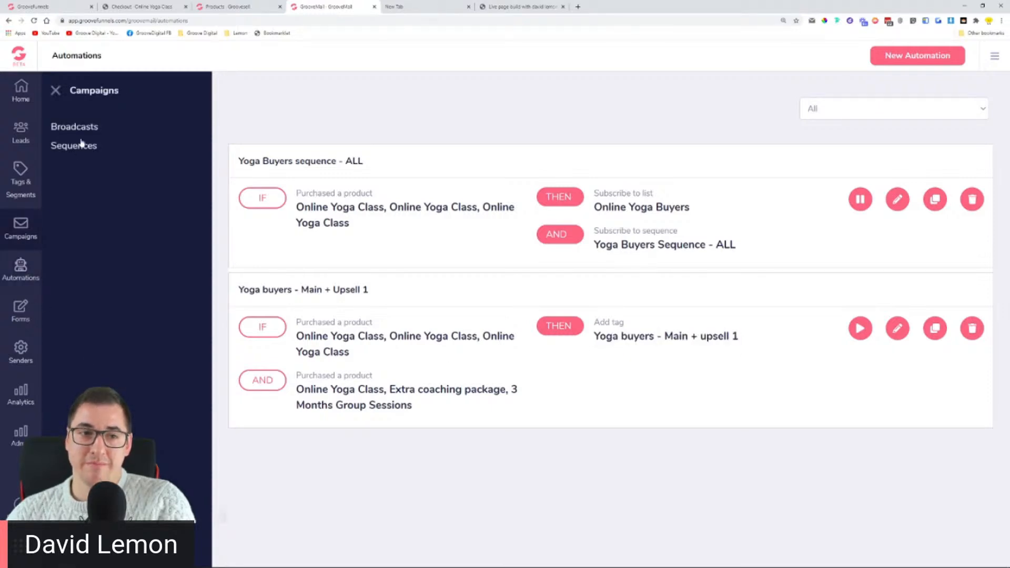
click(81, 149)
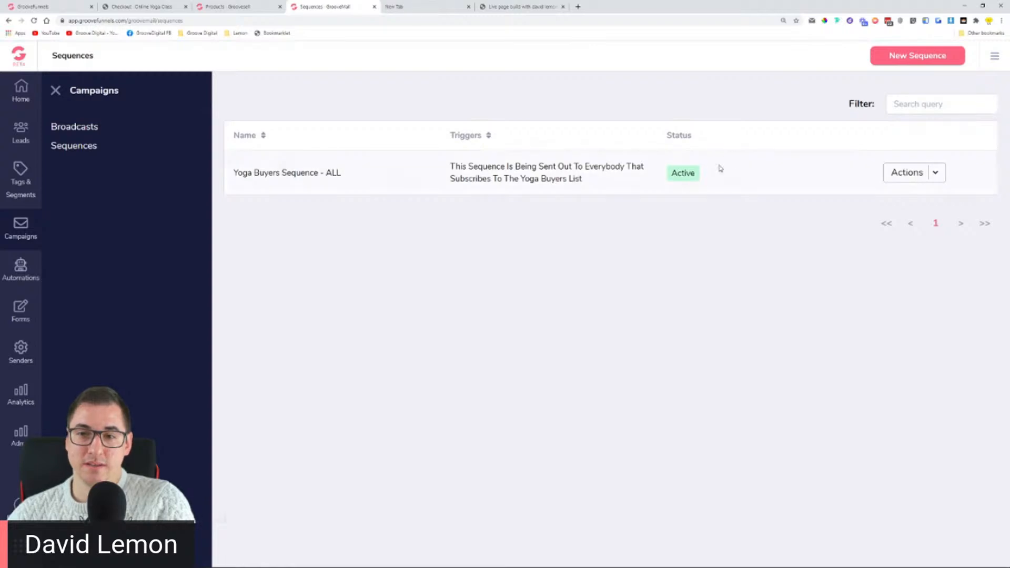
Step: Create sequence 'Yoga Buyers - Main + Upsell 1' with description 'Yoga buyers' and open its editor
click(926, 60)
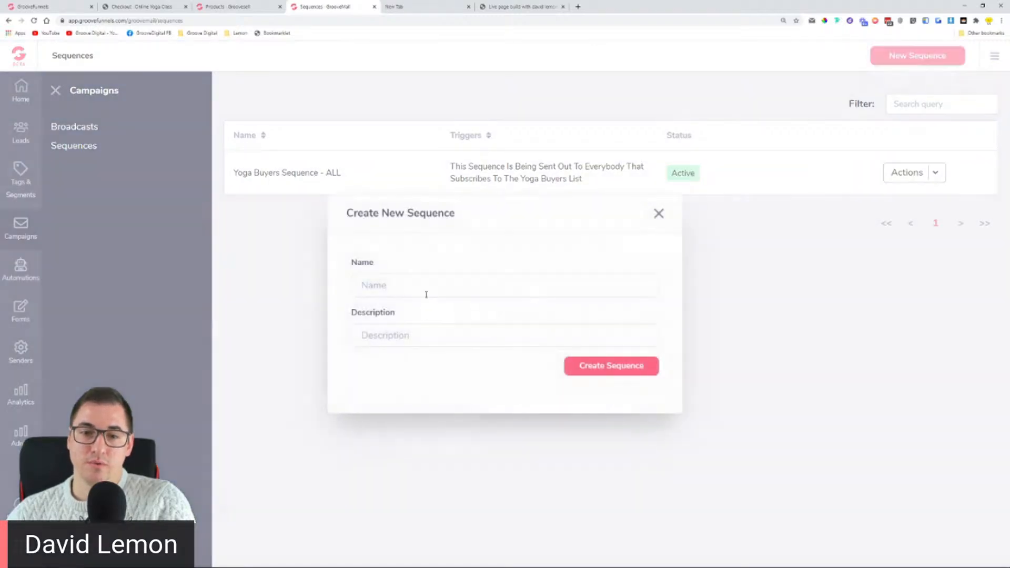
click(426, 294)
text(Yoga Buyers - Main)
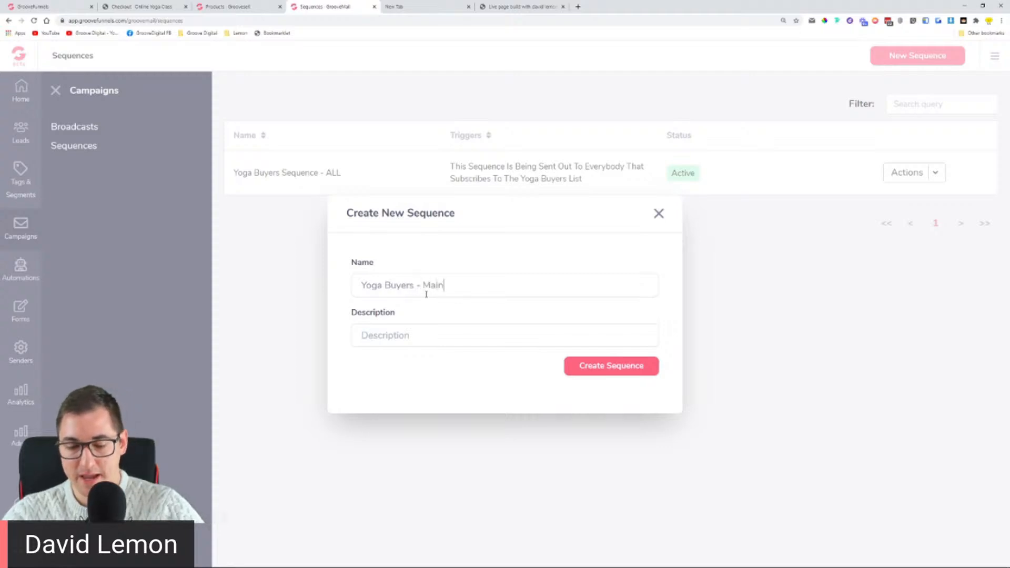
text( + Upsell 1)
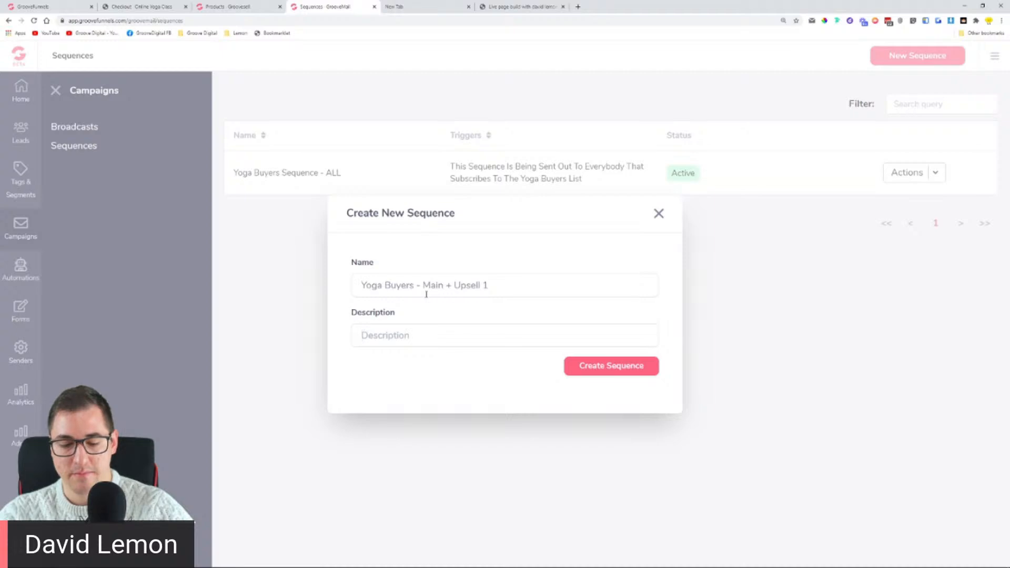
text(Yoga )
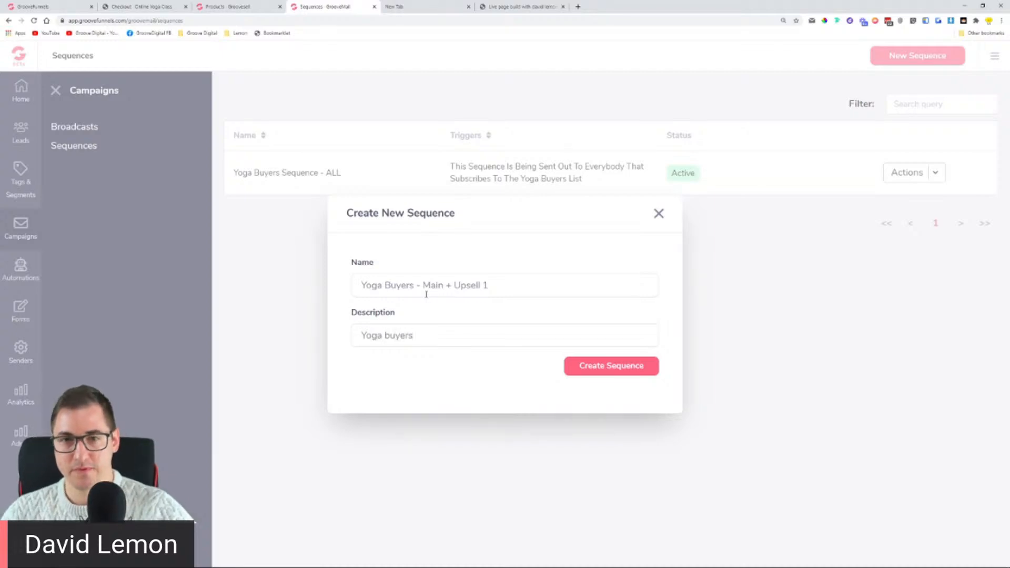
text(buyers)
click(612, 367)
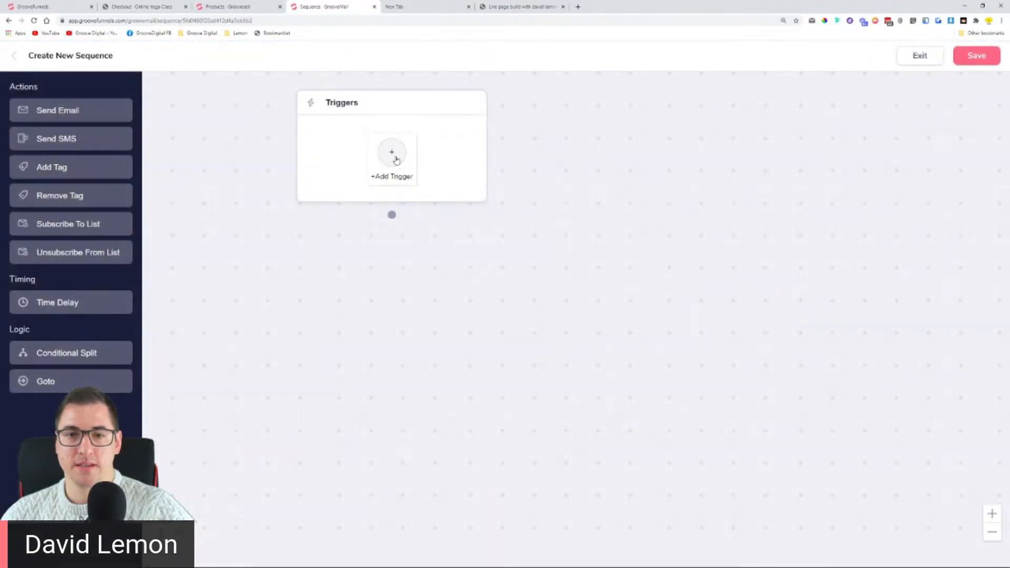
Step: Add a trigger for tag 'Yoga buyers - Main + upsell 1' from the Yoga Buyers category
click(393, 155)
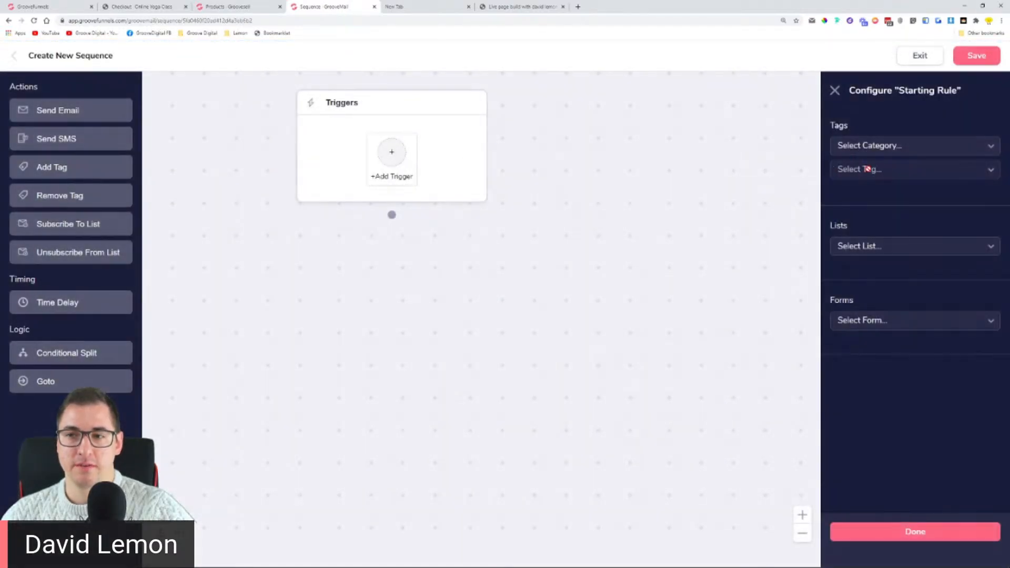
click(890, 145)
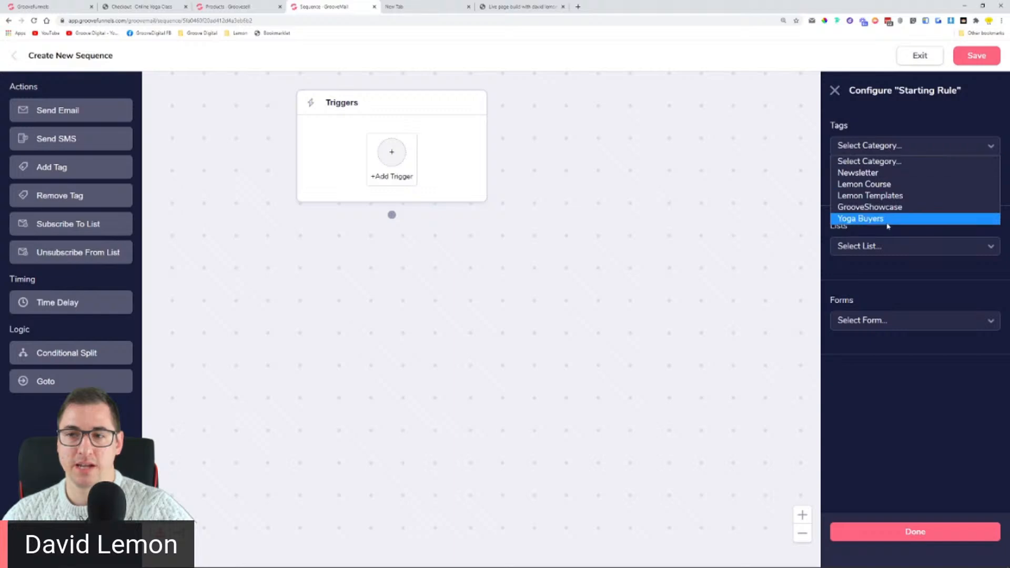
click(882, 218)
click(880, 172)
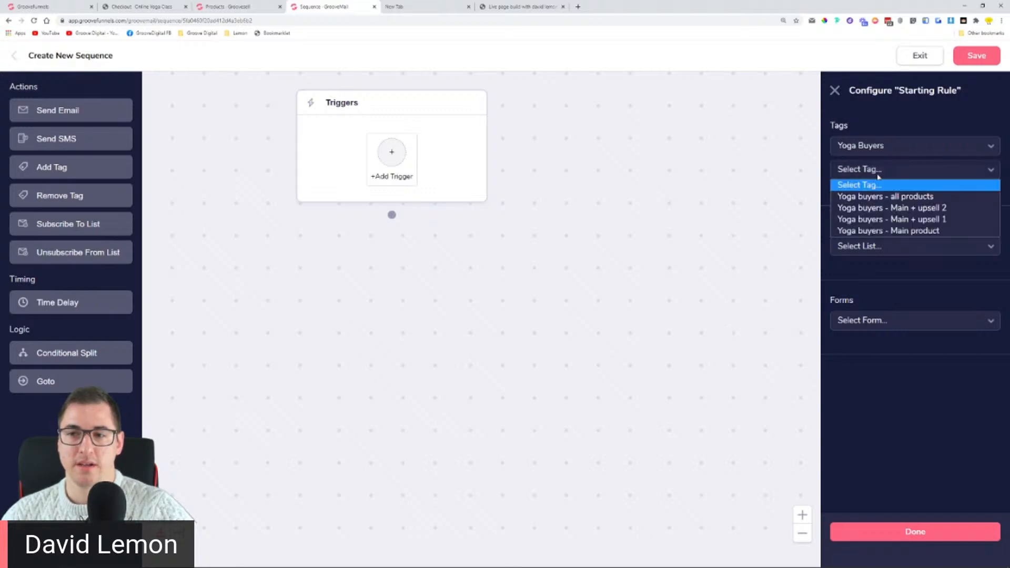
click(912, 220)
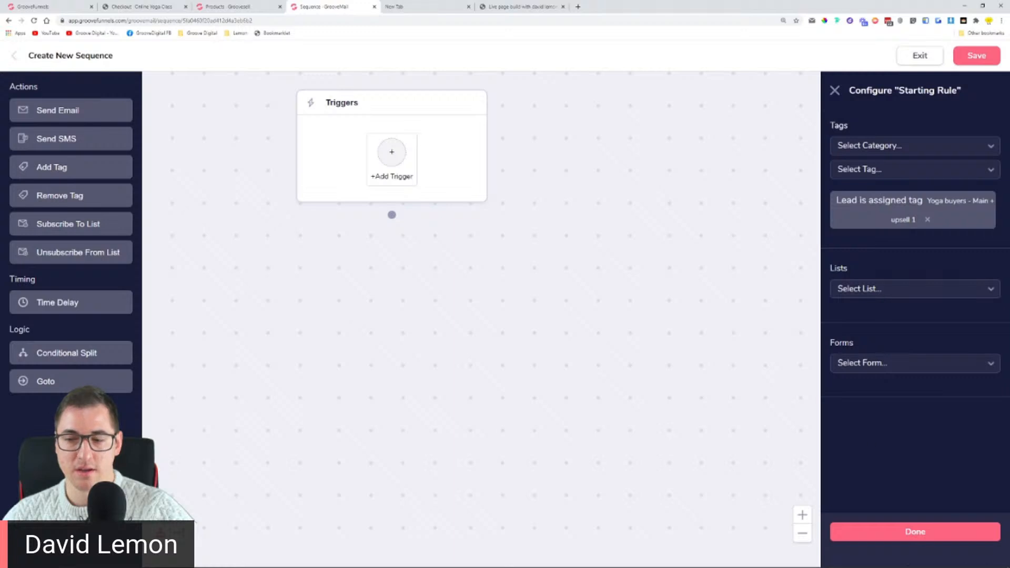
click(965, 533)
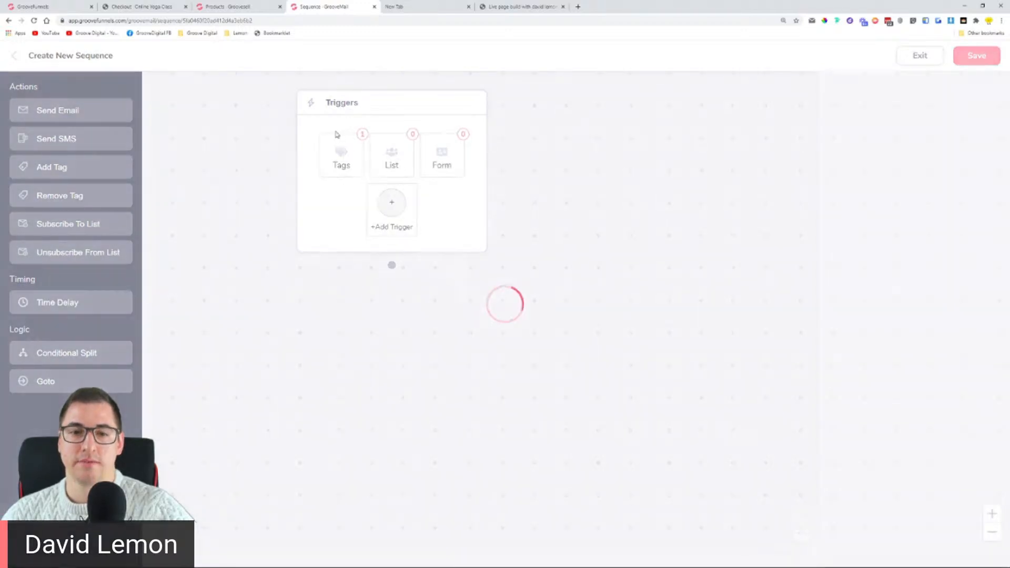
Step: Place a Send Email step below Triggers, connect them, and open its broadcast name field
drag(83, 111, 402, 345)
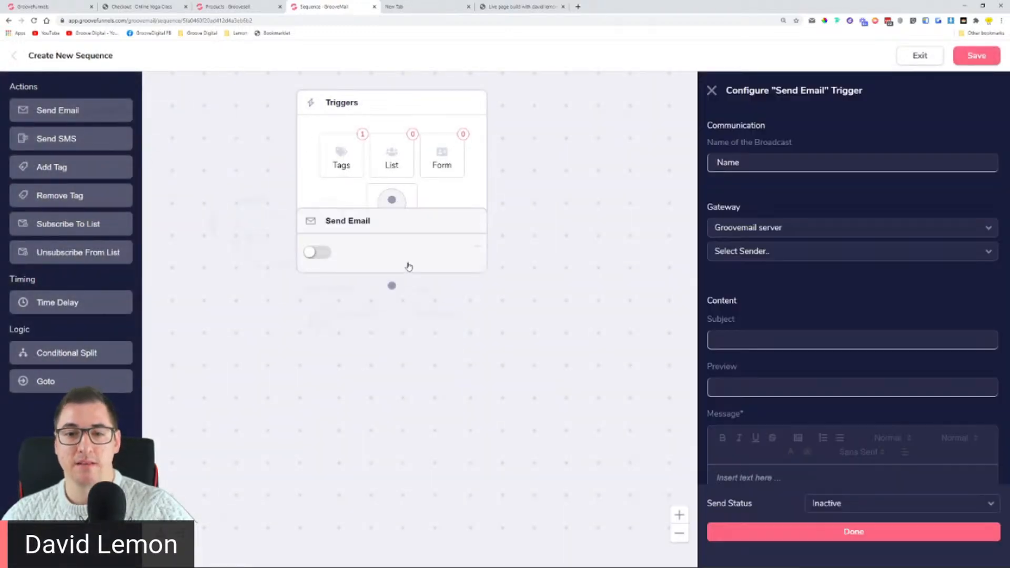
drag(403, 237, 406, 350)
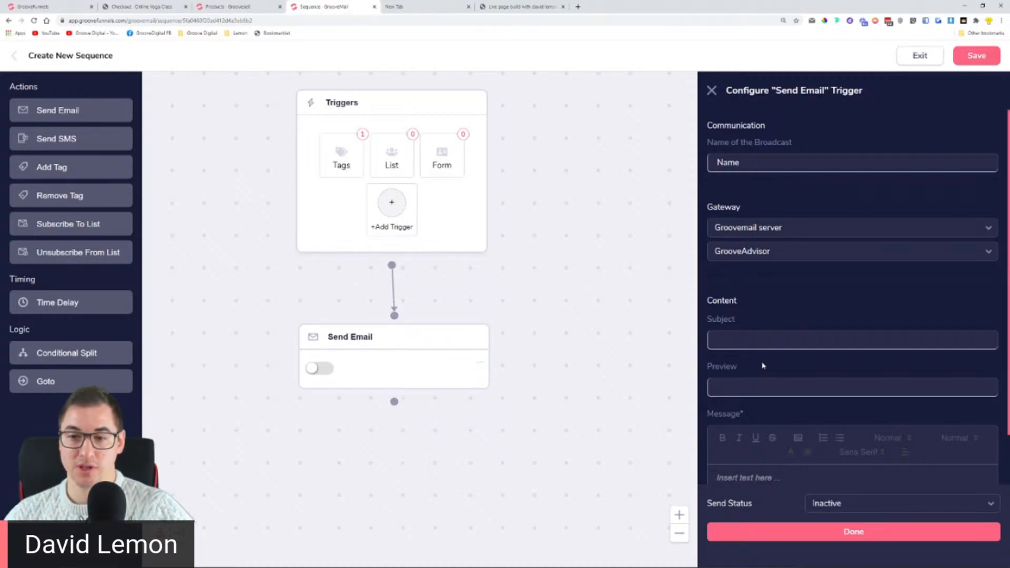
click(748, 163)
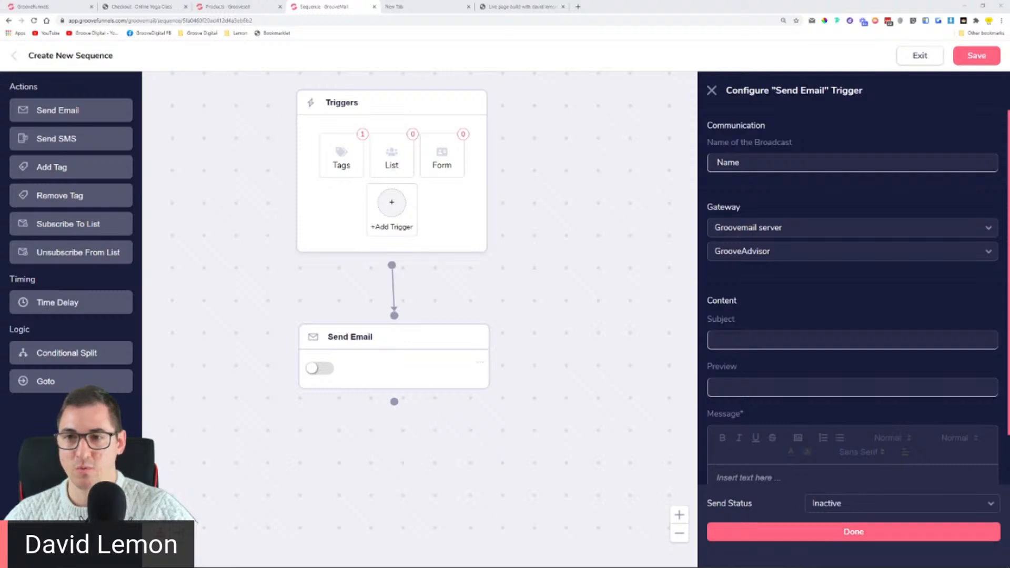
scroll(787, 225, down, 3)
scroll(798, 214, up, 3)
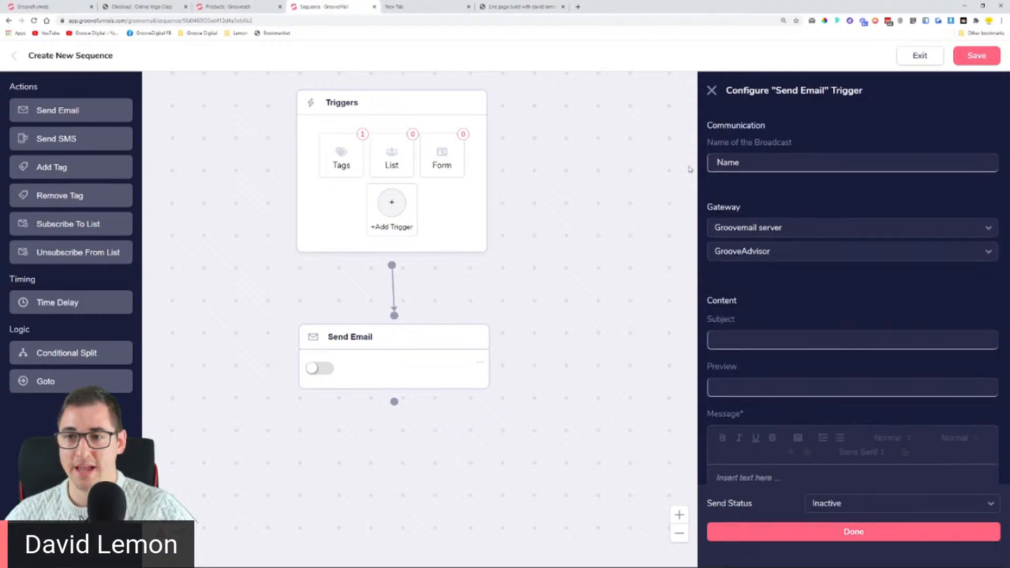
scroll(813, 254, down, 2)
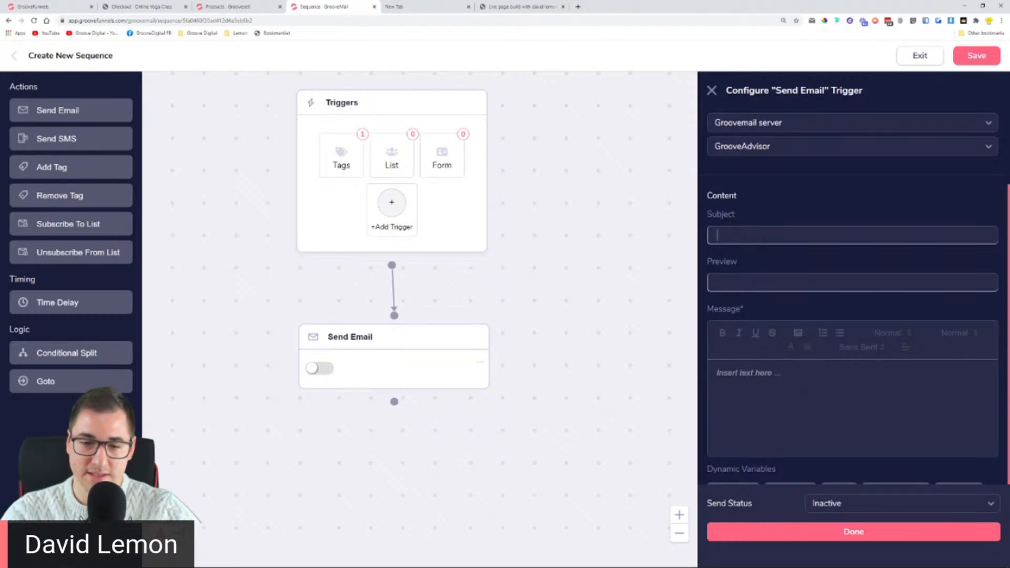
Step: Enter subject 'Congratulations on getting your yoga product' and paste it into the message body
text(Congratu)
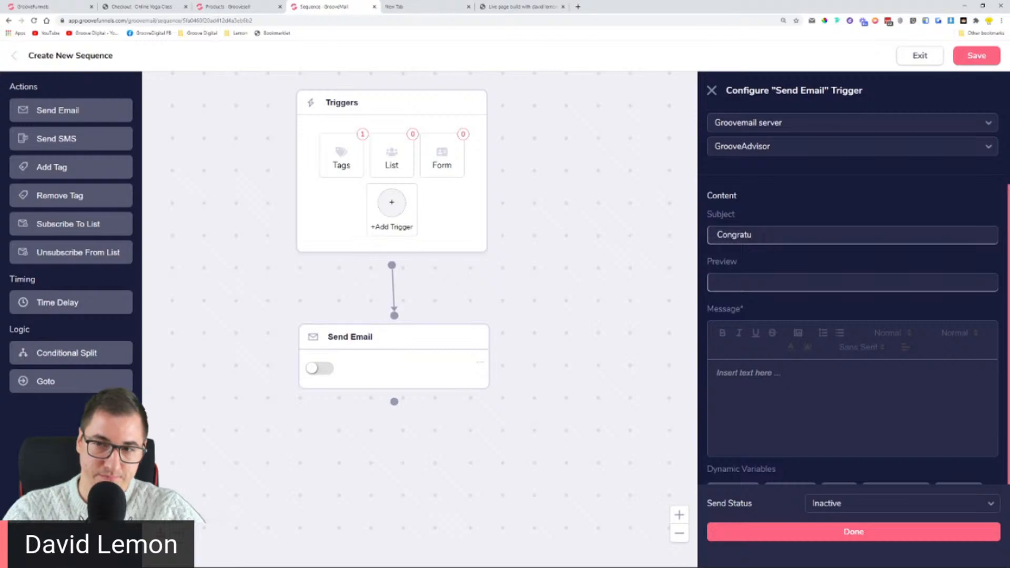
text(lations o)
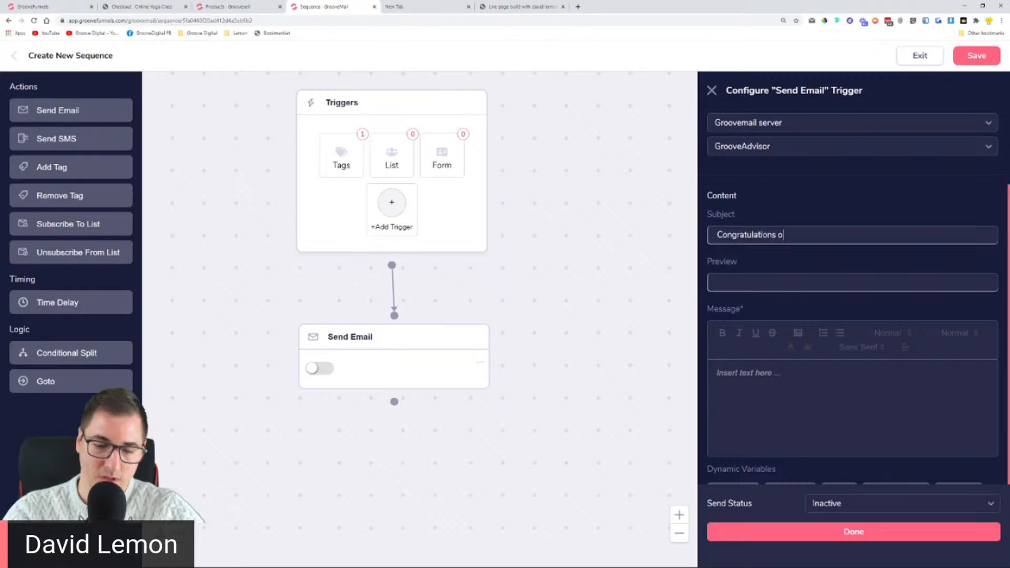
text(n getting )
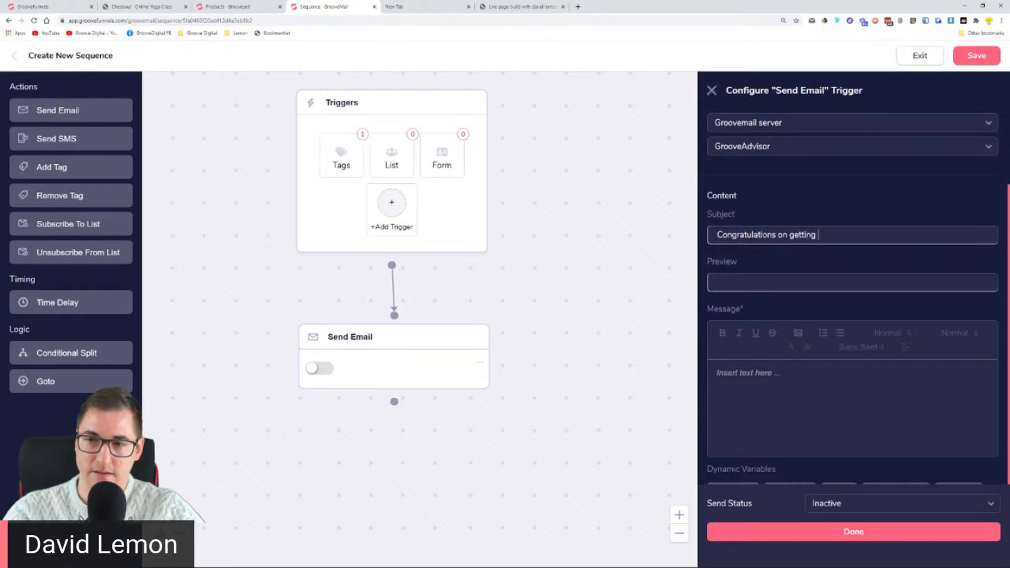
text(your yoga)
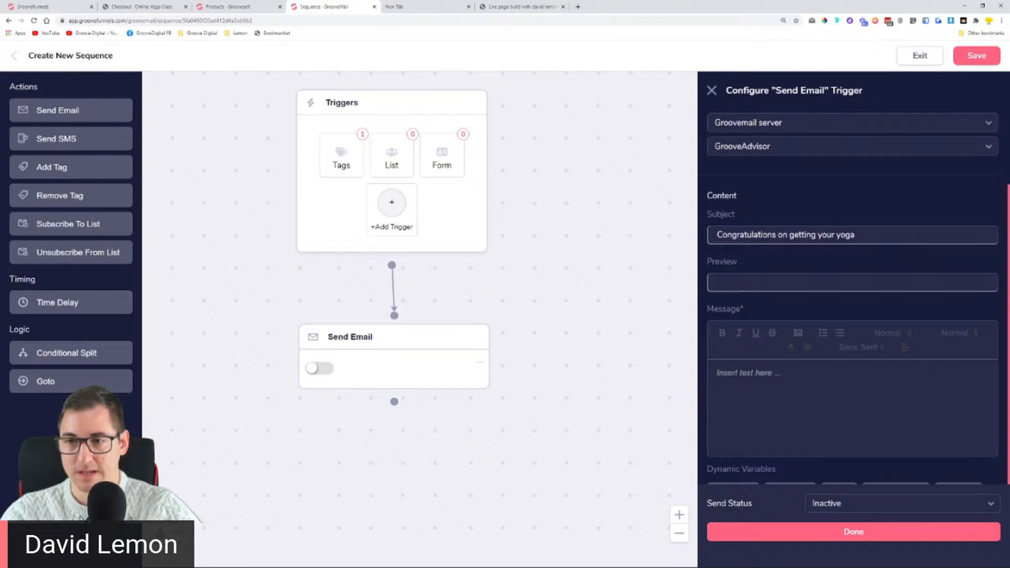
text(product)
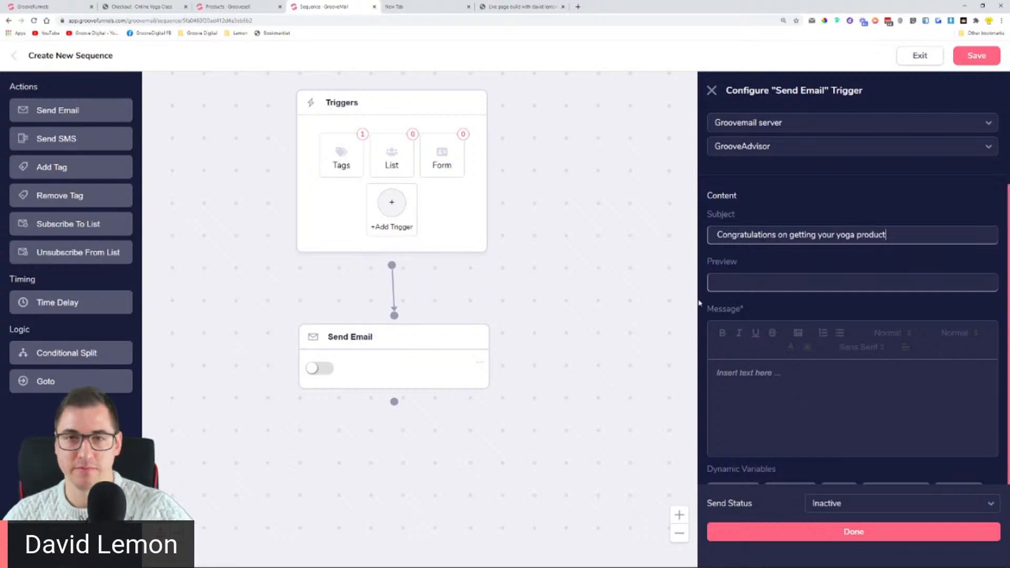
drag(953, 233, 568, 241)
key(ctrl+c)
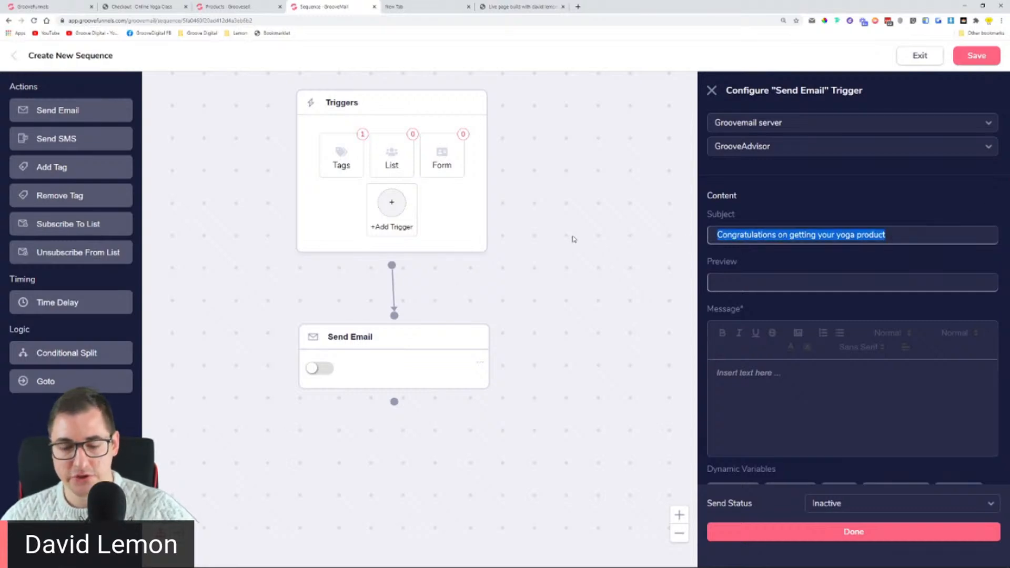
click(794, 390)
key(ctrl+v)
Step: Set send status to Active, use the same text as the broadcast name, and finish the step
scroll(842, 462, down, 2)
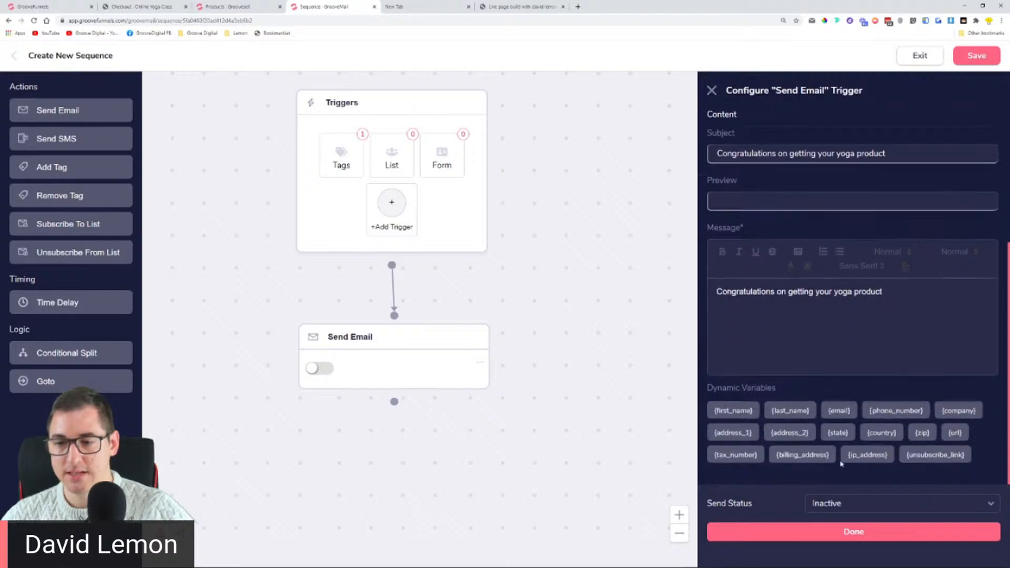
click(847, 508)
click(830, 518)
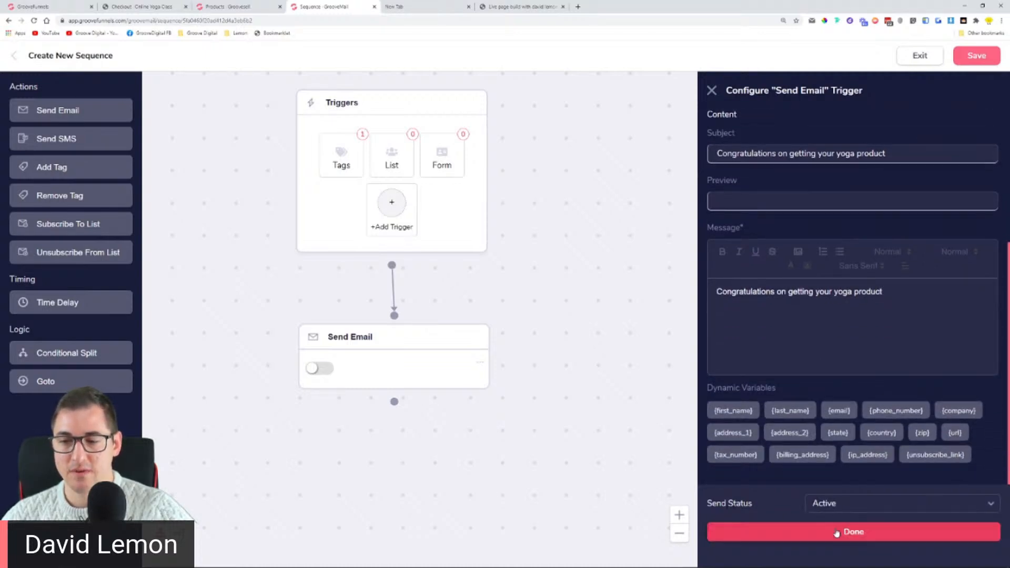
click(837, 532)
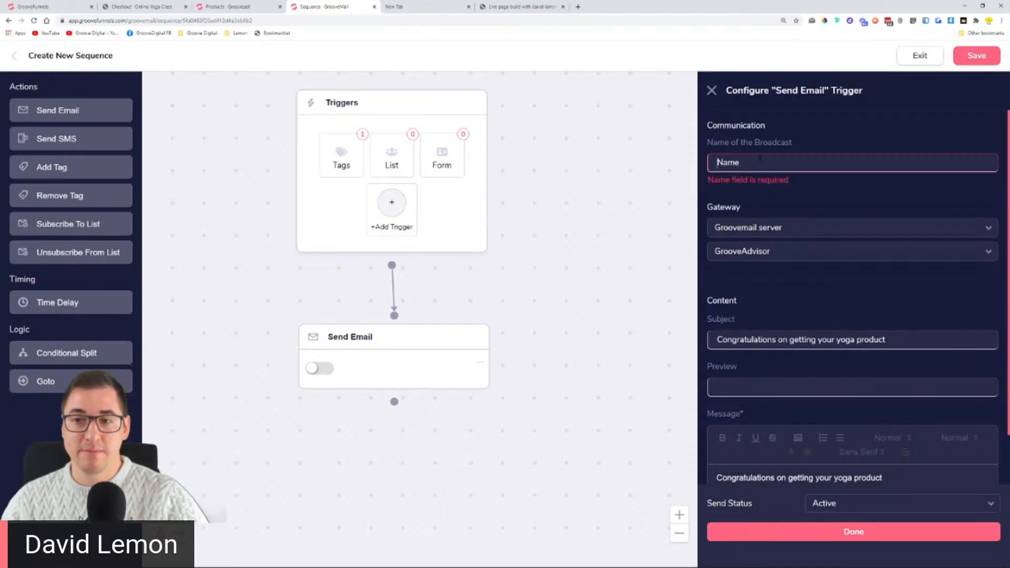
key(ctrl+v)
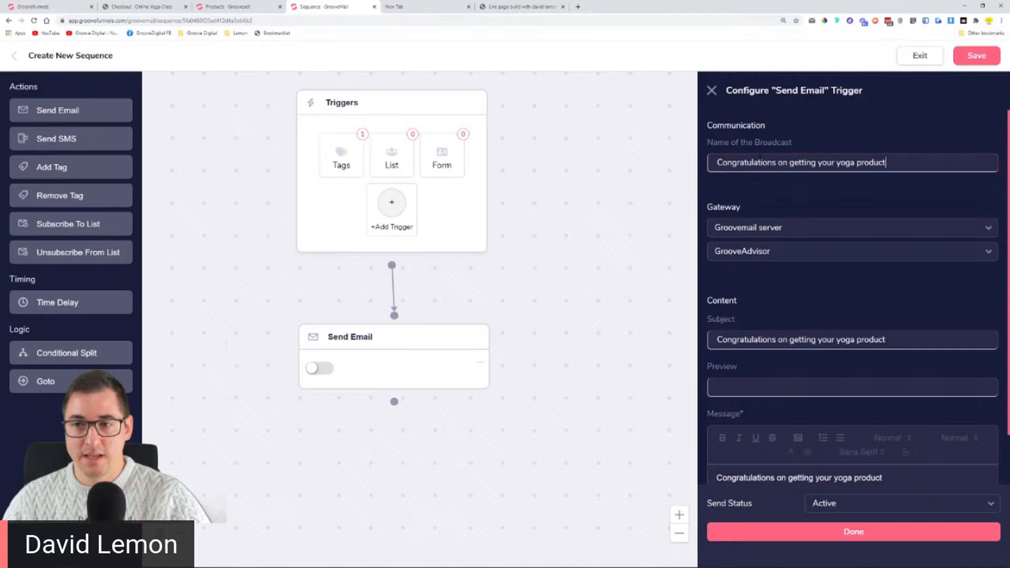
click(820, 533)
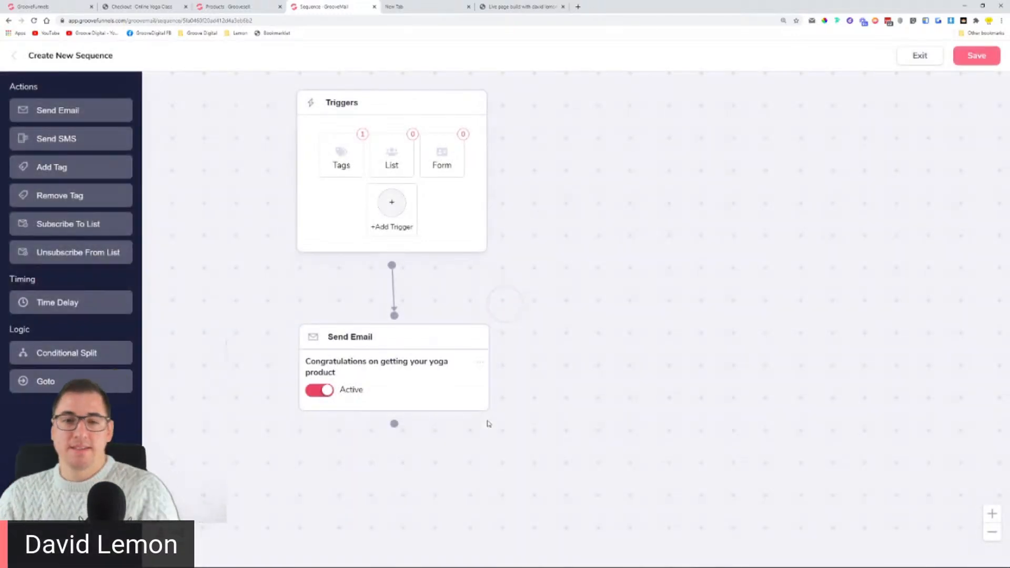
Step: Save the Yoga Buyers - Main + Upsell 1 sequence and start a blank new automation
click(352, 155)
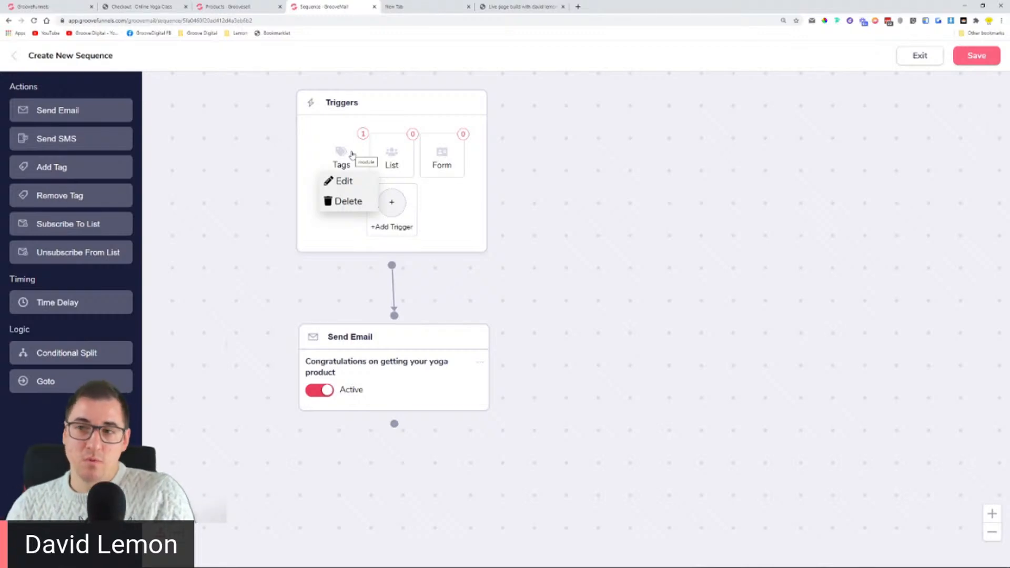
click(976, 55)
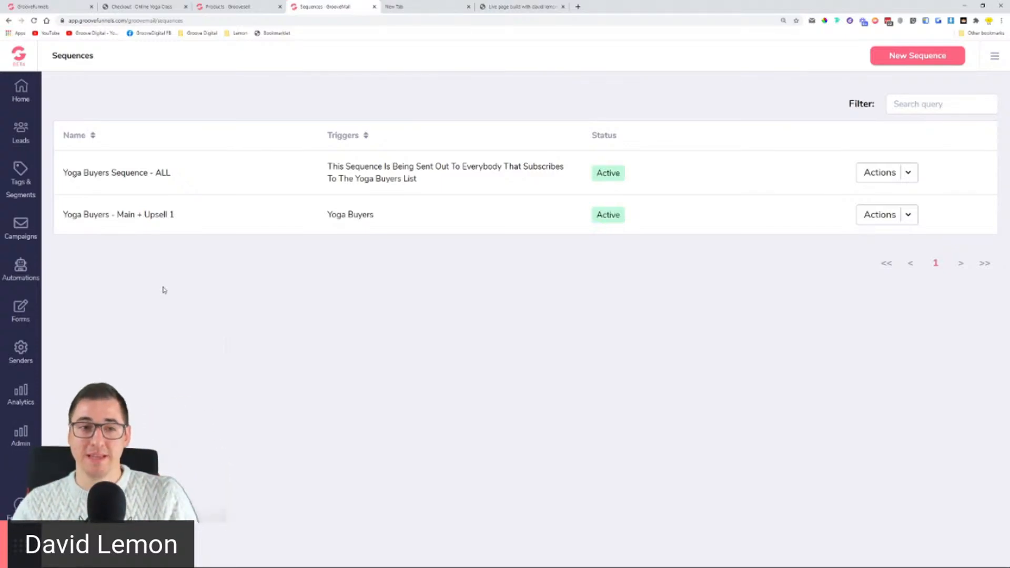
click(23, 266)
click(70, 132)
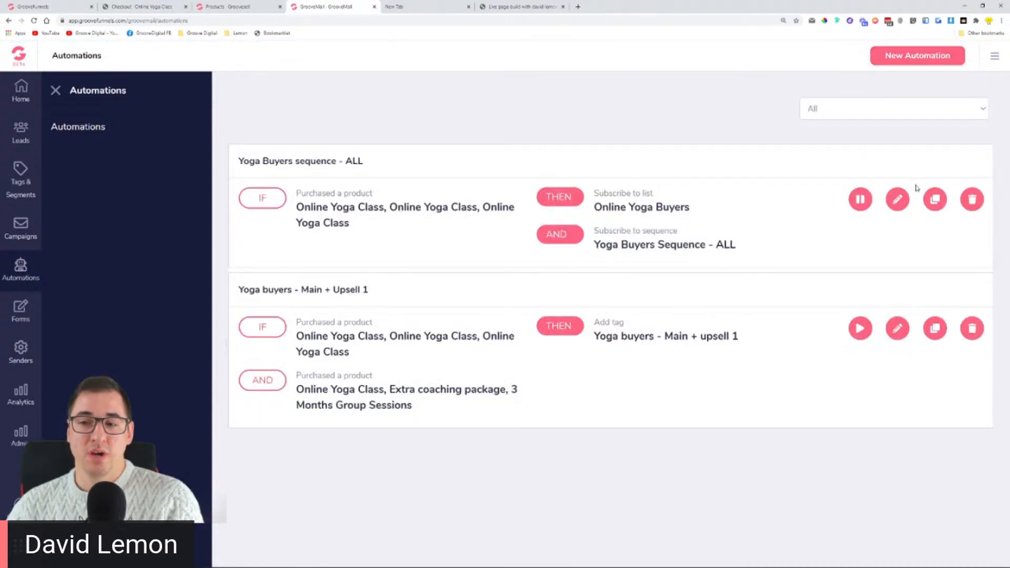
click(913, 51)
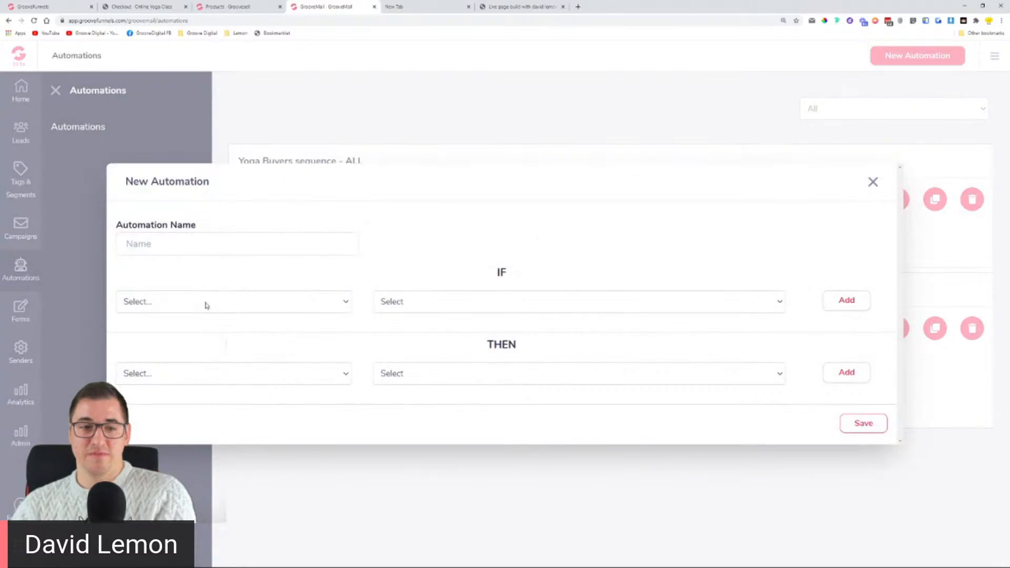
Step: Try 'Refunded a product' as the automation trigger, then discard the draft without saving
click(205, 303)
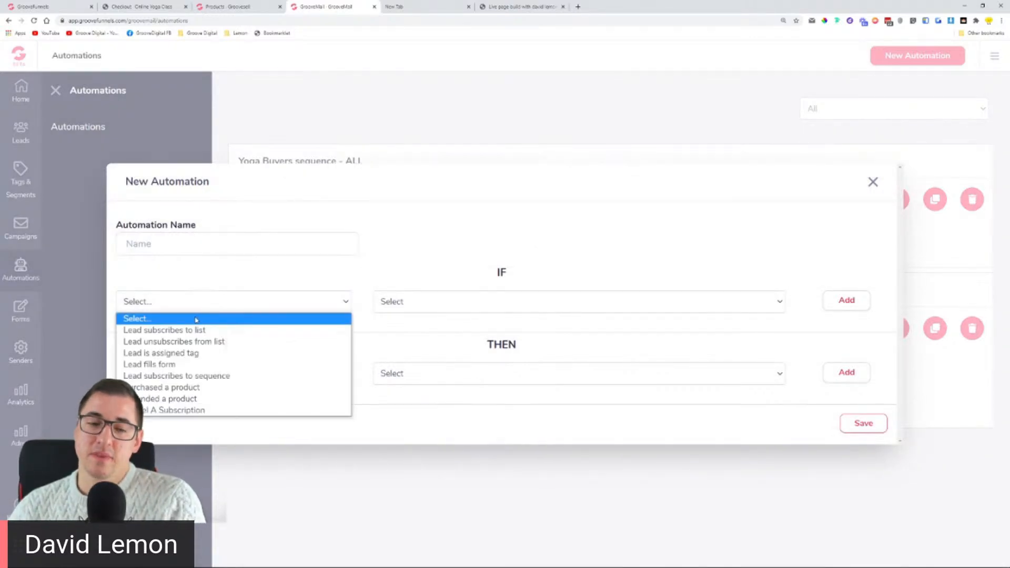
click(196, 398)
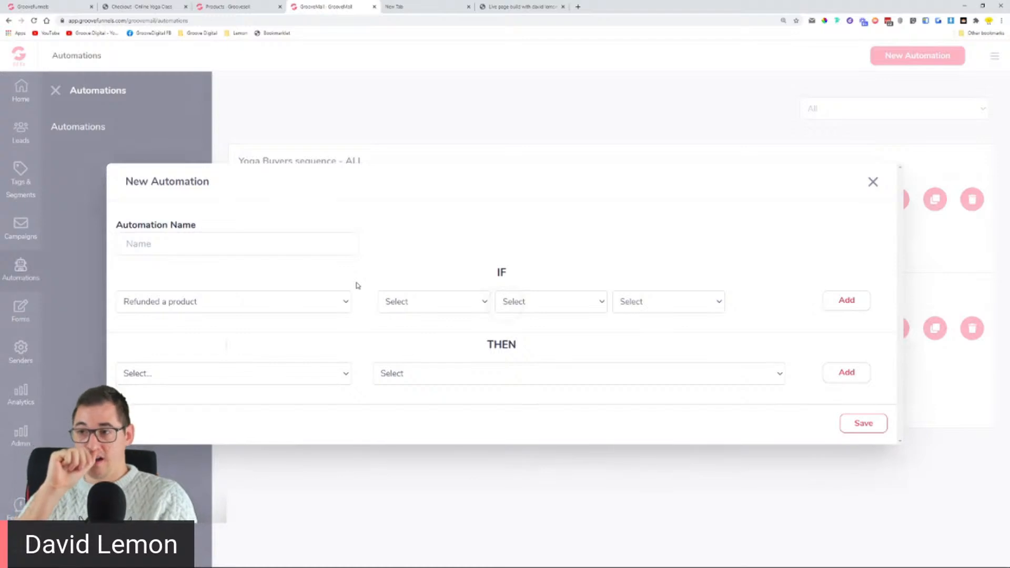
click(447, 301)
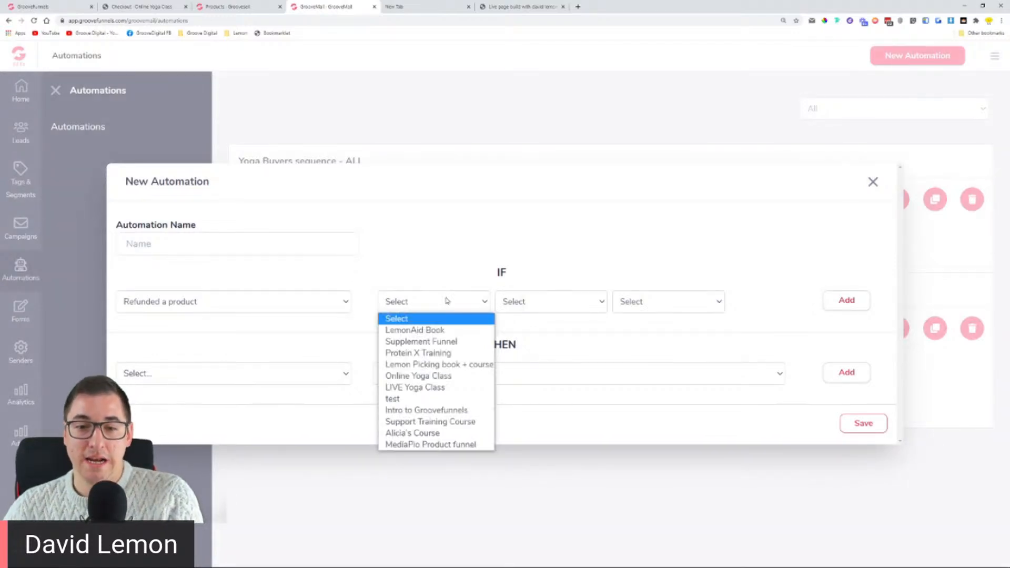
click(447, 251)
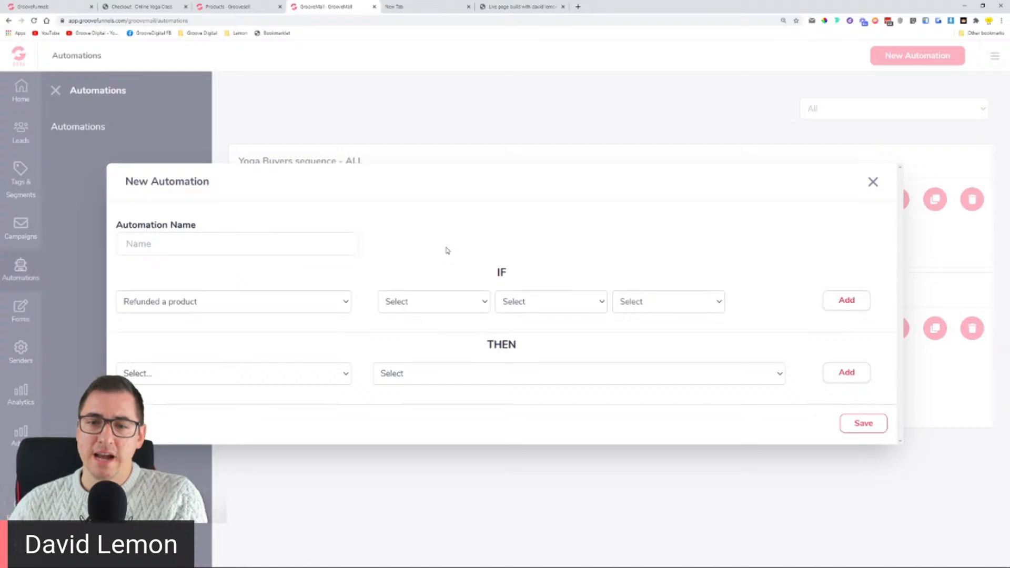
click(872, 182)
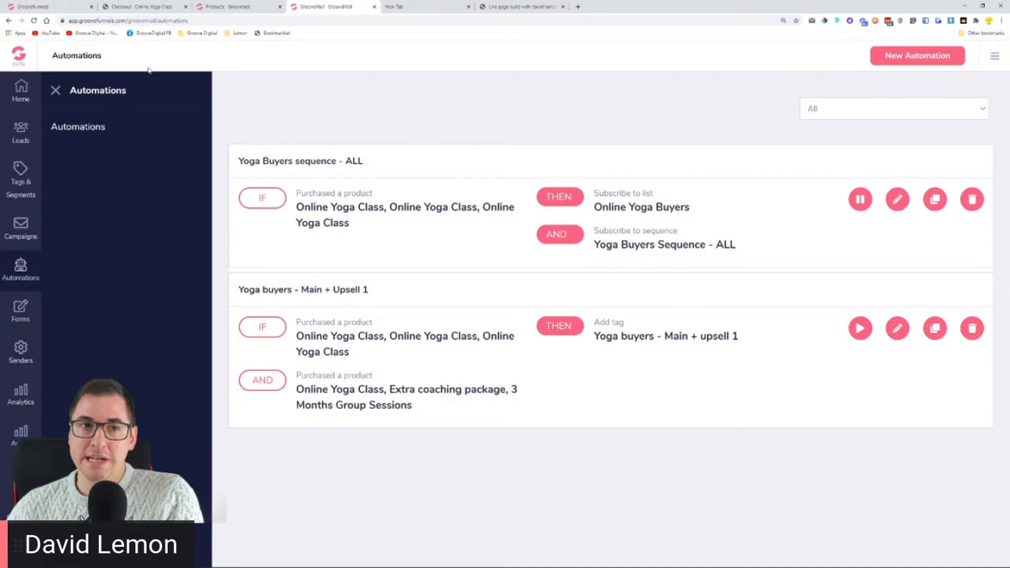
Step: View the four email lists under Leads, then move on to the Senders page
click(21, 135)
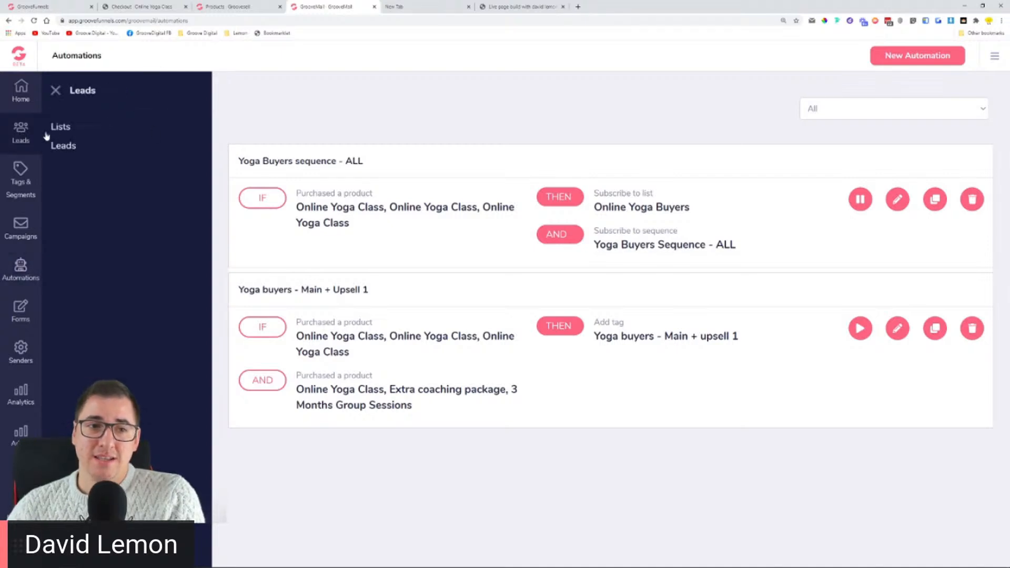
click(59, 135)
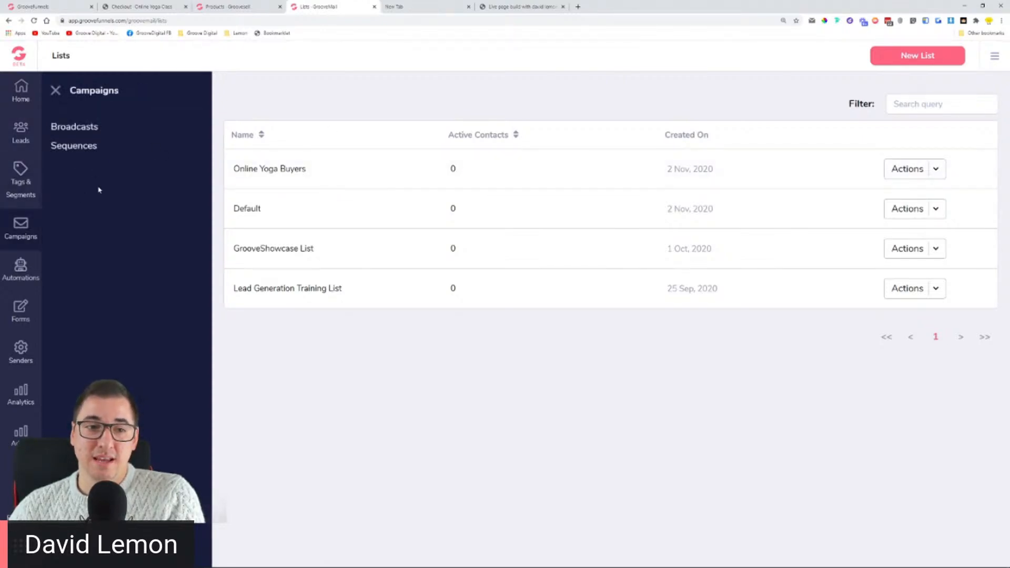
mouse_move(24, 280)
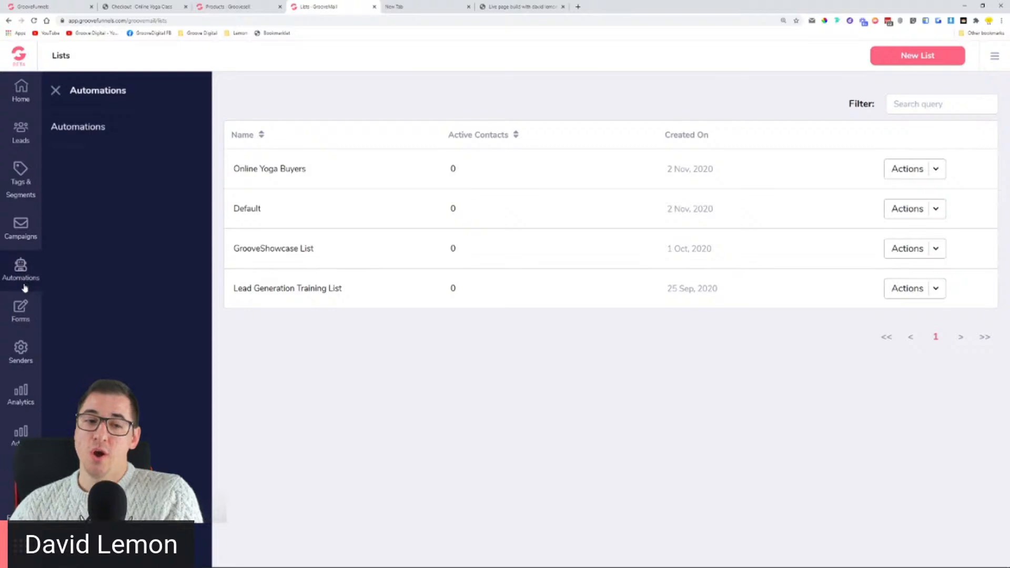
mouse_move(24, 352)
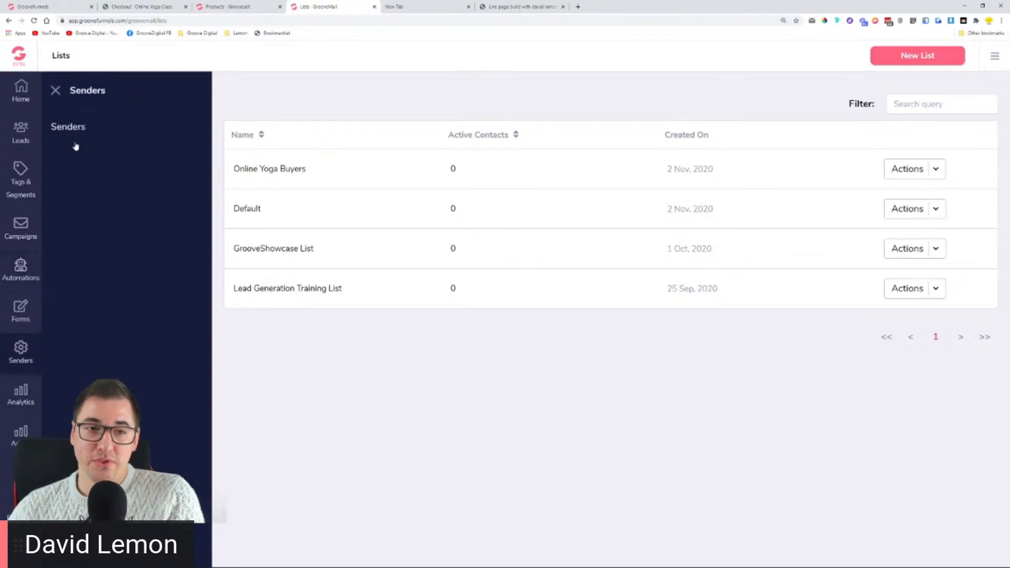
click(67, 127)
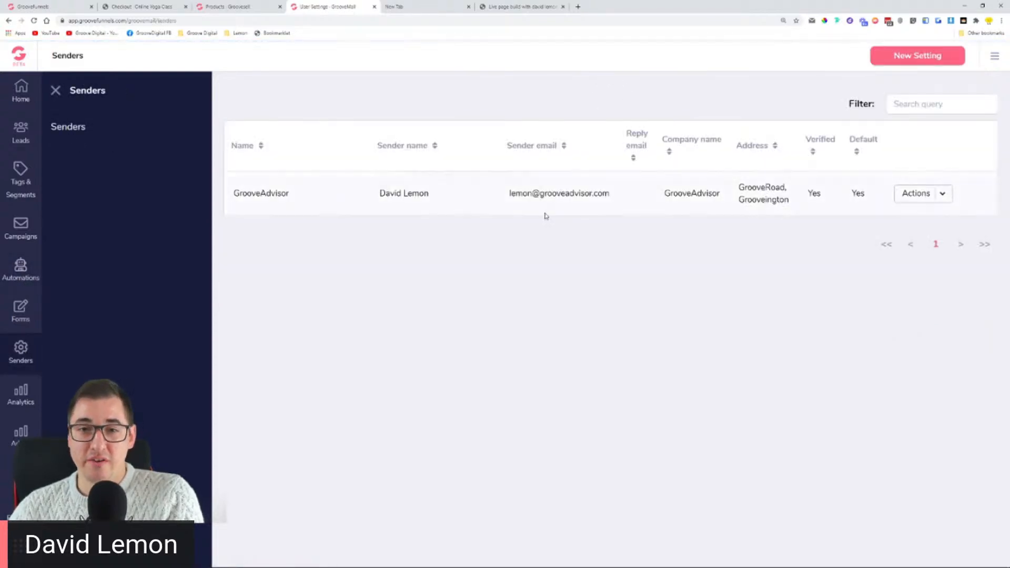
Step: Highlight GrooveAdvisor's verified status and sender address, then close the side panel to widen the table
double_click(810, 193)
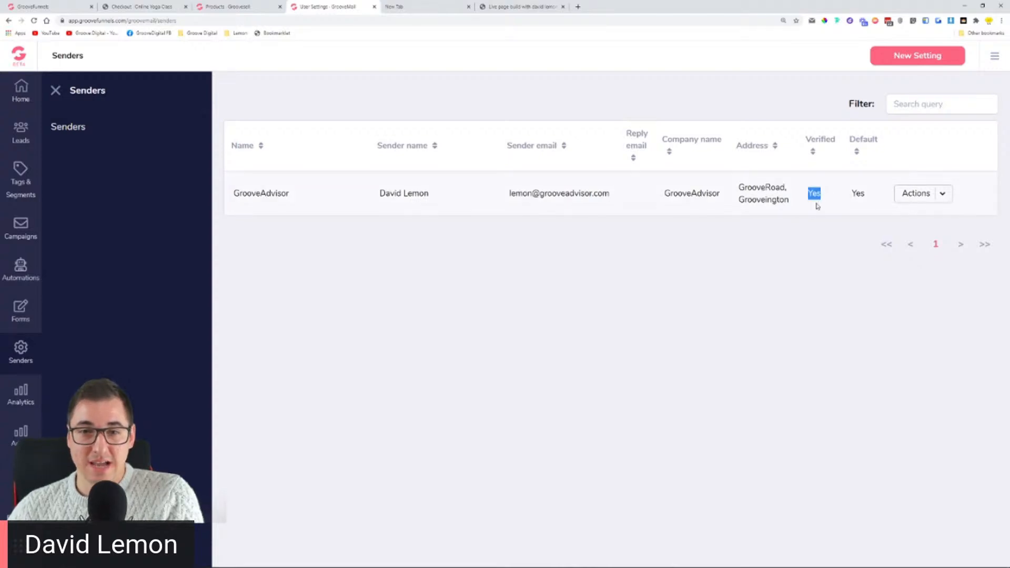
click(341, 268)
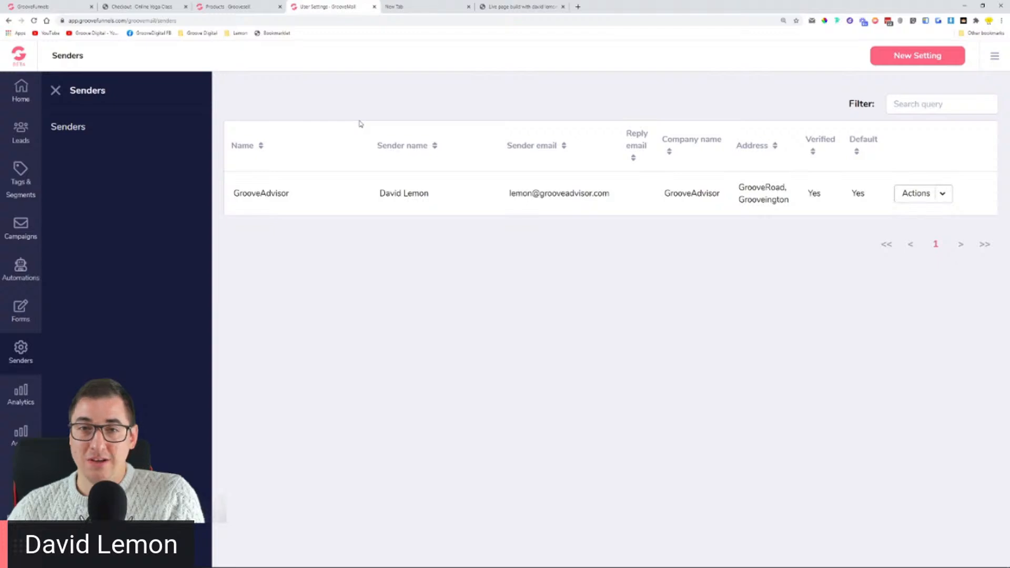
drag(506, 196, 611, 196)
click(560, 258)
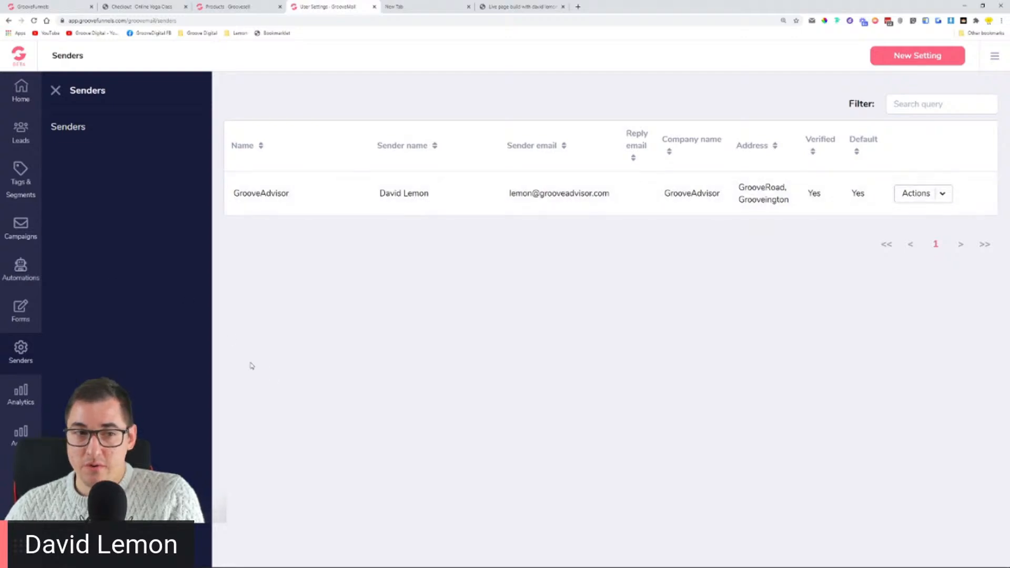
click(20, 268)
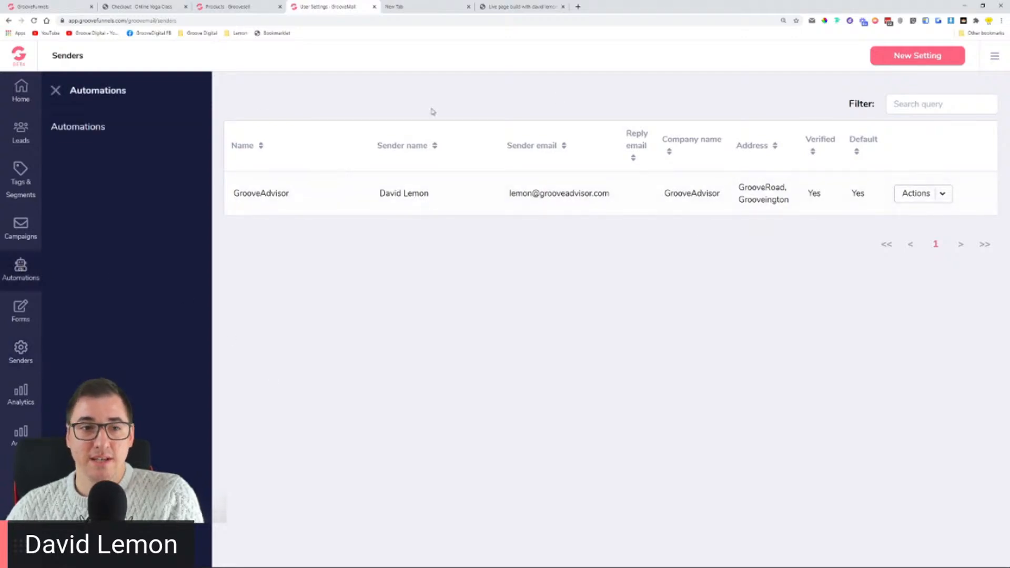
click(55, 92)
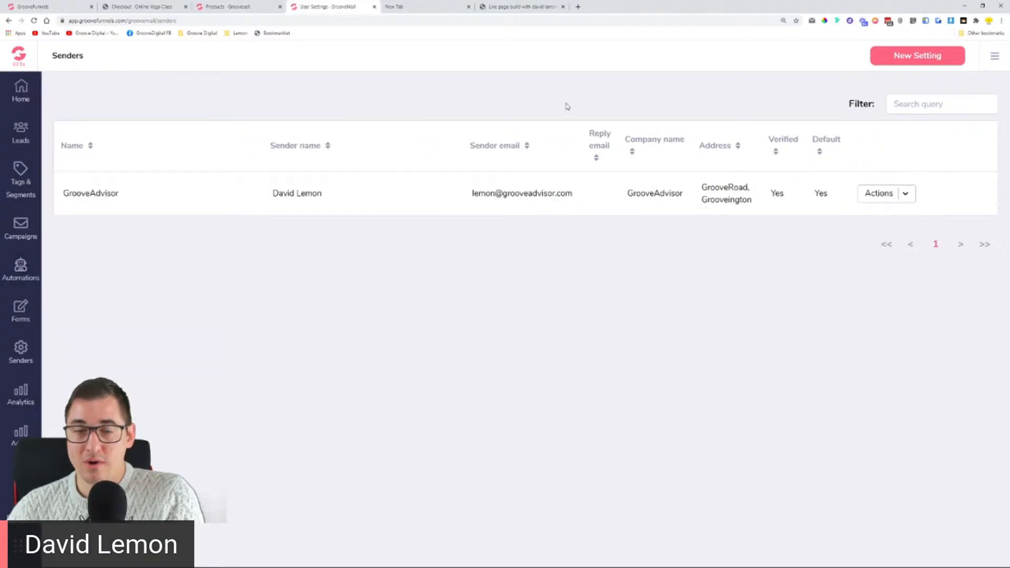